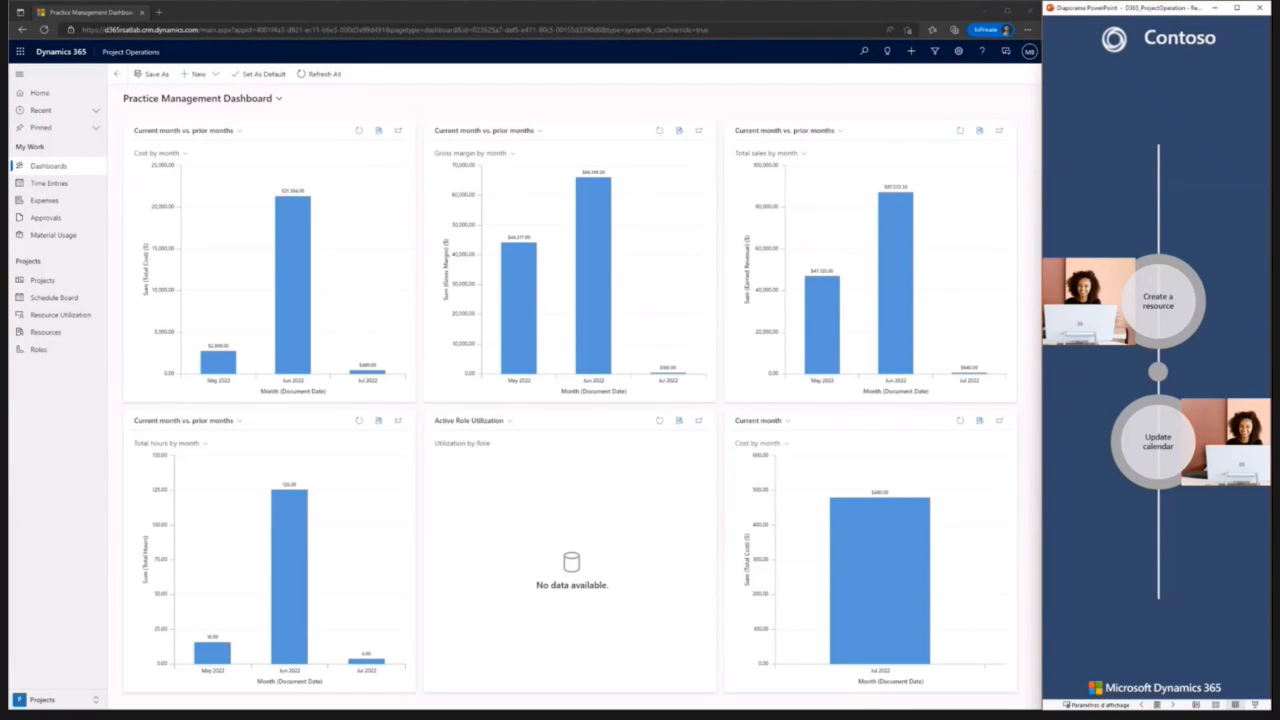
Step: Create and save a bookable resource of type Contact linked to the Demonstration Techtalk contact
left_click(1149, 269)
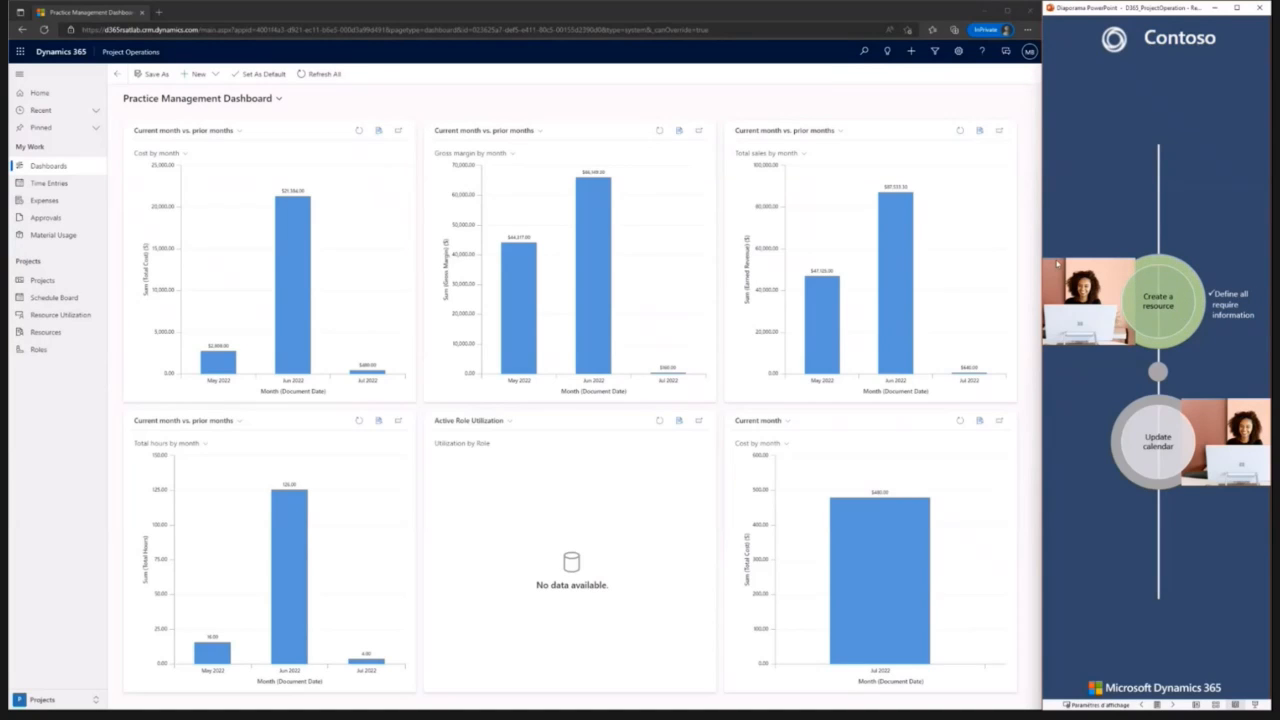
left_click(42, 700)
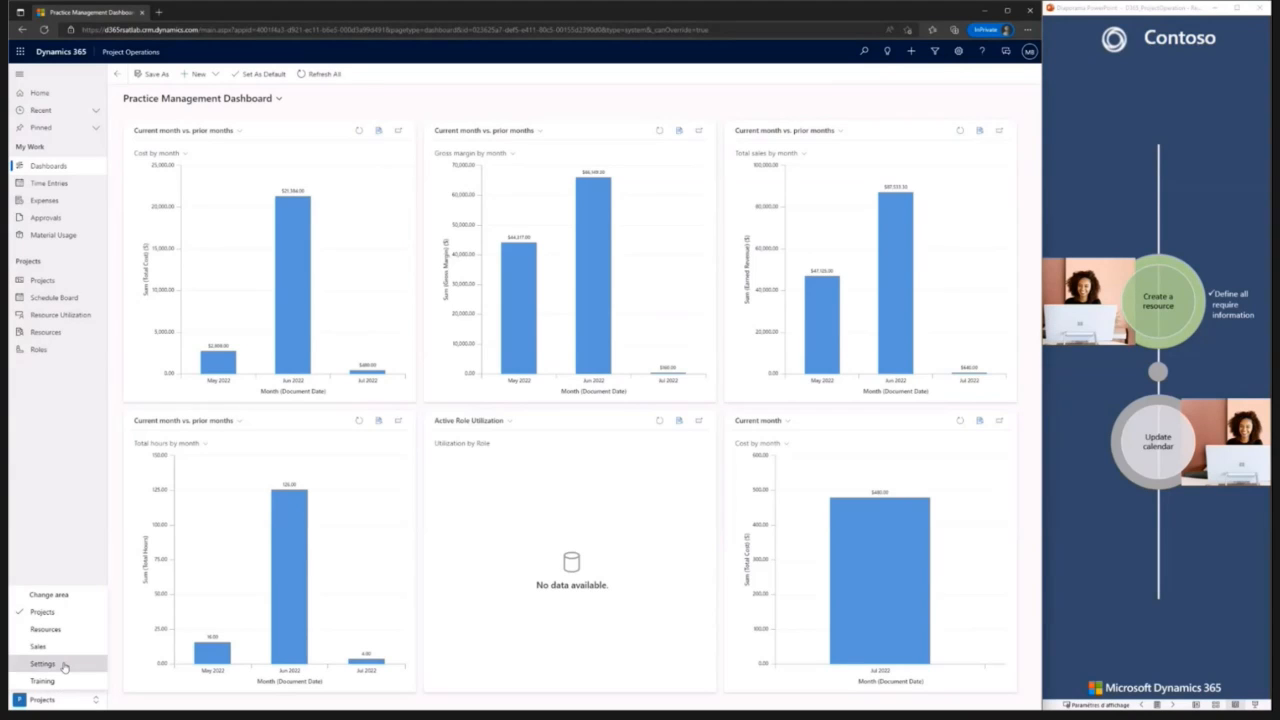
left_click(45, 333)
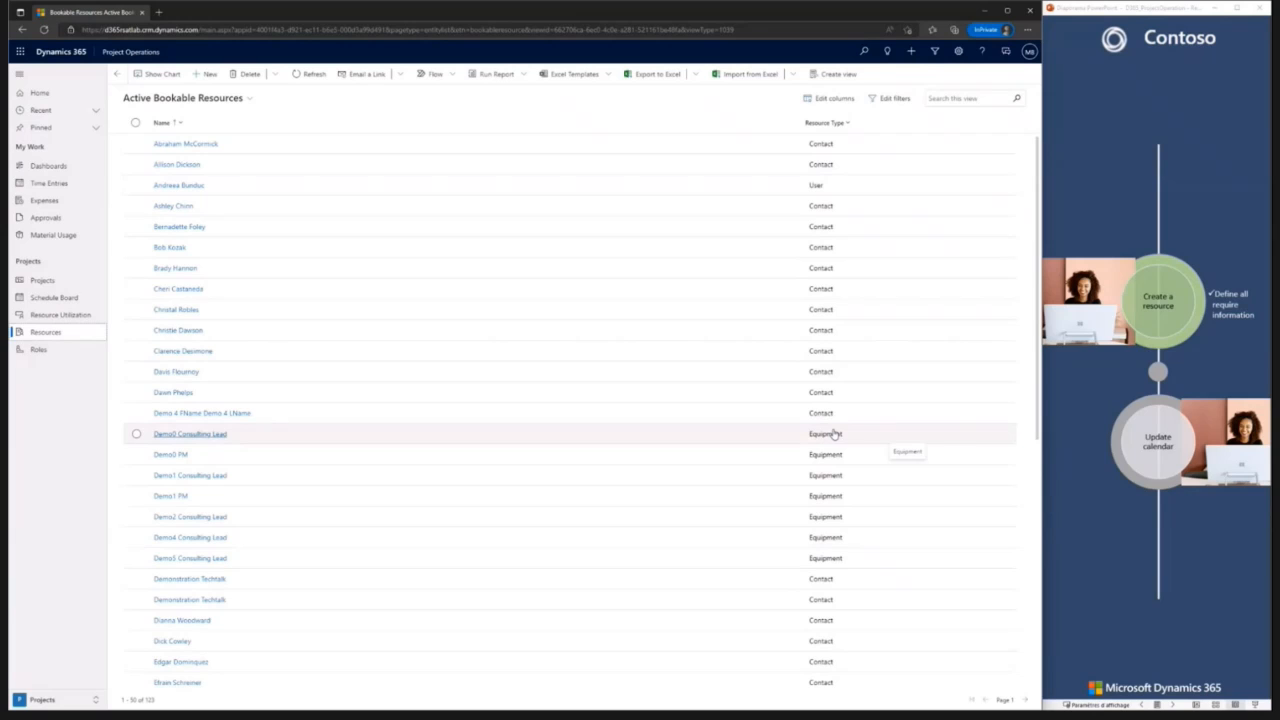
left_click(208, 74)
left_click(250, 150)
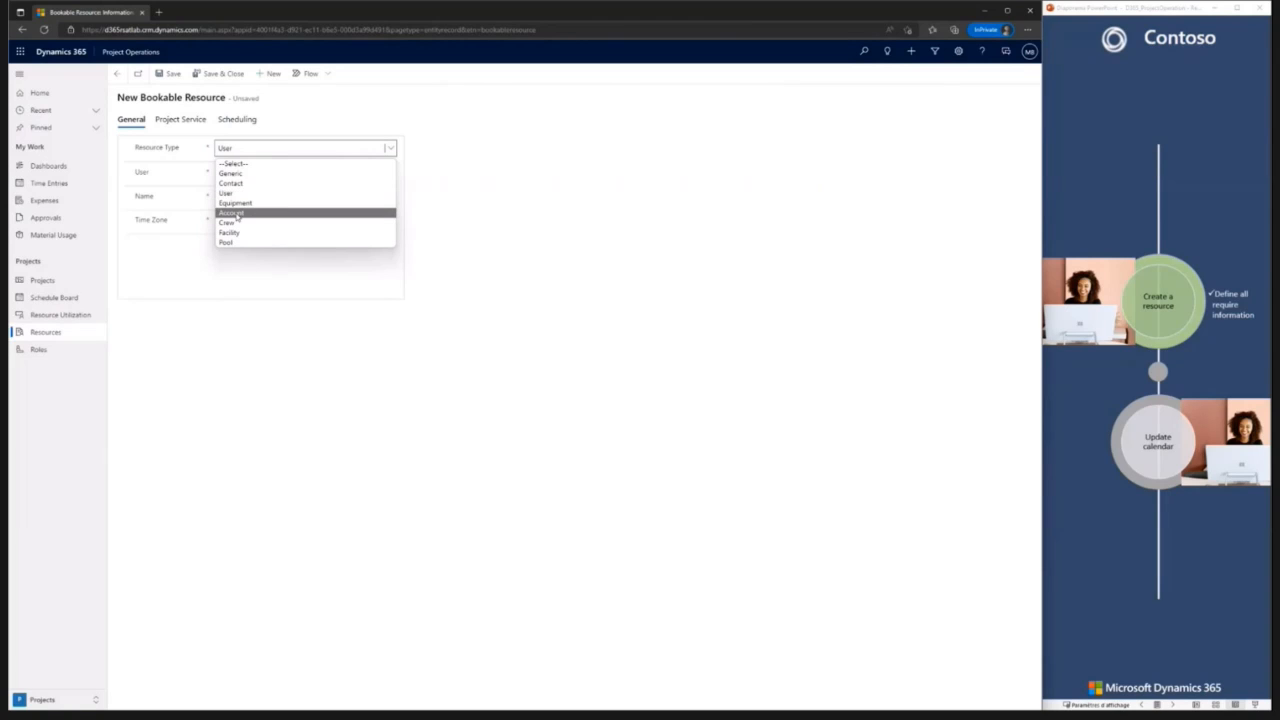
left_click(238, 183)
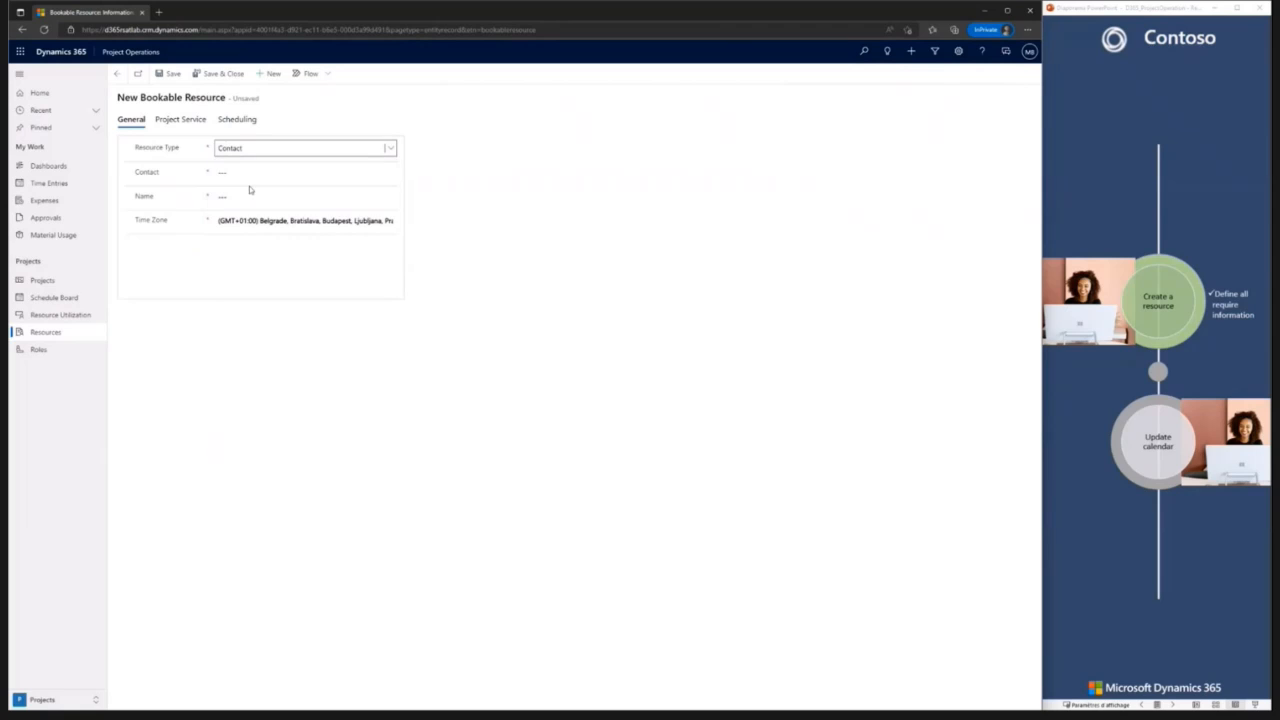
left_click(238, 172)
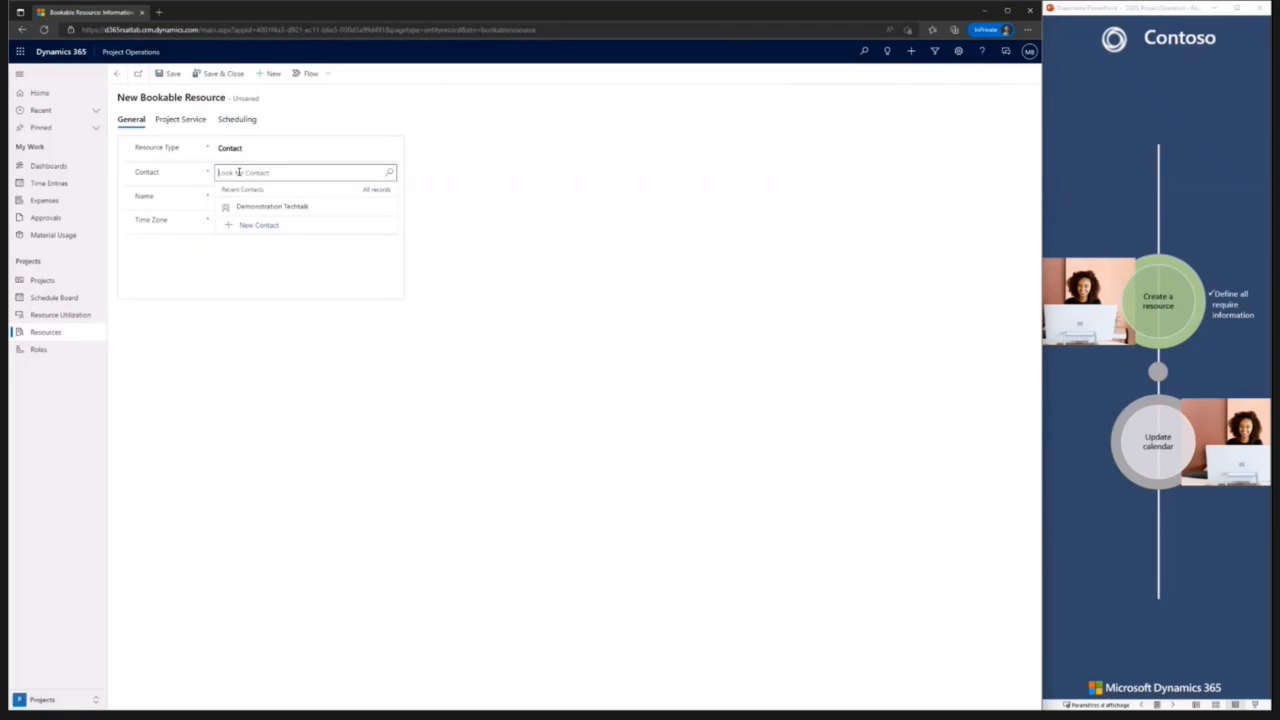
left_click(279, 207)
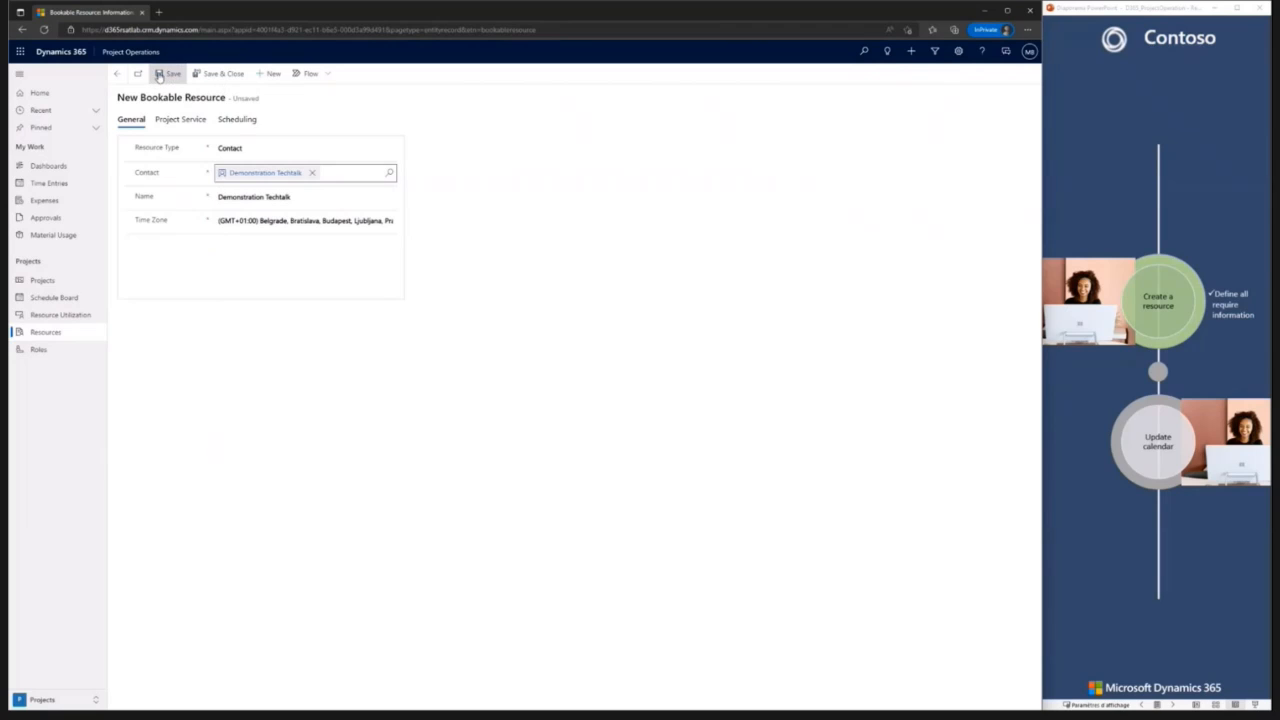
left_click(163, 74)
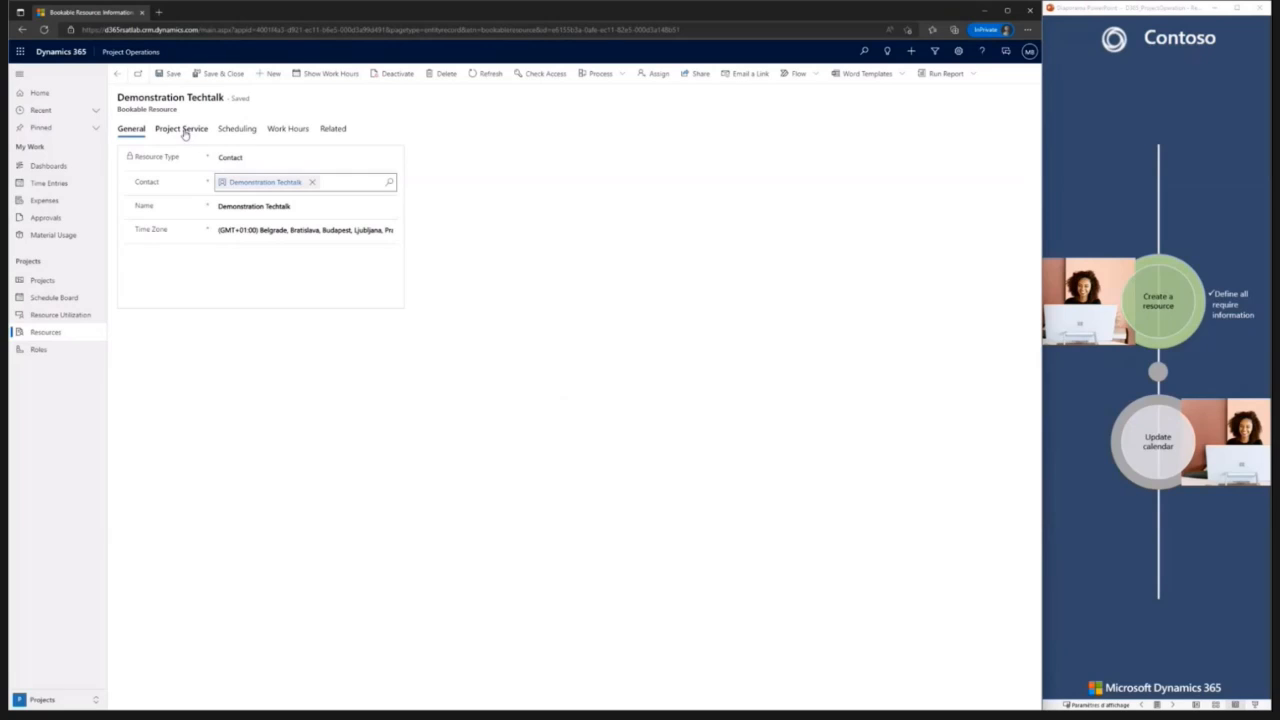
Step: Add the characteristic "My skill for this techtalk" with rating Familiar to the resource's skills
left_click(182, 130)
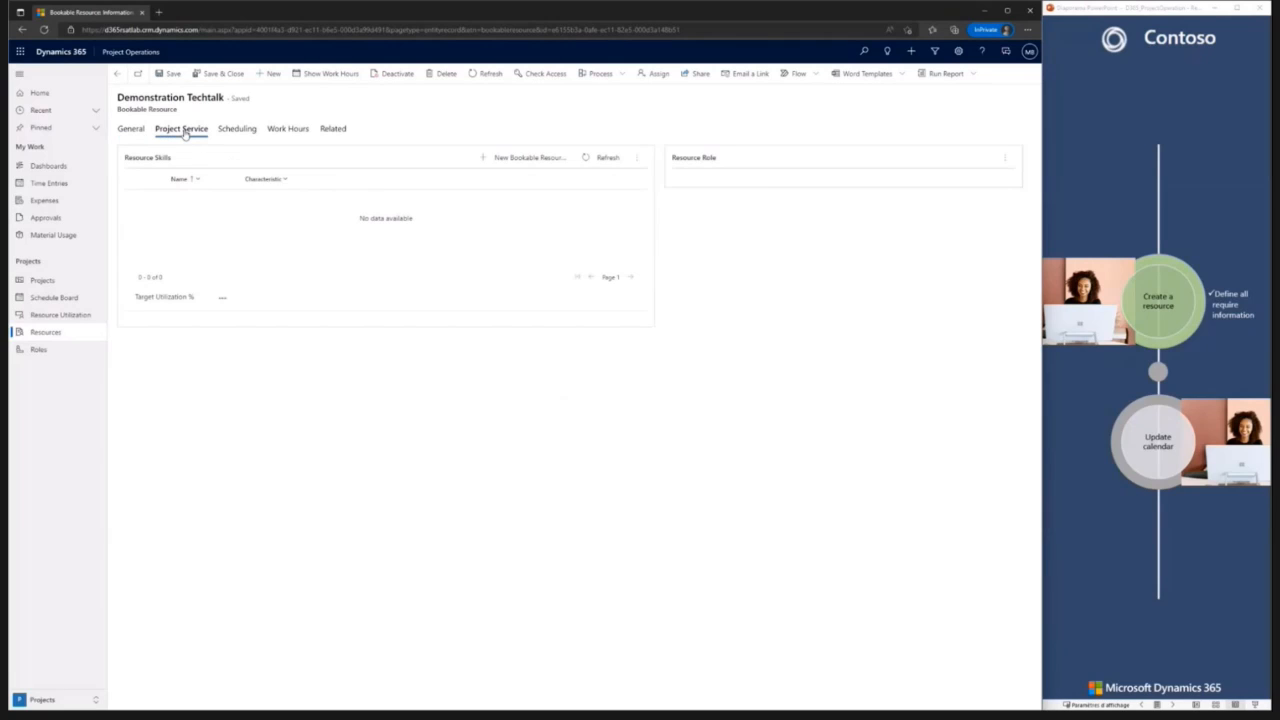
left_click(532, 161)
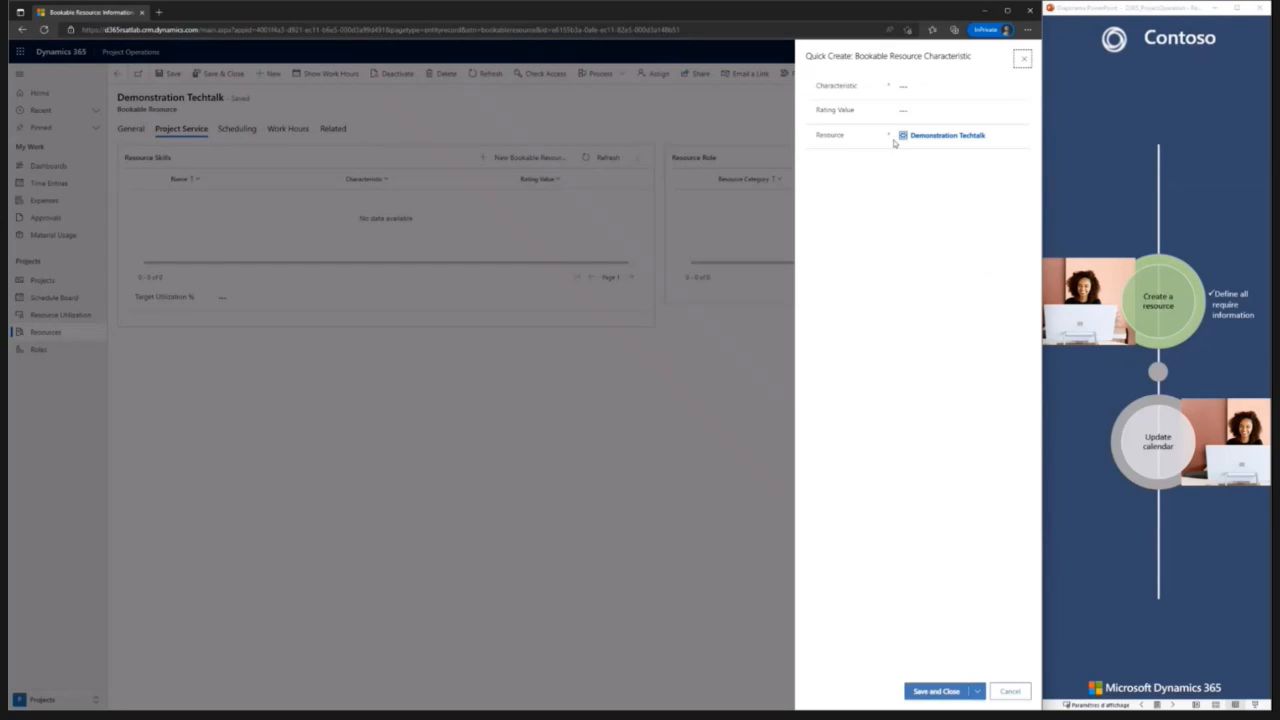
left_click(921, 86)
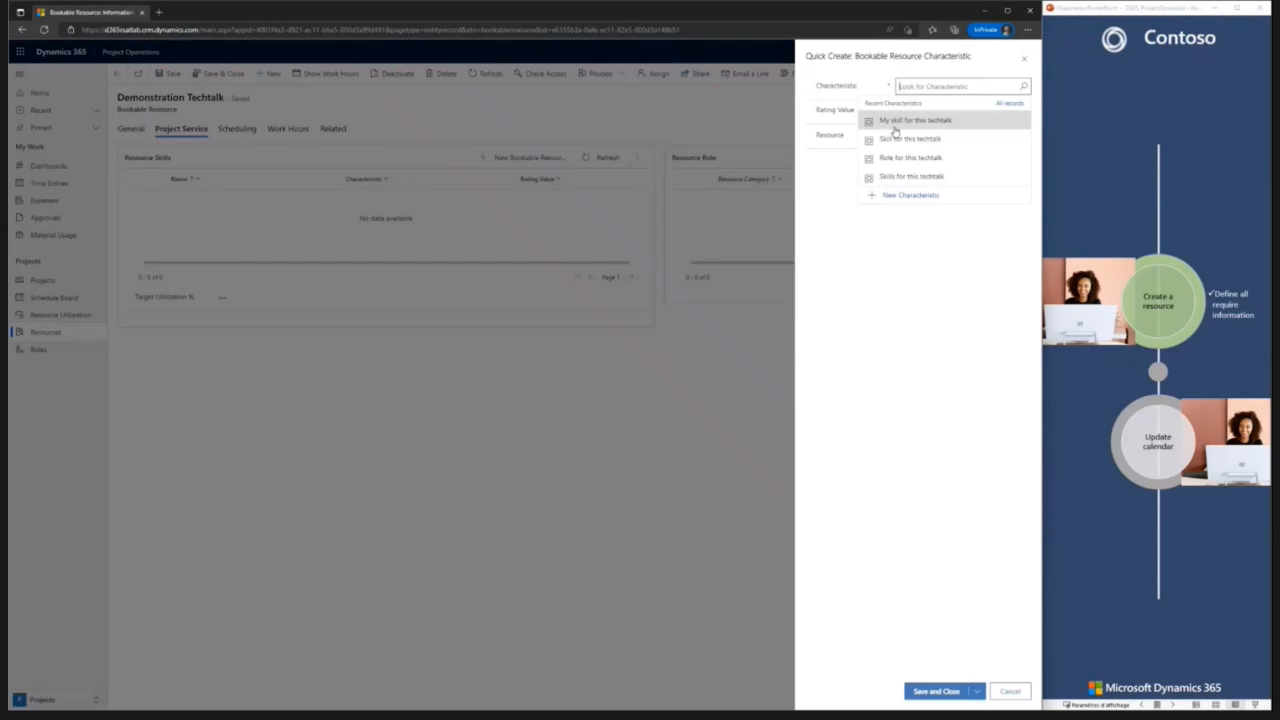
left_click(905, 120)
left_click(932, 112)
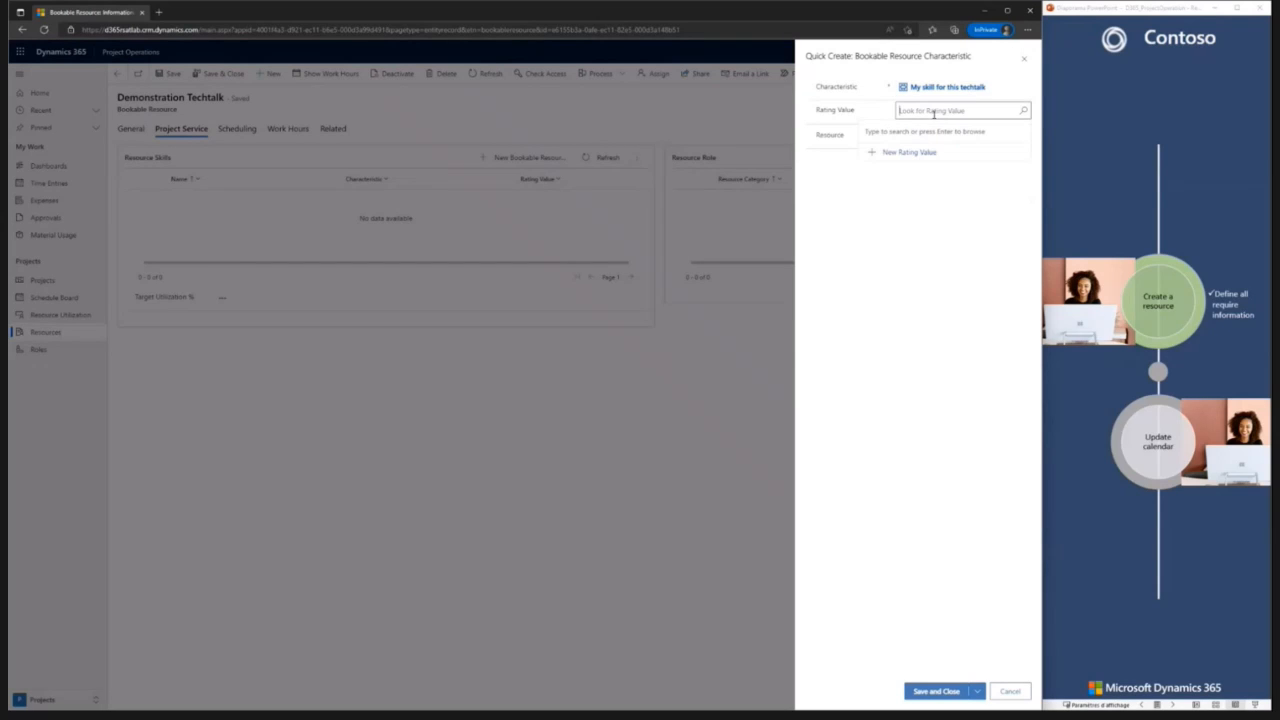
left_click(1024, 112)
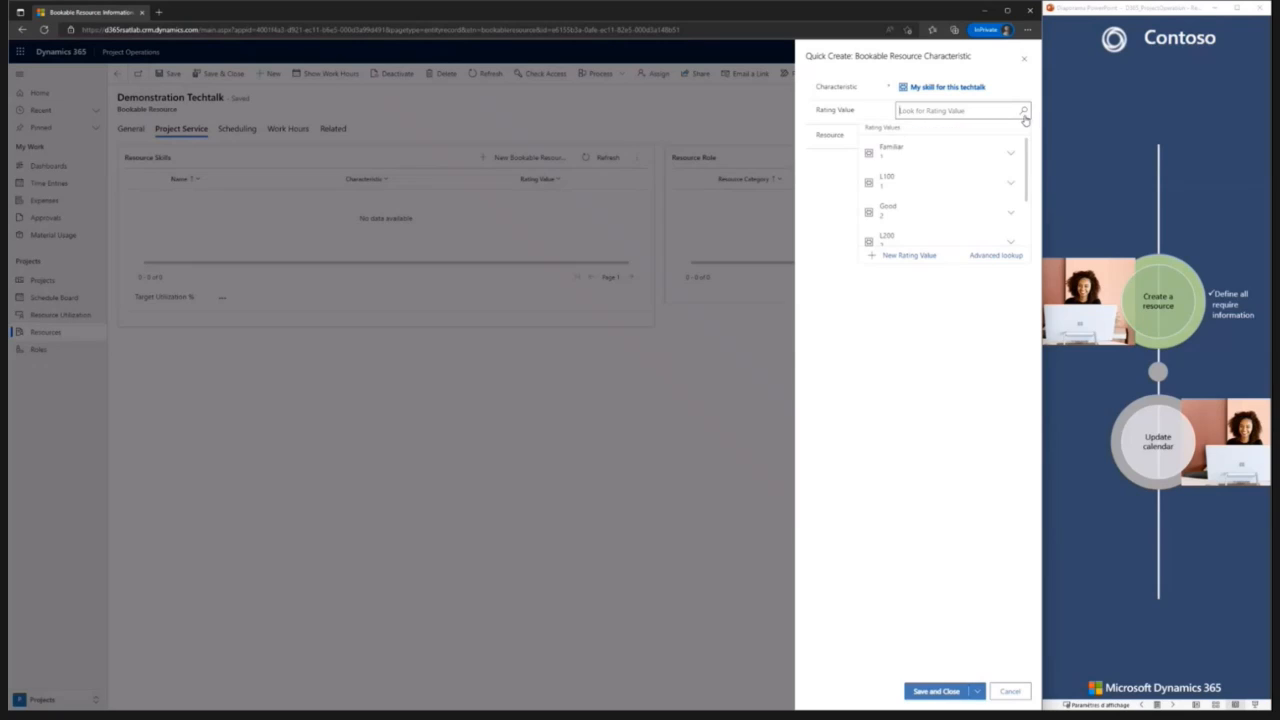
left_click(922, 154)
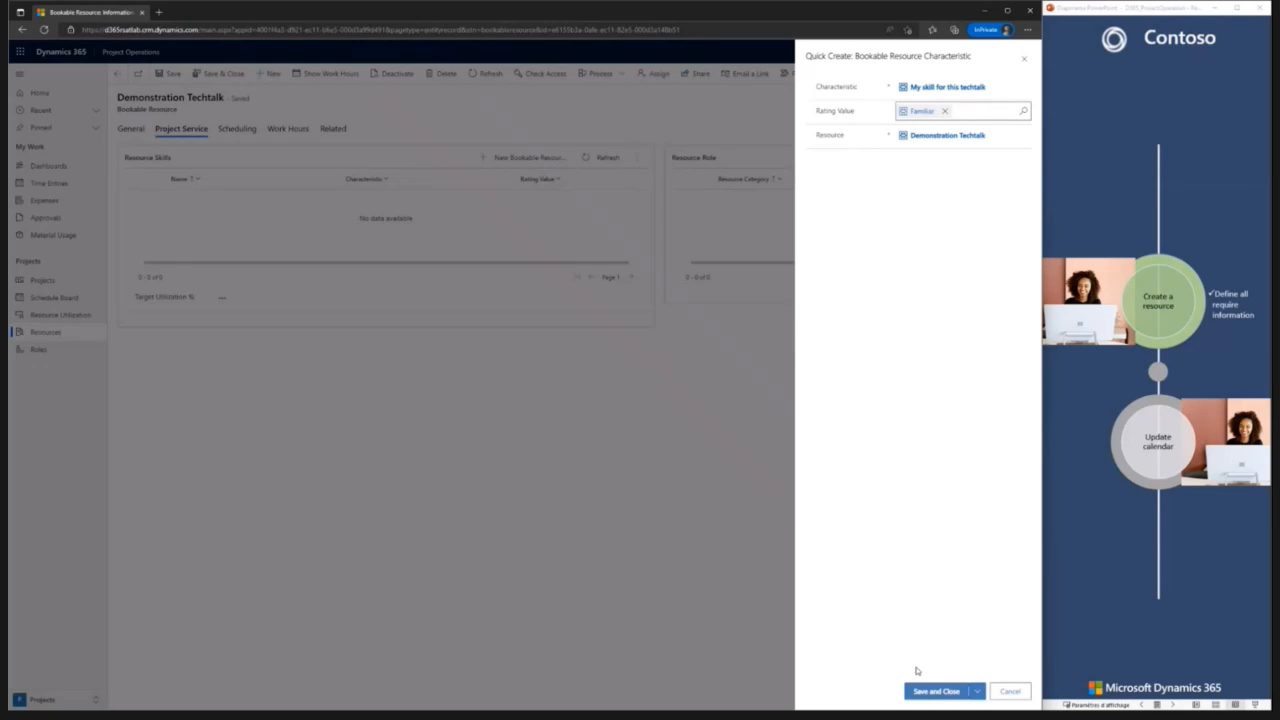
left_click(927, 695)
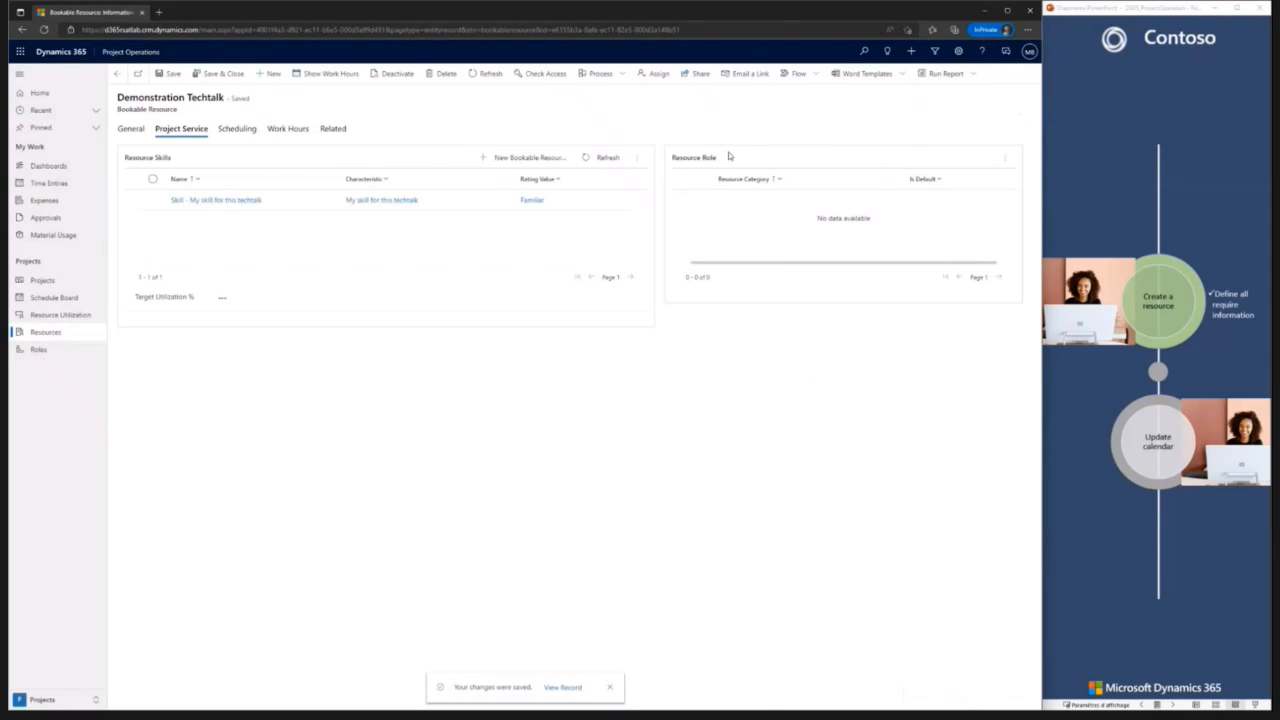
Step: Assign "My role for this techtalk" as the resource's default role and set its target utilization to 80%
left_click(1007, 160)
left_click(949, 185)
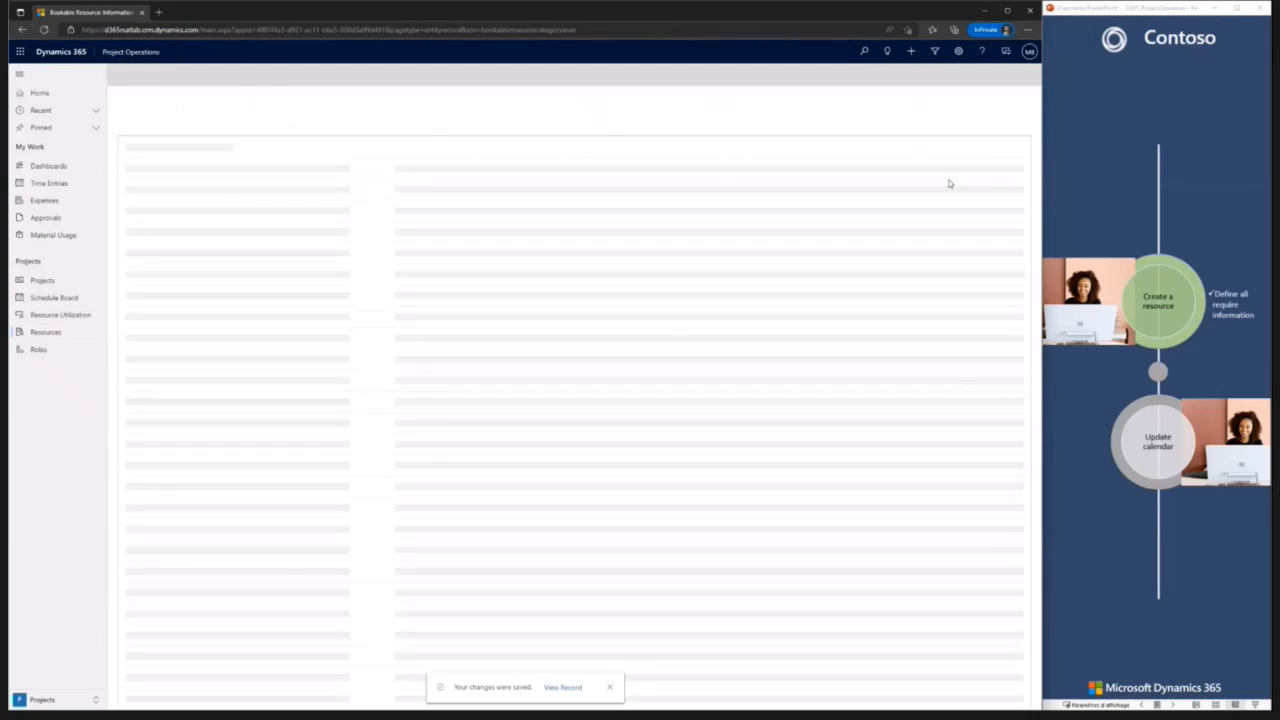
left_click(240, 172)
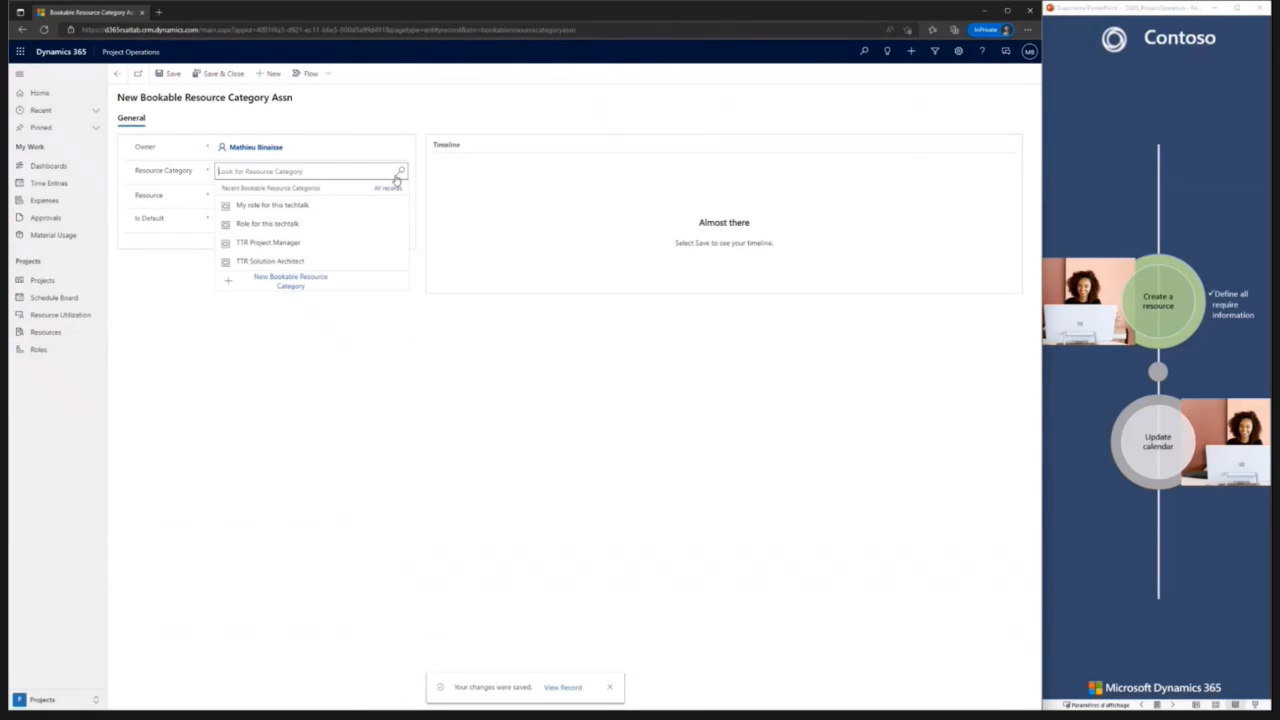
left_click(273, 206)
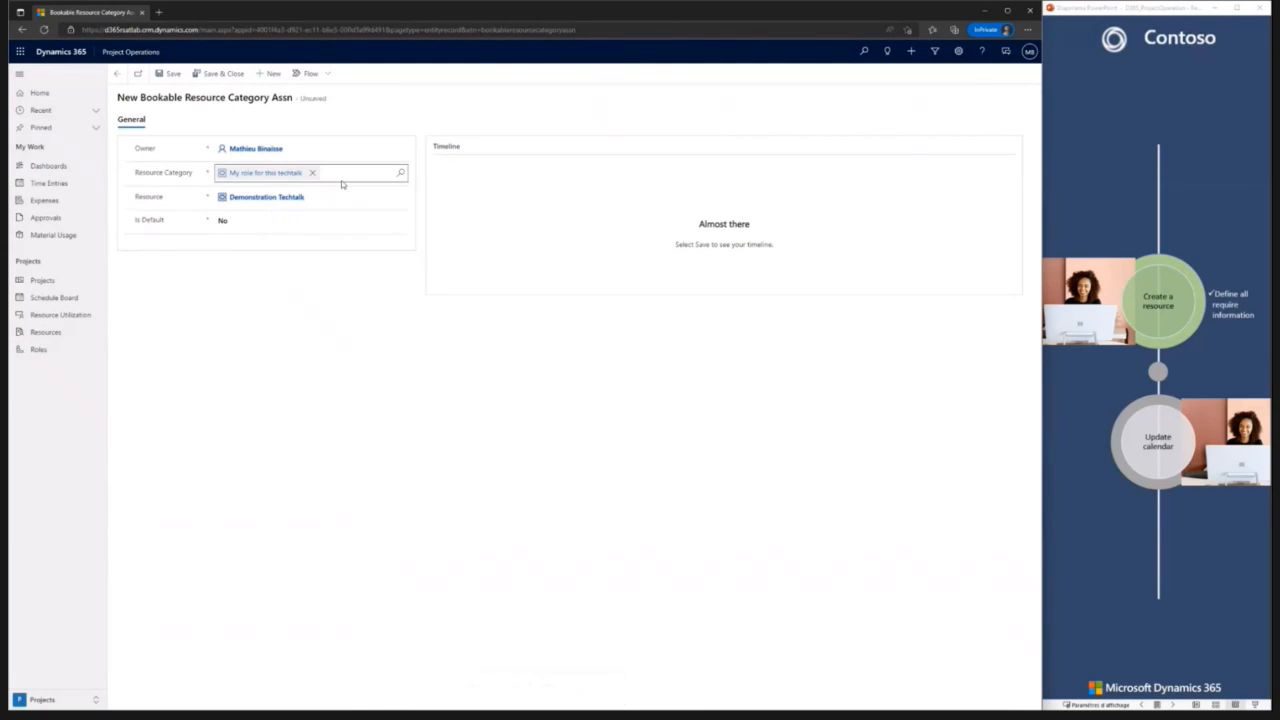
left_click(232, 222)
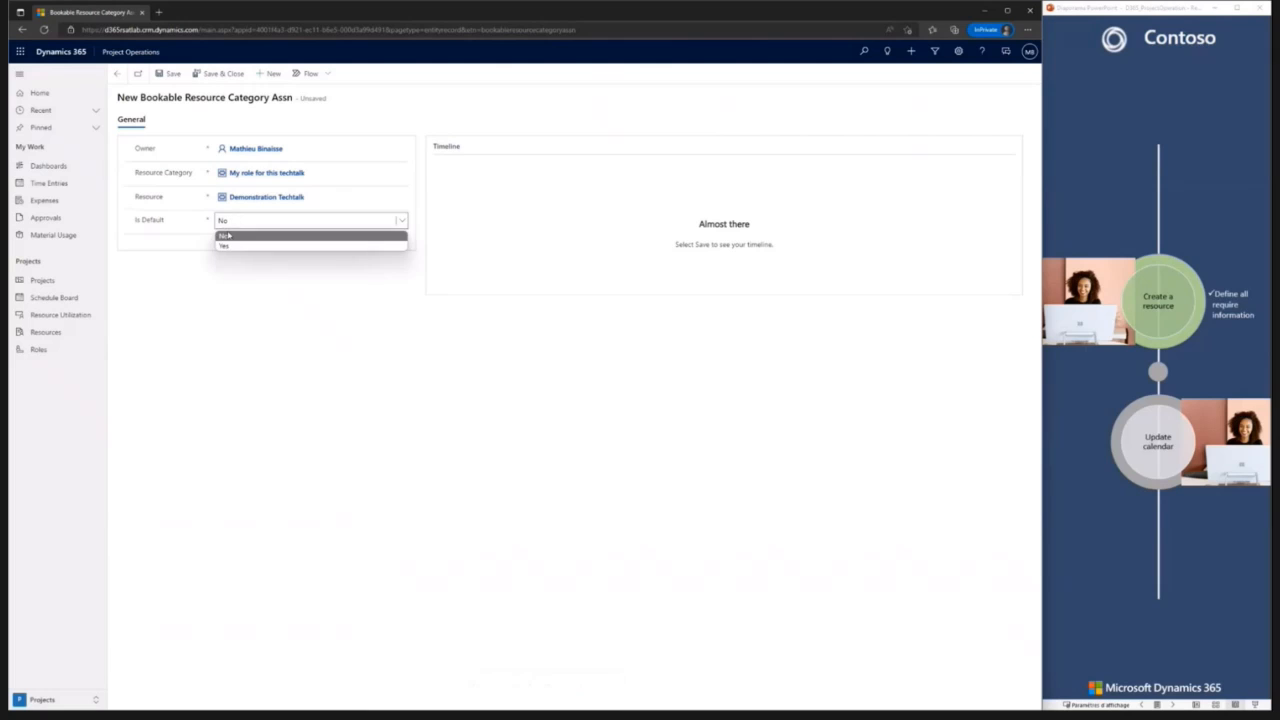
left_click(231, 248)
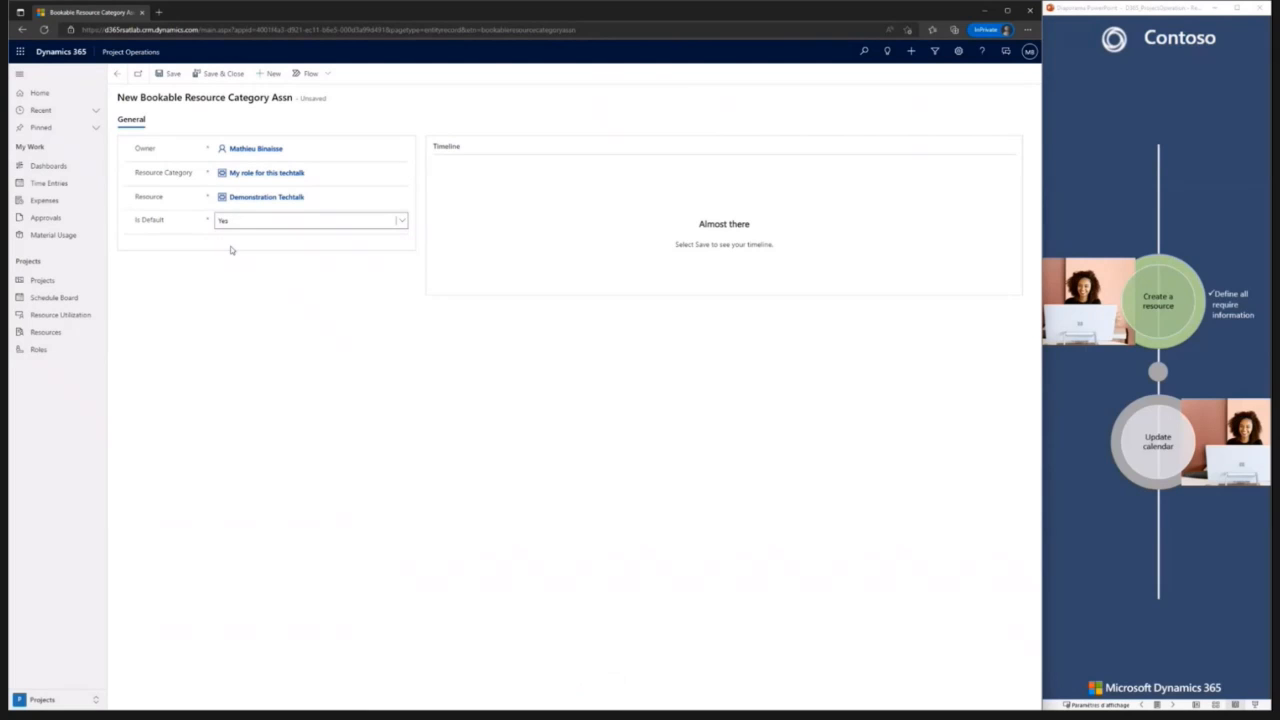
left_click(166, 73)
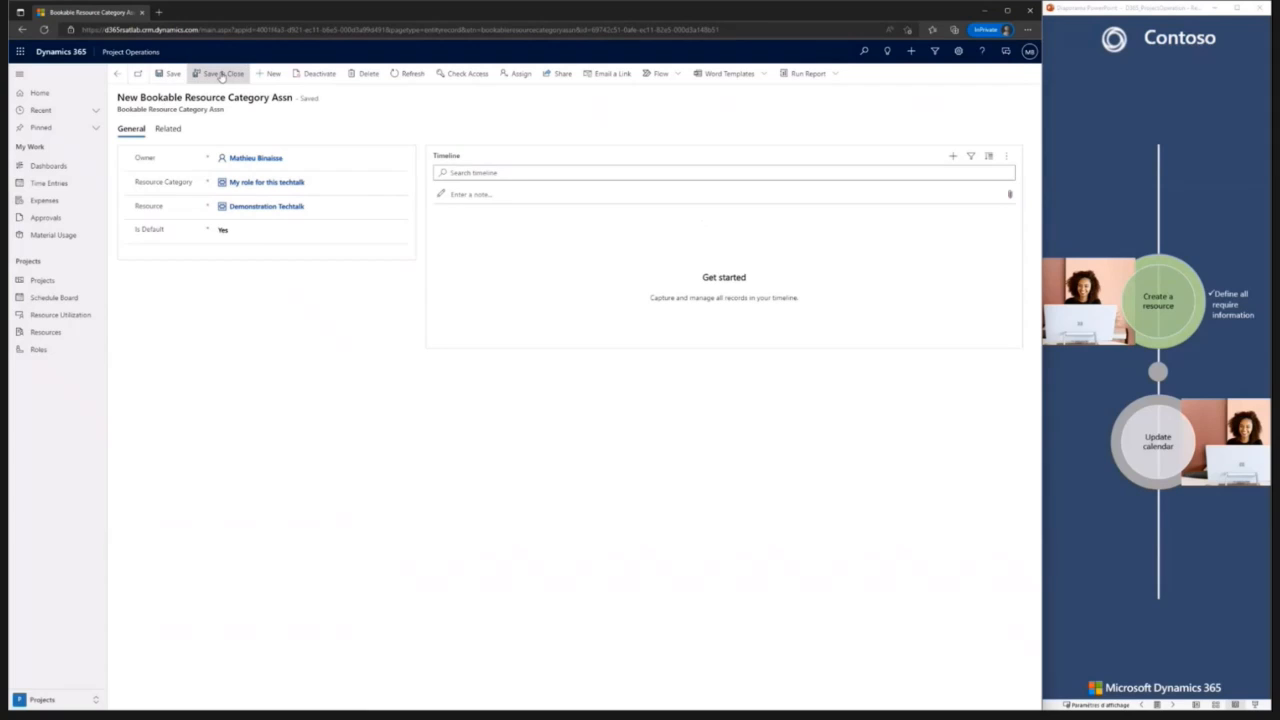
left_click(222, 74)
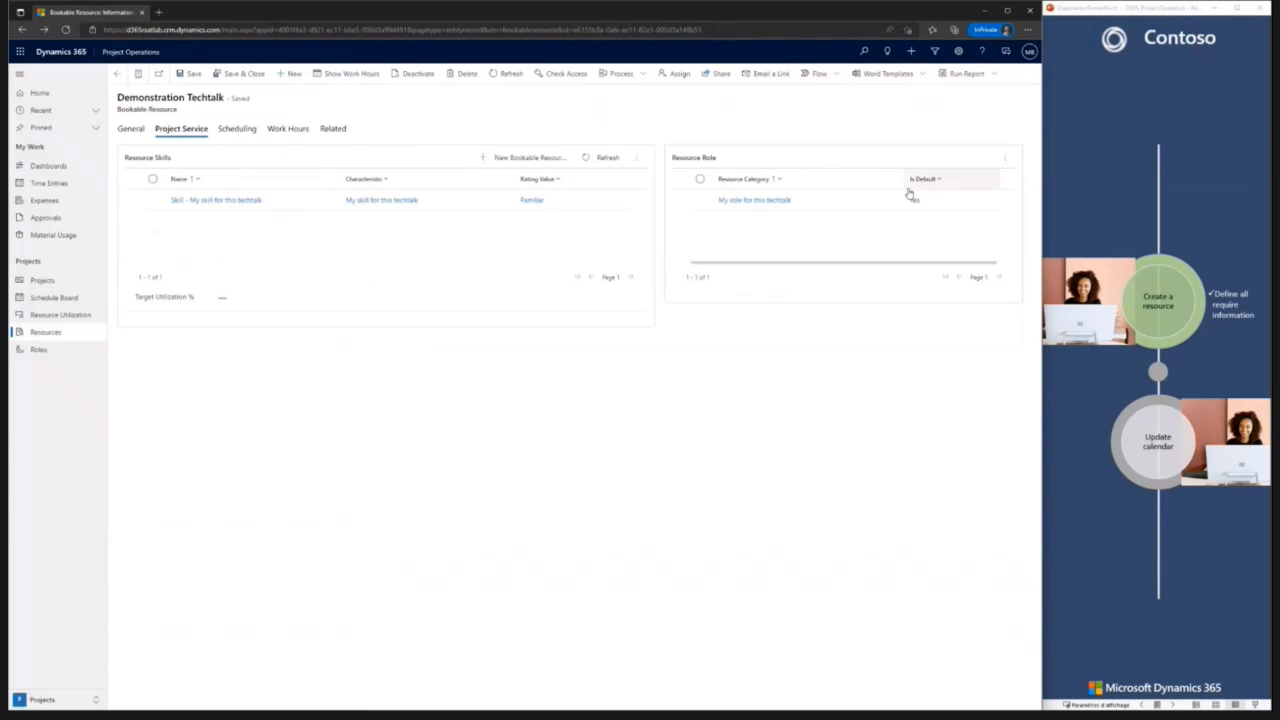
left_click(248, 297)
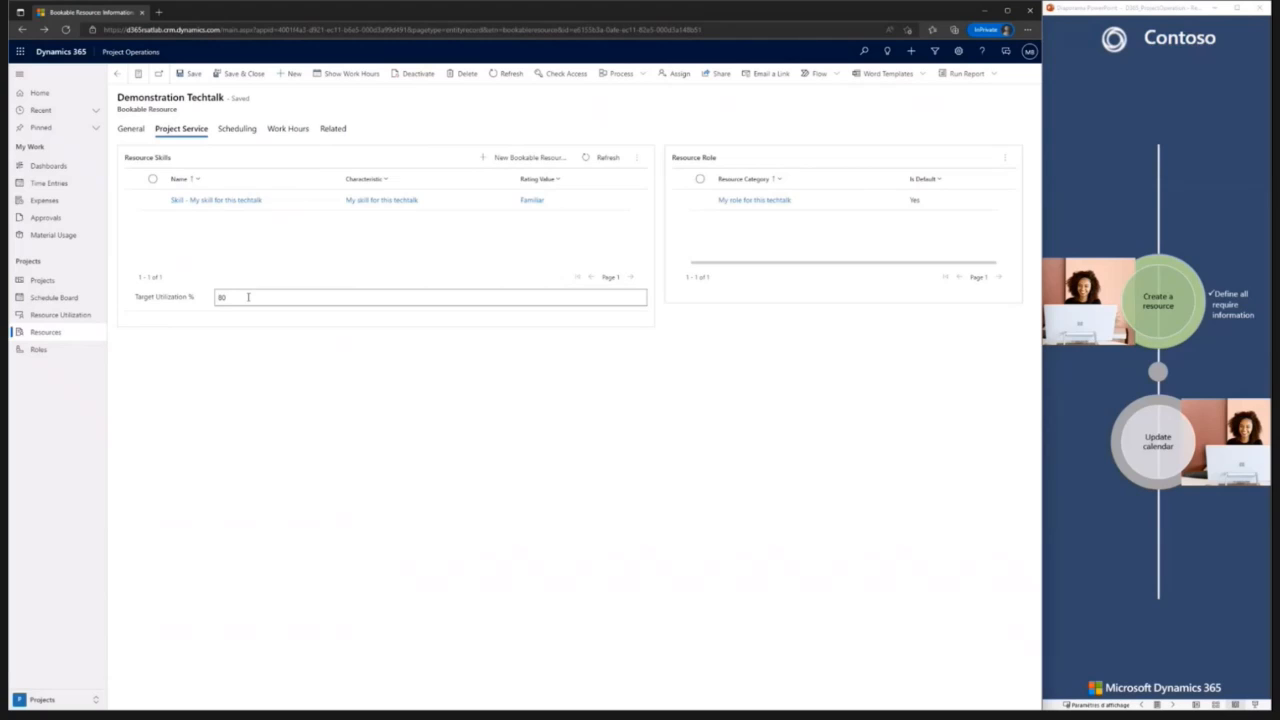
Step: Review the start location options in the resource's scheduling settings, keeping Location Agnostic
left_click(249, 128)
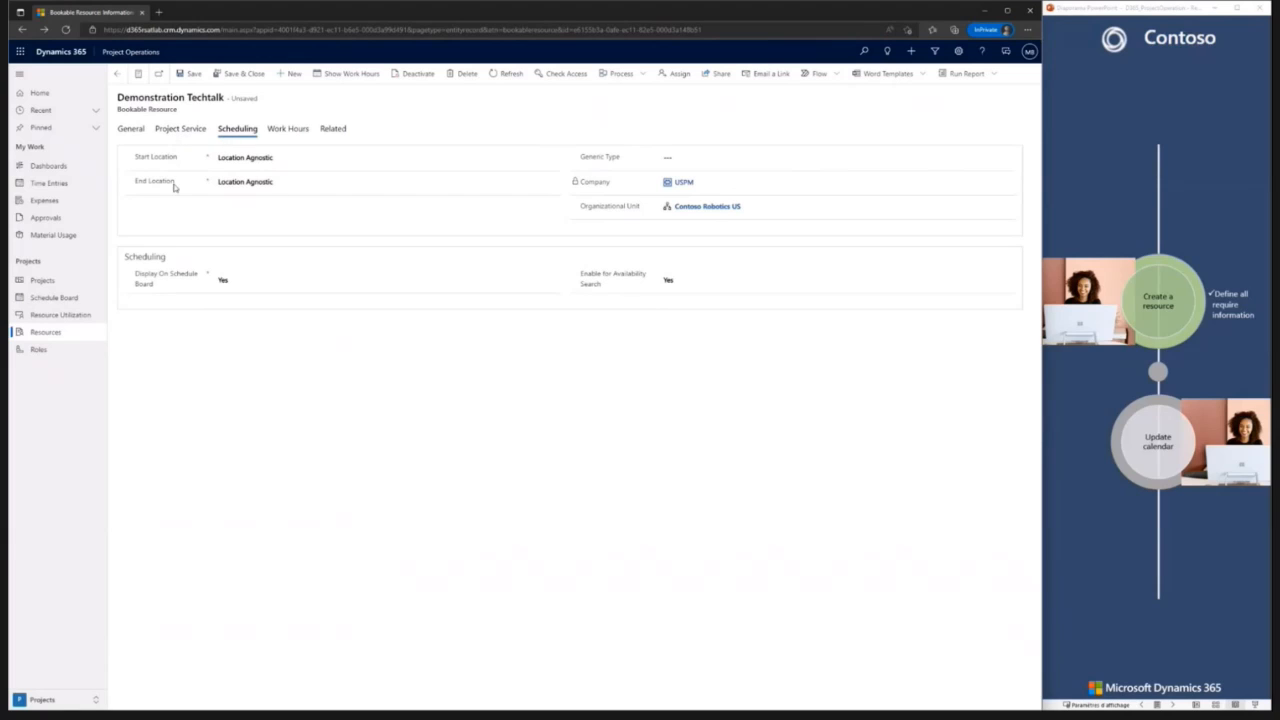
left_click(249, 160)
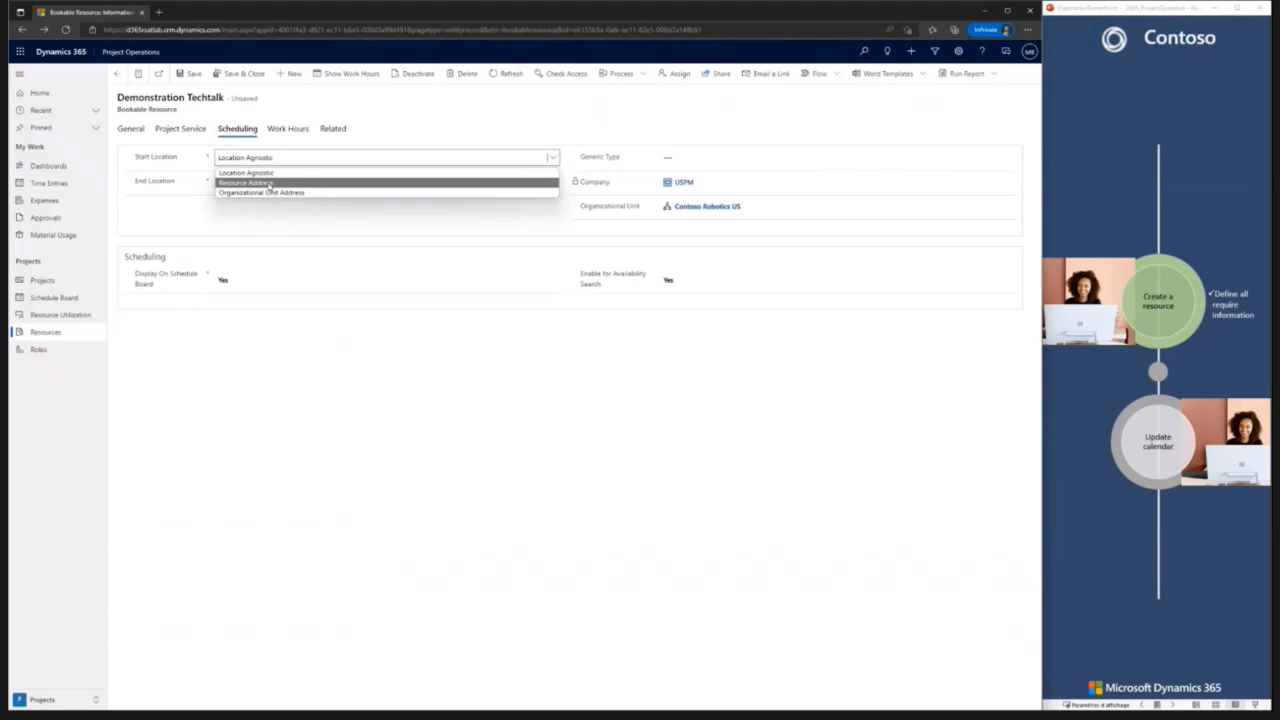
left_click(268, 174)
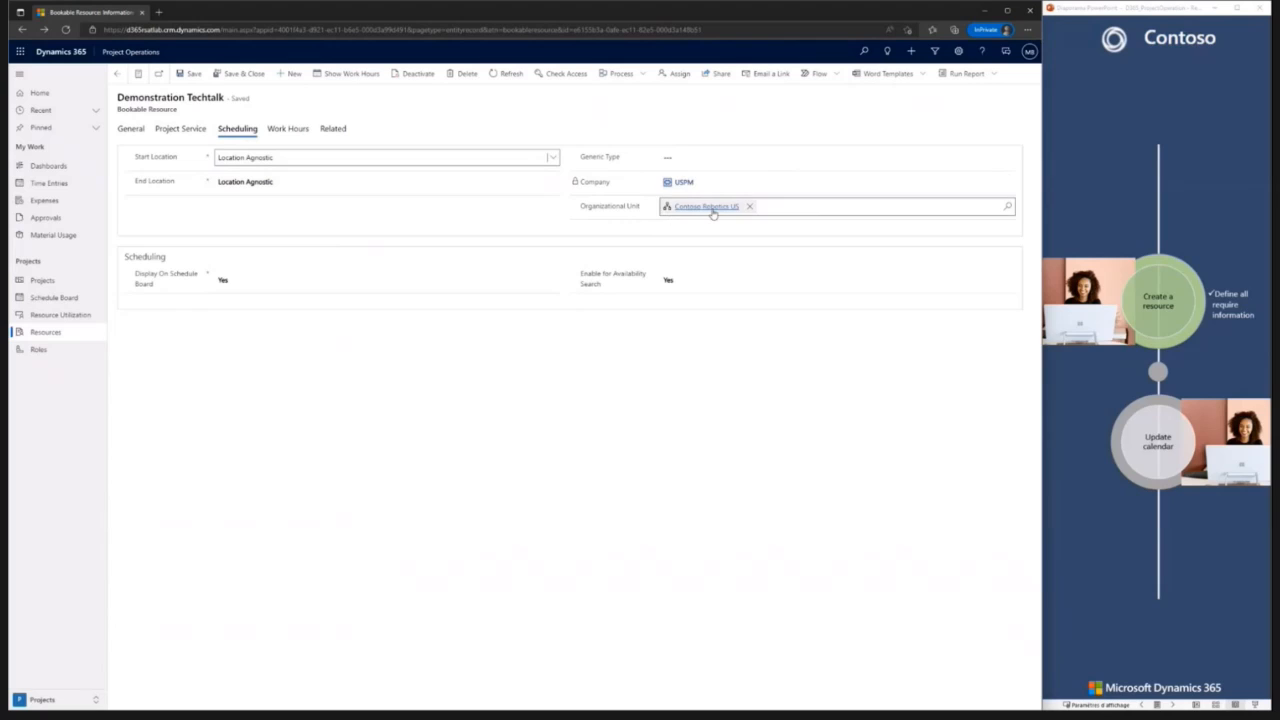
left_click(552, 158)
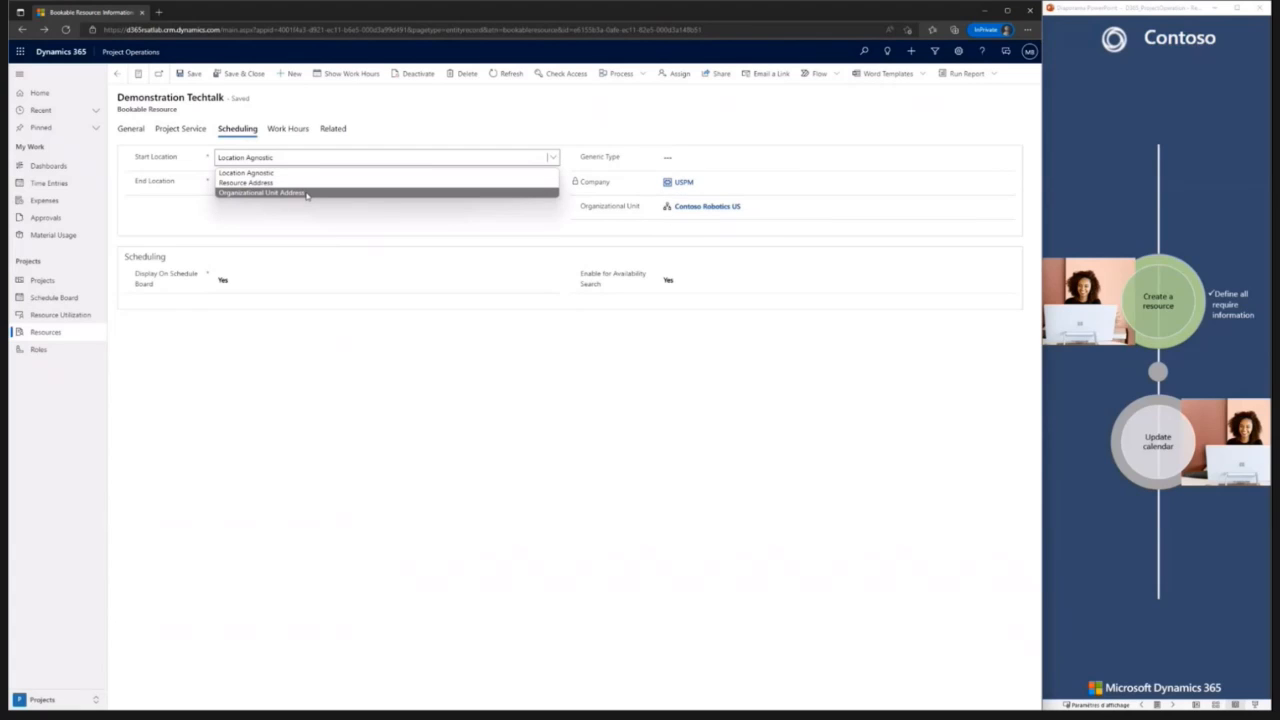
left_click(521, 118)
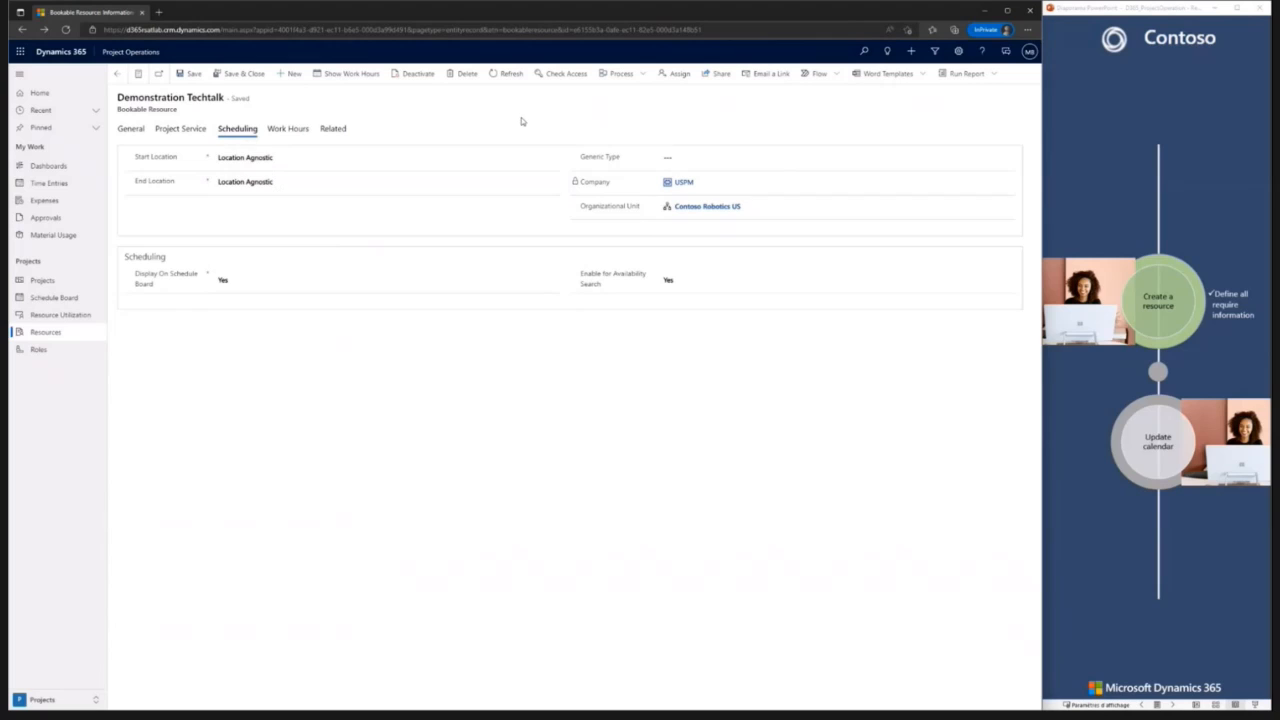
Step: Examine the resource's related territories and its monthly work hours calendar
left_click(335, 130)
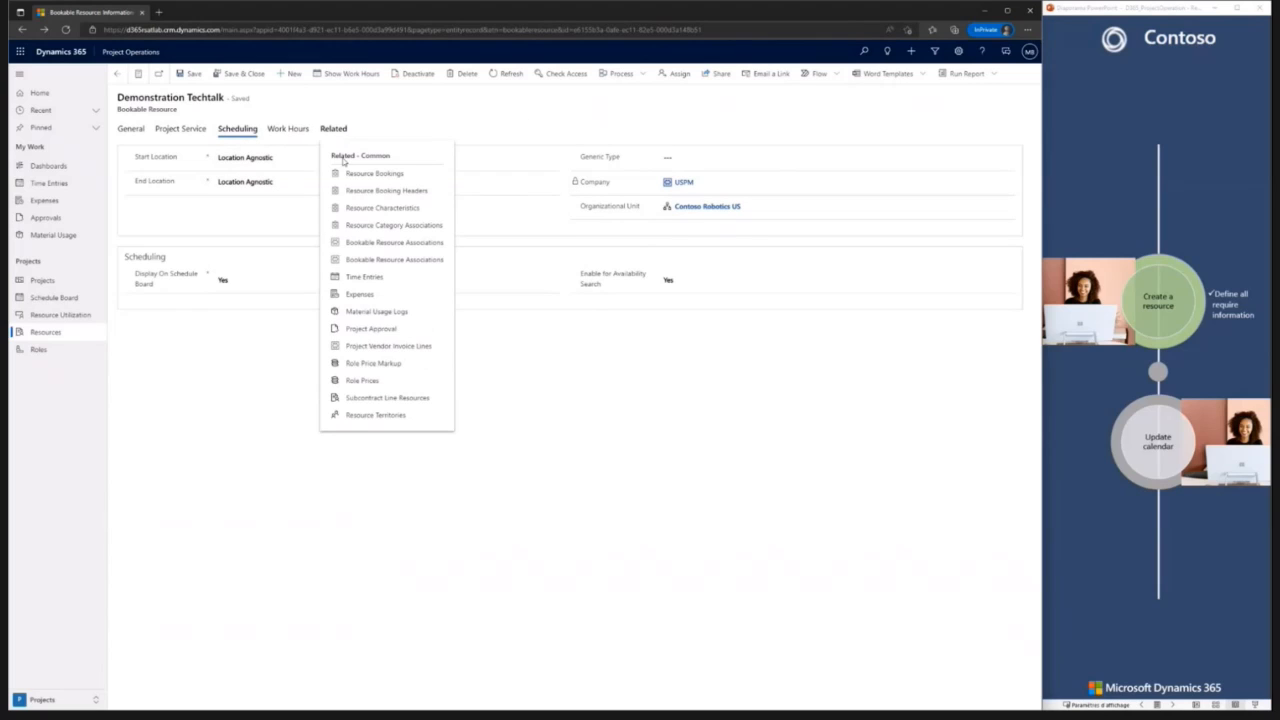
left_click(368, 416)
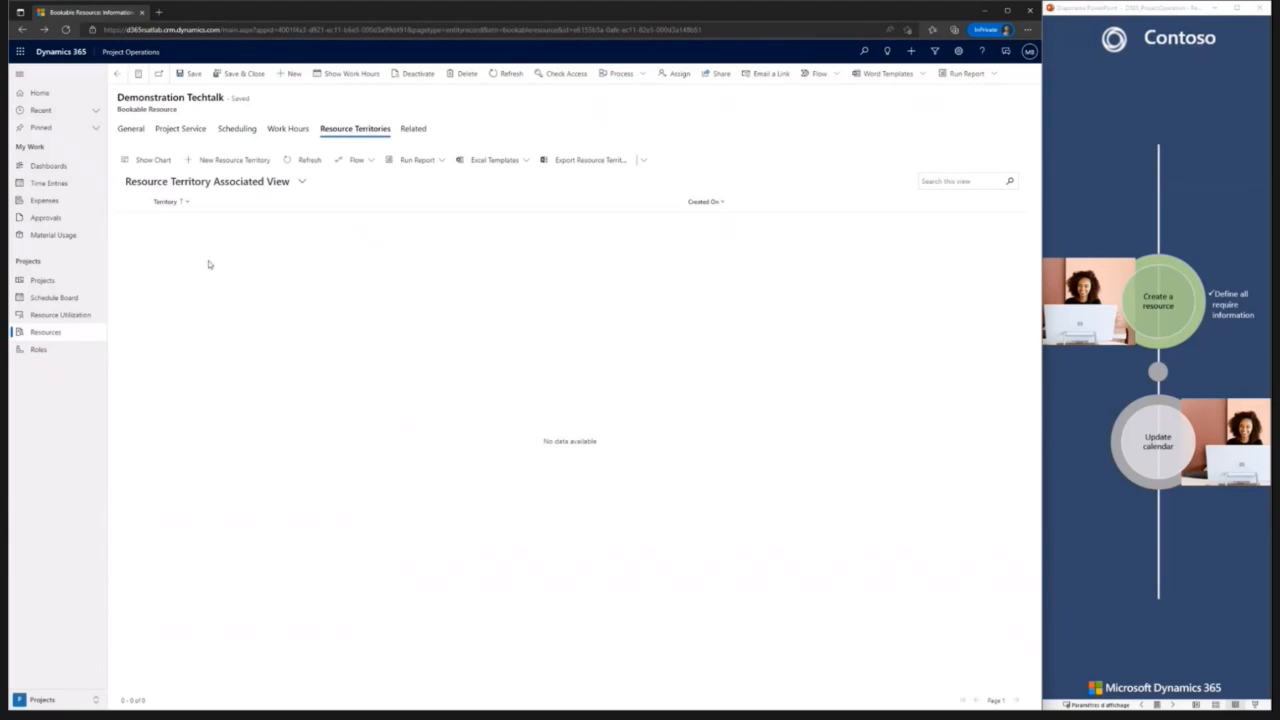
left_click(291, 131)
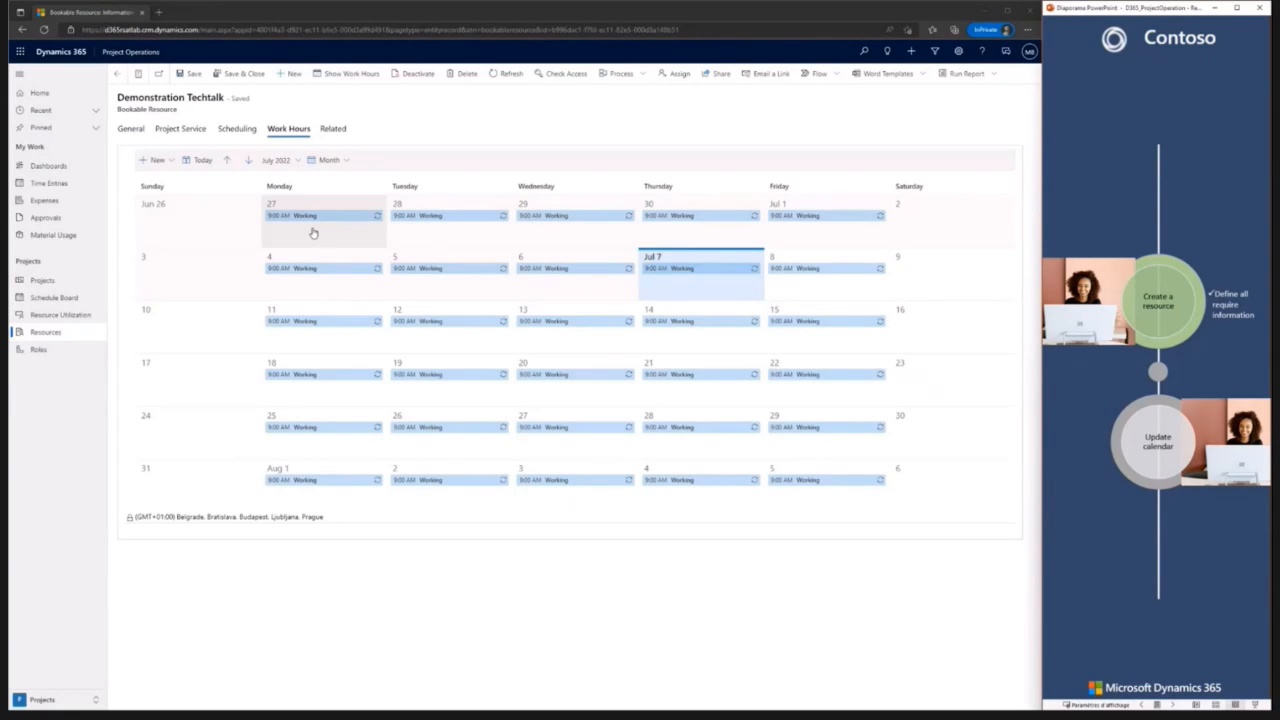
Step: Switch to the Settings area and examine the calendar templates and the project parameters
left_click(1104, 431)
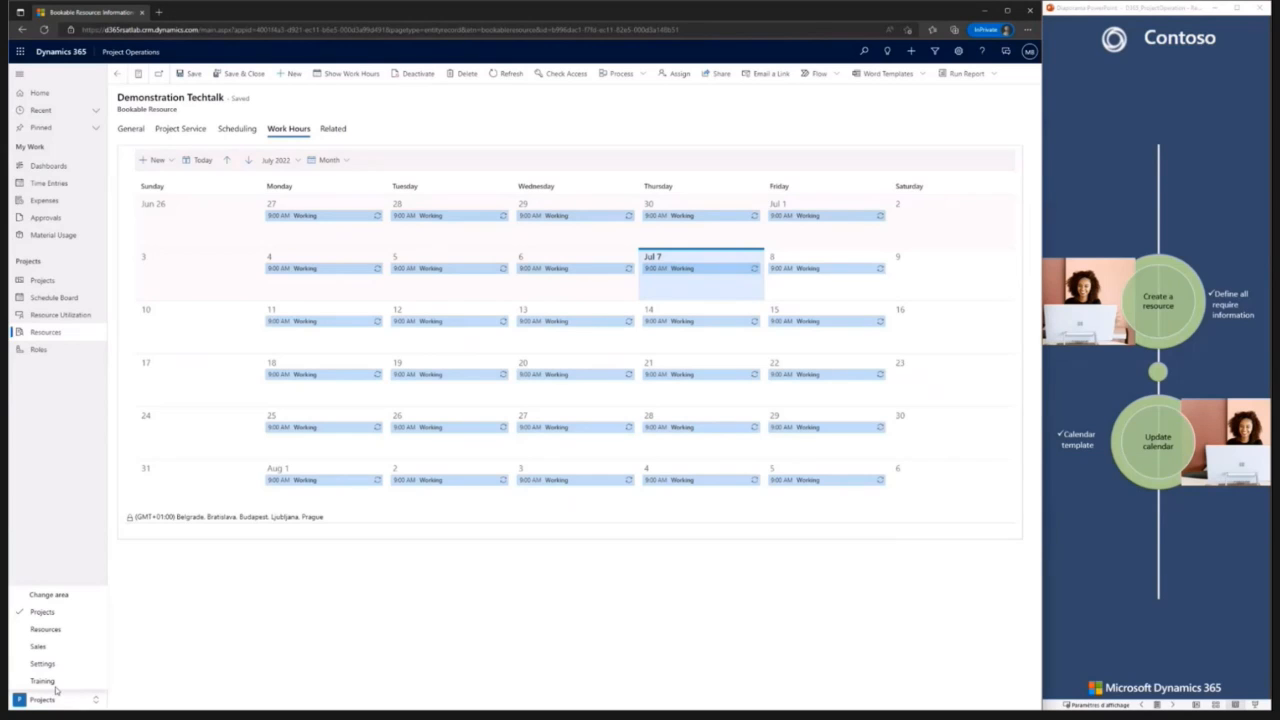
left_click(42, 663)
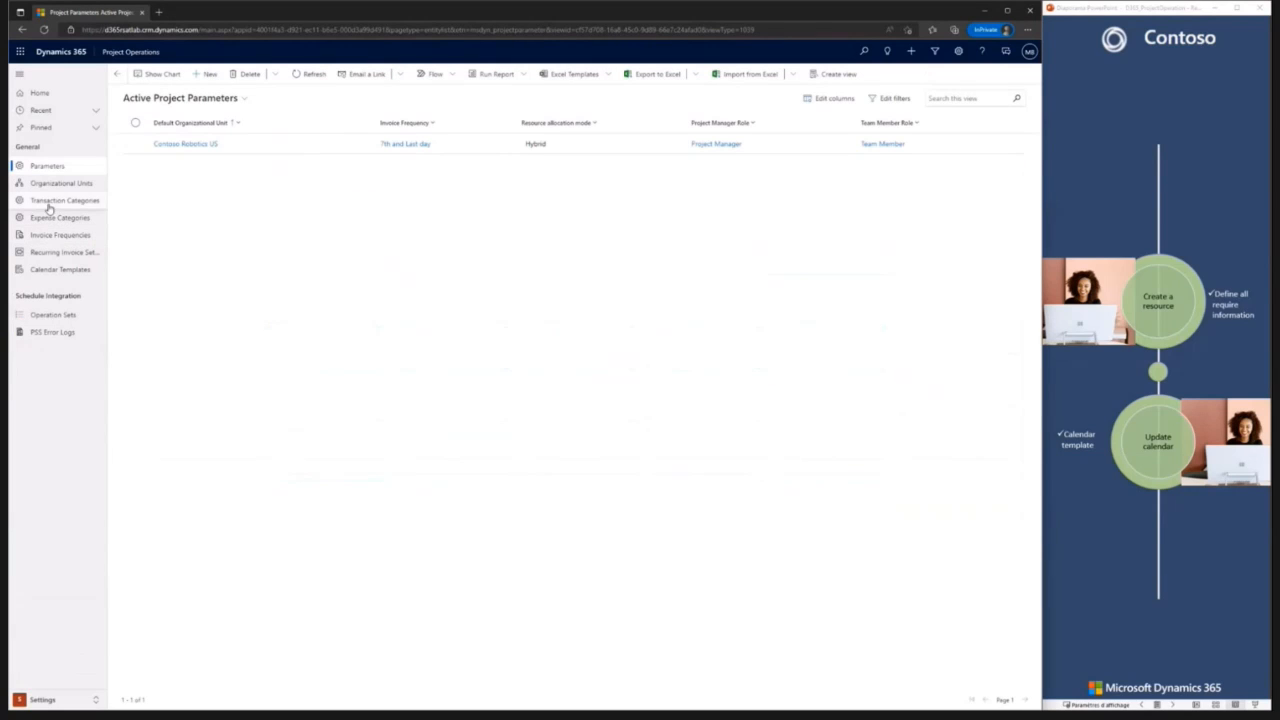
left_click(44, 270)
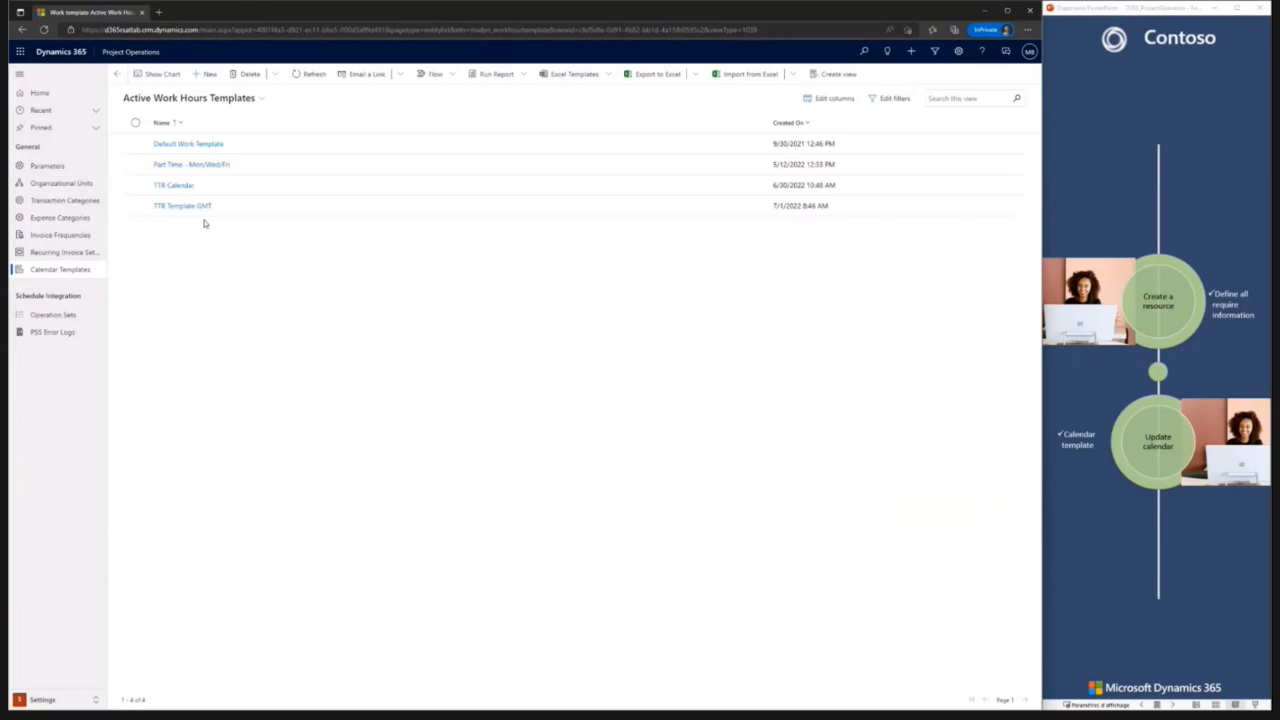
left_click(53, 169)
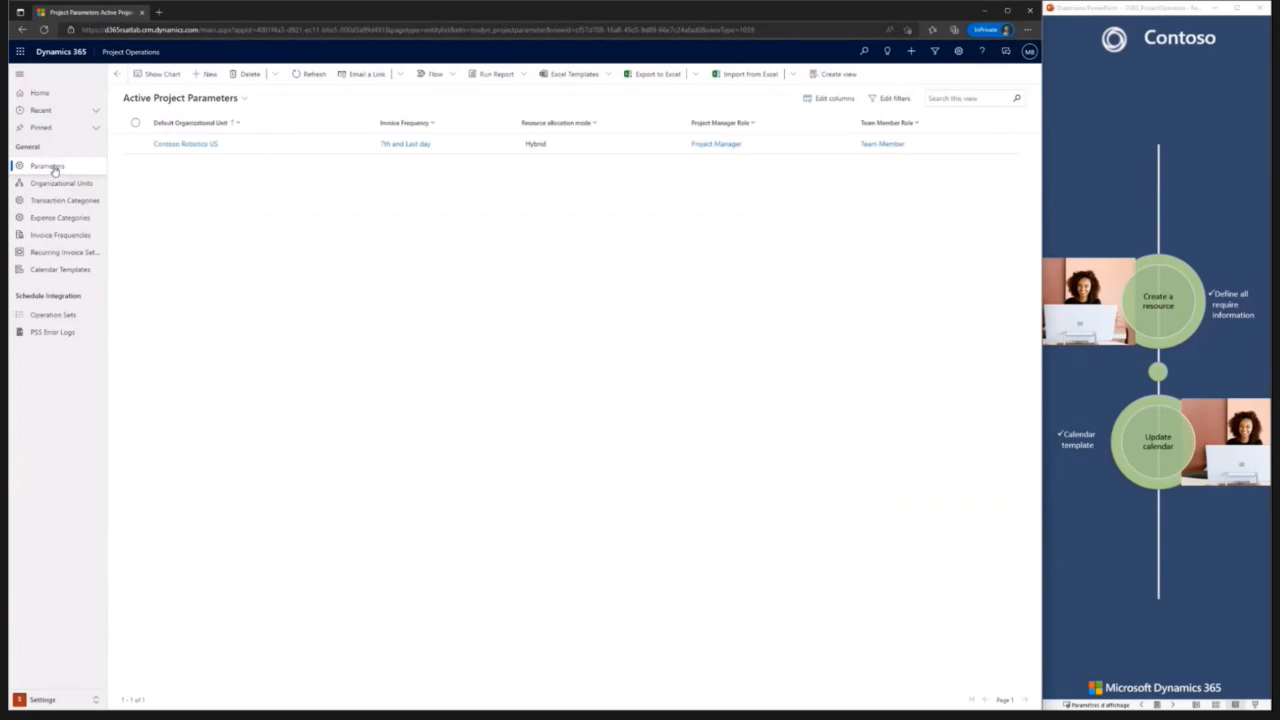
Step: Examine the work hour template set in the project parameters and the work hours calendar of its template resource
double_click(297, 142)
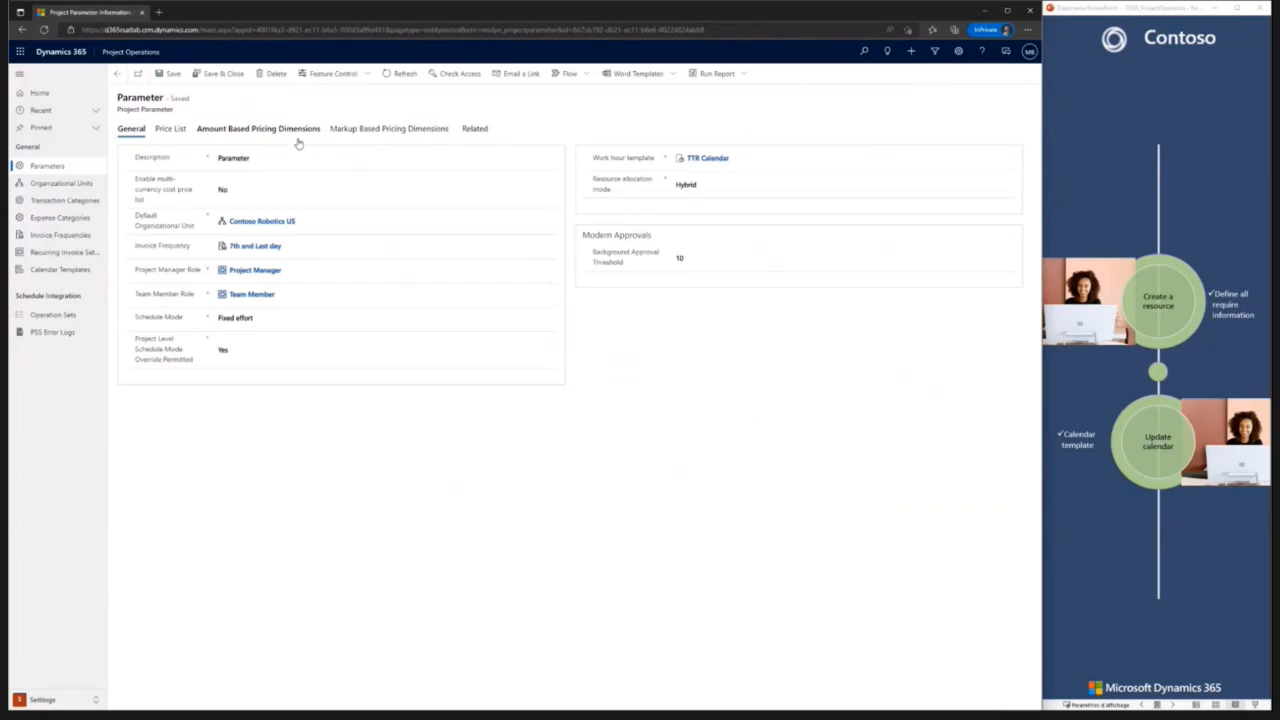
left_click(710, 159)
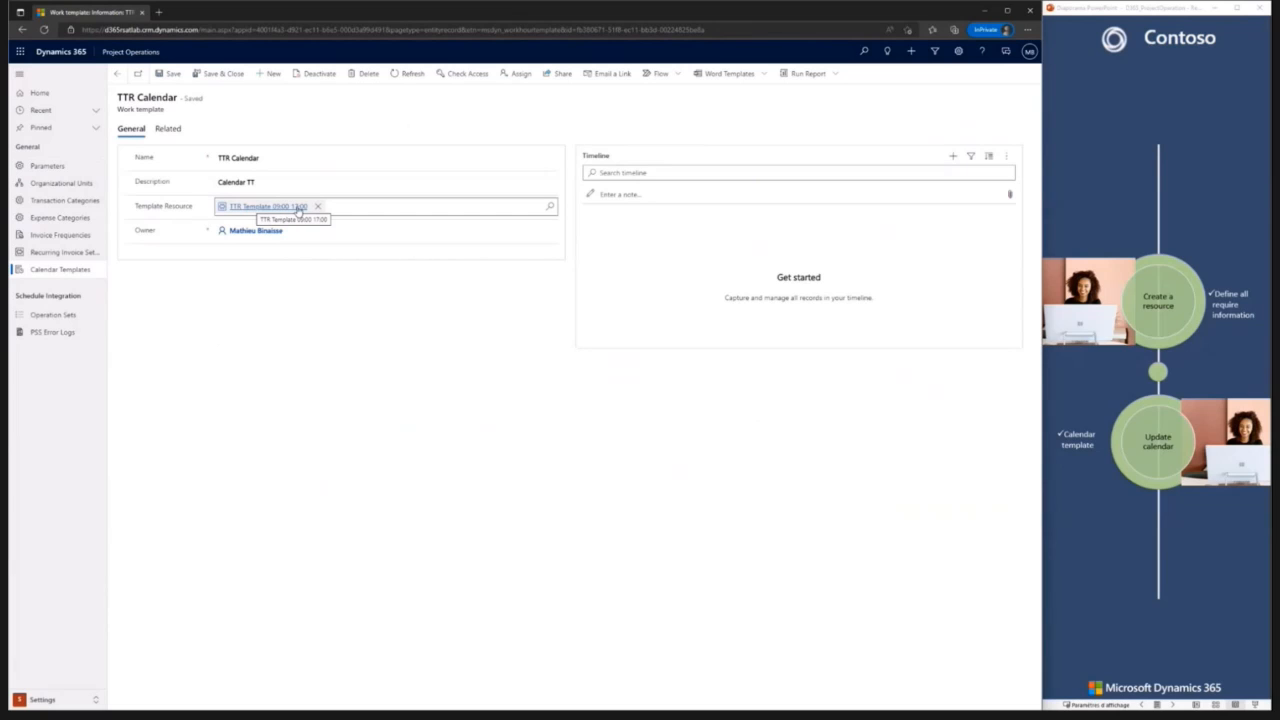
left_click(271, 207)
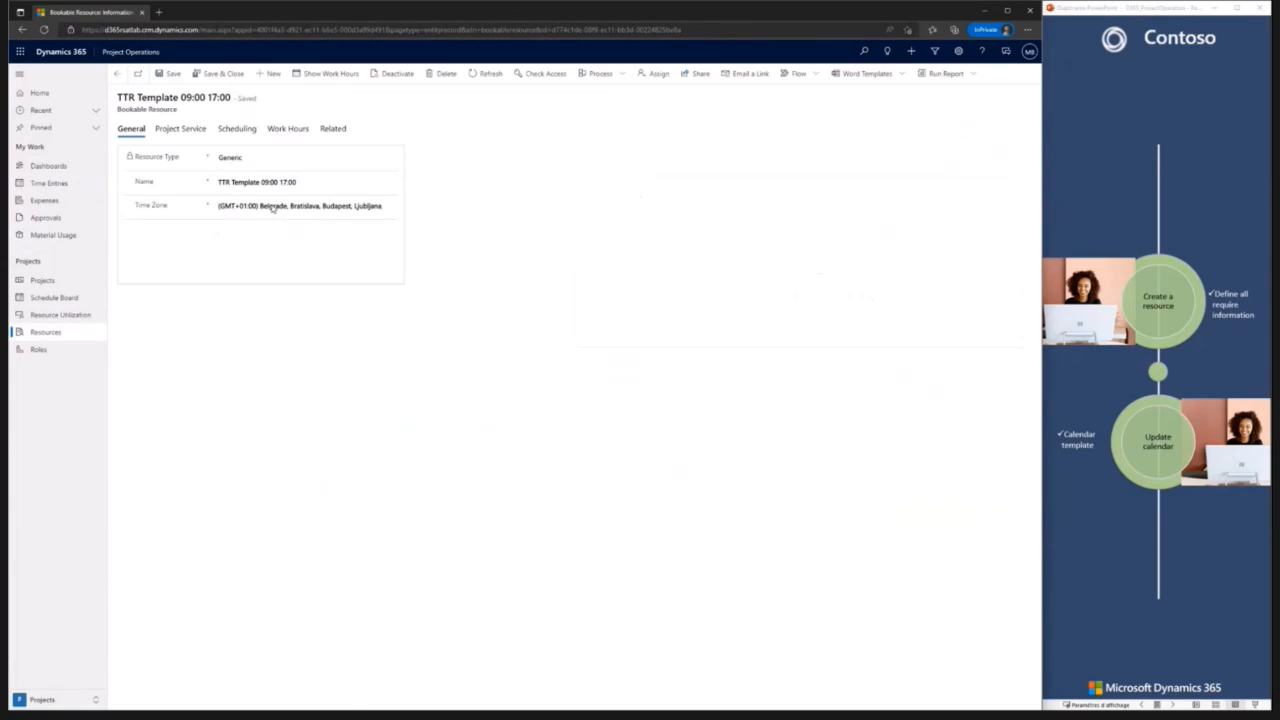
left_click(320, 74)
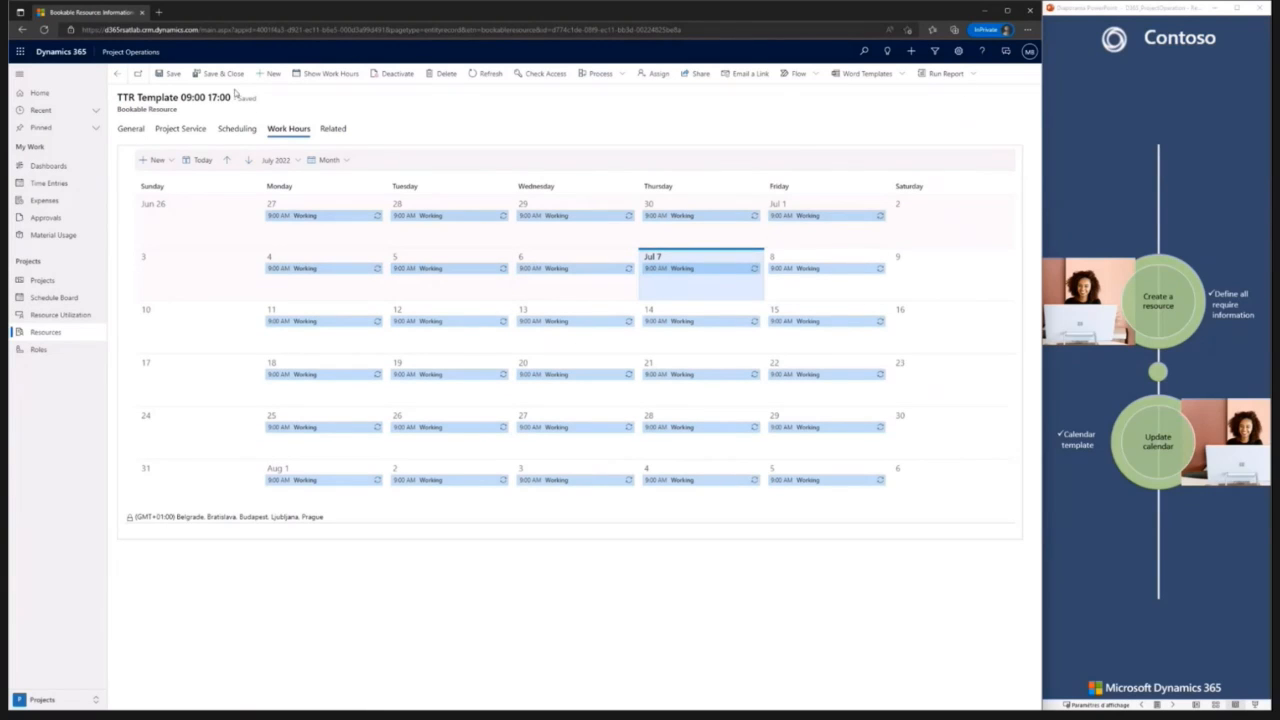
left_click(118, 76)
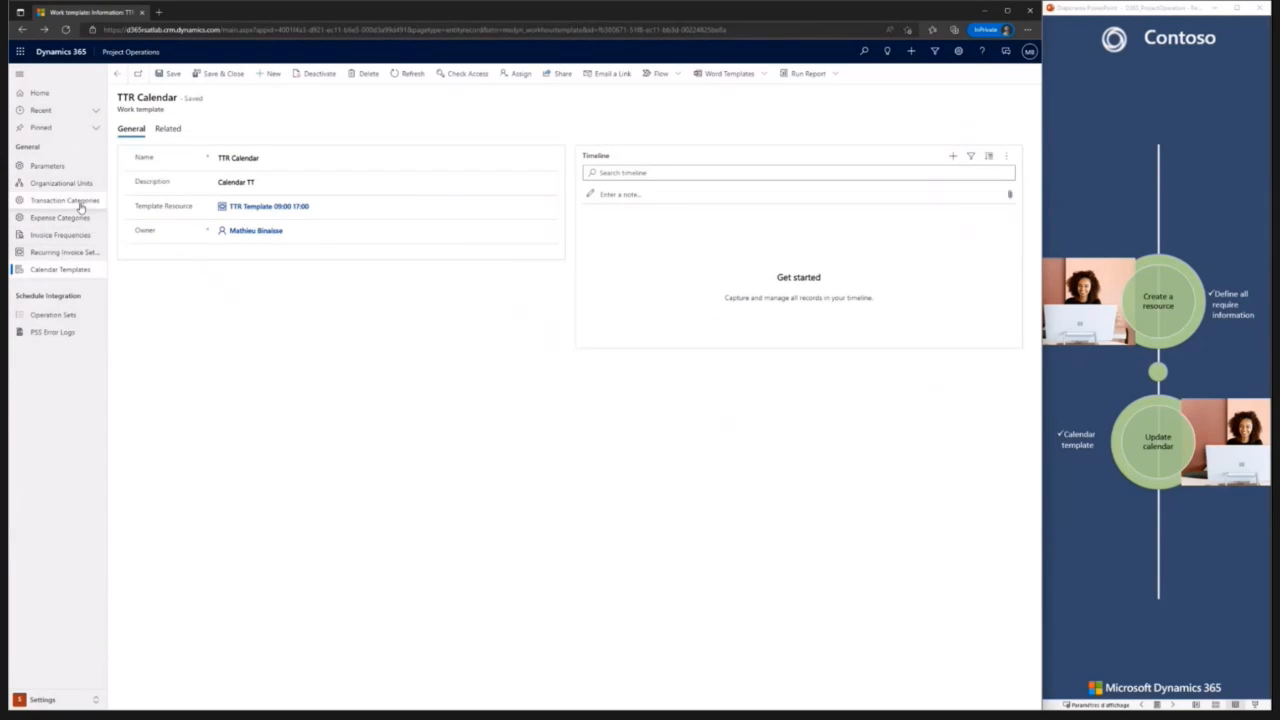
Step: Start a new calendar template named "Calendar template for this techtalk" with the description "Nice description"
left_click(60, 270)
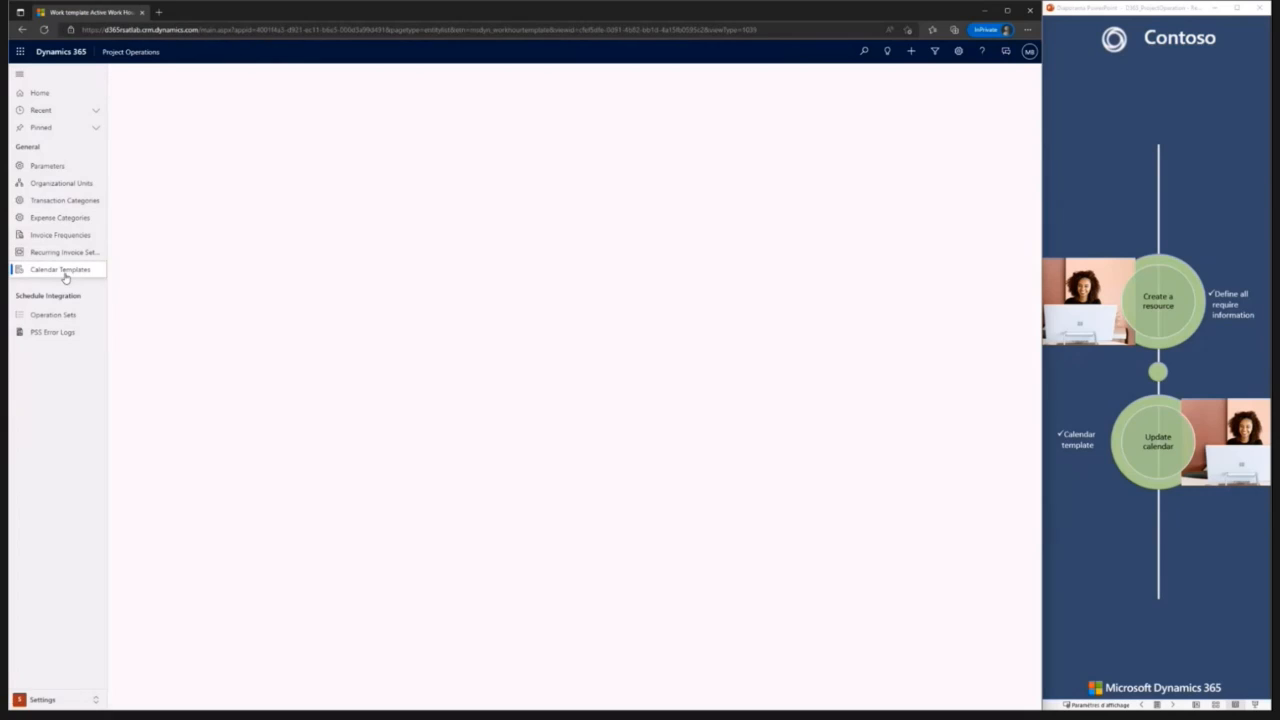
left_click(207, 74)
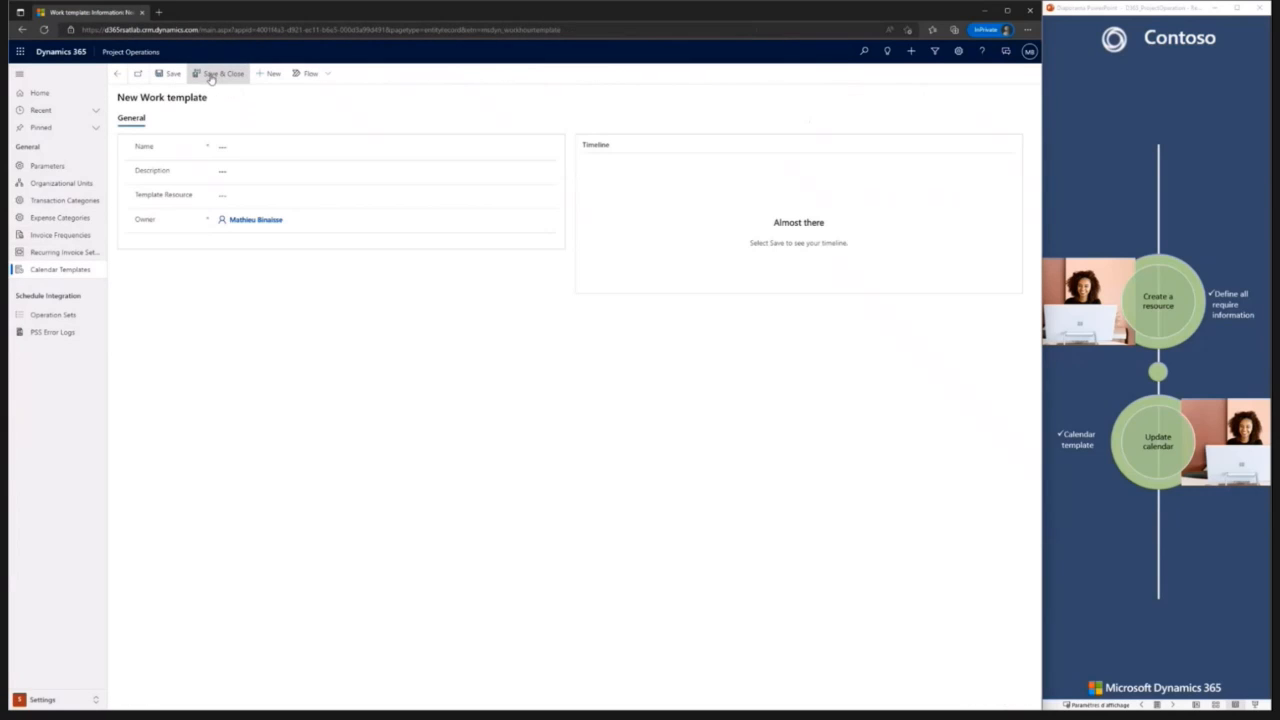
left_click(237, 147)
type("Calendar template for this tech")
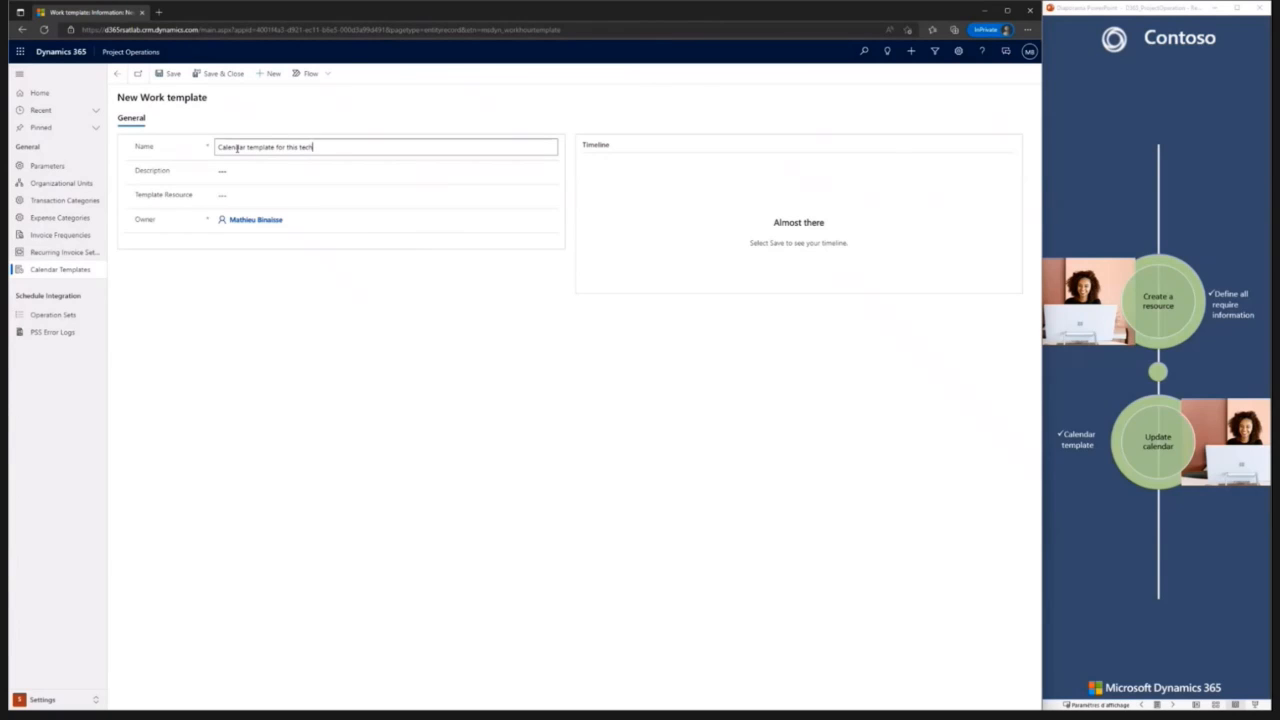
key("Tab")
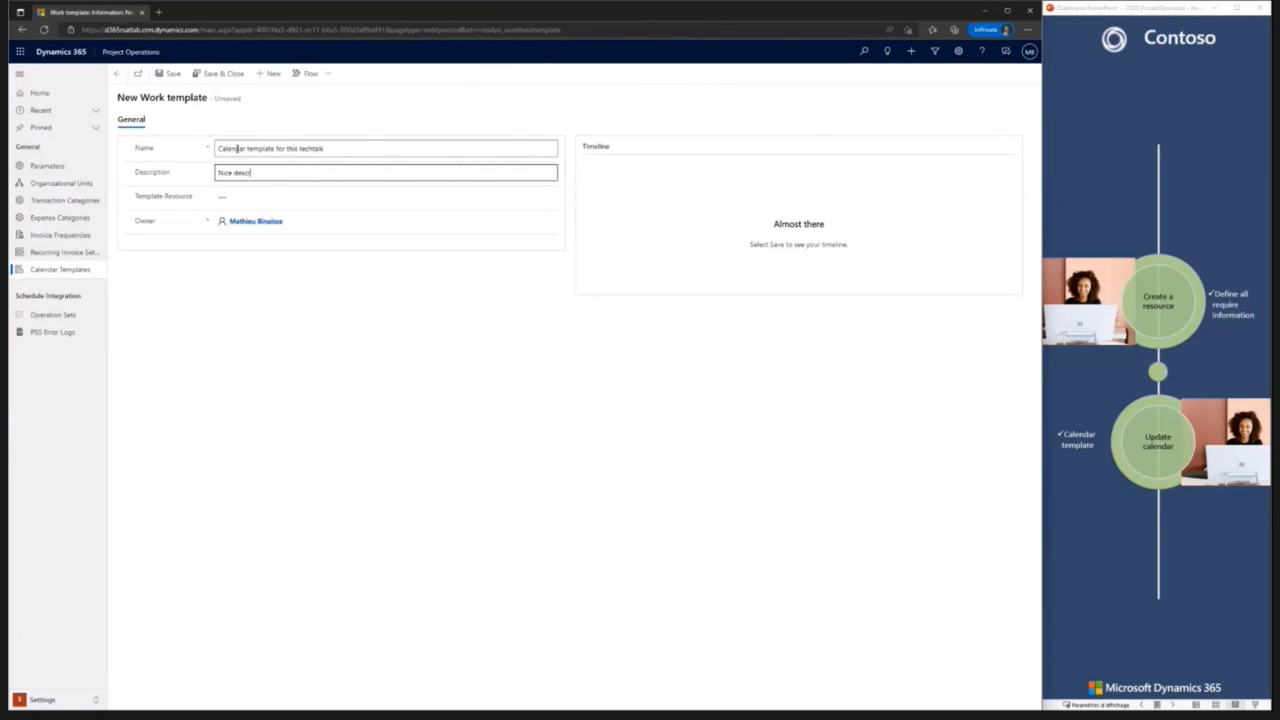
key("Tab")
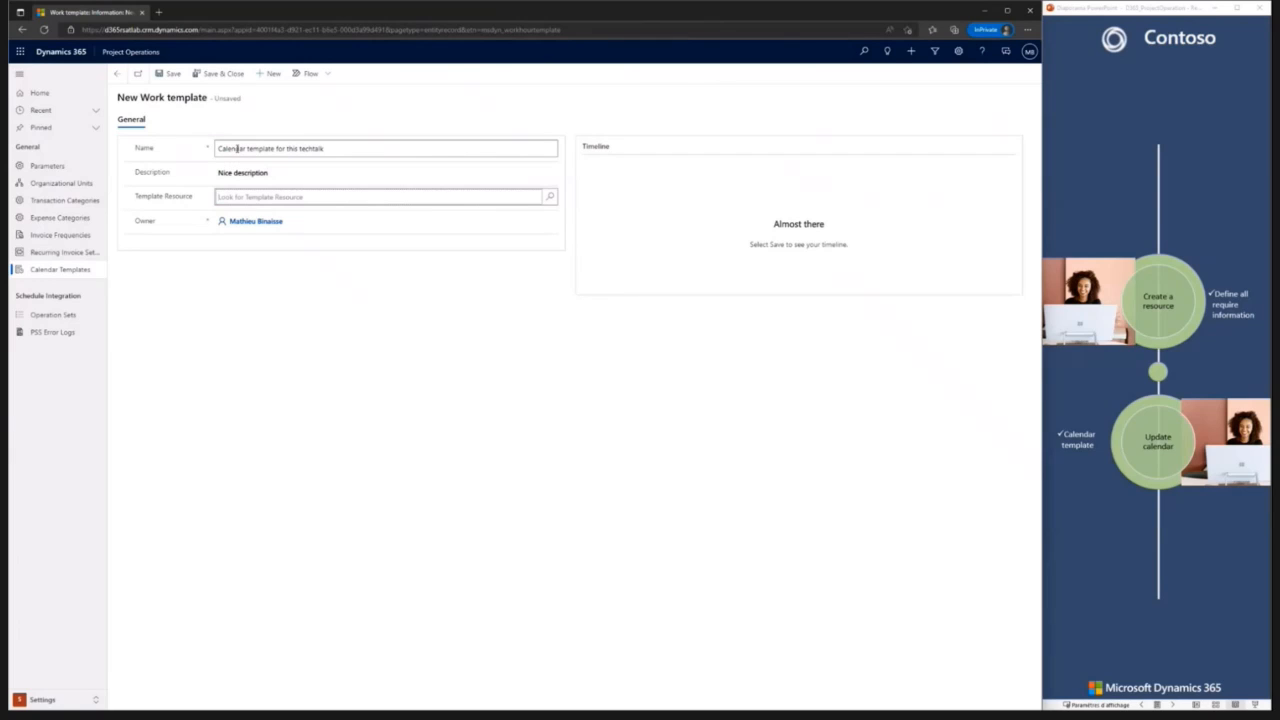
Step: Save the calendar template while adding a new template resource, and create it as a Generic resource named "template Calendar for this techtalk"
left_click(550, 198)
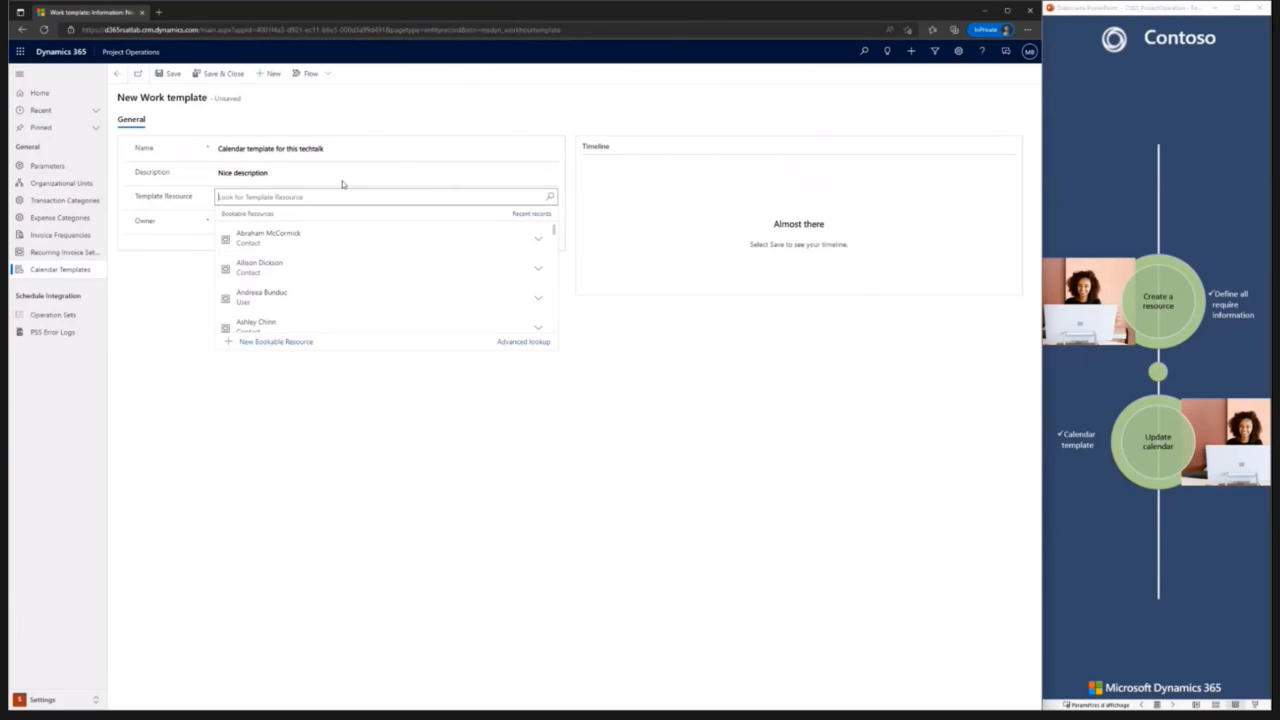
left_click(288, 343)
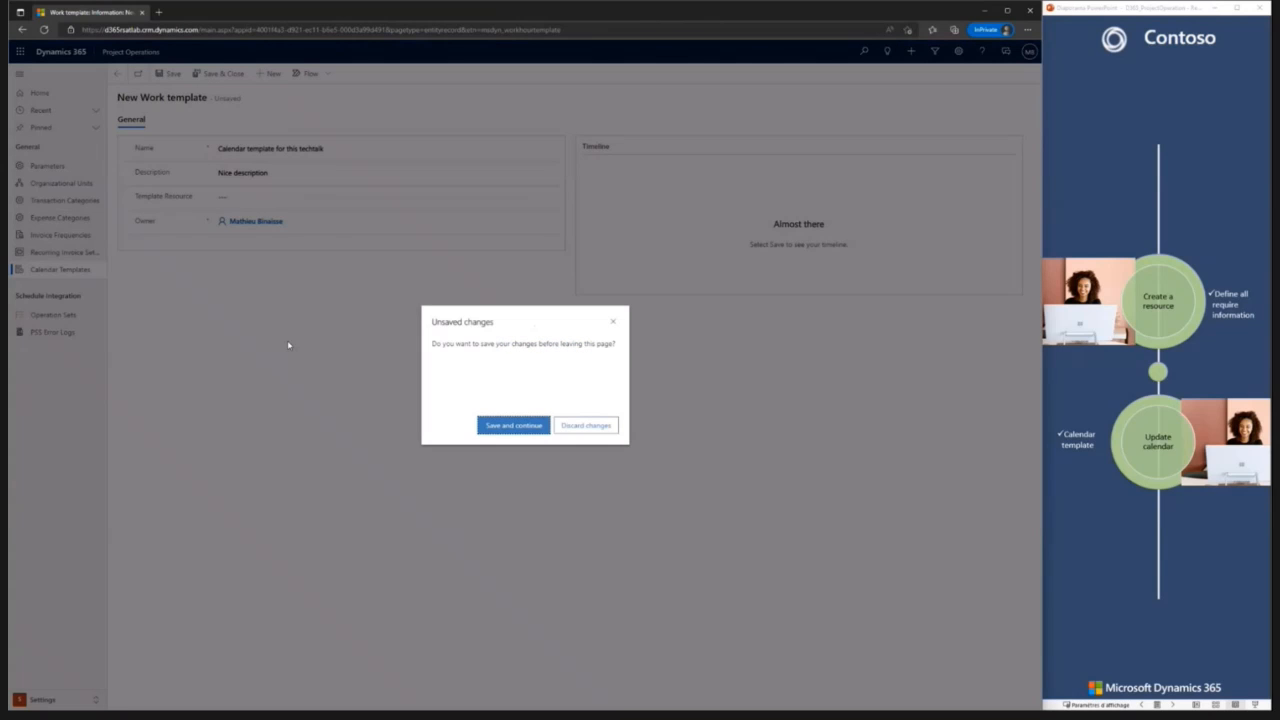
left_click(515, 427)
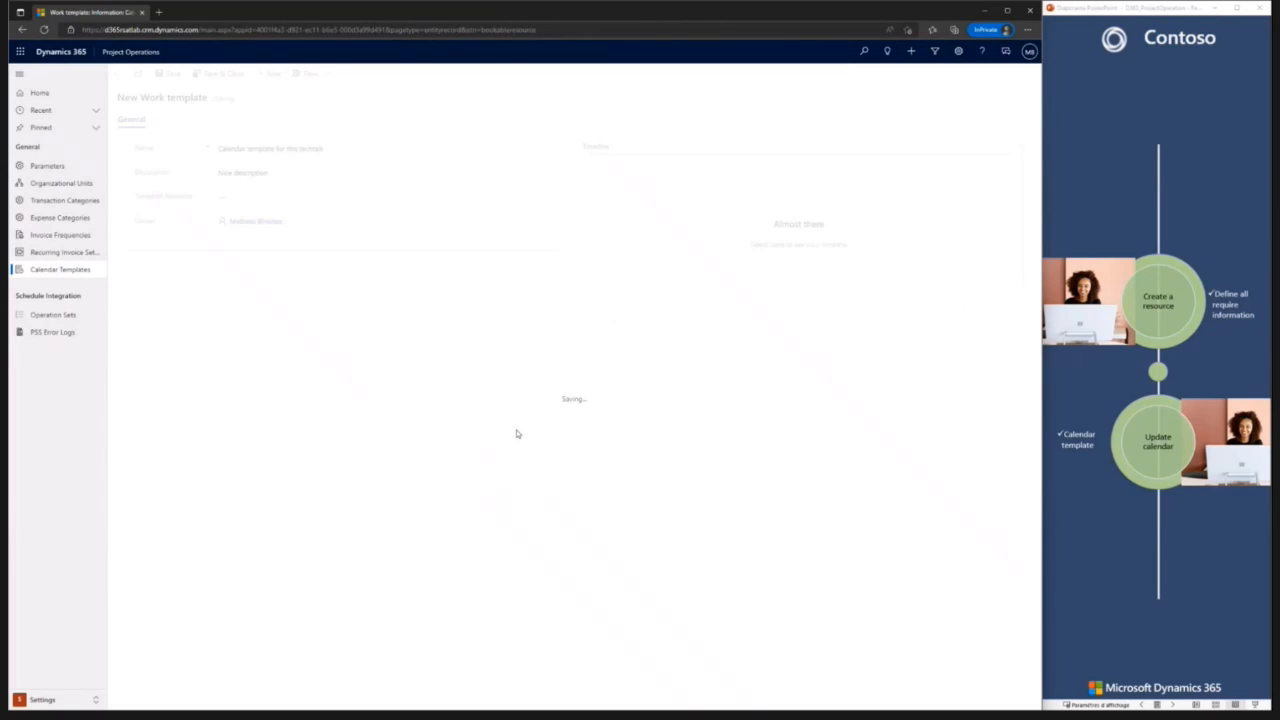
left_click(241, 148)
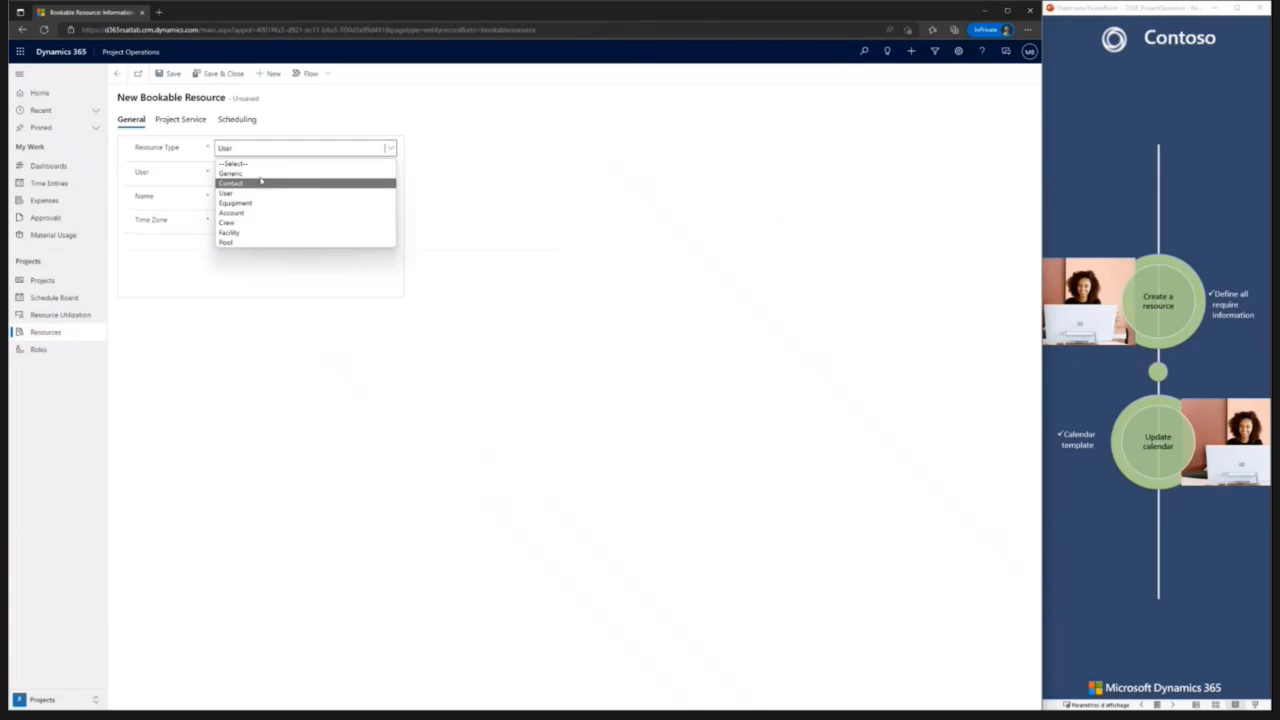
left_click(245, 173)
left_click(245, 173)
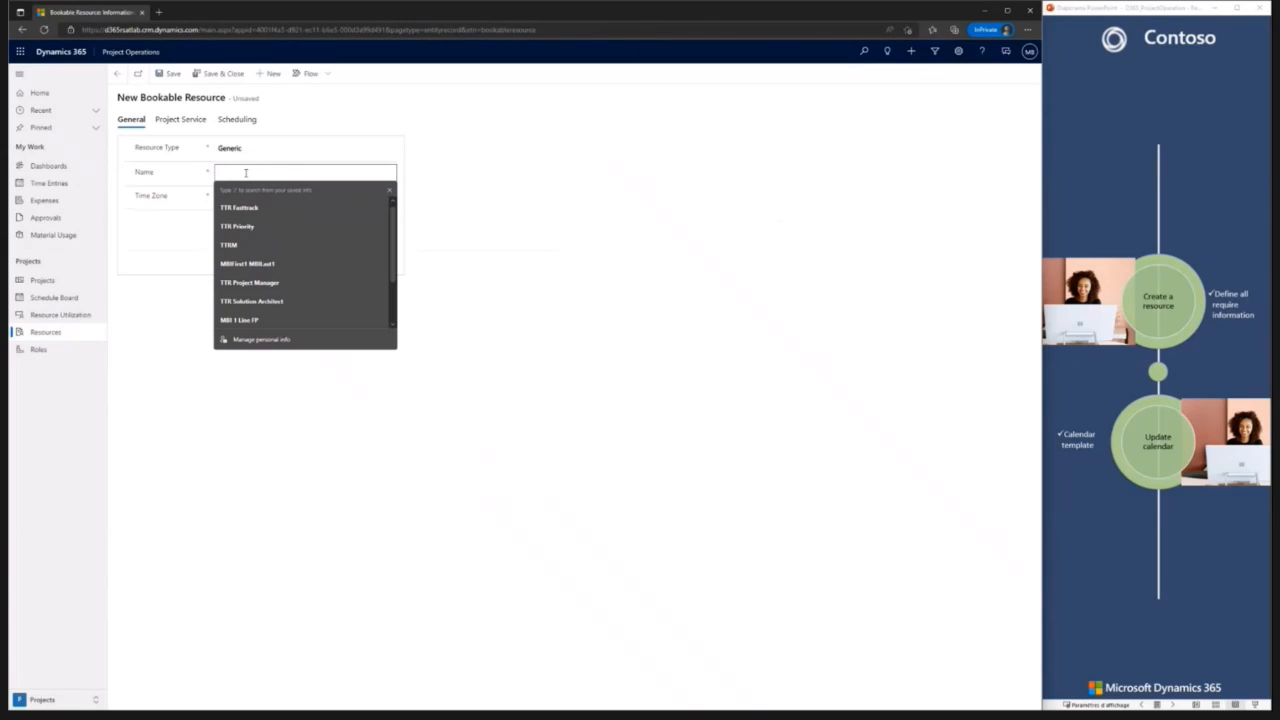
type("Cale")
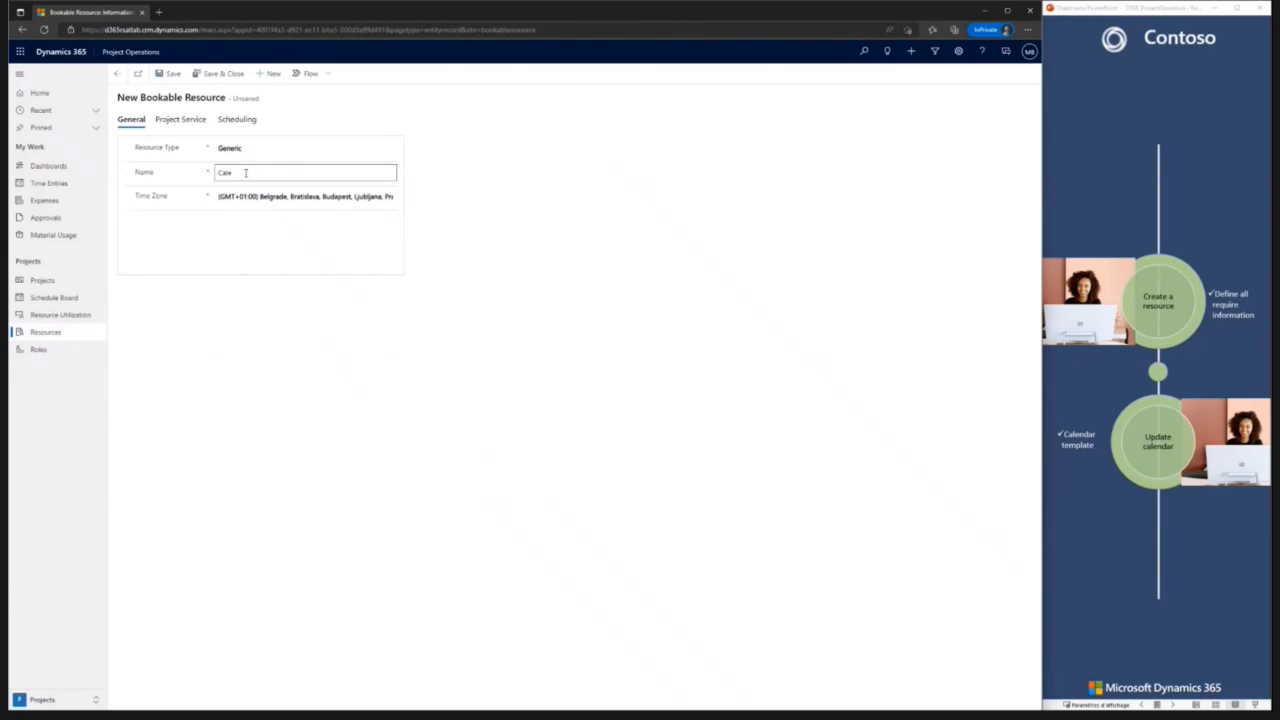
type("template")
key("ctrl+s")
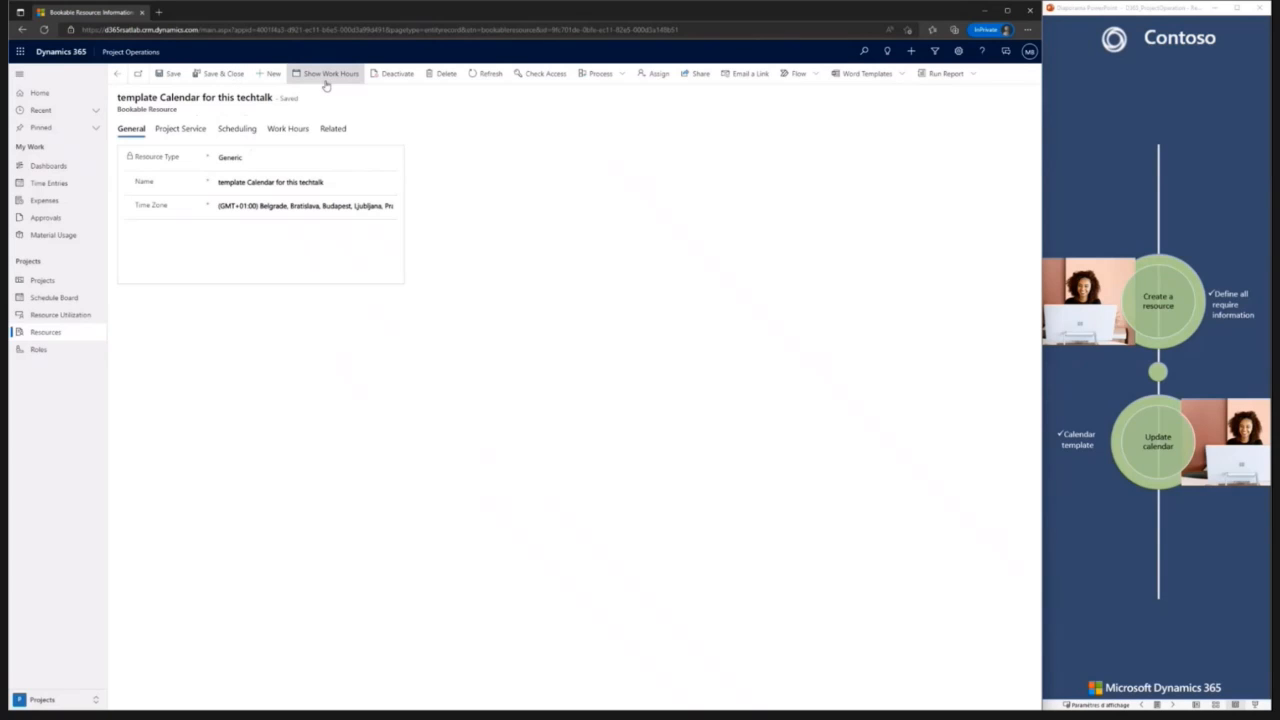
Step: Open all events in the new resource's work hours series for editing and add a break to the working day
left_click(330, 74)
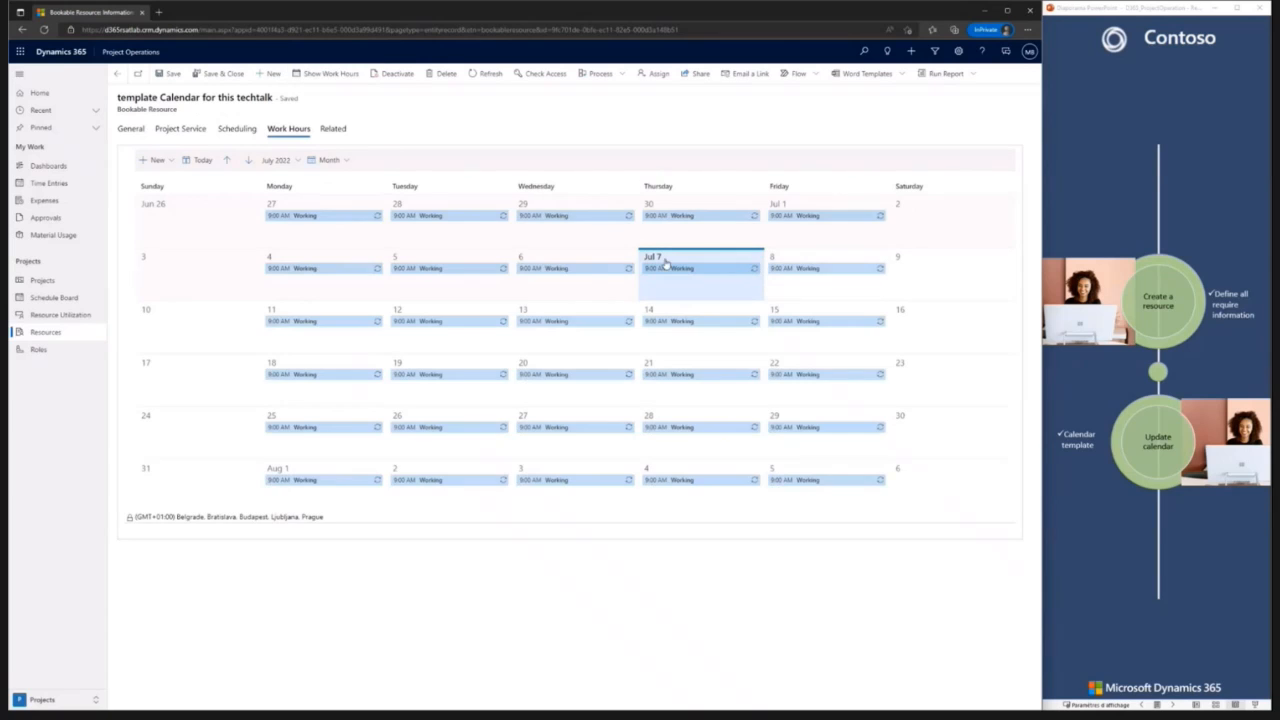
right_click(584, 271)
left_click(584, 271)
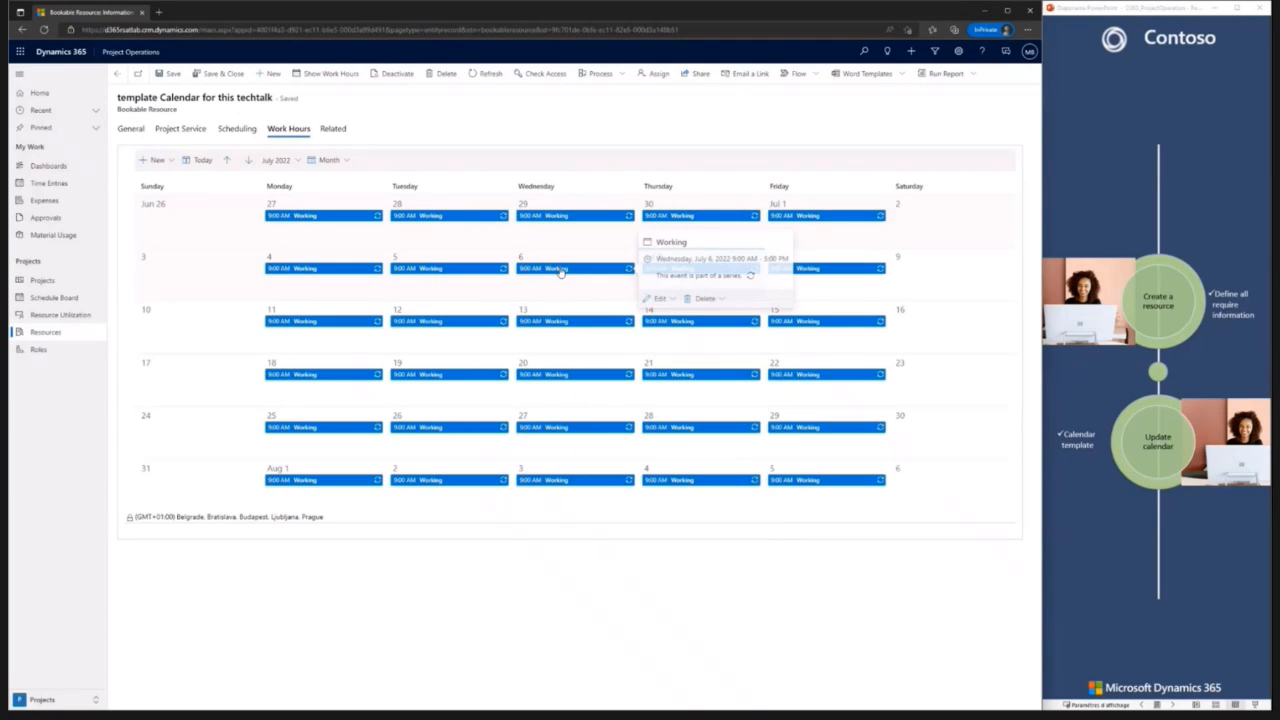
left_click(661, 298)
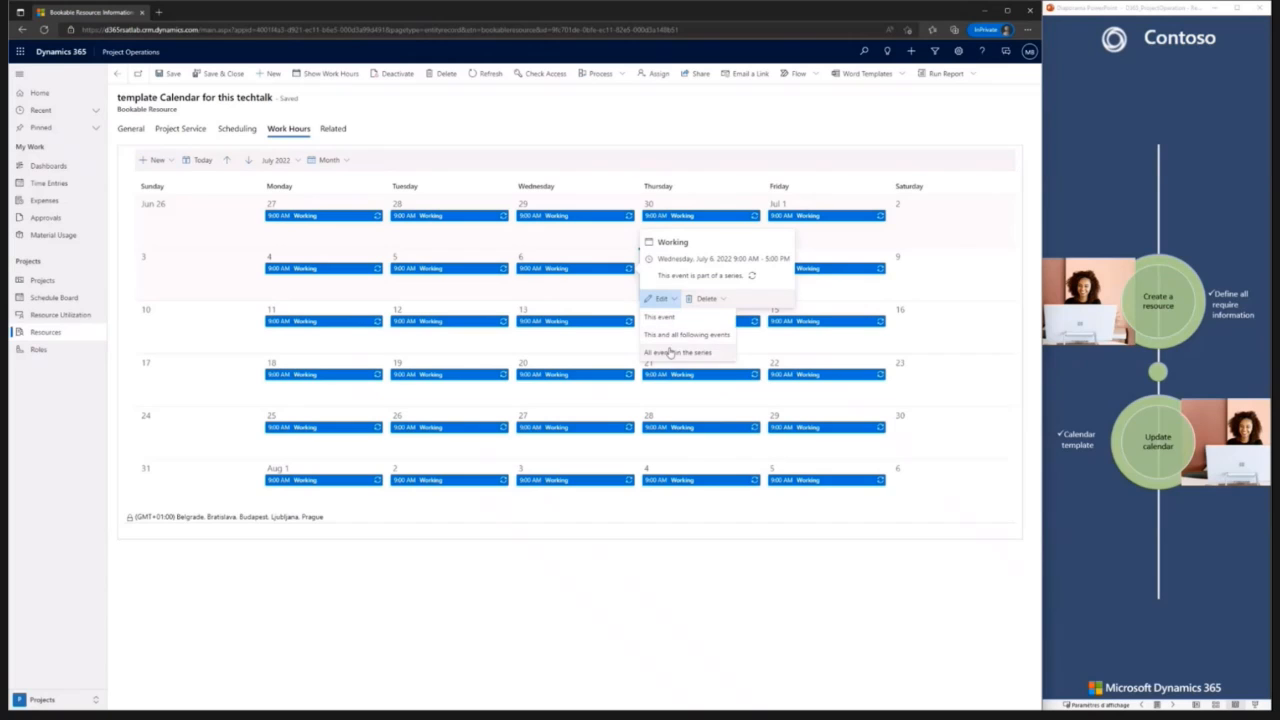
left_click(670, 354)
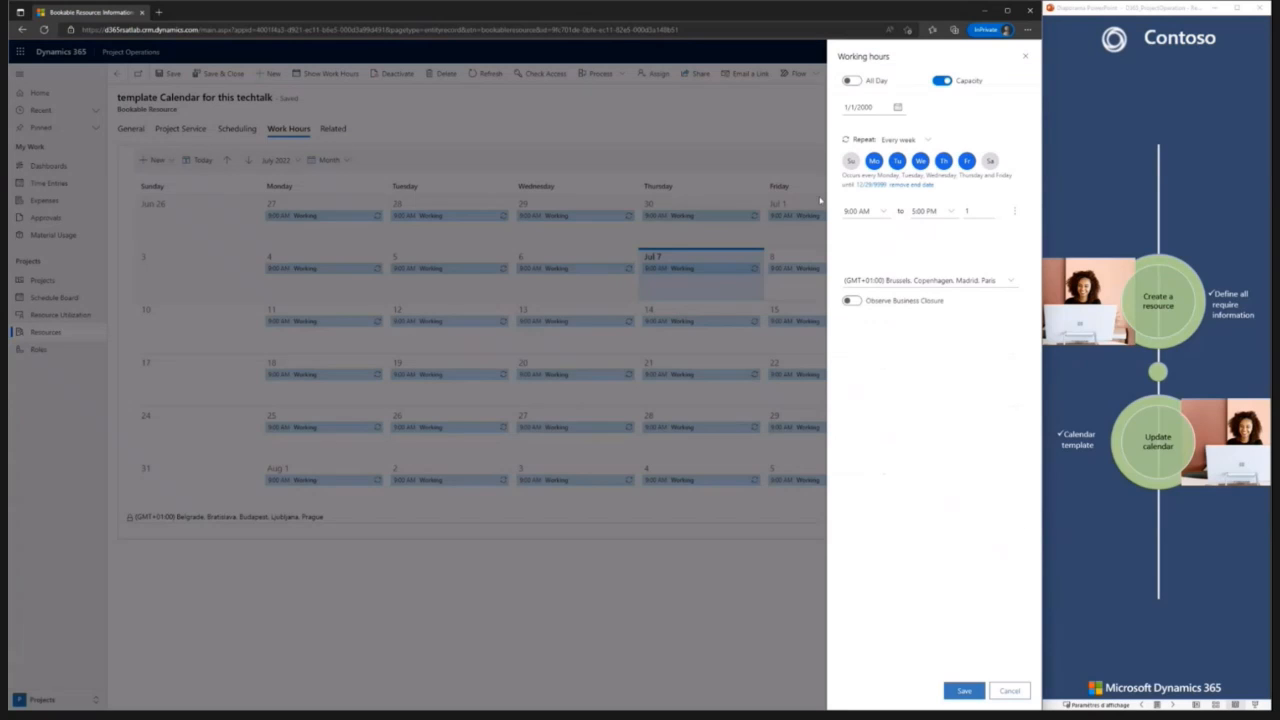
left_click(1015, 213)
left_click(965, 228)
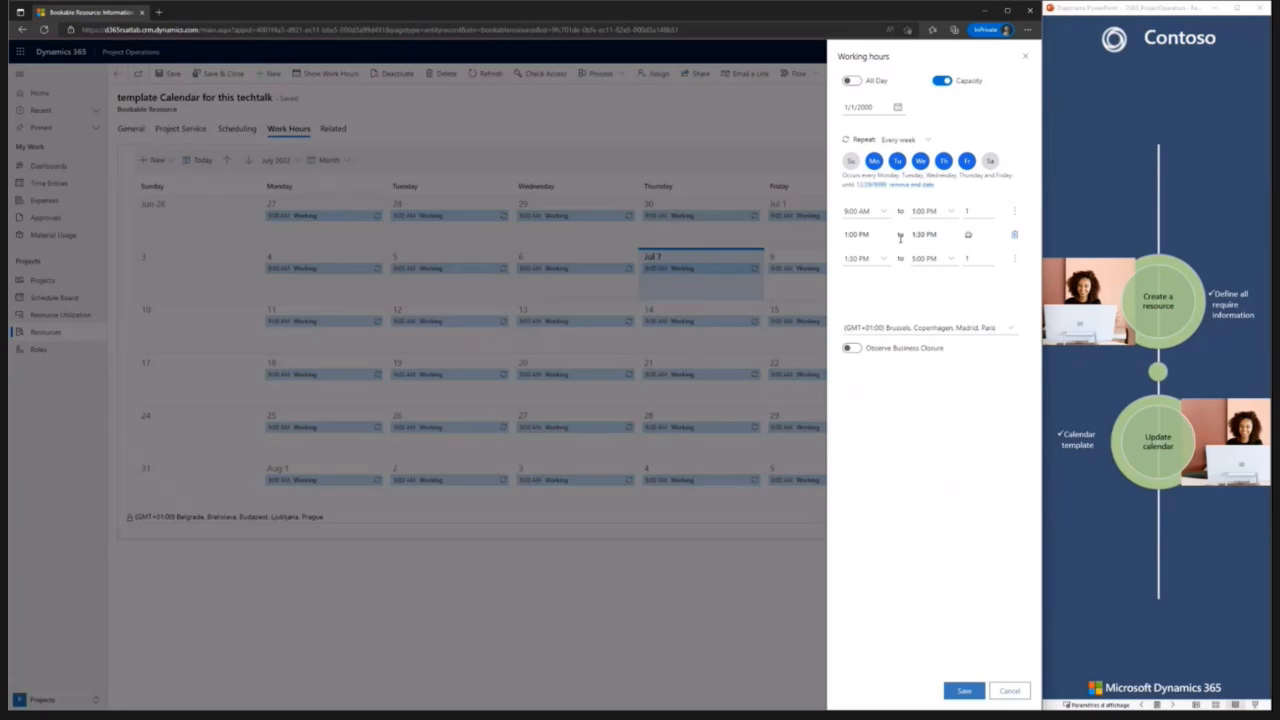
Step: Set the break to run from 12:30 PM to 2:00 PM and save the working hours
left_click(950, 212)
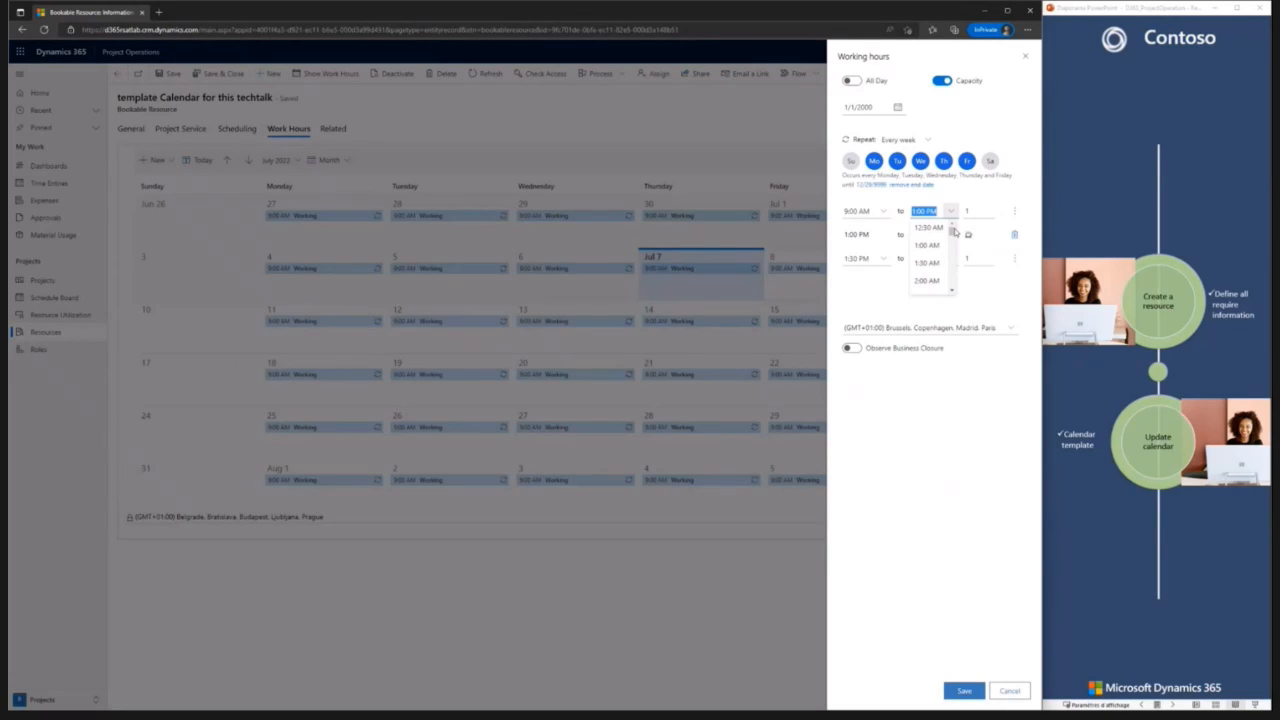
left_click_drag(953, 233, 952, 264)
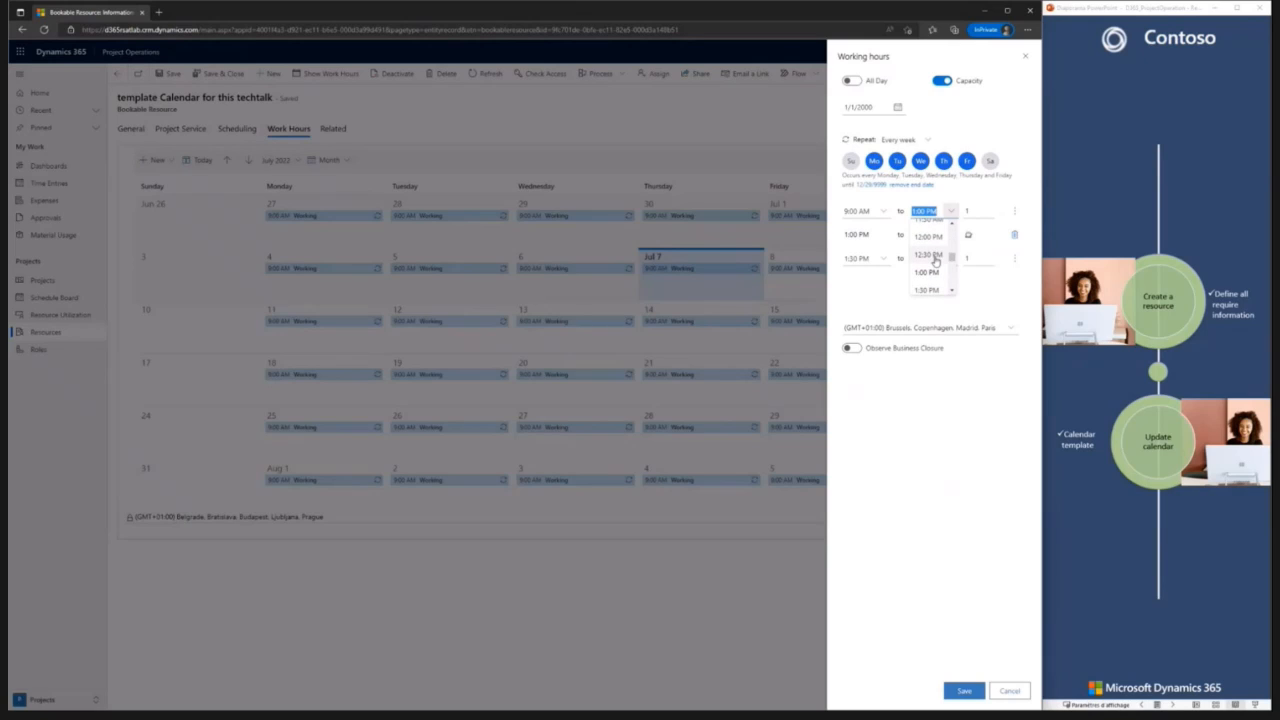
left_click(926, 256)
left_click(883, 258)
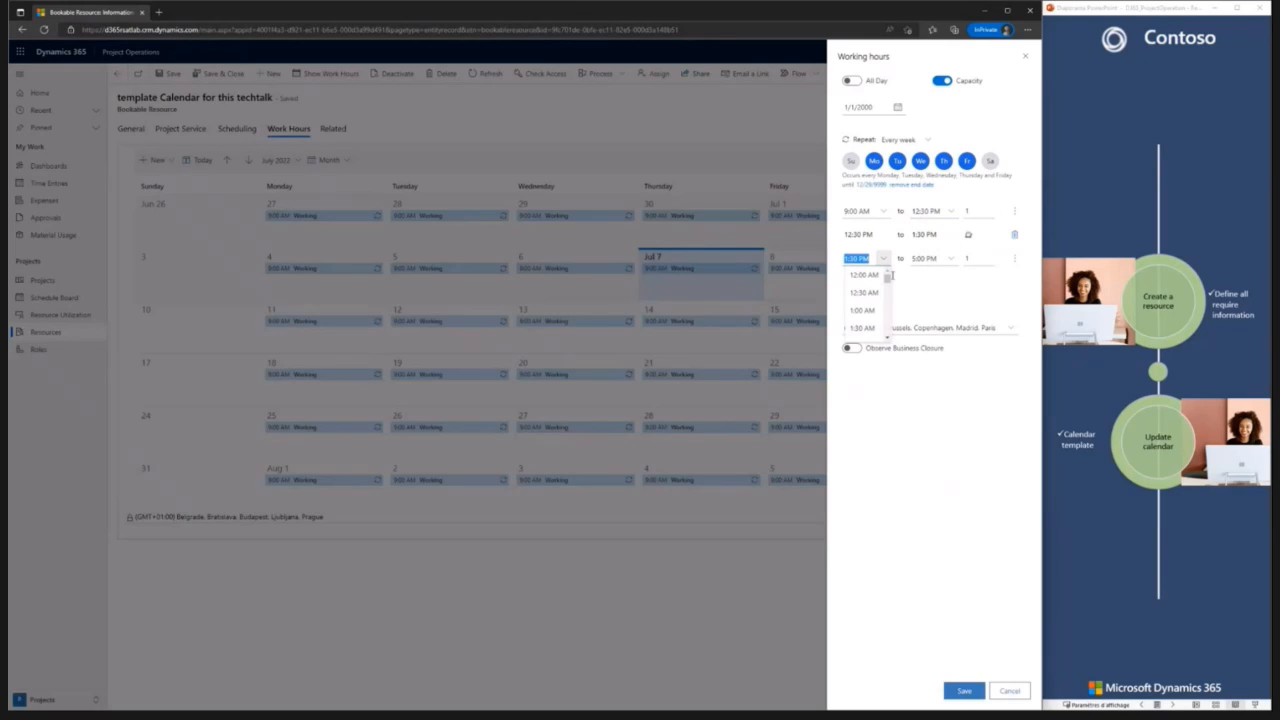
scroll(884, 297, "down", 6)
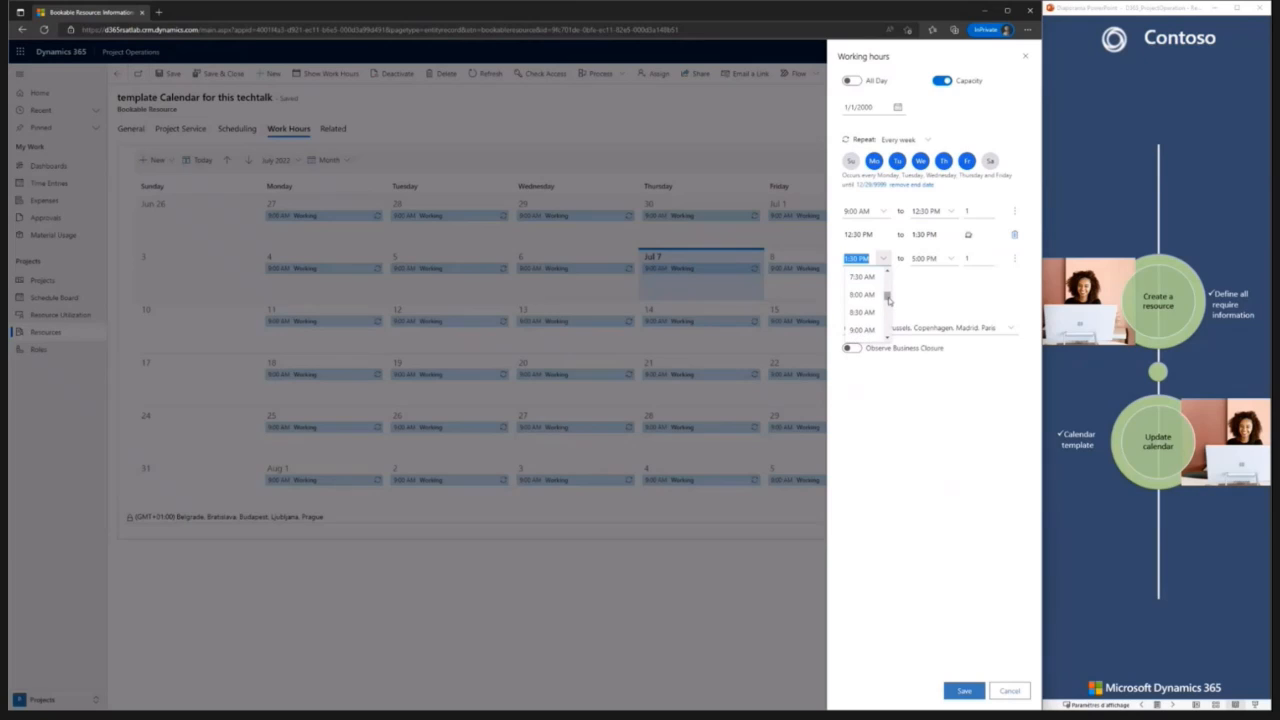
left_click_drag(887, 302, 887, 314)
left_click(862, 328)
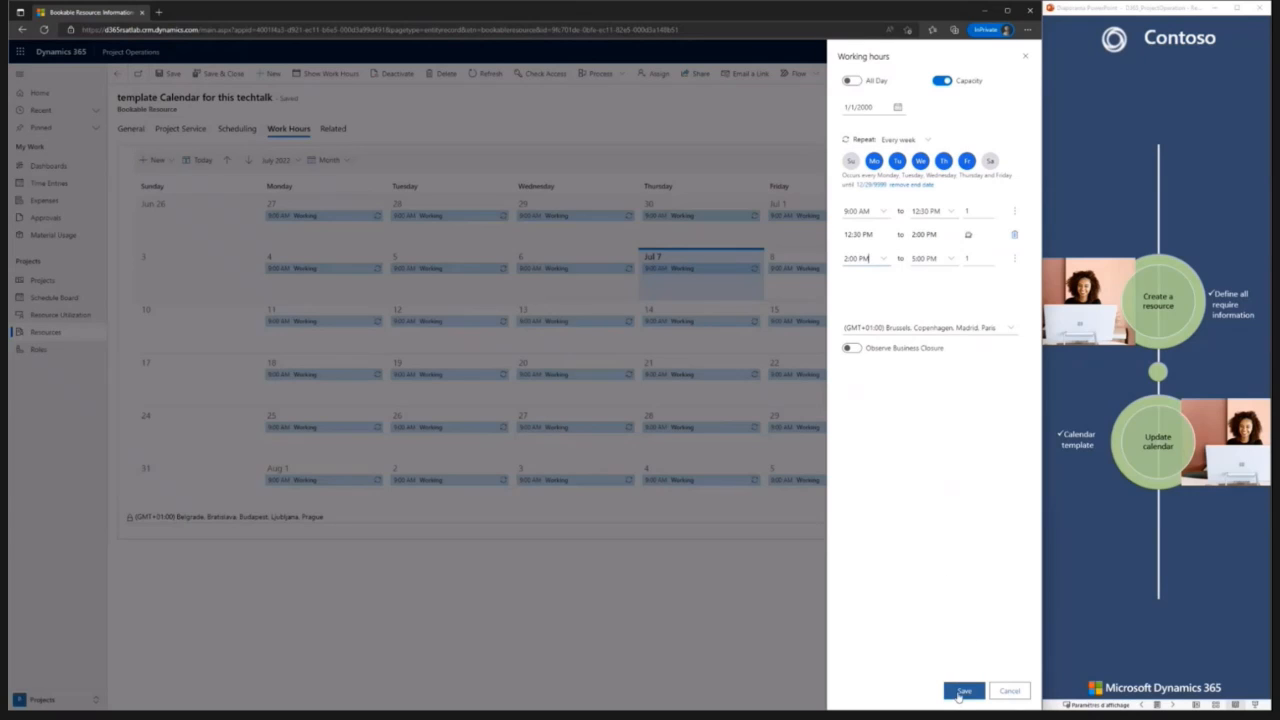
left_click(958, 693)
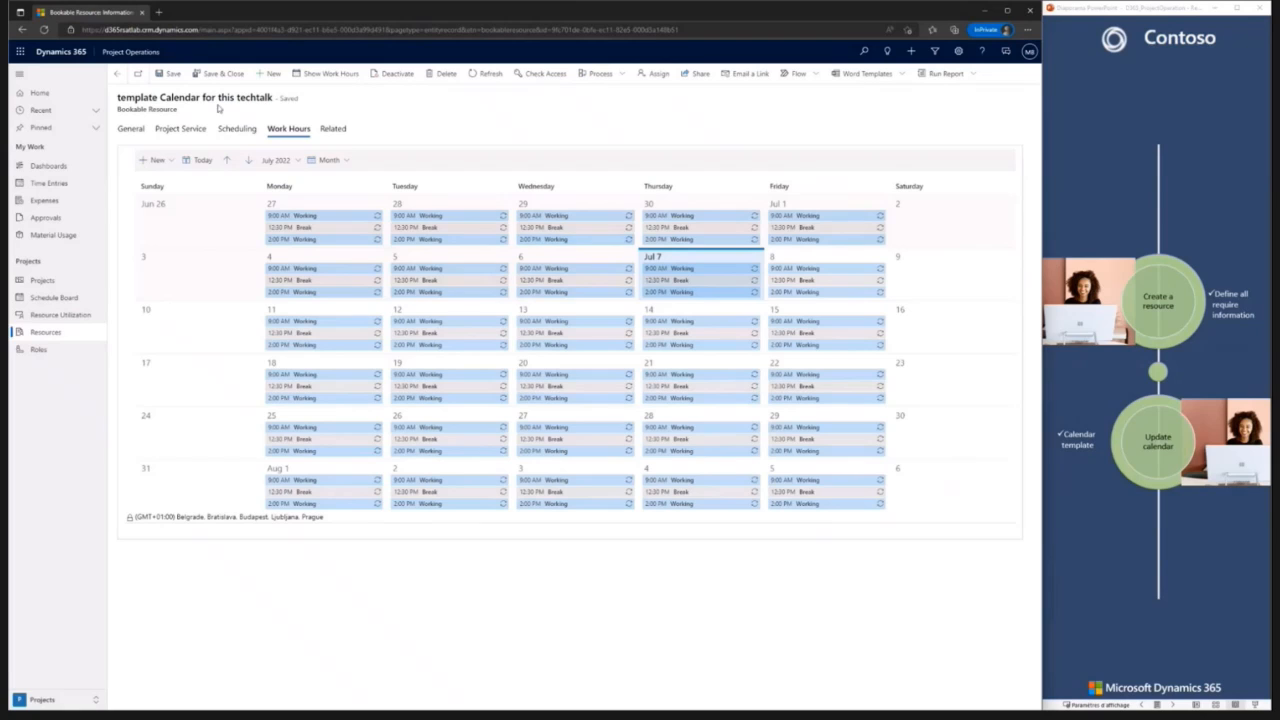
Step: Save and close the resource, assign "template Calendar for this techtalk" as the calendar template's template resource, and save the template
left_click(222, 74)
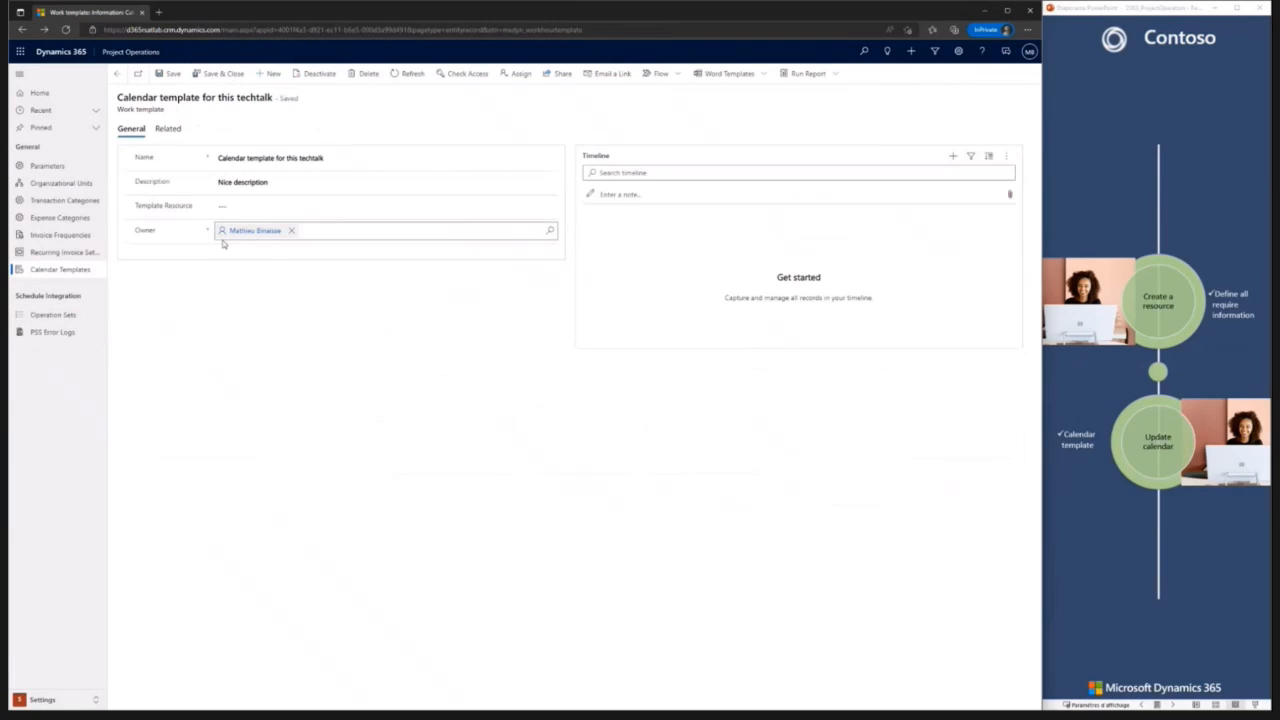
left_click(253, 206)
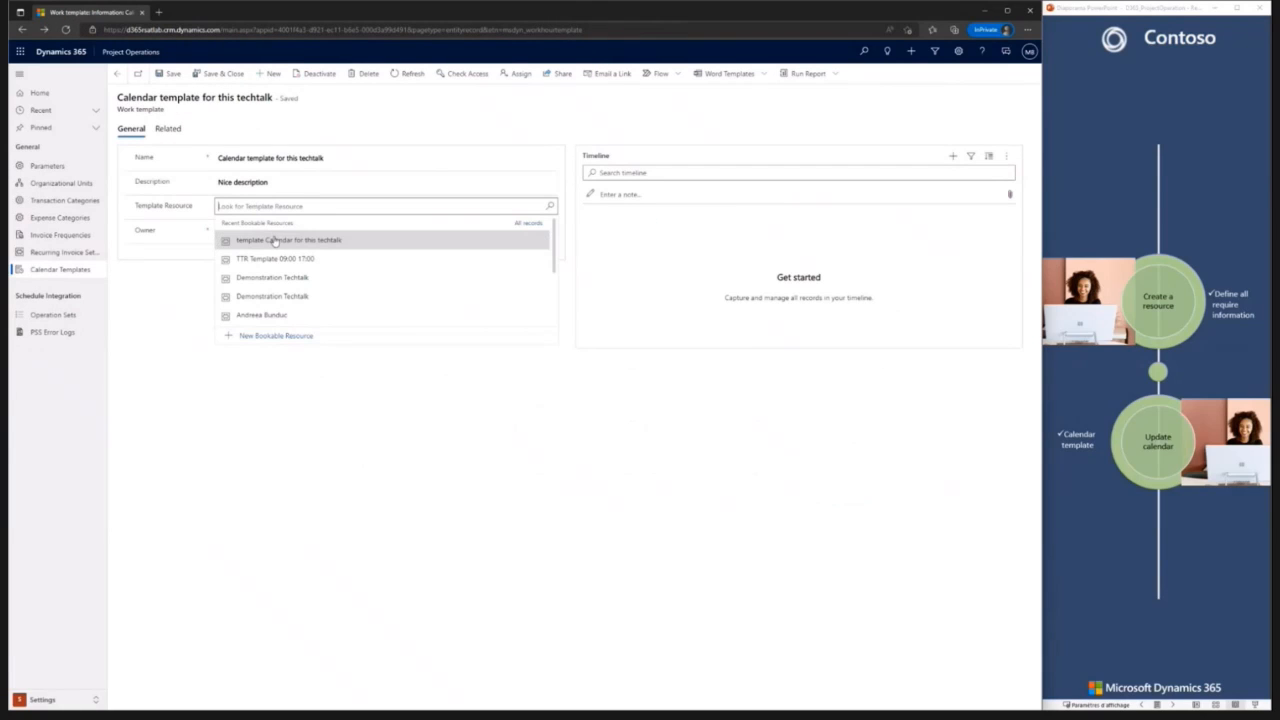
left_click(276, 241)
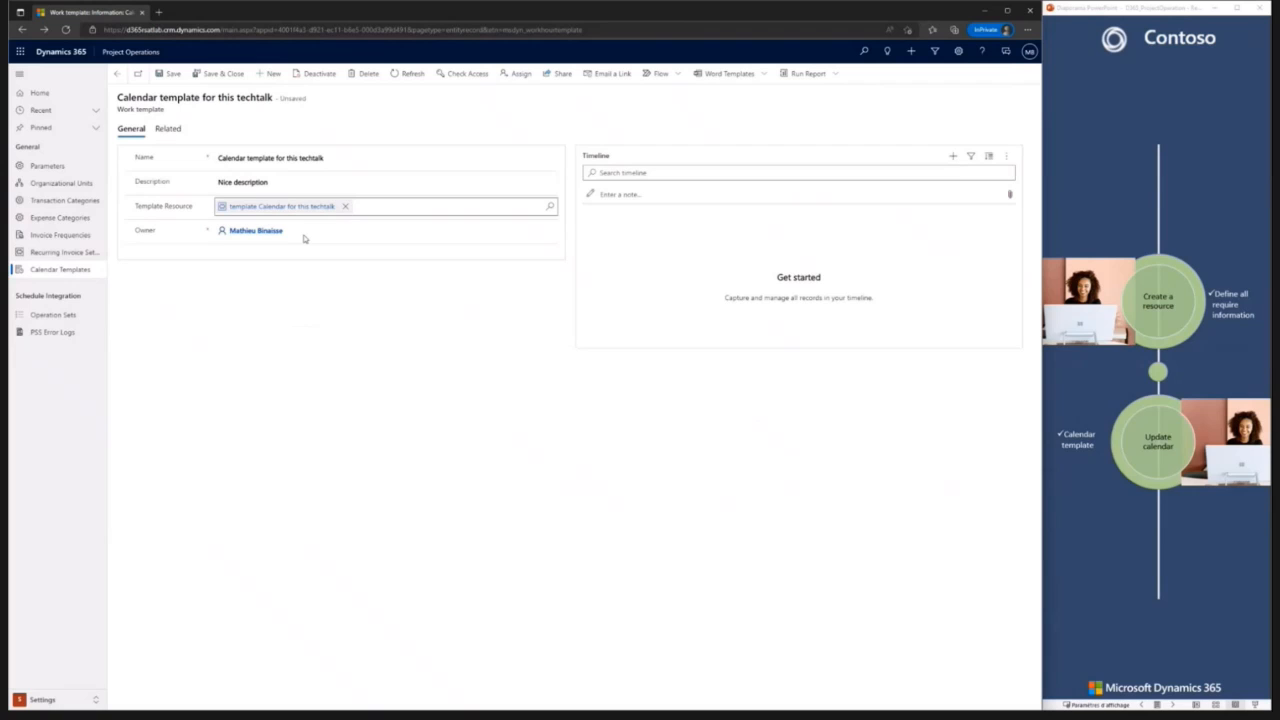
key("ctrl+s")
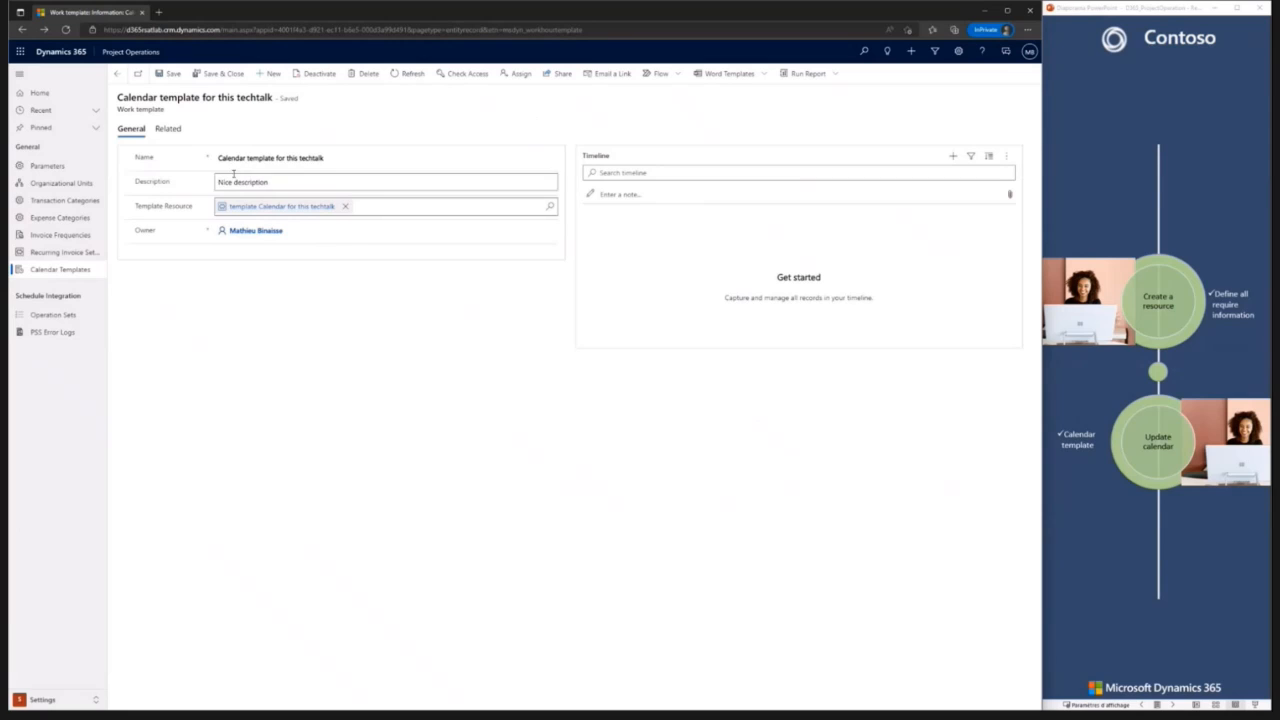
Step: Set the work hour template in the project parameter record to "Calendar template for this techtalk" and save the record
left_click(48, 166)
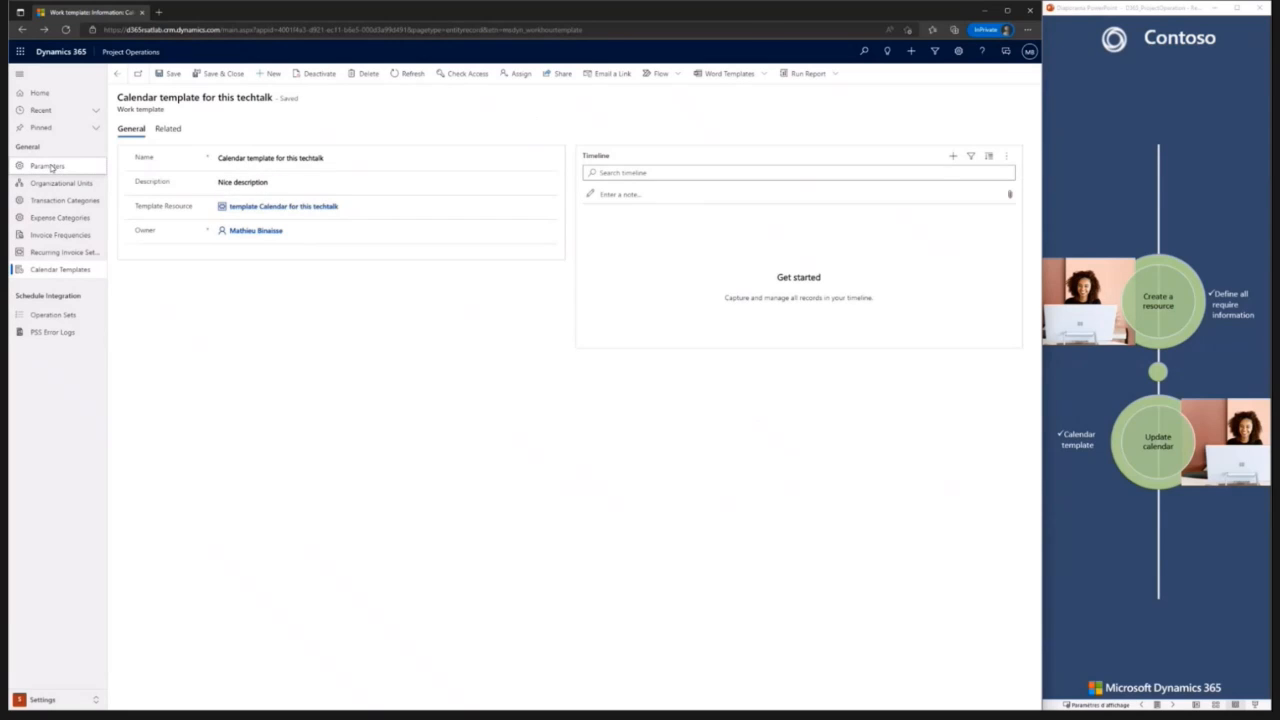
double_click(340, 158)
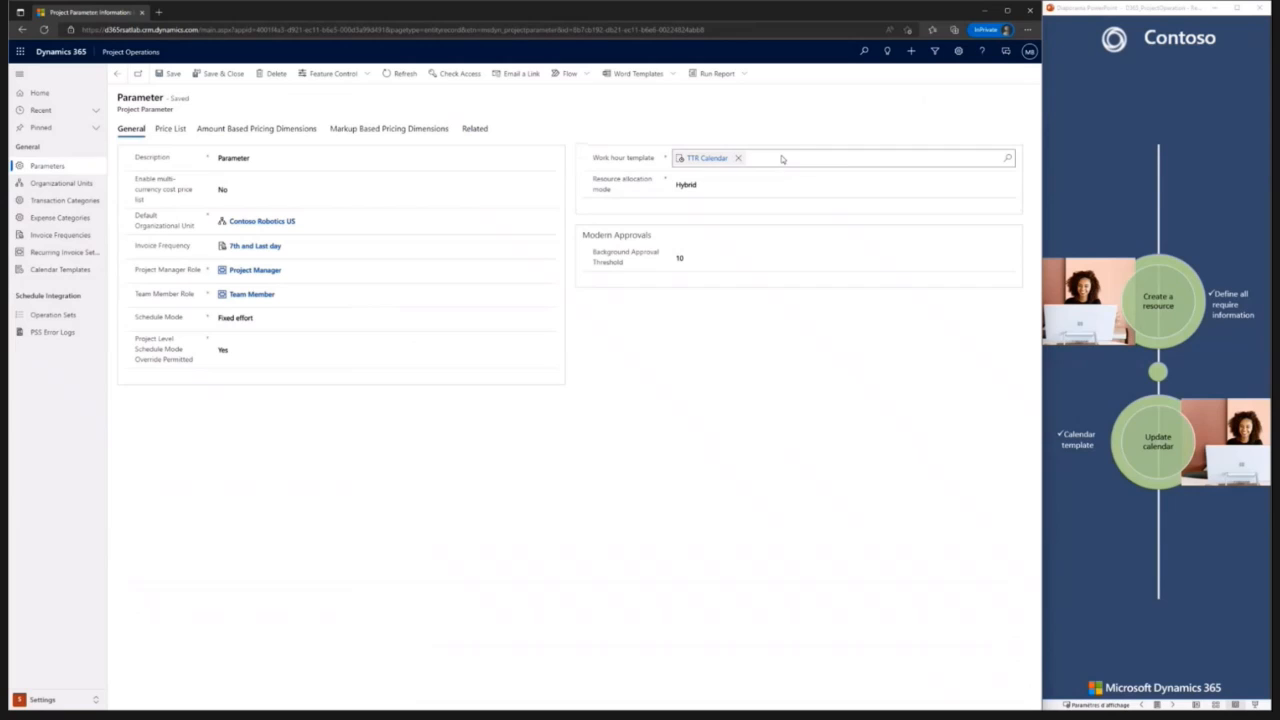
left_click(742, 158)
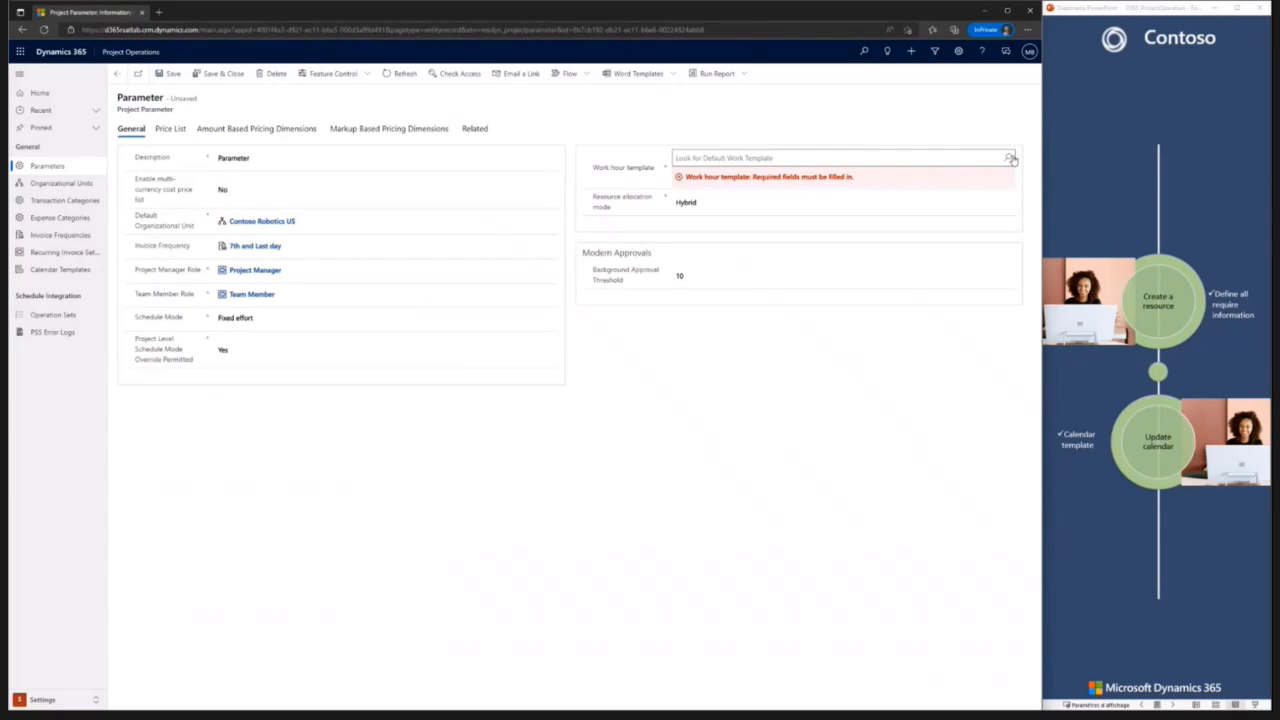
left_click(1008, 158)
left_click(794, 198)
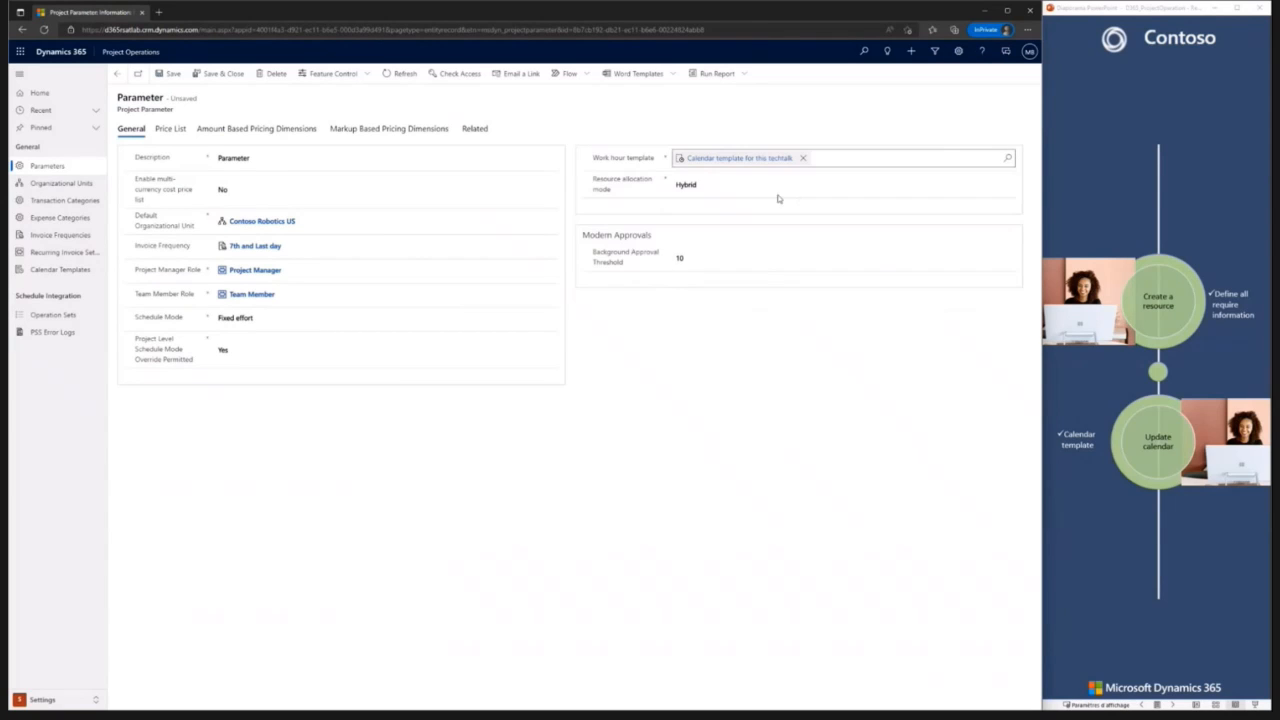
left_click(174, 74)
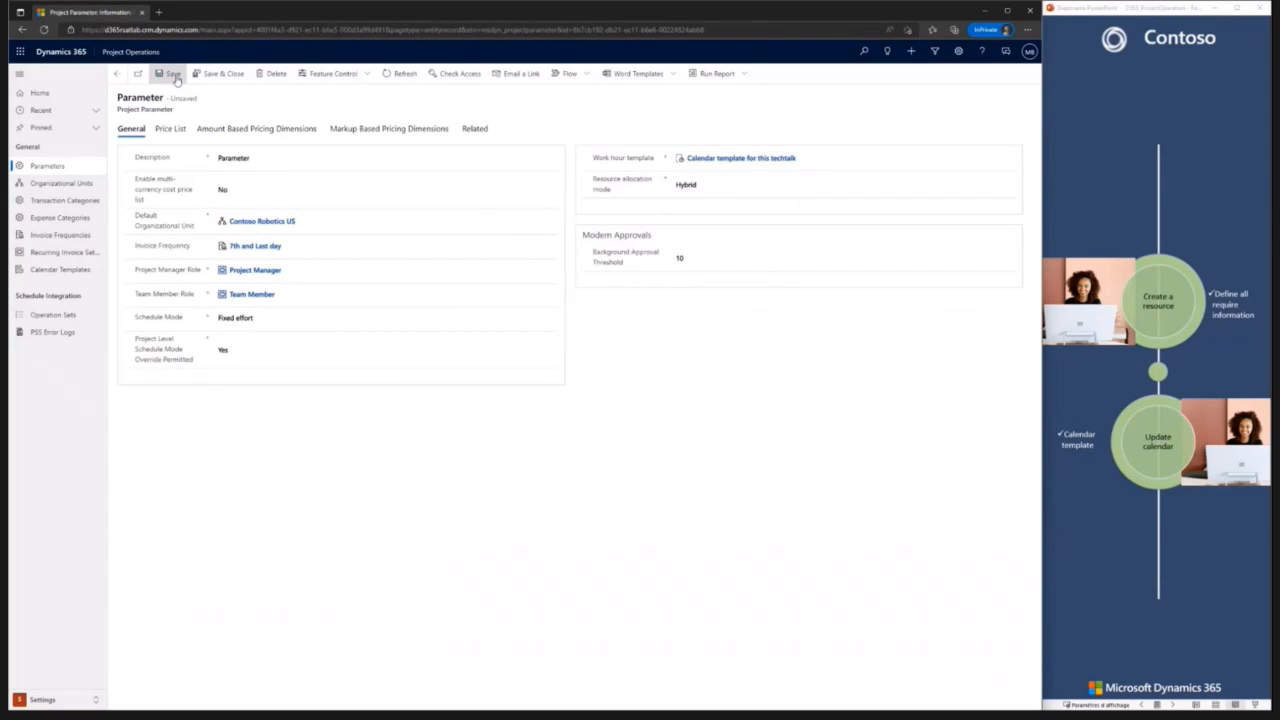
Step: Create and save a Generic bookable resource named "Demo calendar" in the Resources area, and show its work hours
left_click(65, 700)
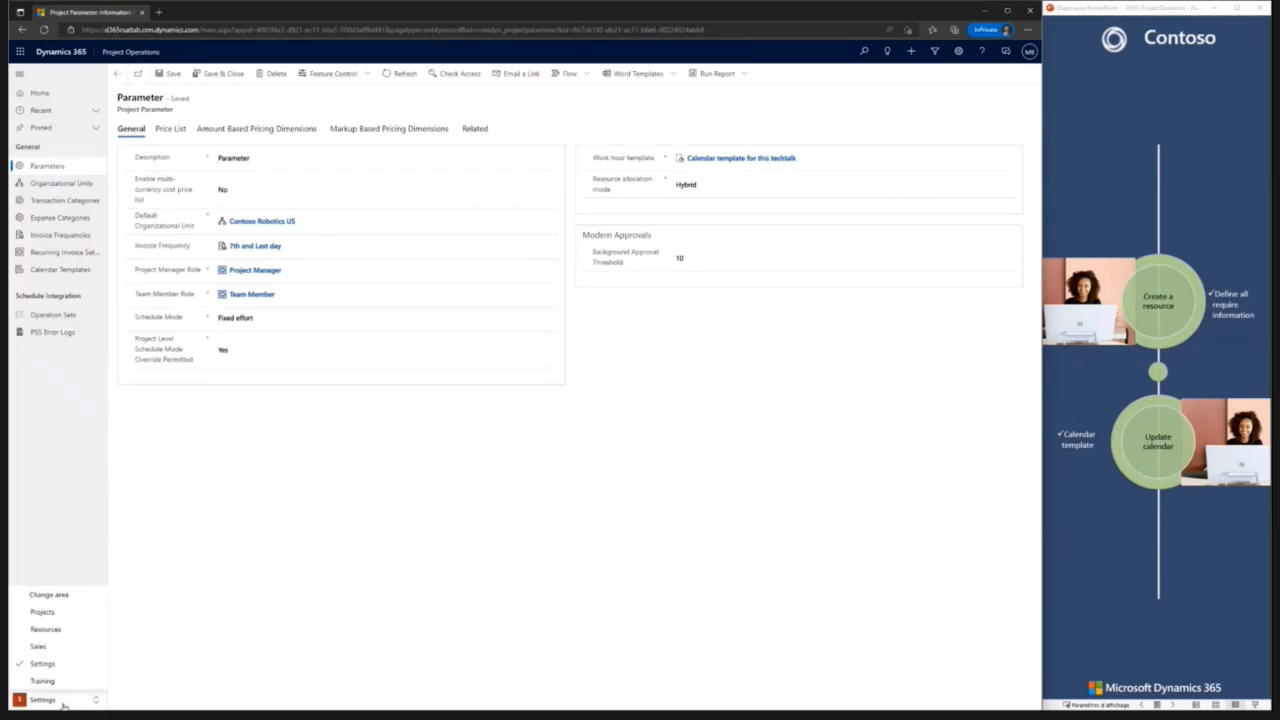
left_click(58, 630)
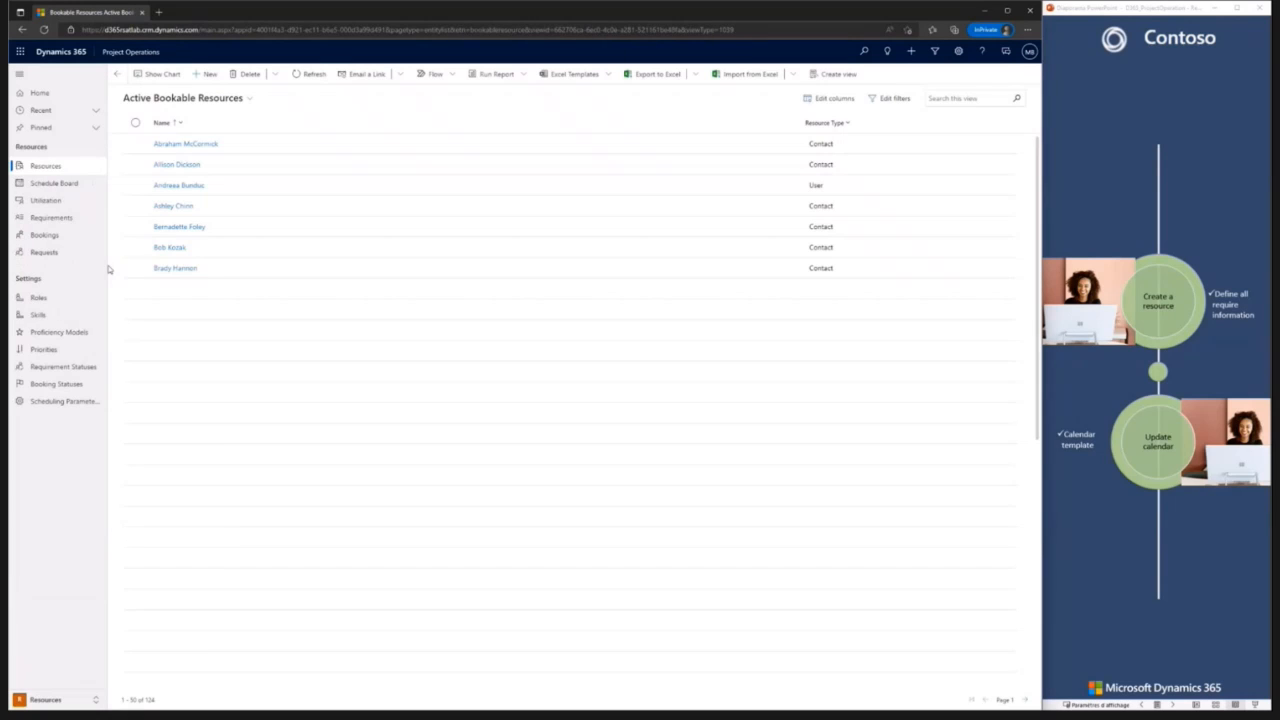
left_click(207, 74)
left_click(232, 148)
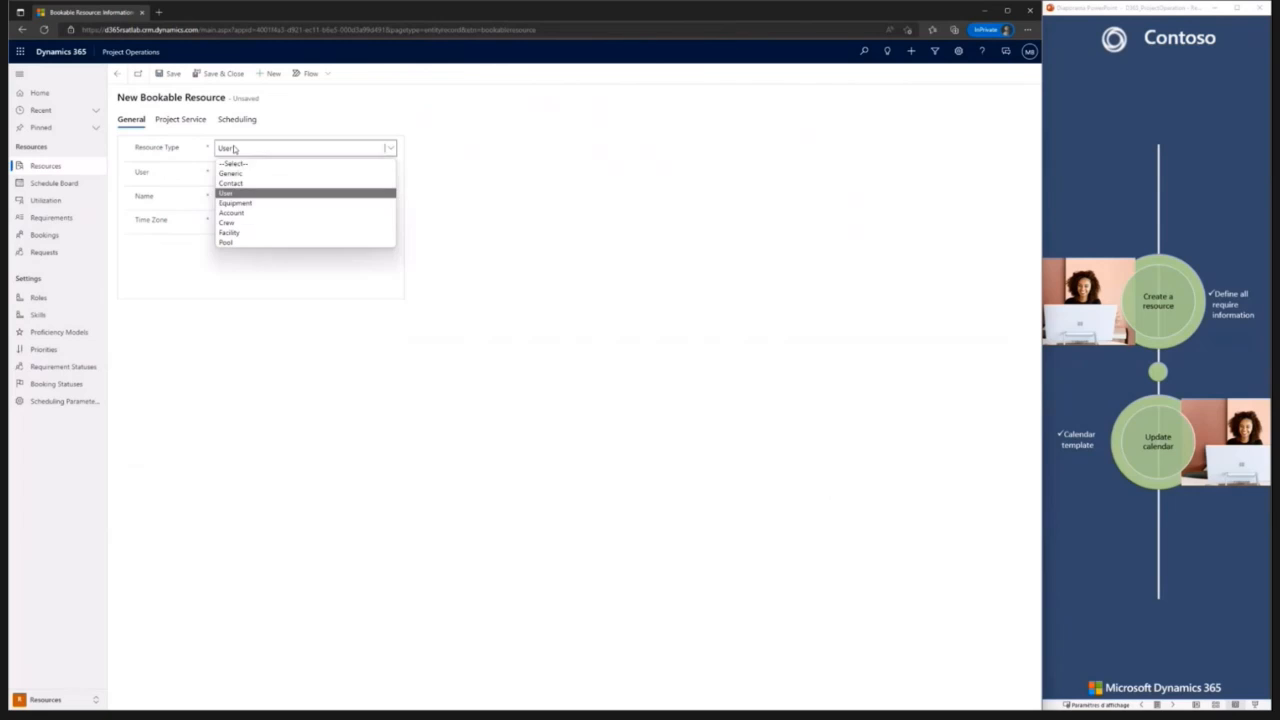
left_click(230, 173)
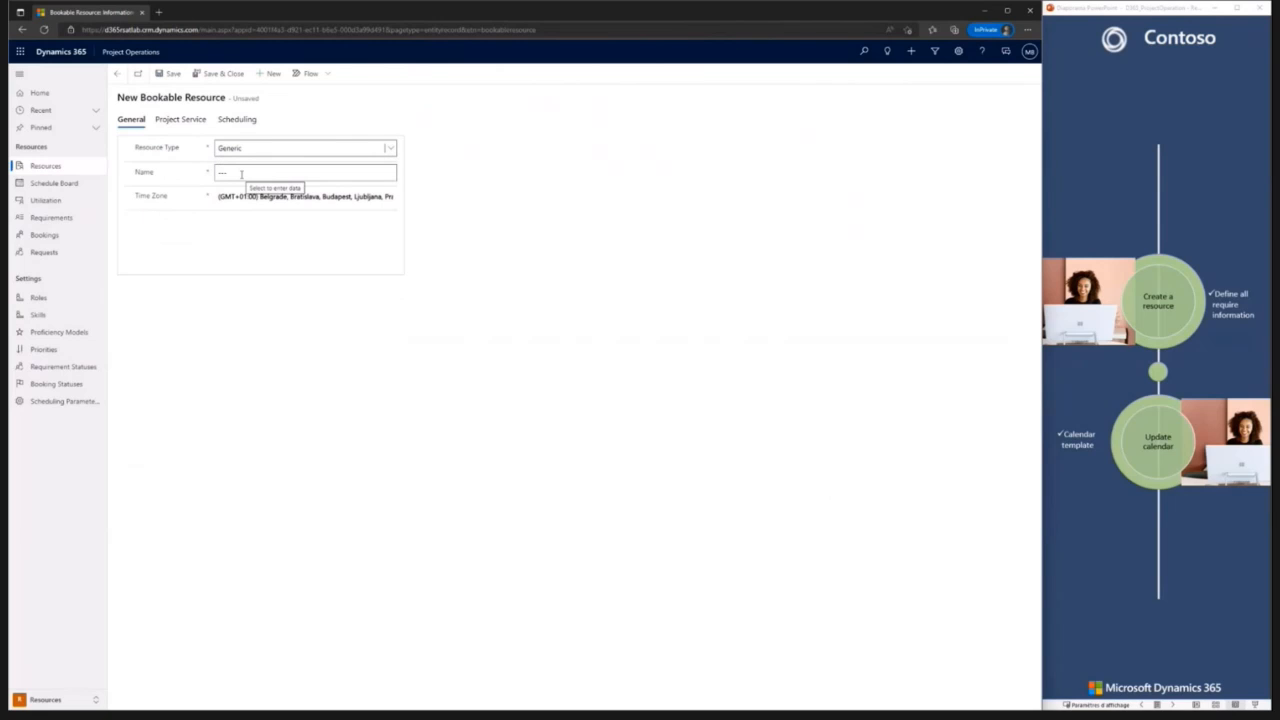
left_click(241, 173)
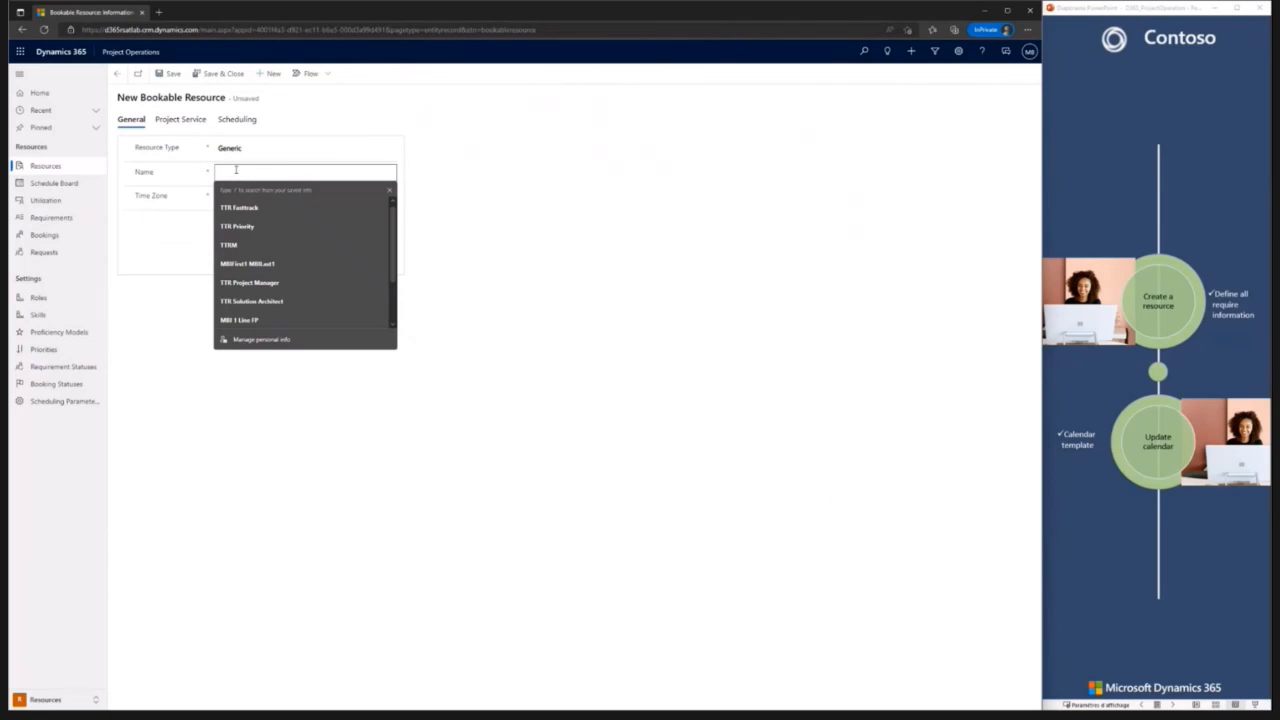
type("Demo calendar")
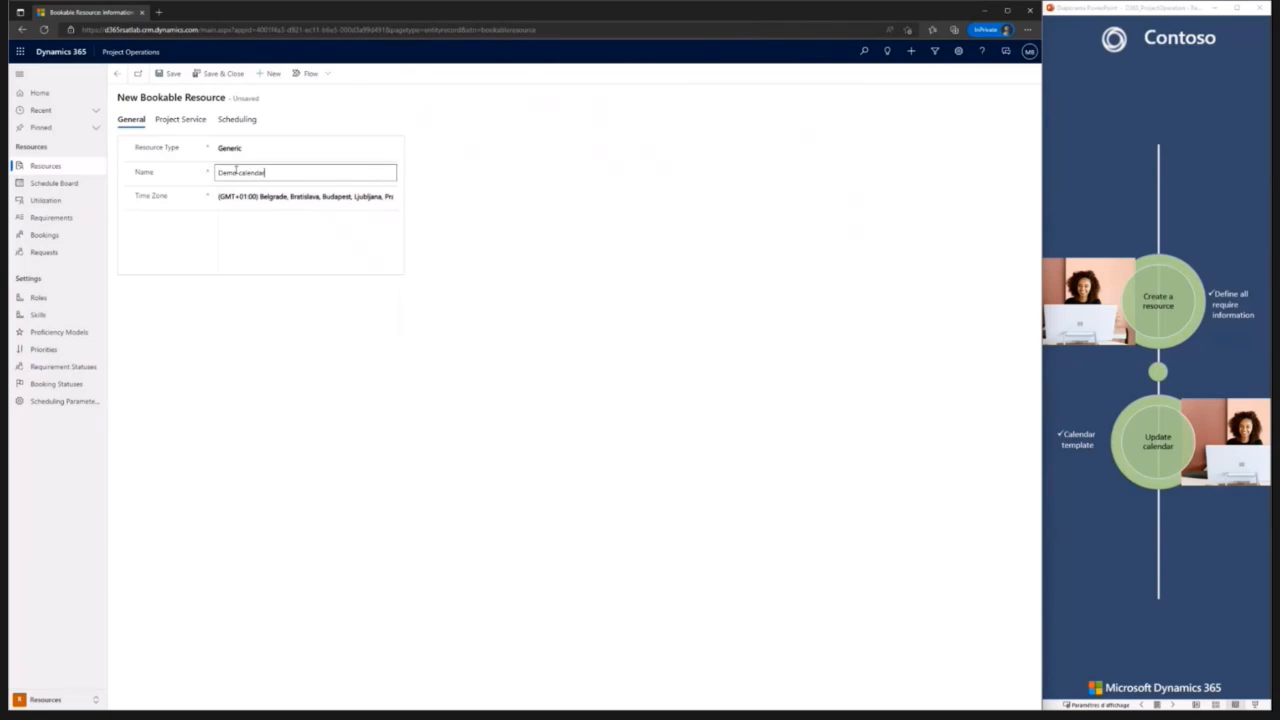
left_click(170, 73)
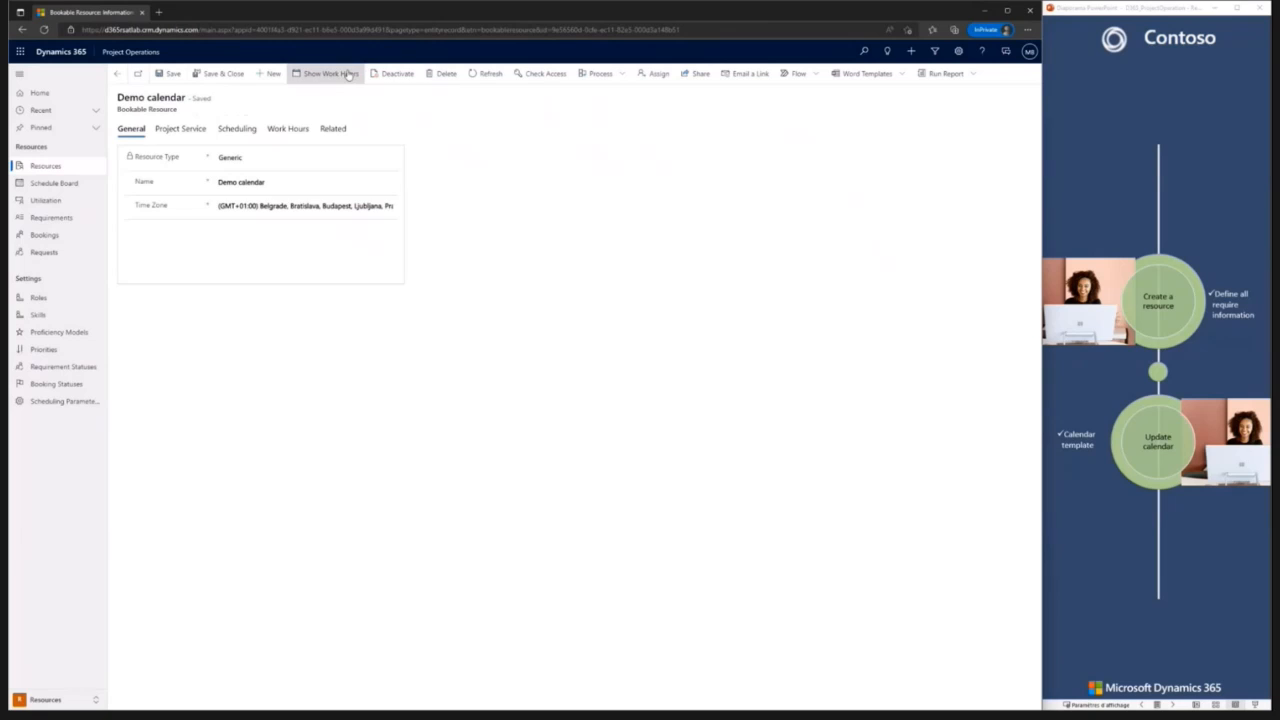
left_click(340, 74)
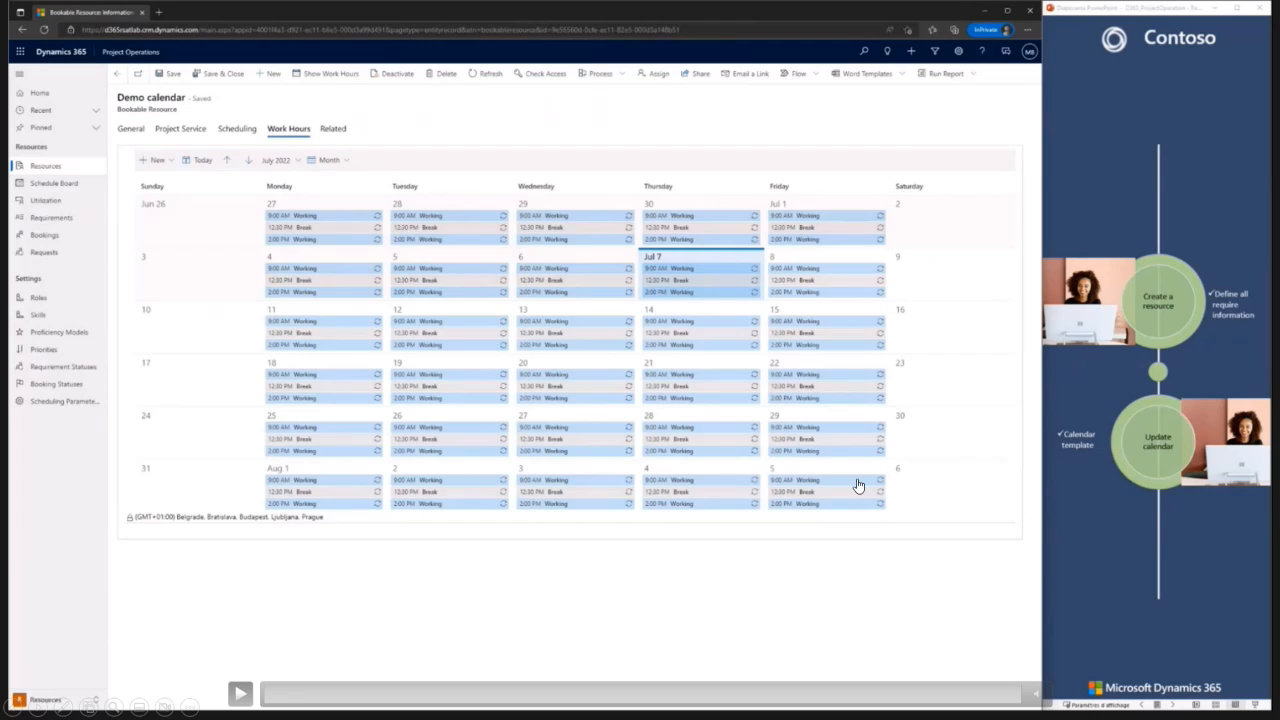
left_click(41, 709)
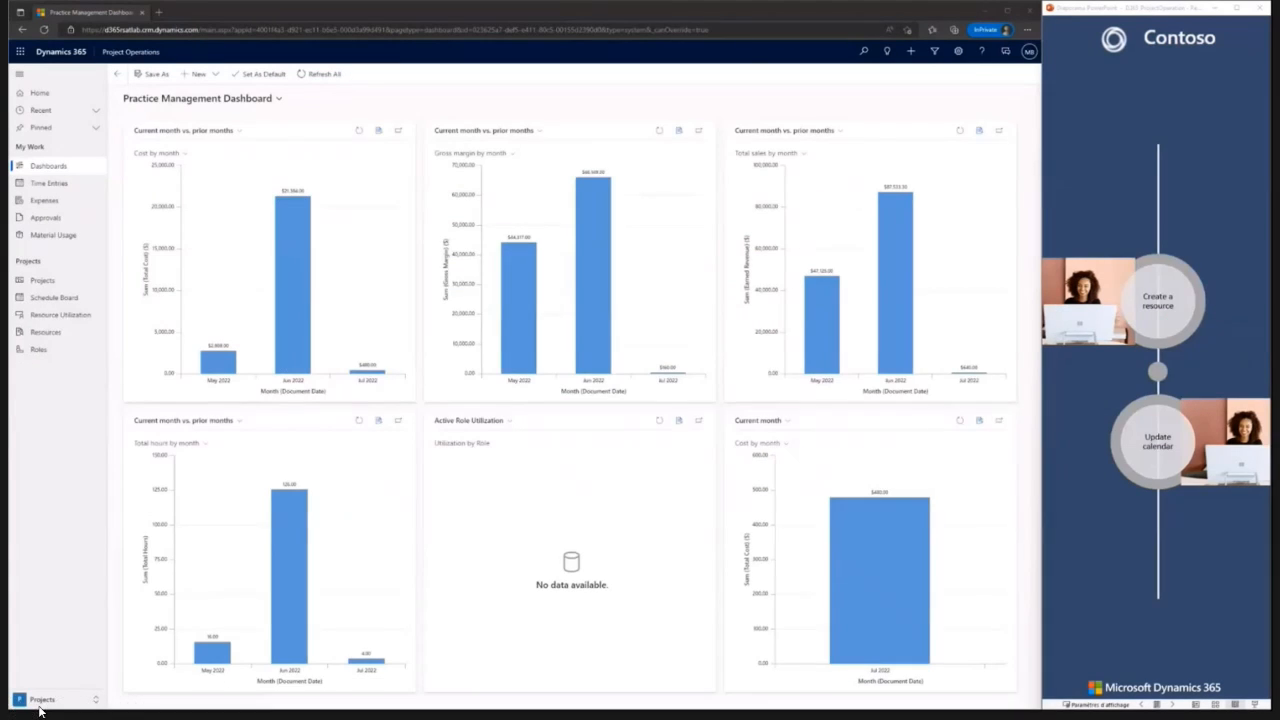
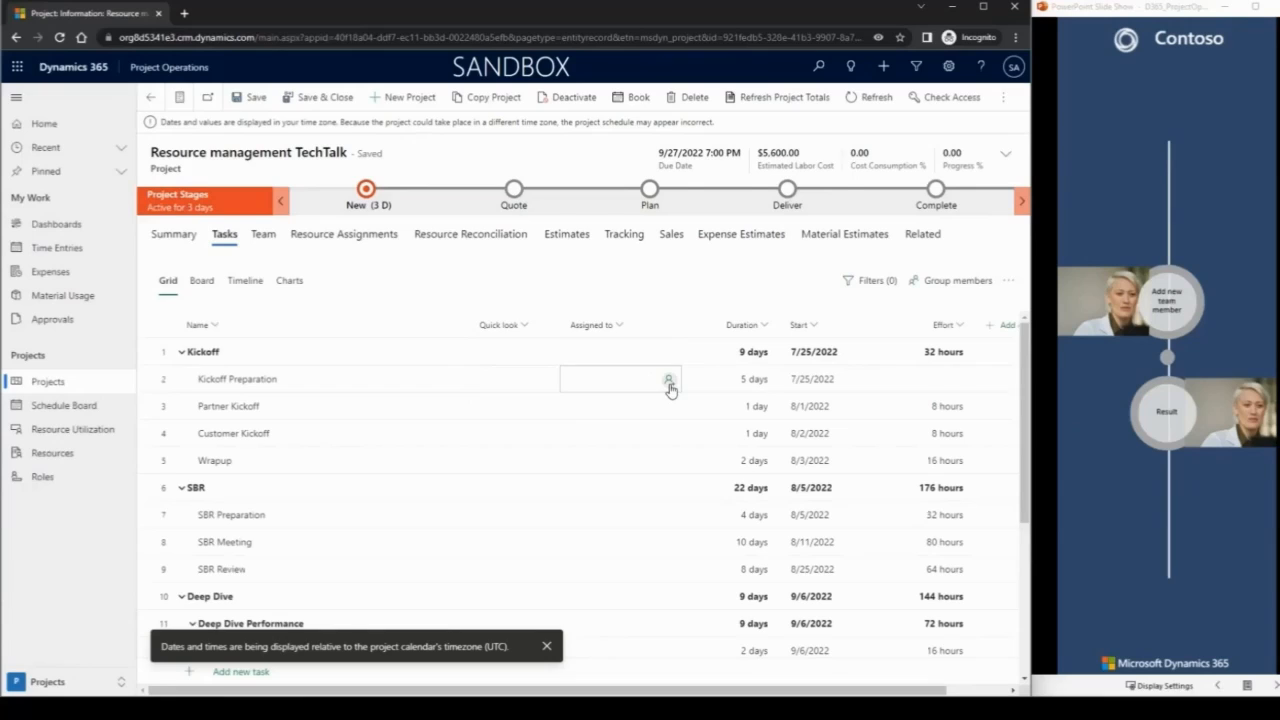
Step: Search for a resource outside the project team and assign that person to the Partner Kickoff task
left_click(669, 388)
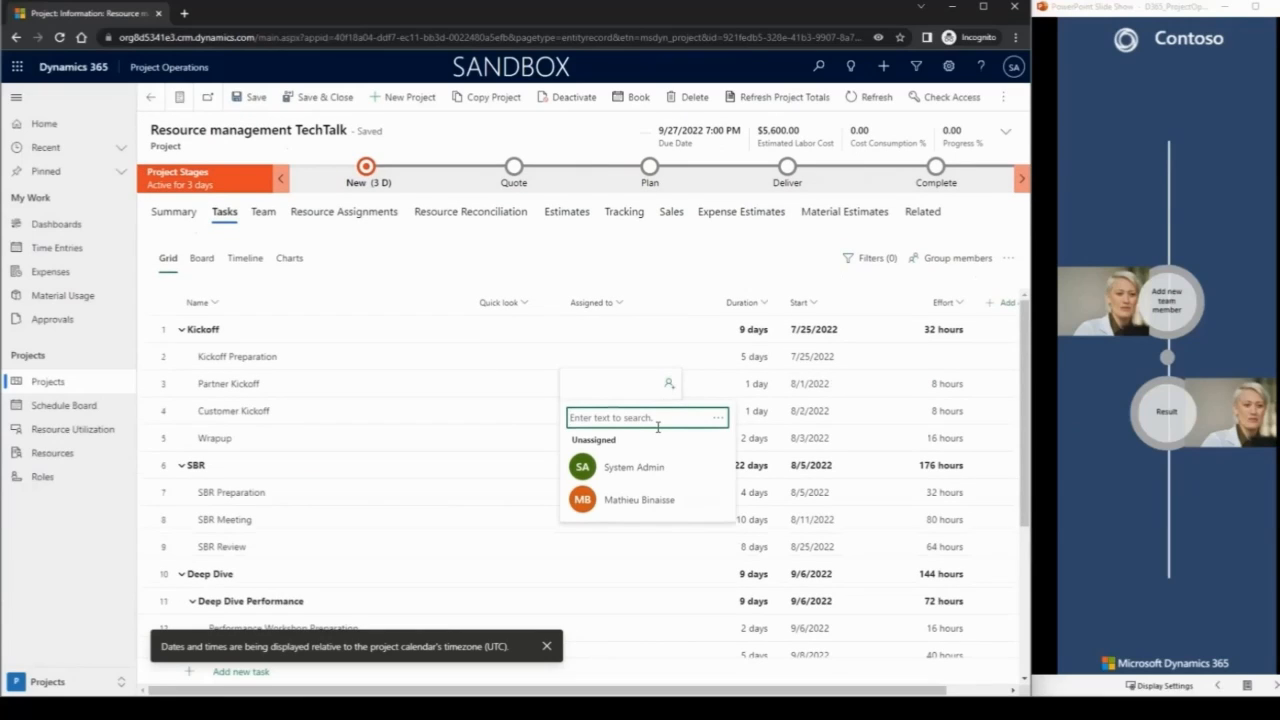
type("martin")
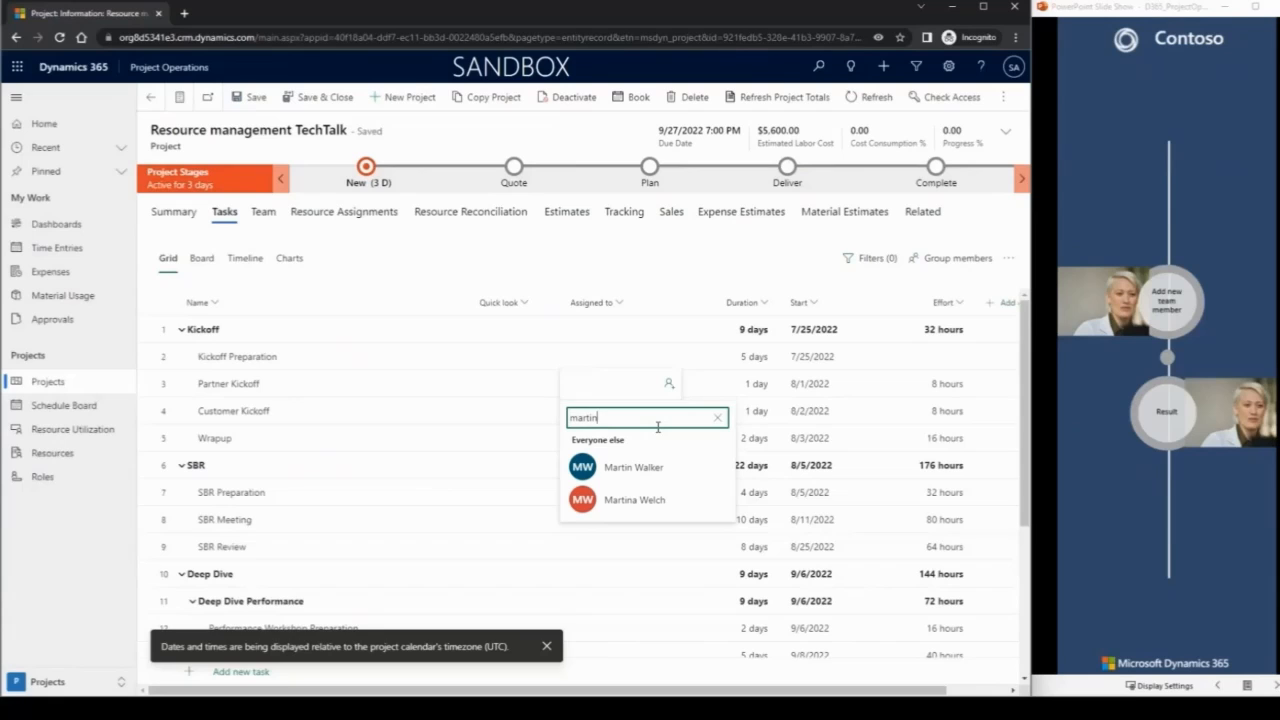
left_click(645, 467)
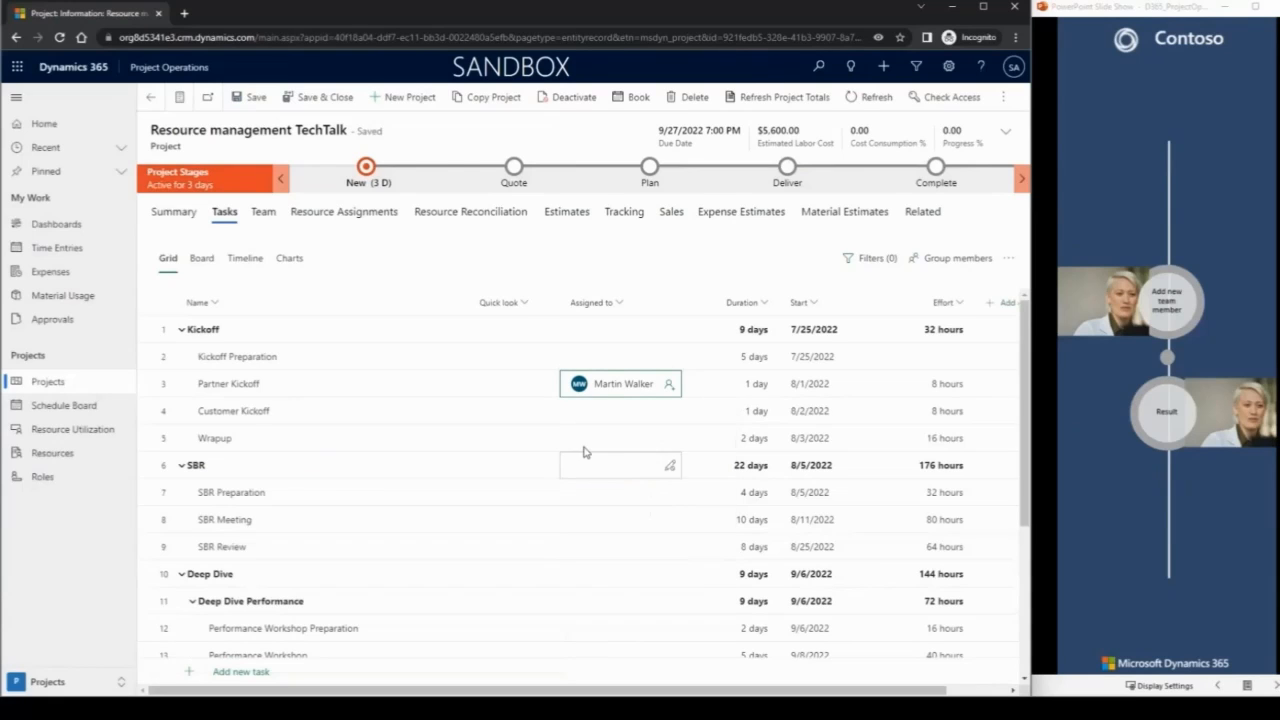
Step: Examine the newly assigned member in the project's team list, including their task assignment and the required and booked hours
left_click(264, 212)
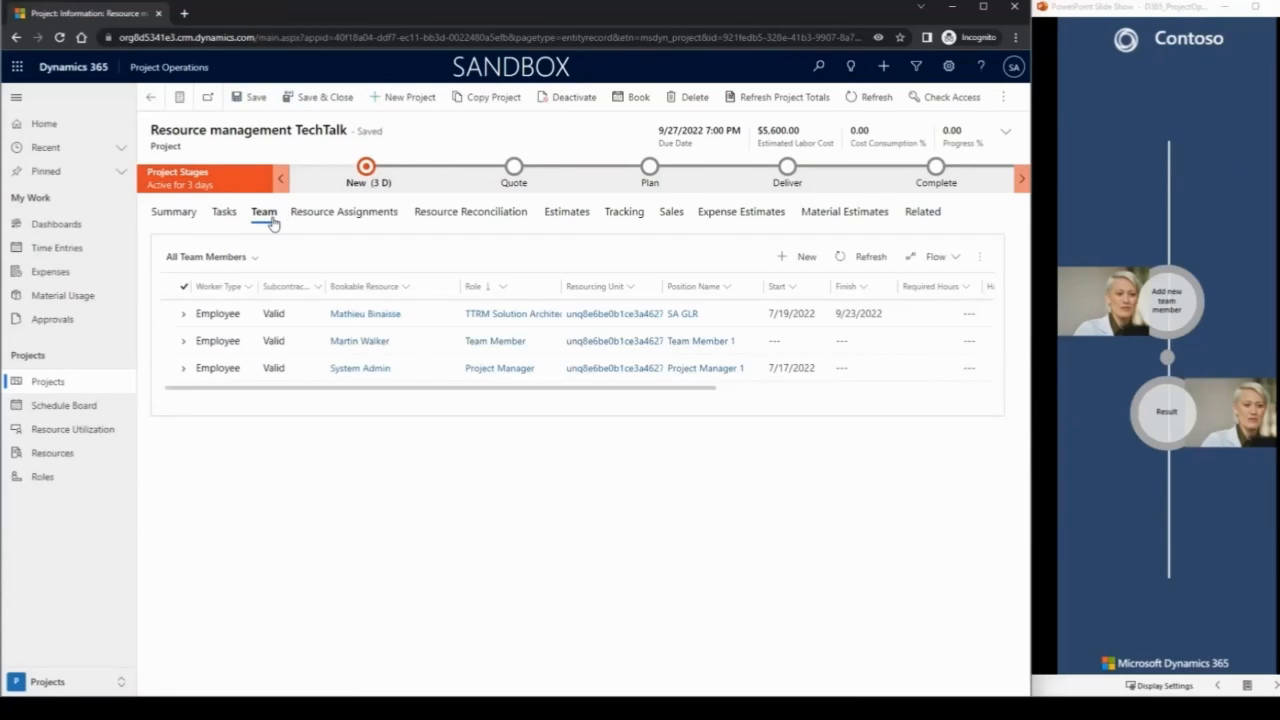
mouse_move(389, 389)
left_mouse_down()
mouse_move(505, 393)
mouse_move(390, 393)
left_mouse_up()
left_click(183, 343)
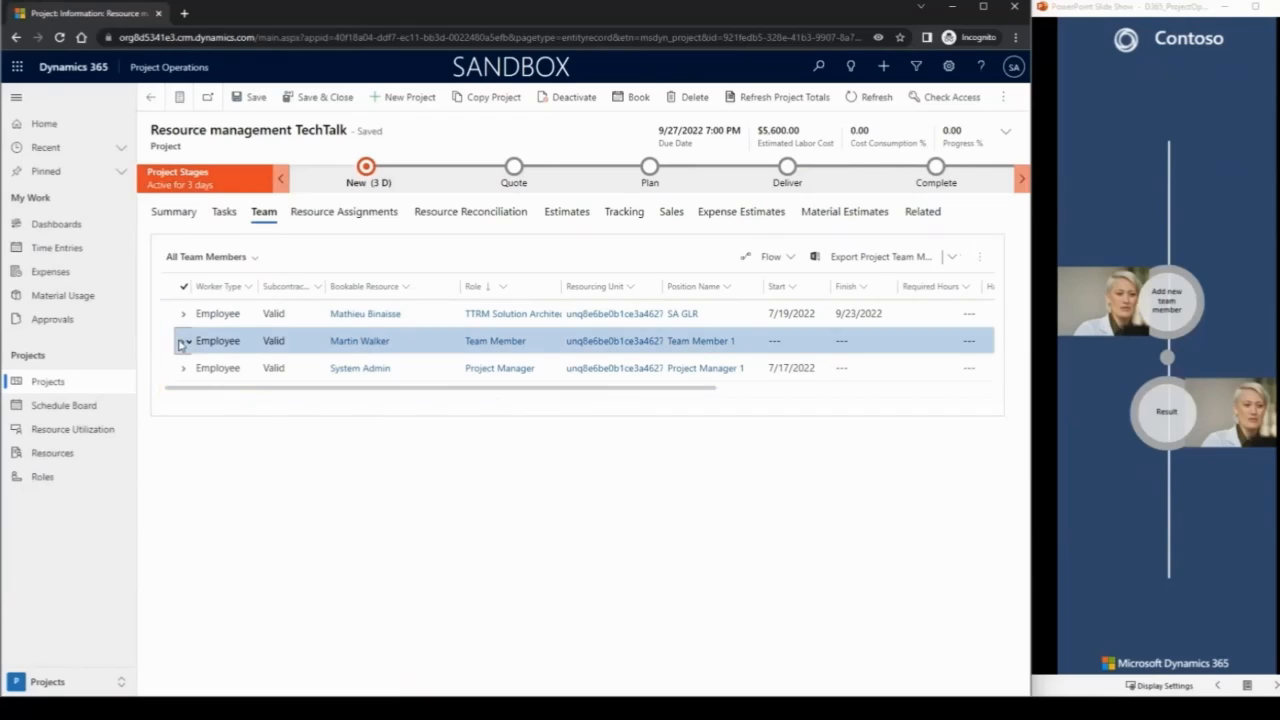
left_click(183, 343)
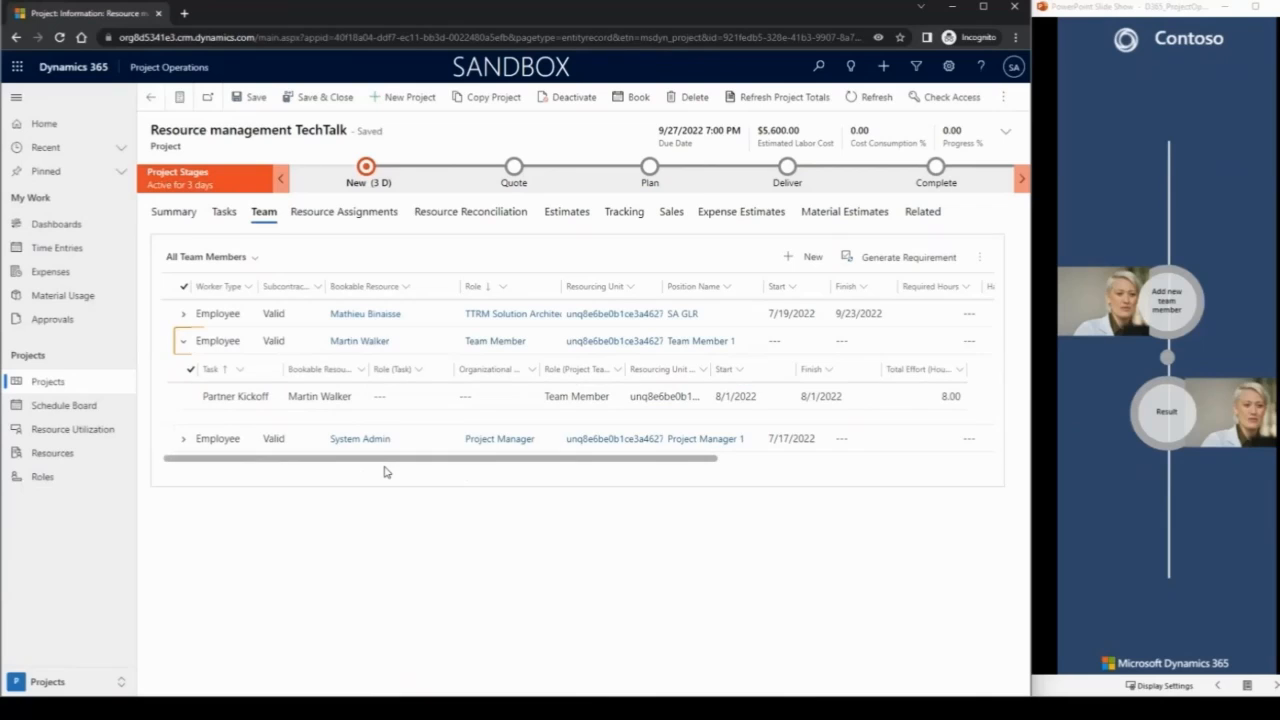
left_click_drag(383, 464, 489, 463)
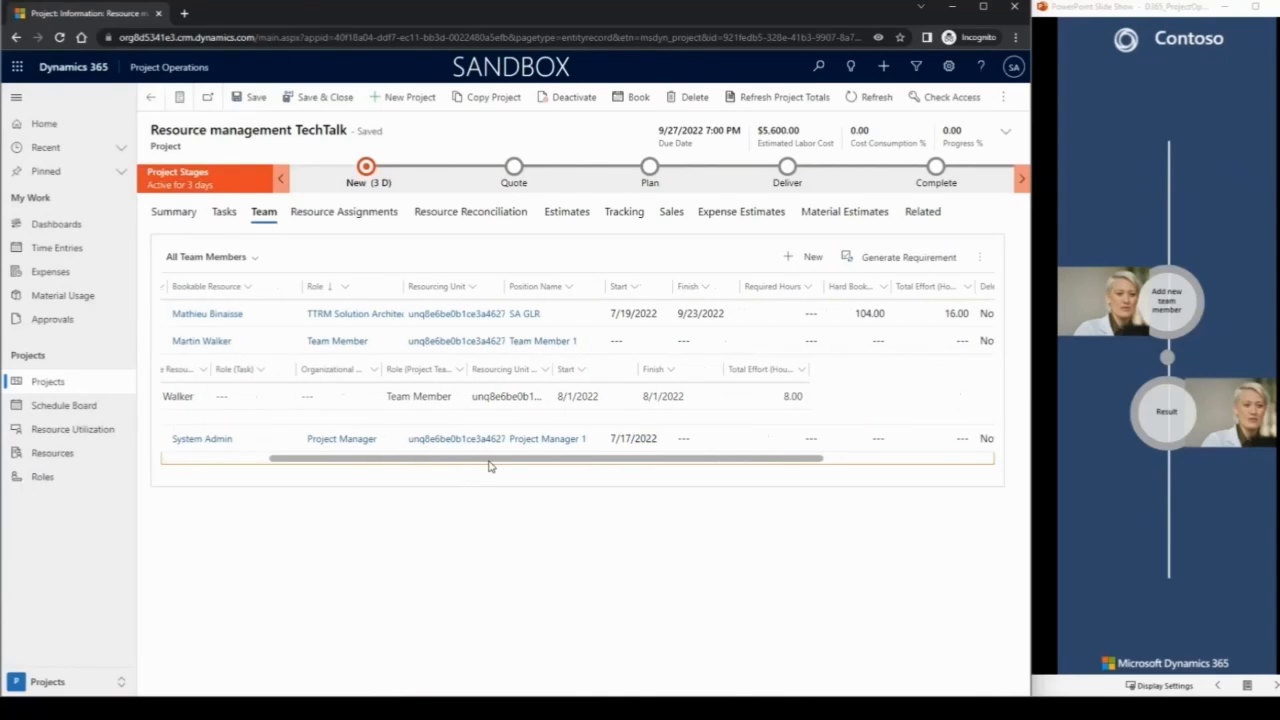
left_click_drag(743, 463, 602, 467)
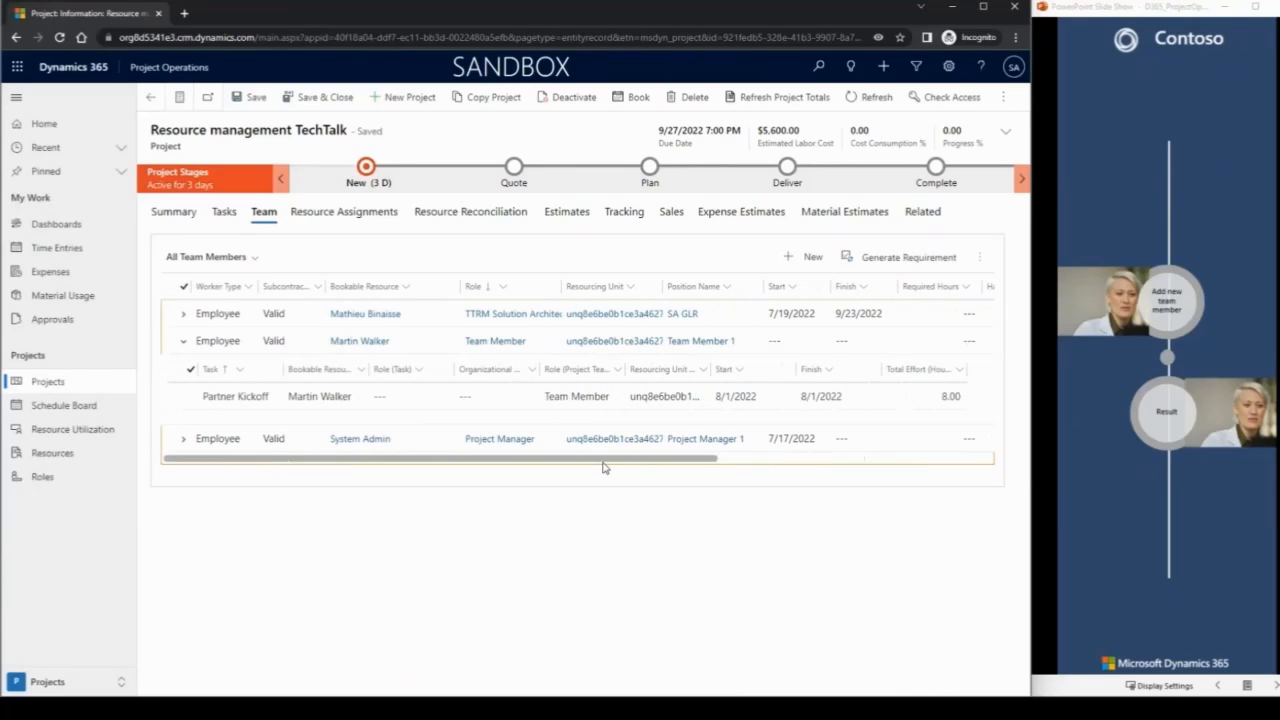
Step: Compare the new team member's booked and assigned hours in the resource reconciliation, down to task level
left_click(473, 218)
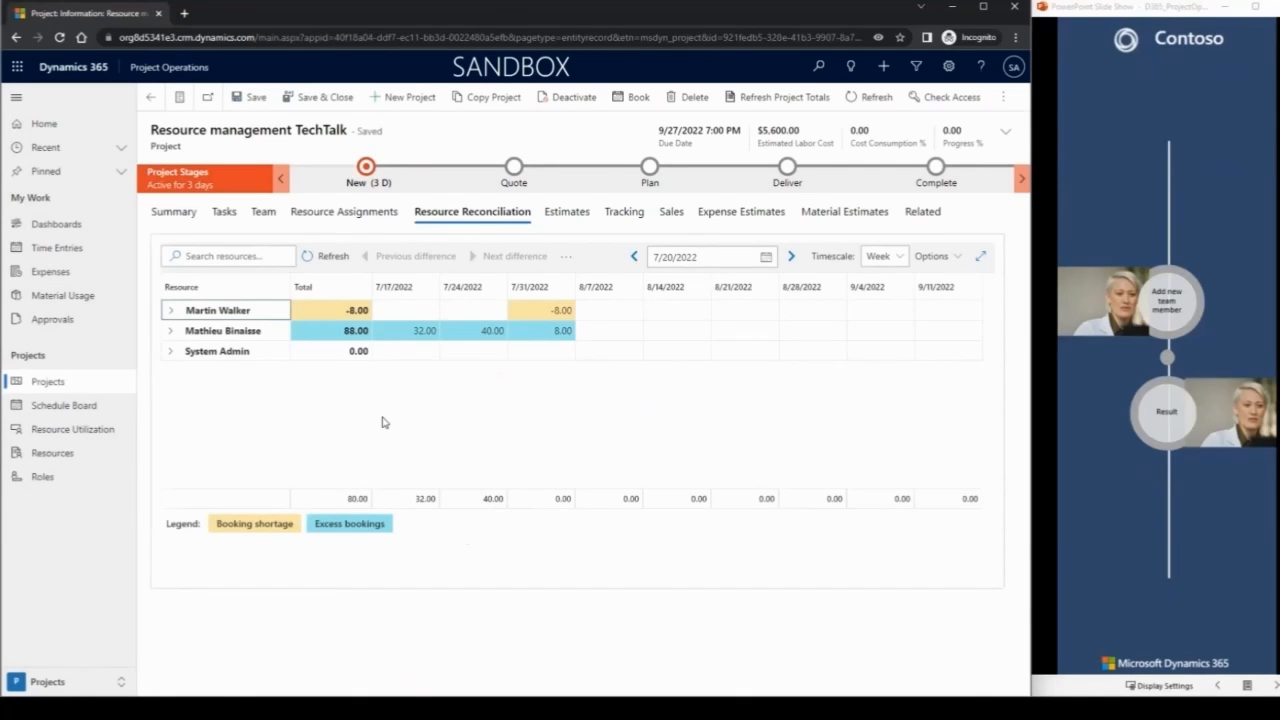
left_click(172, 313)
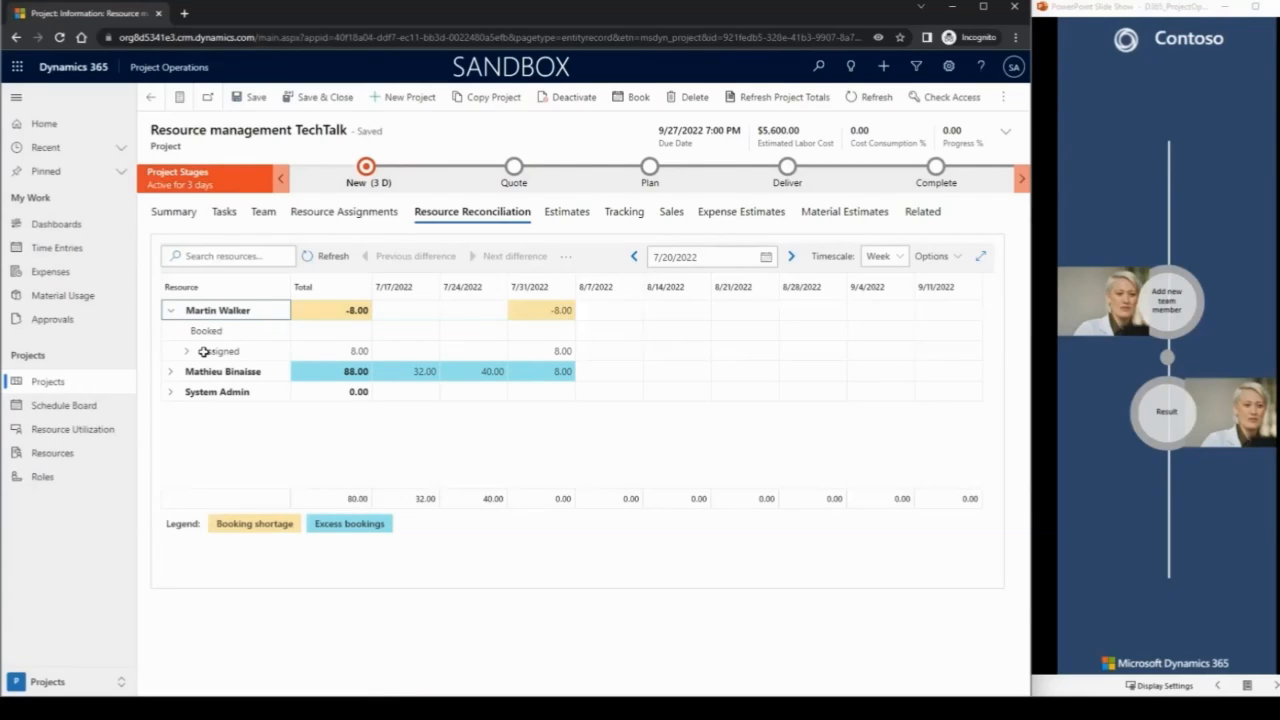
left_click(188, 352)
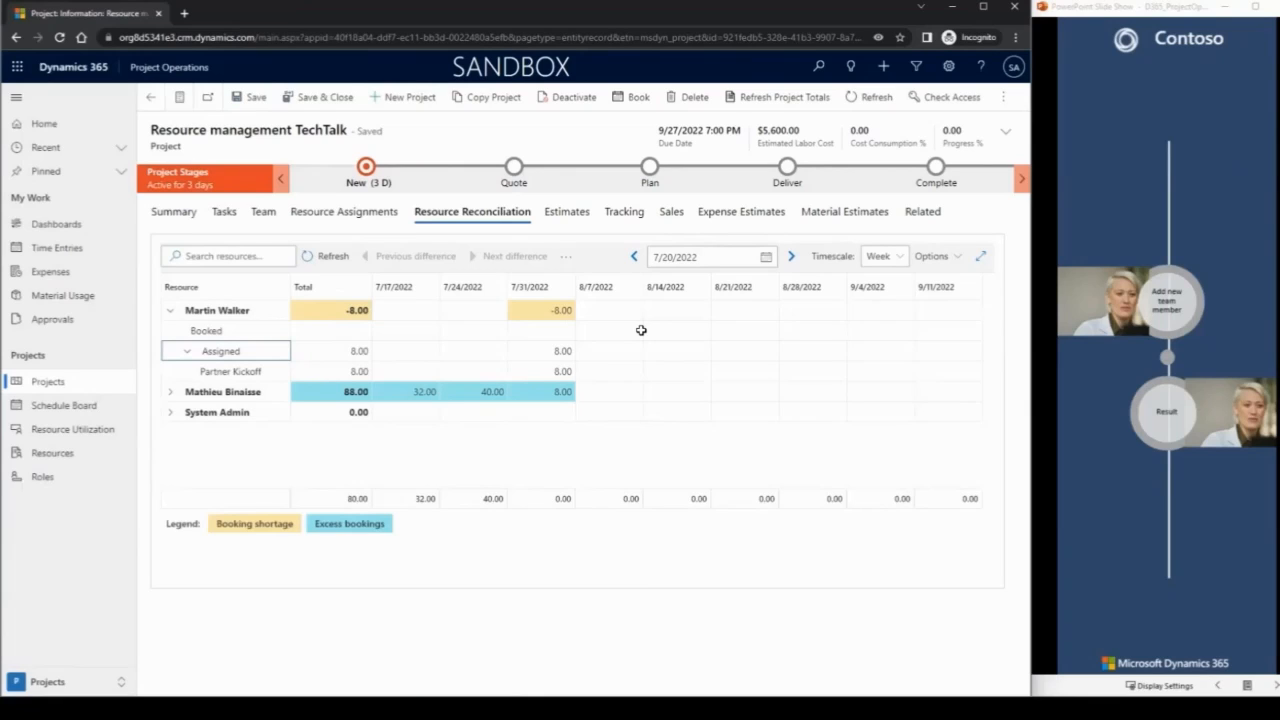
Step: Switch to the PowerPoint slide show and advance it to the slide that starts with "Book at the project level"
left_click(1136, 467)
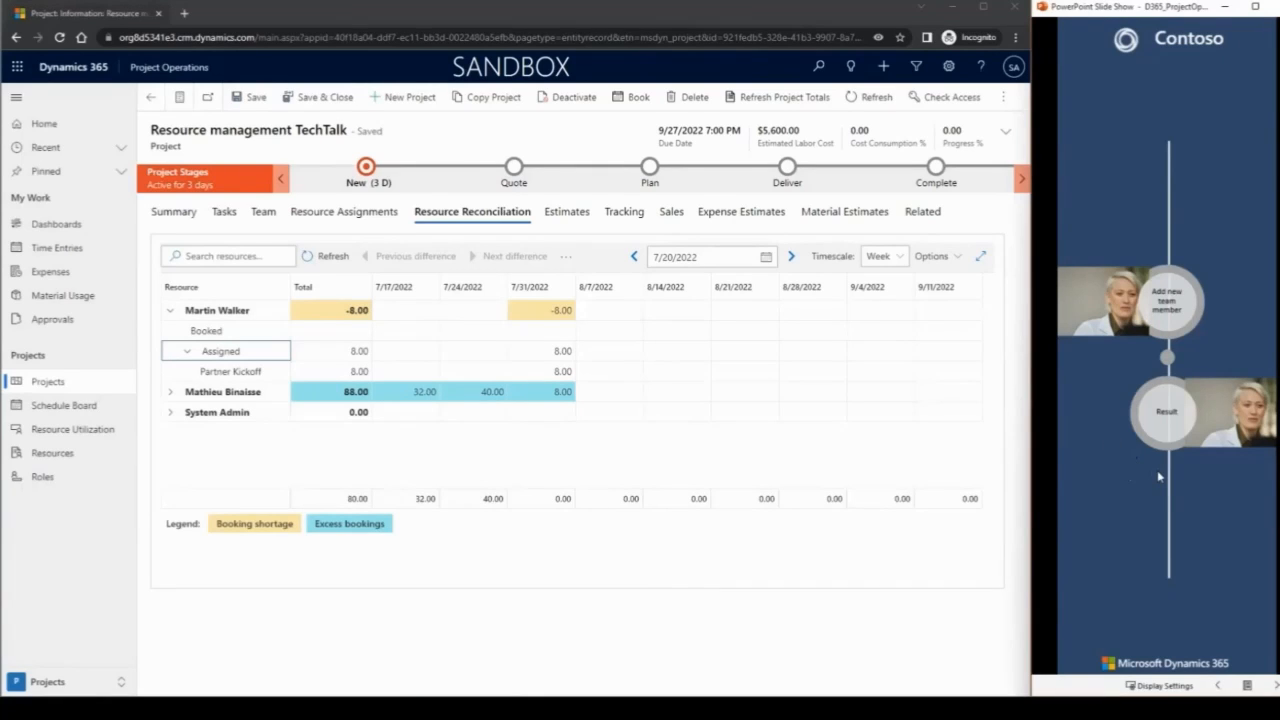
left_click(1173, 489)
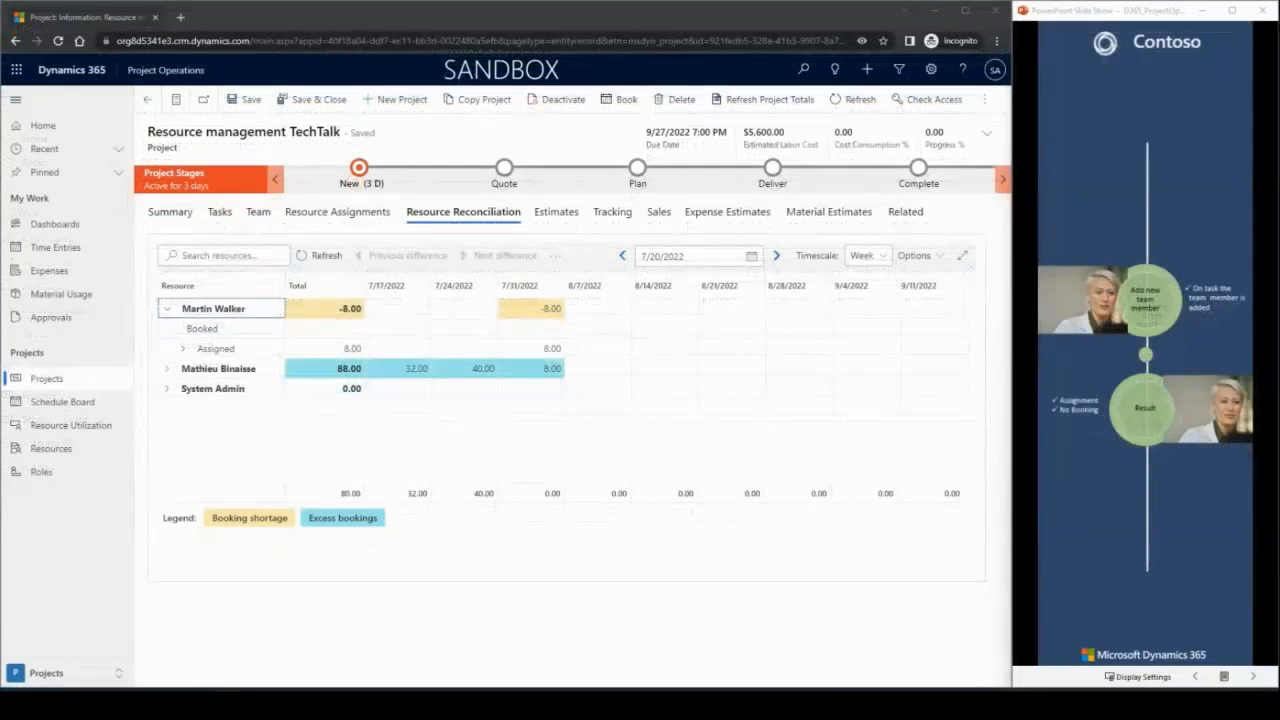
left_click(1254, 678)
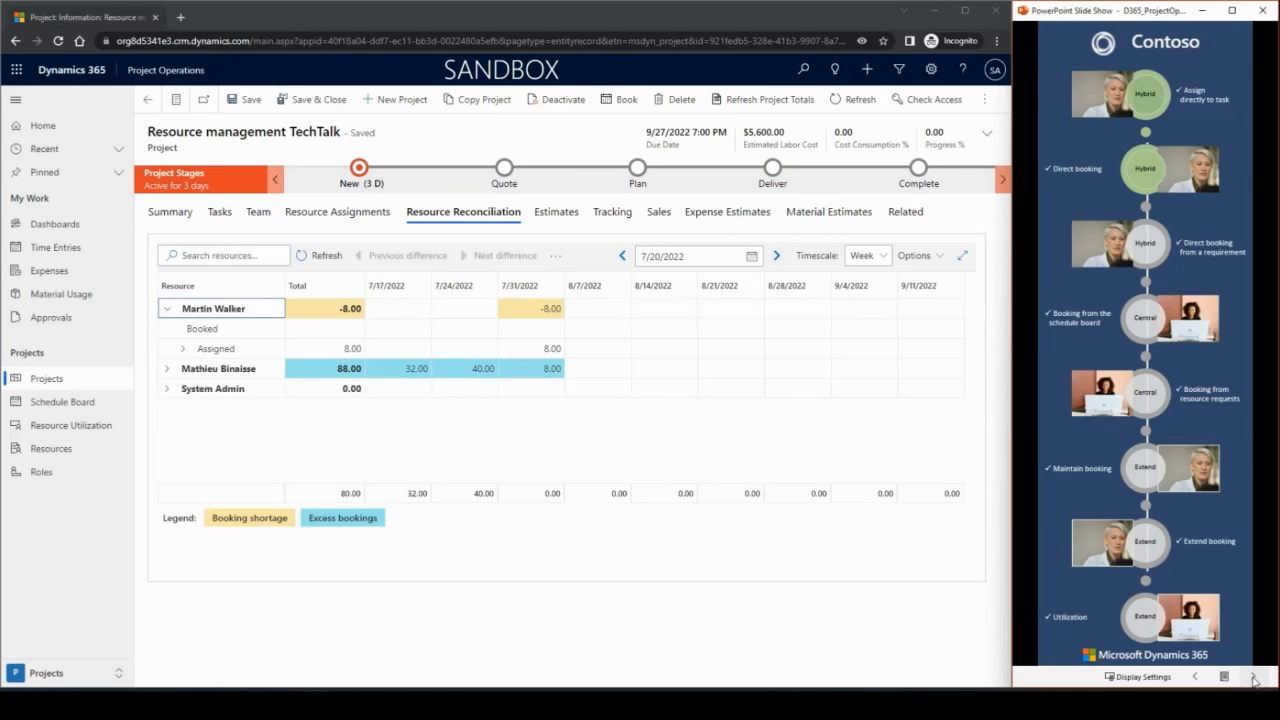
left_click(1254, 678)
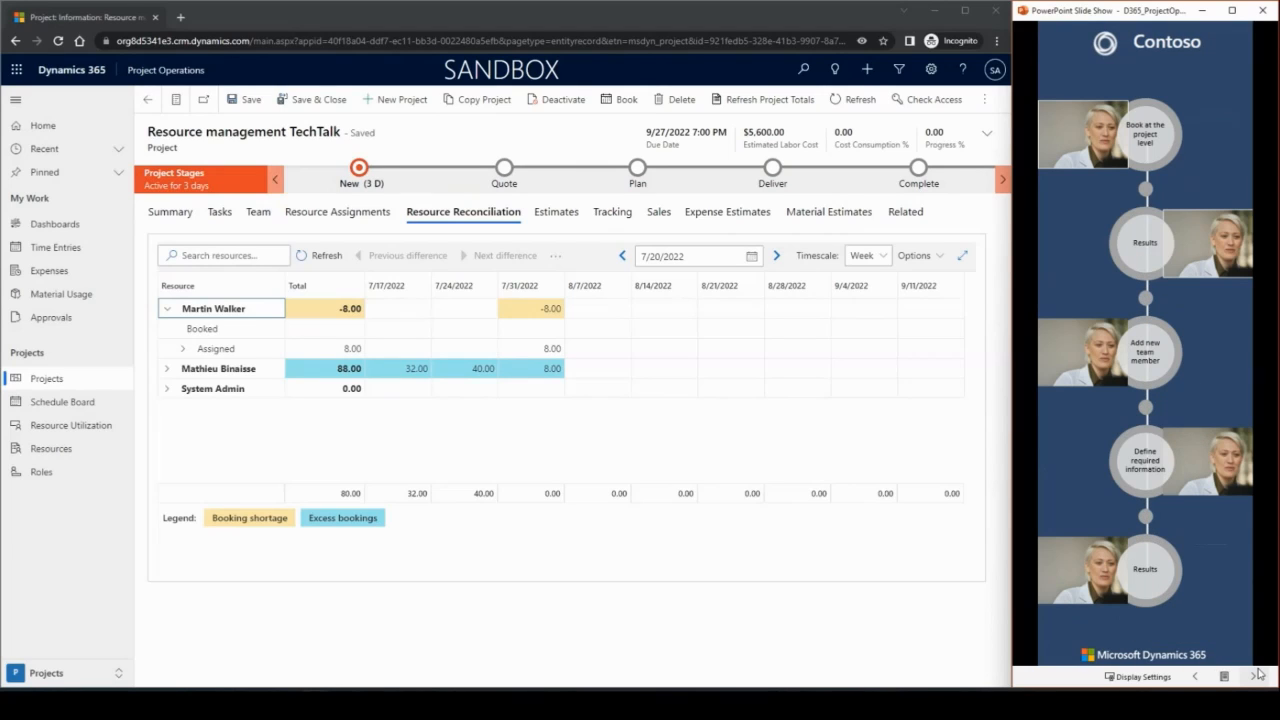
Step: Book the first listed resource for the project from 7/20/2022 8:27 PM to 7/22/2022 12:27 PM with booking status Hard, and exit
left_click(617, 104)
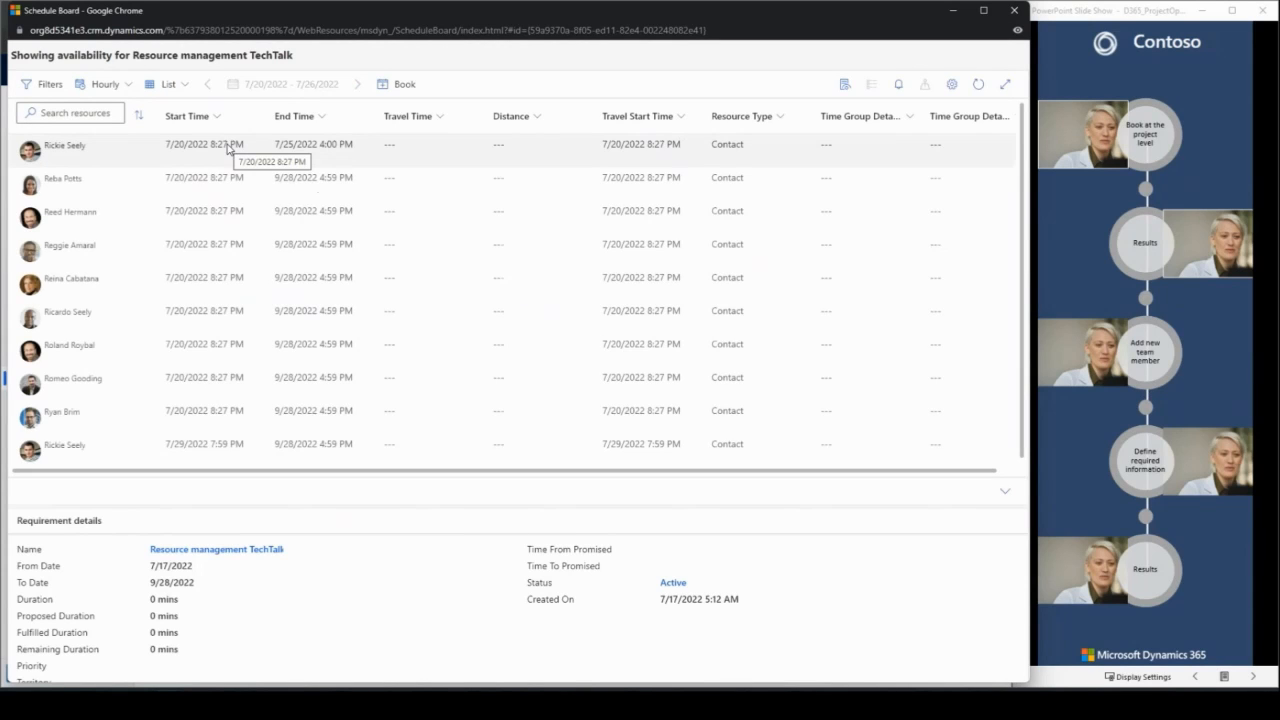
left_click(229, 148)
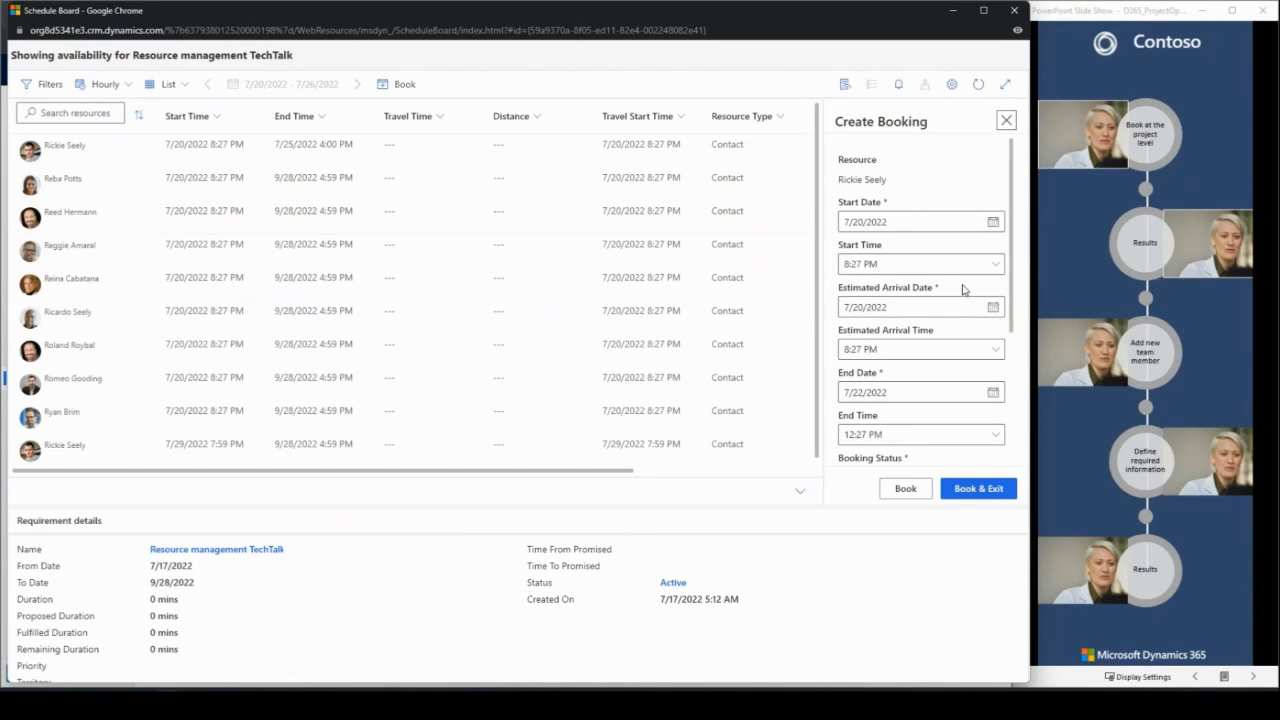
scroll(963, 289, "down", 5)
scroll(966, 337, "up", 5)
scroll(923, 304, "down", 5)
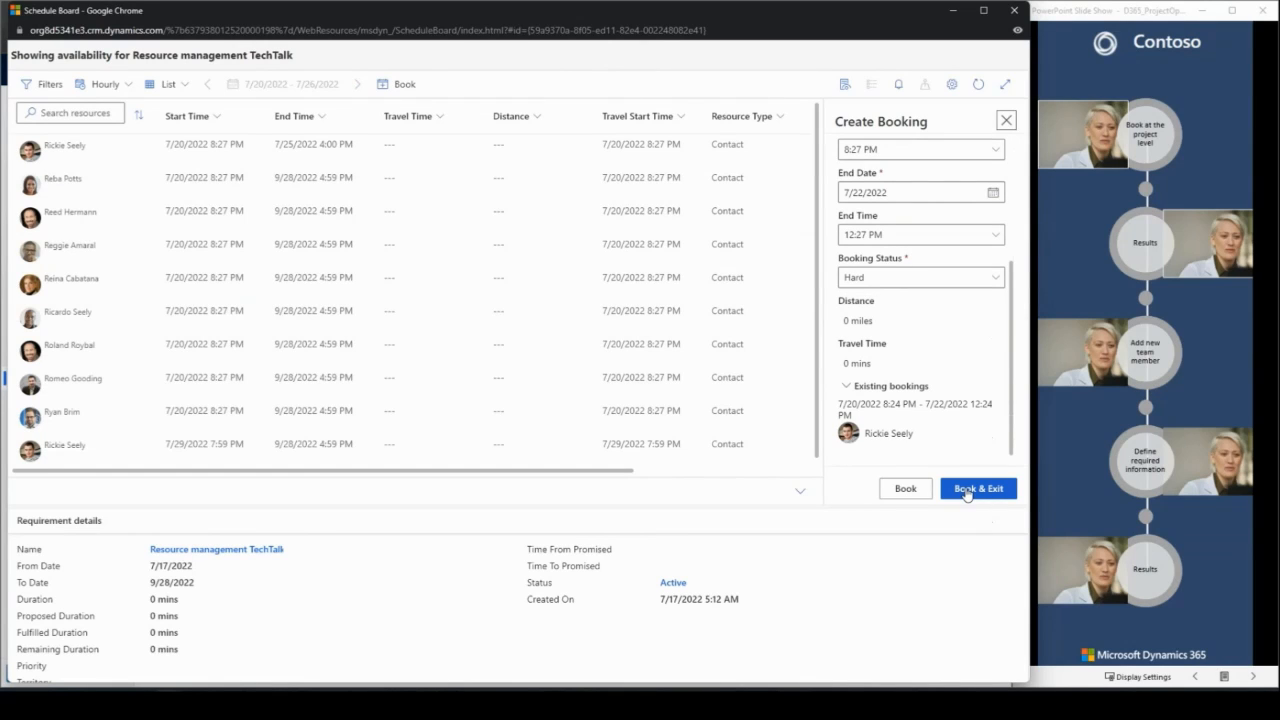
left_click(967, 492)
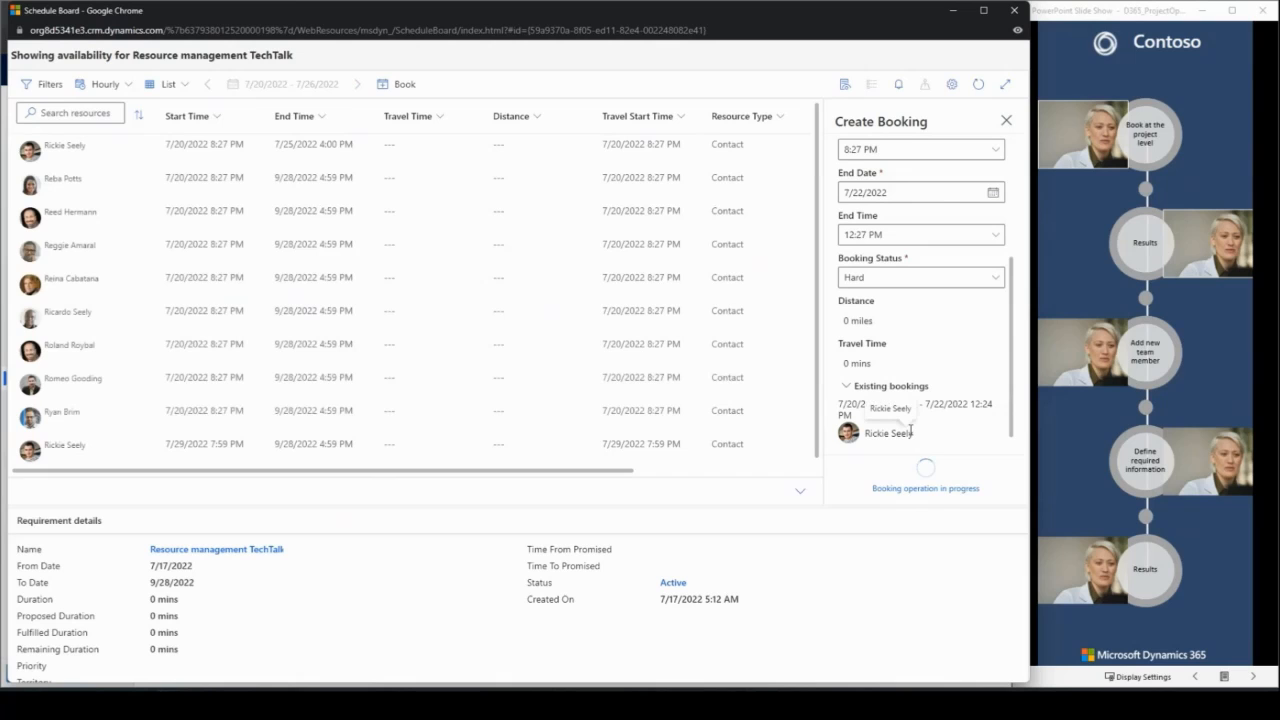
Step: Advance the slide show to mark "Book at the project level" as done with its "At the project level" note
left_click(1198, 372)
left_click(1158, 378)
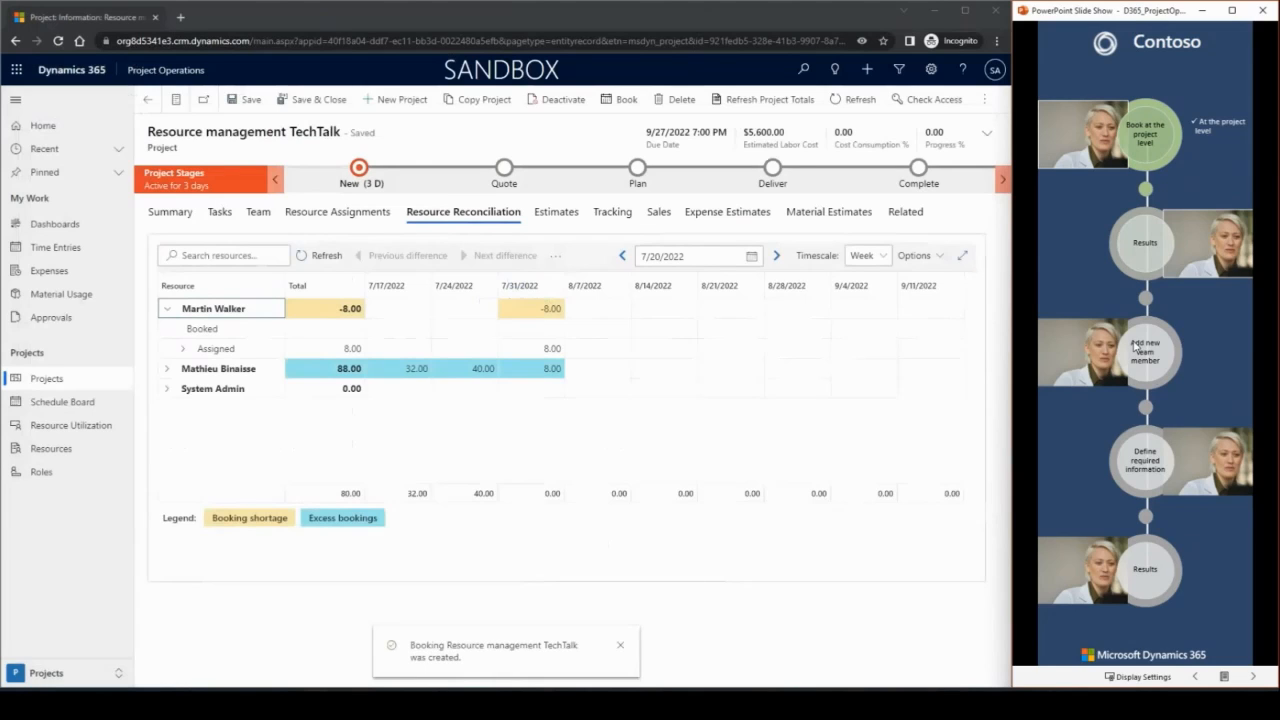
Step: Advance the slide show to mark the first "Results" stage, and check the newly booked resource's task assignments in the refreshed project team
left_click(1132, 346)
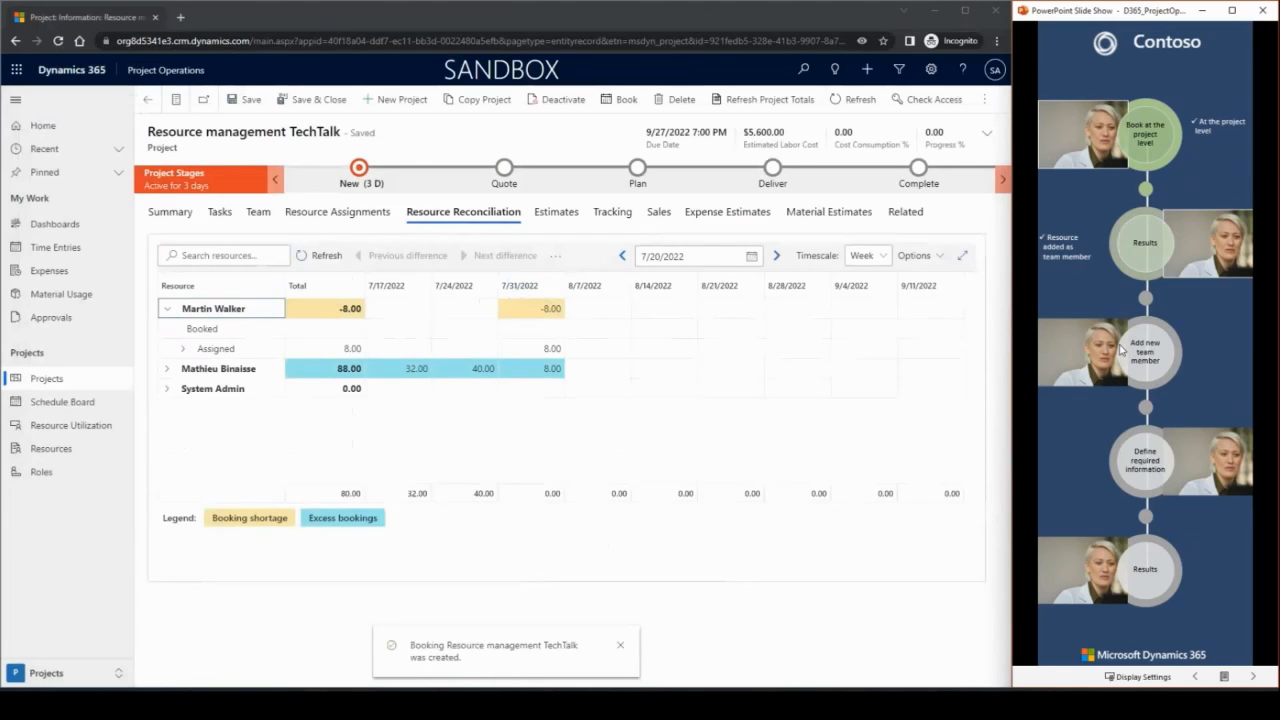
left_click(258, 215)
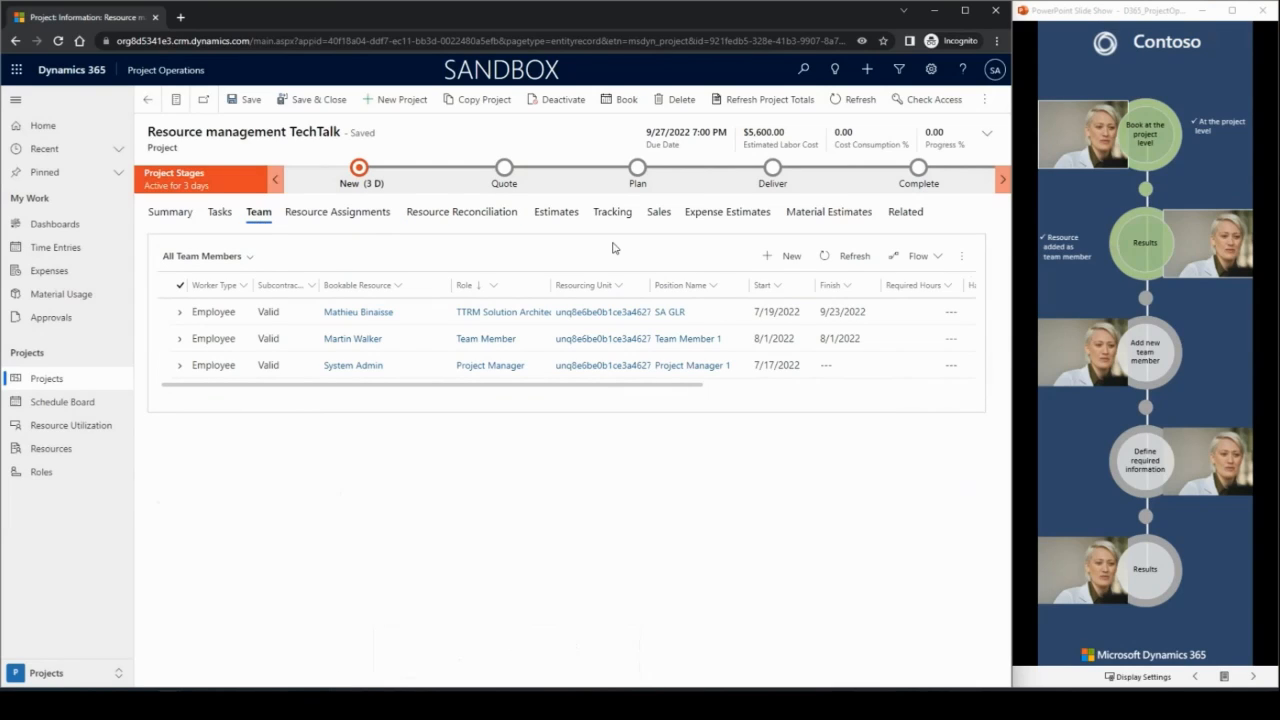
left_click(859, 101)
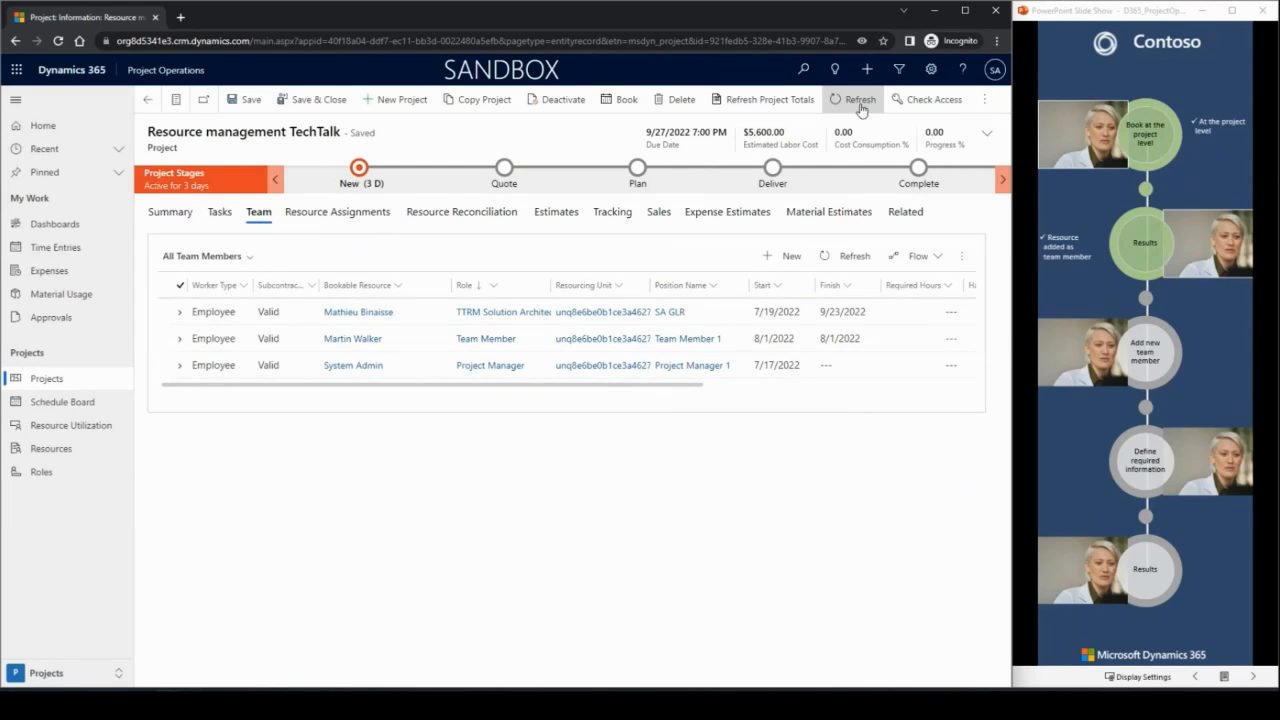
left_click(258, 233)
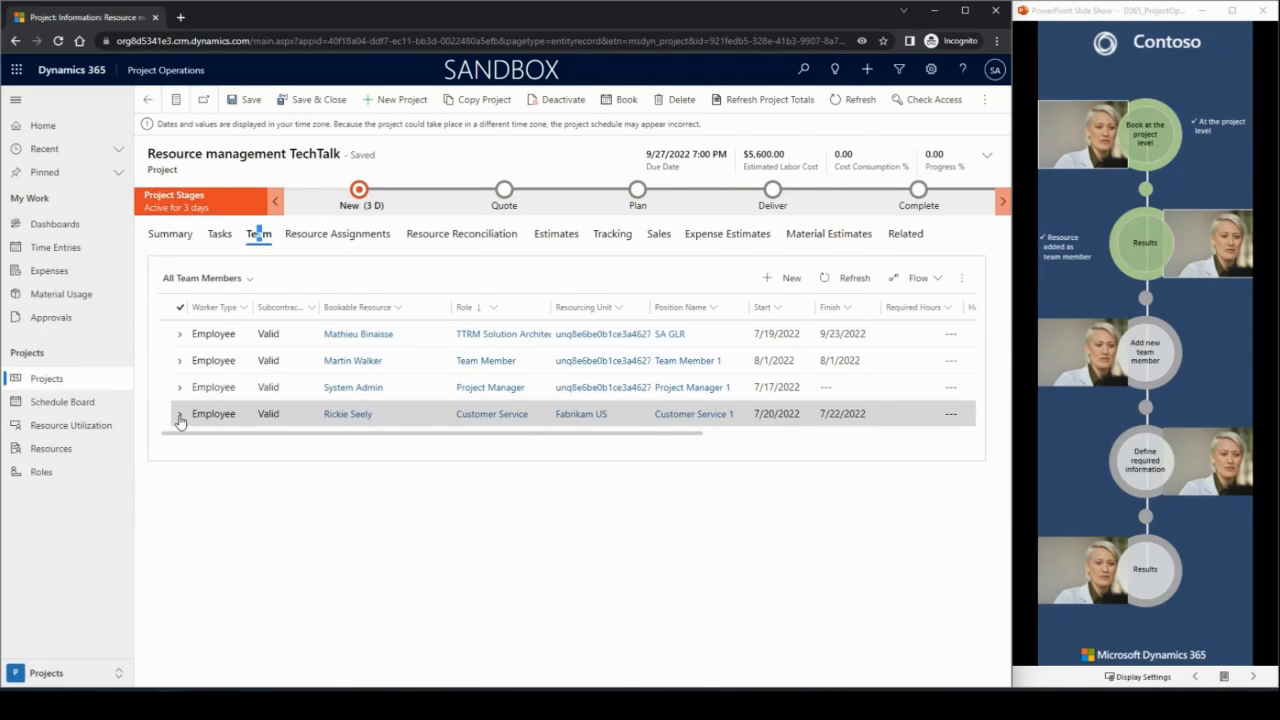
left_click(179, 414)
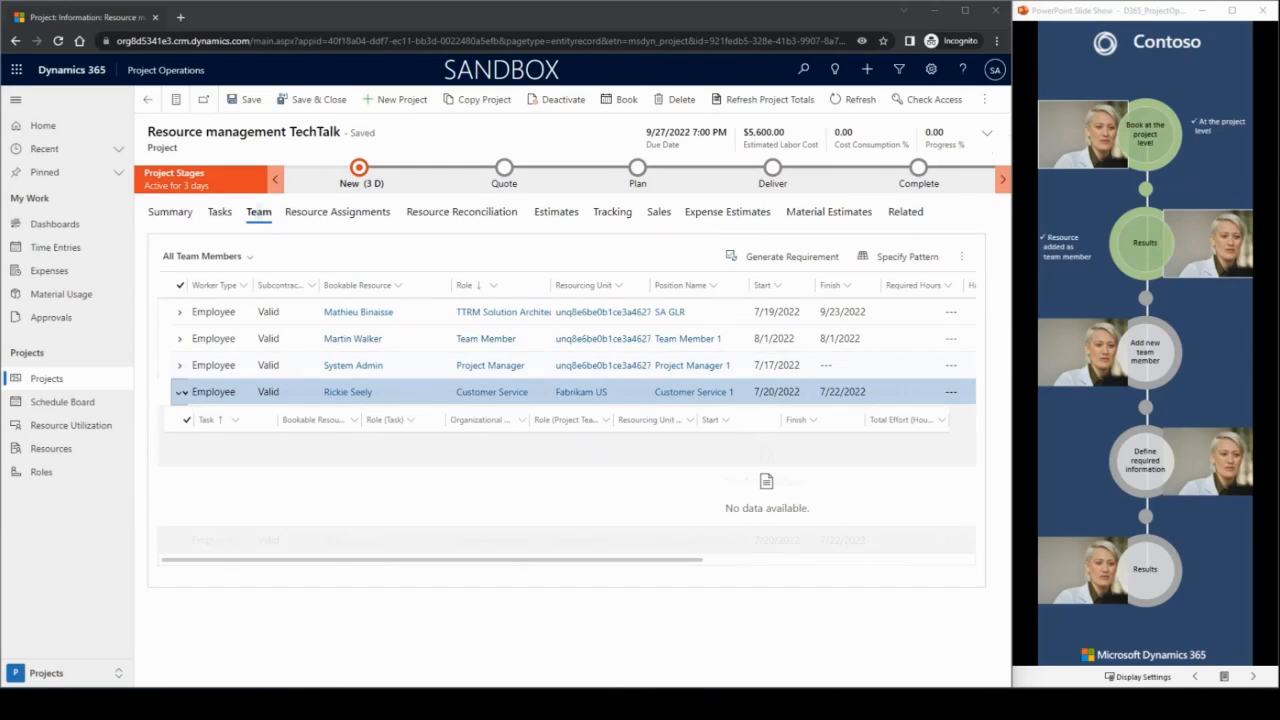
left_click(191, 396)
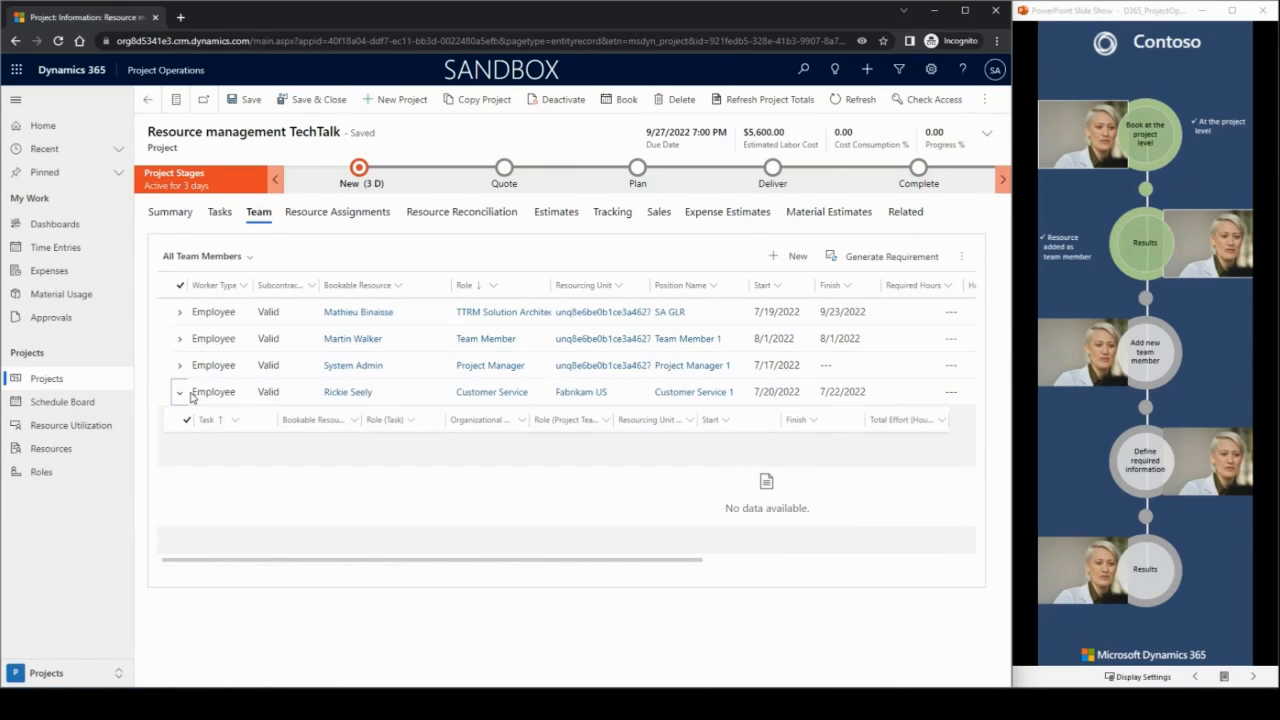
Step: Add another named bookable resource to the project team as Team Member from 7/25/2022 to 9/2/2022 with allocation method Full Capacity
left_click(784, 260)
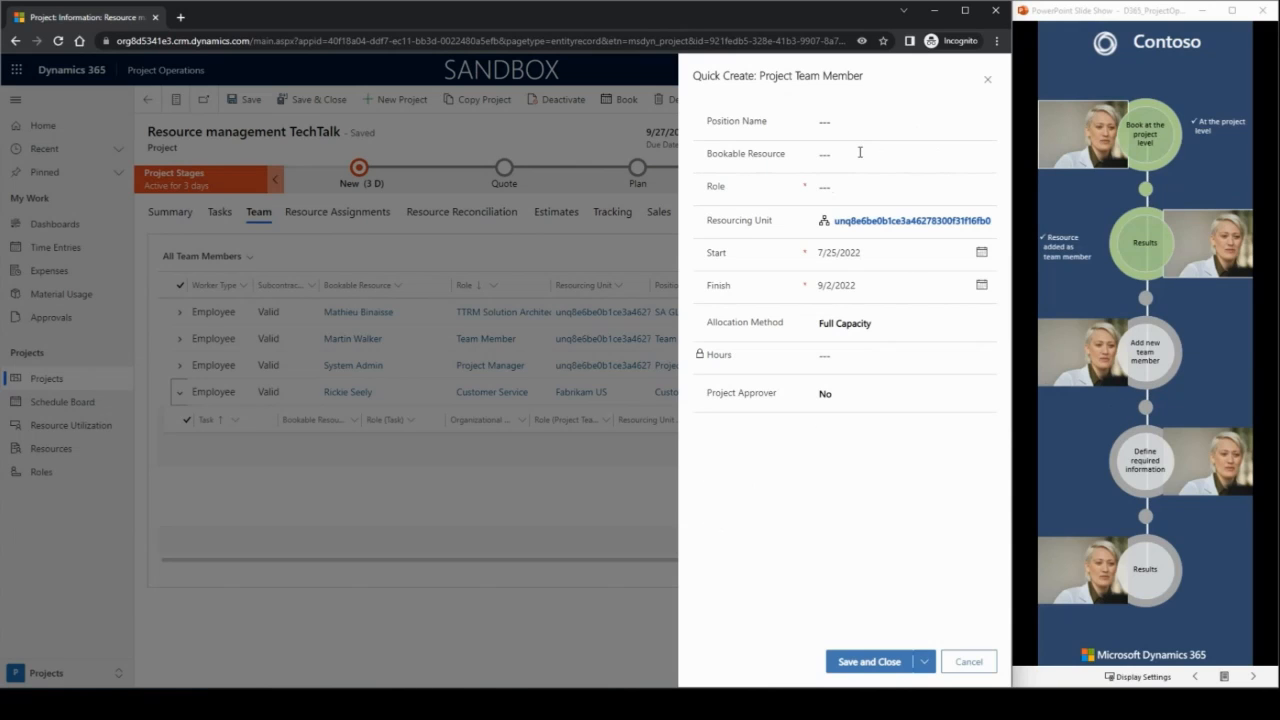
left_click(855, 154)
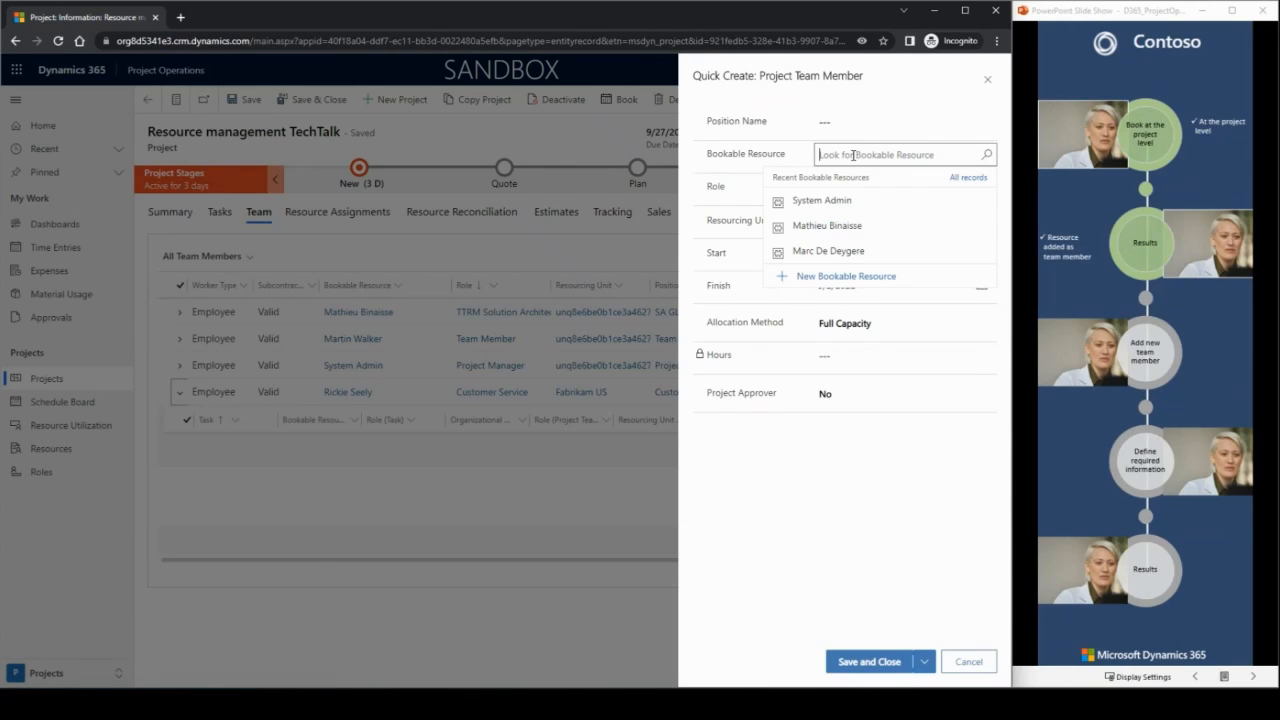
type("Veselina")
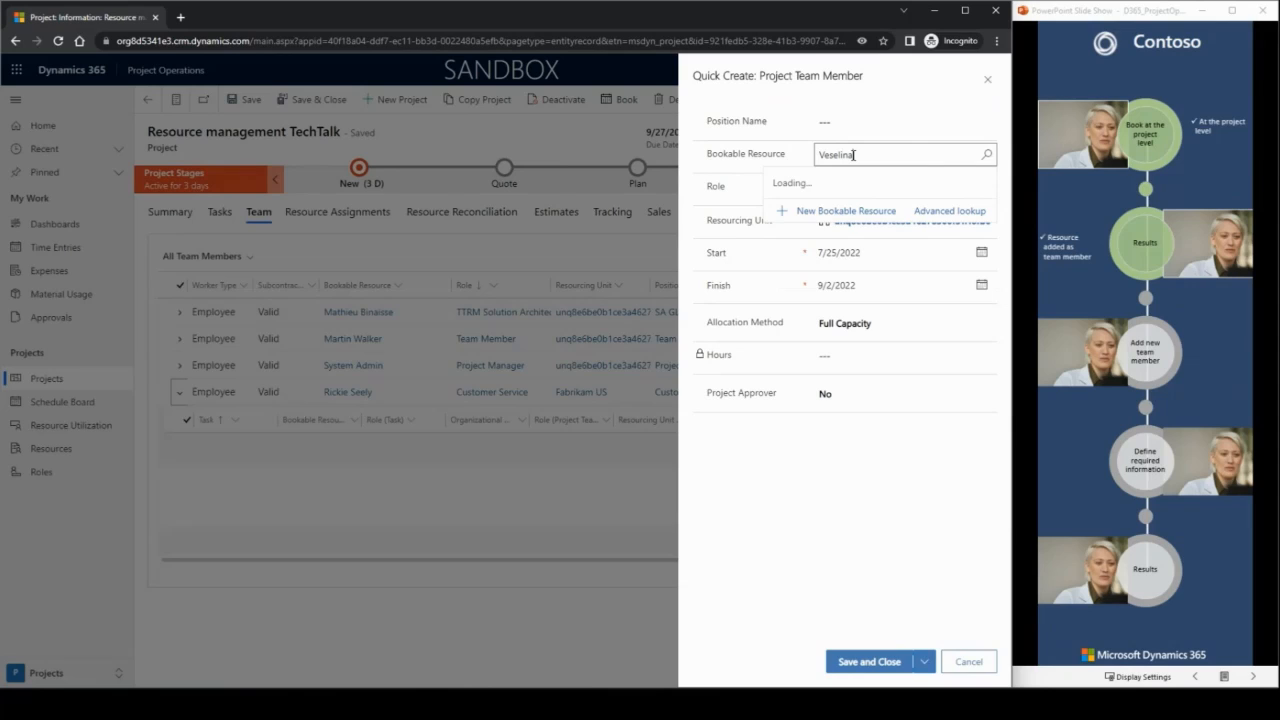
left_click(880, 205)
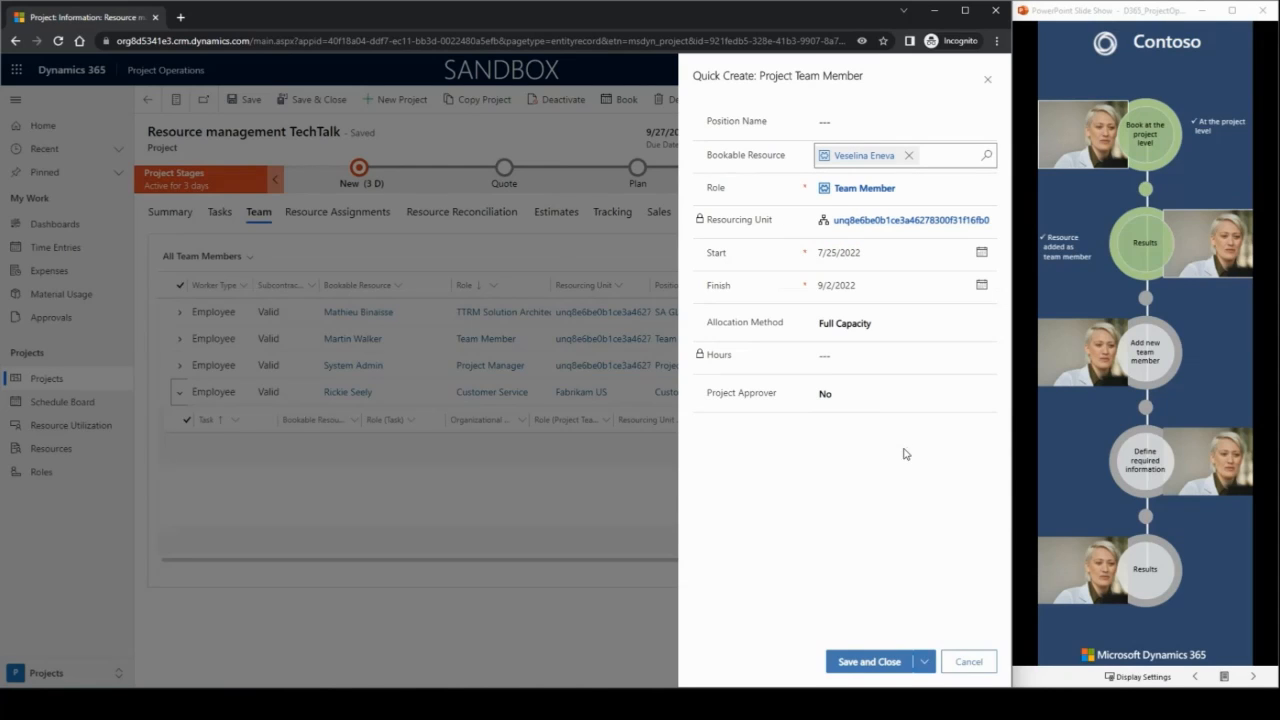
left_click(858, 667)
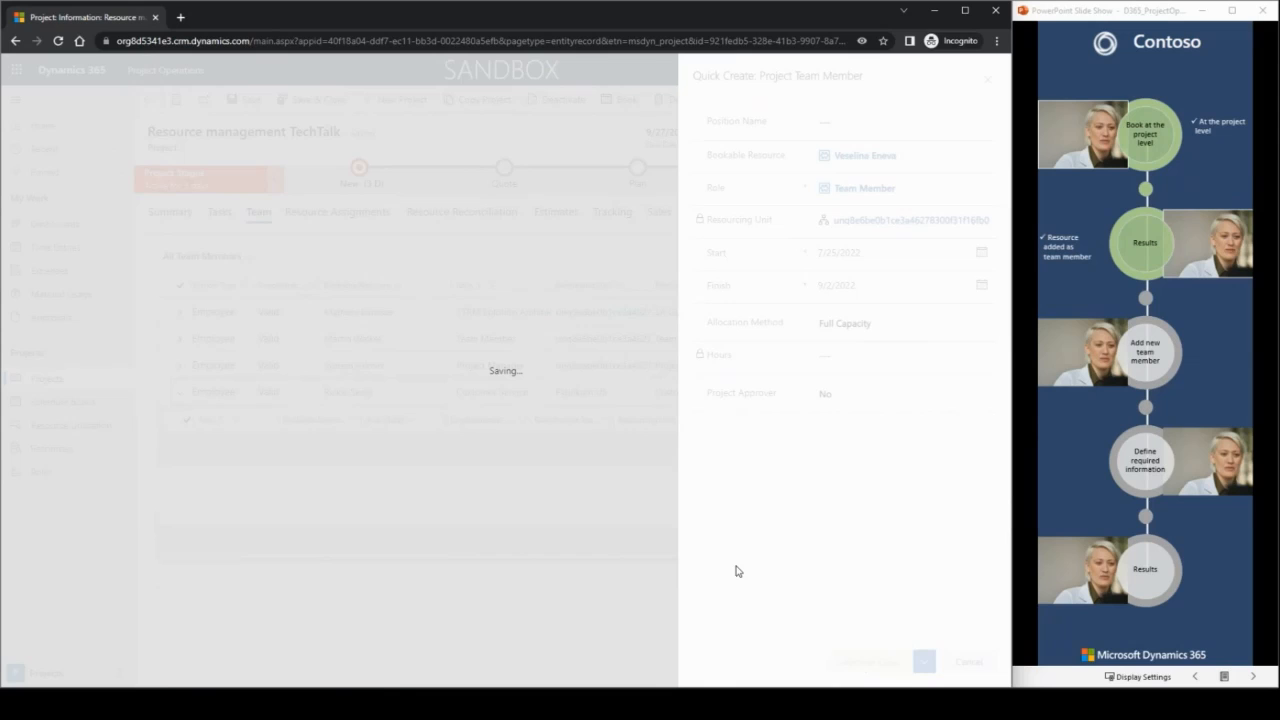
Step: Advance the slide show through its remaining stages to "Resource booking", and examine the added team member's task assignments
left_click(1154, 428)
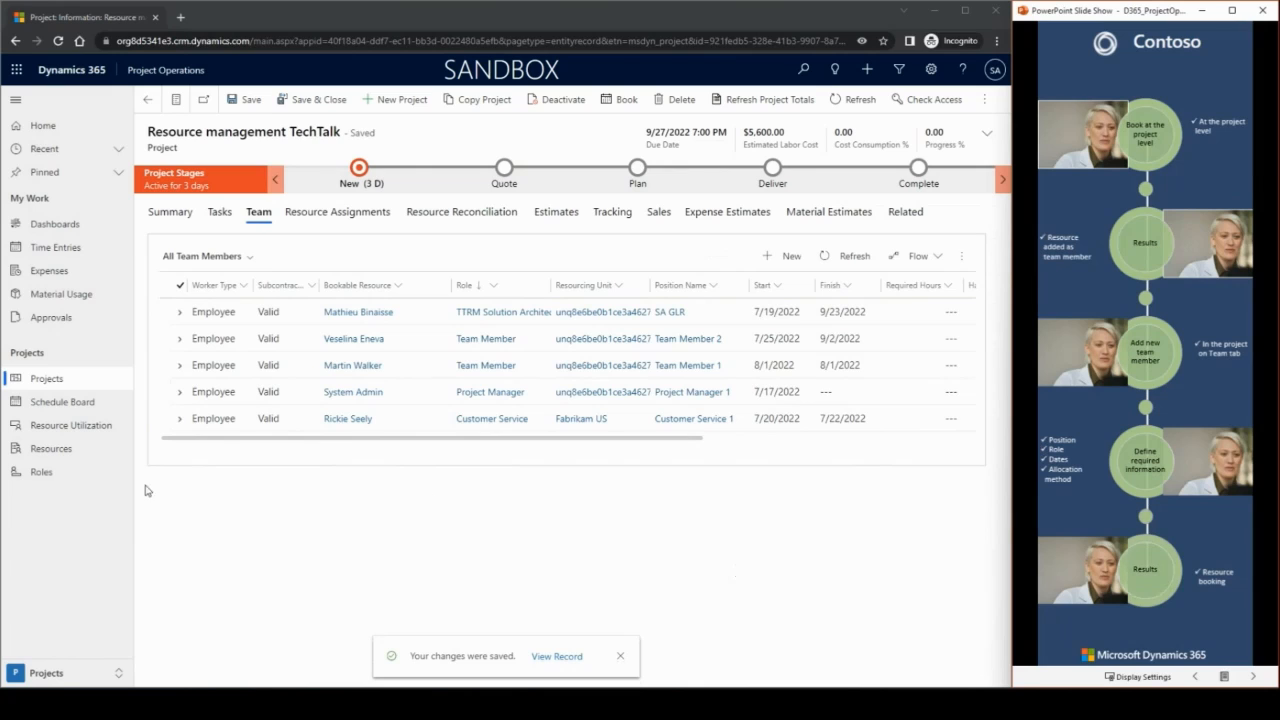
left_click(180, 339)
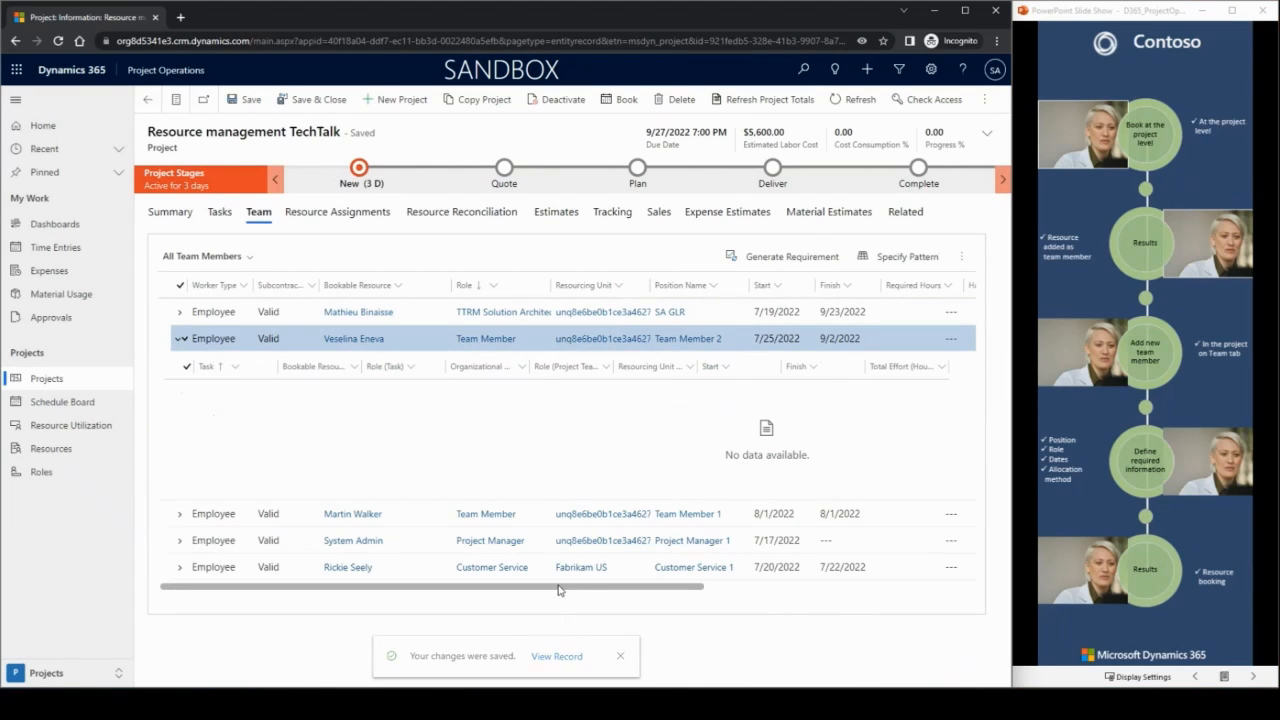
mouse_move(565, 587)
left_mouse_down()
mouse_move(736, 590)
mouse_move(550, 588)
left_mouse_up()
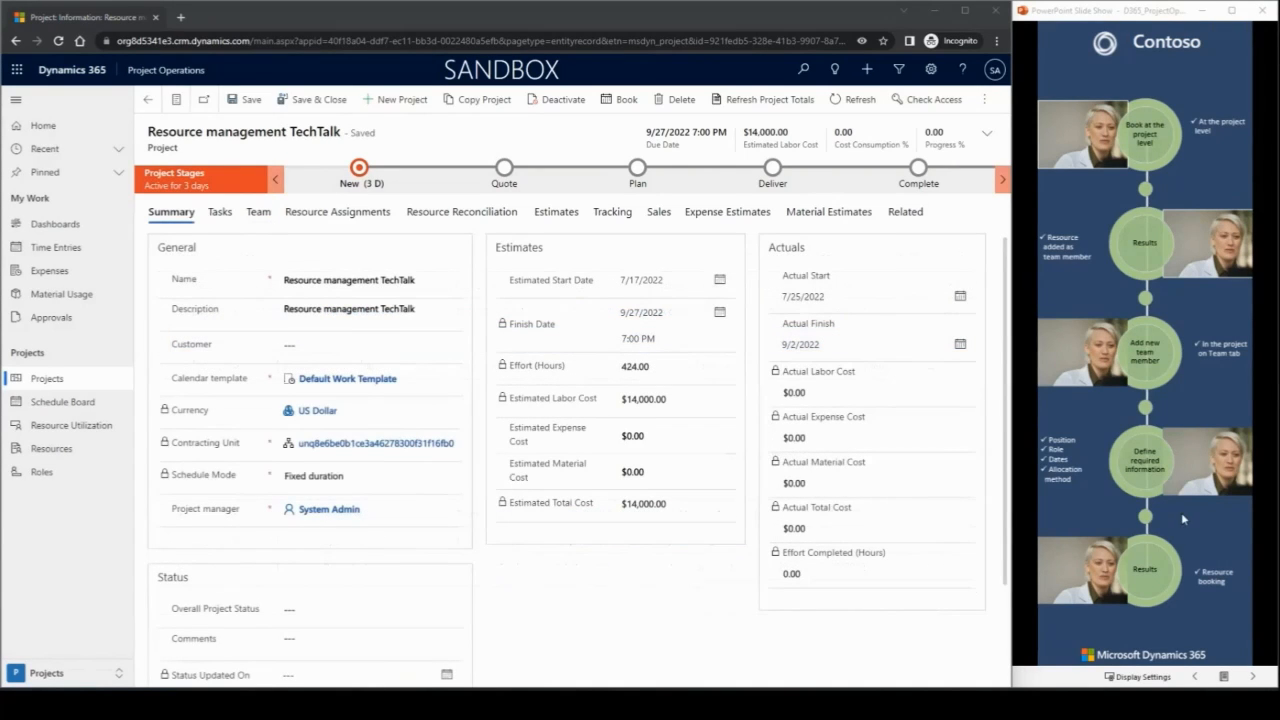
Step: Advance the slide show to the slide that starts with "Generate requirement", and show the project's tasks
left_click(1138, 555)
left_click(1092, 526)
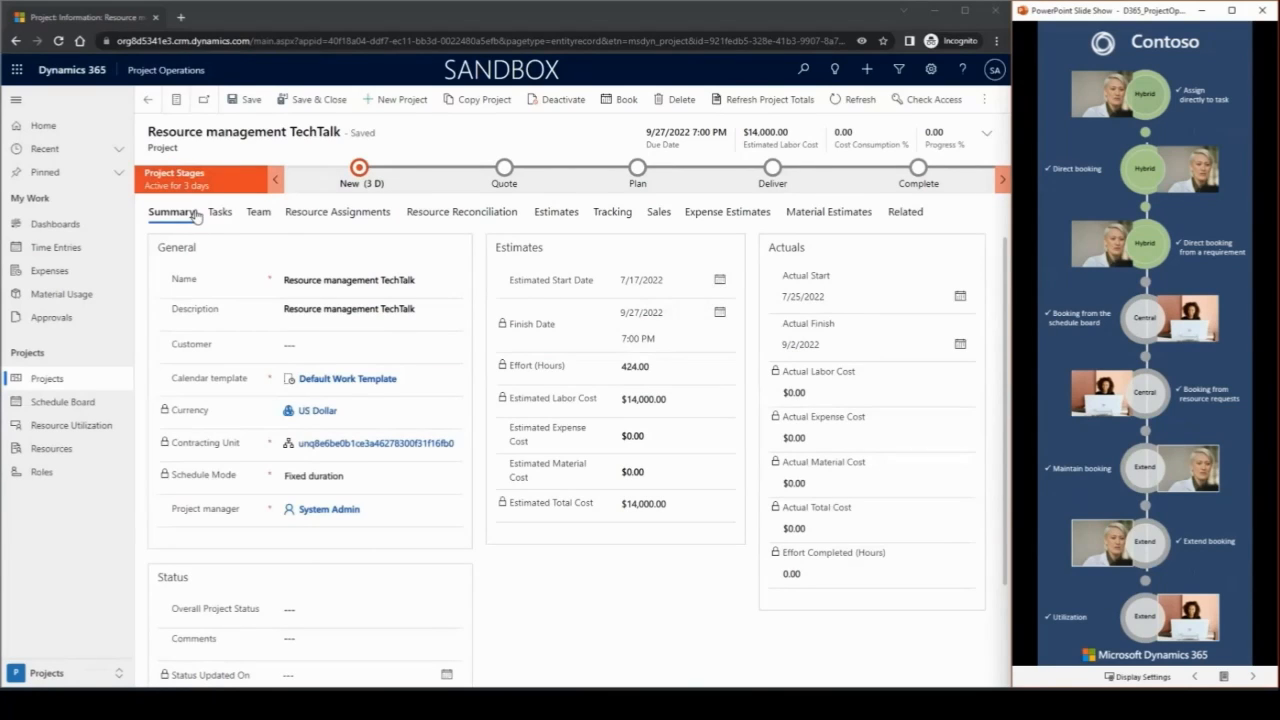
left_click(220, 212)
left_click(1162, 478)
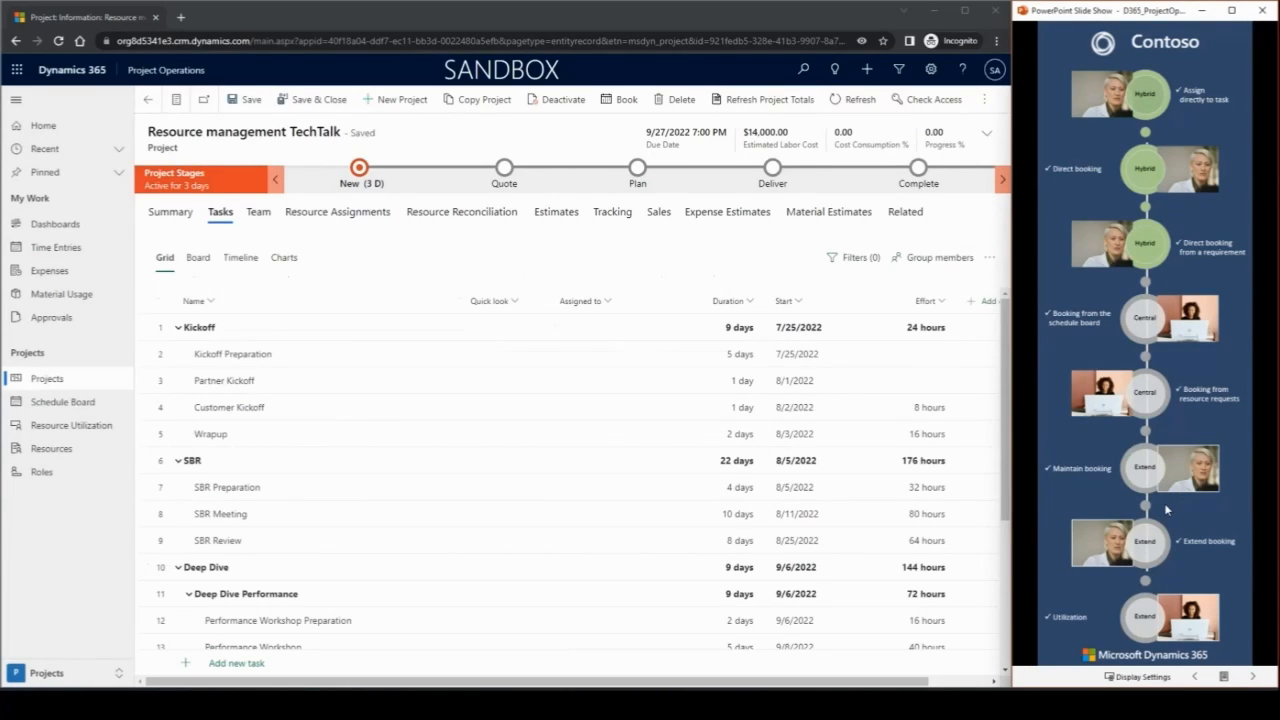
left_click(1164, 503)
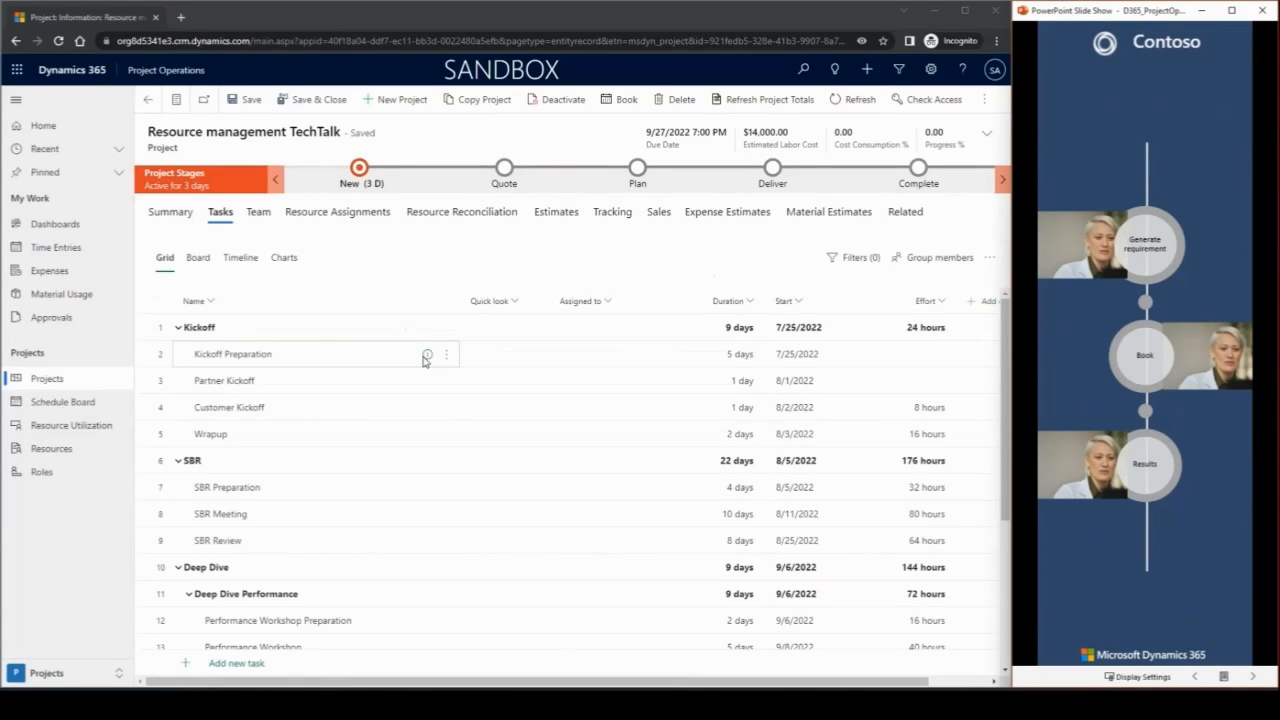
Step: Assign the Kickoff Preparation task to a new generic resource with the role TTRM Solution Architect
left_click(652, 356)
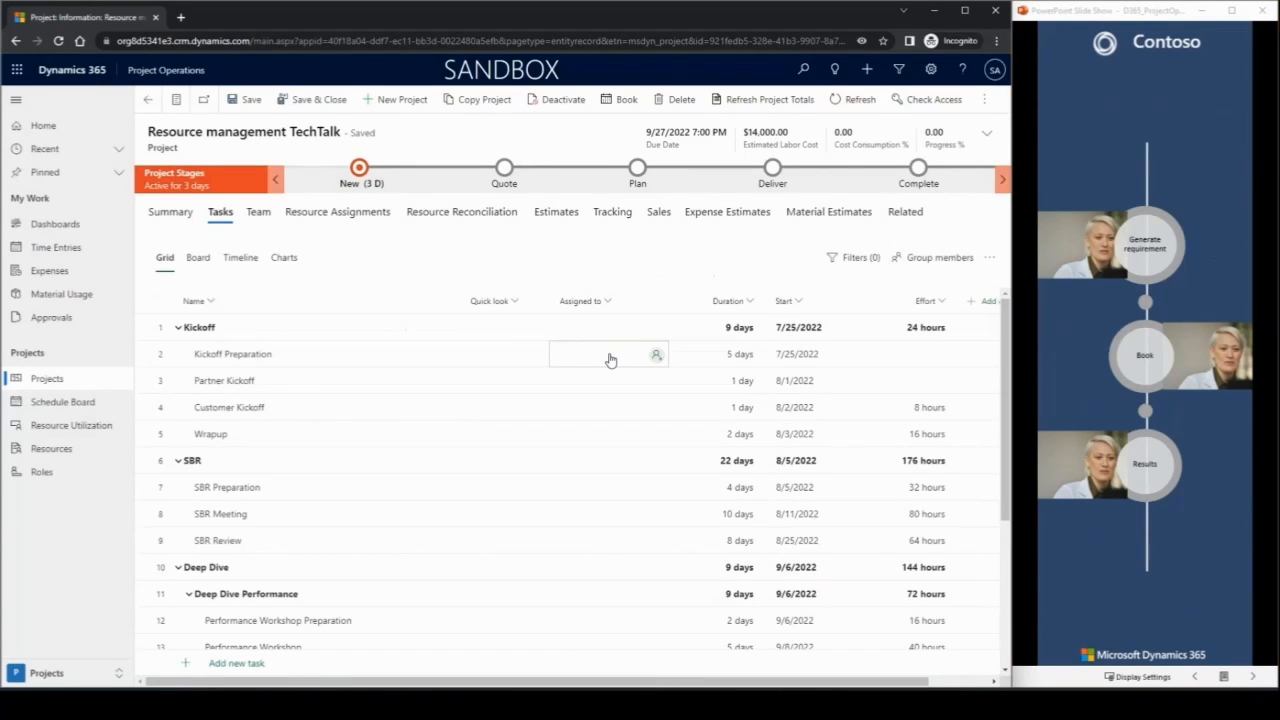
left_click(609, 358)
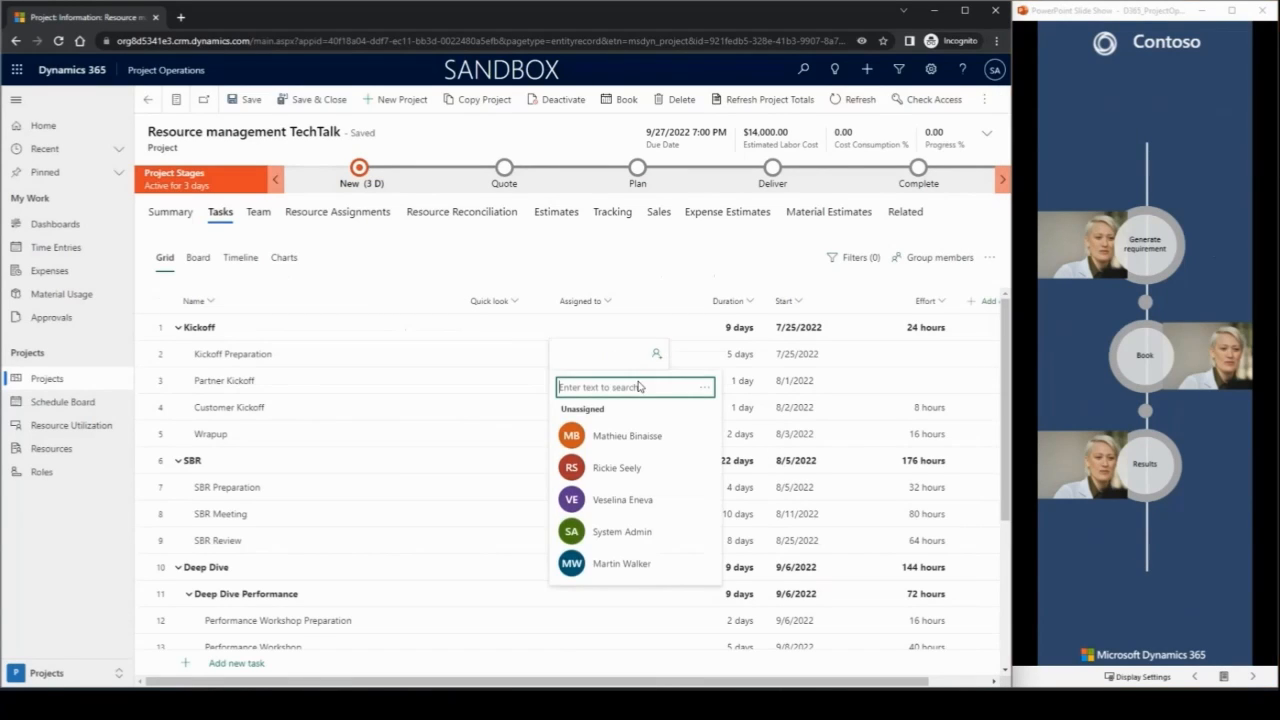
left_click(705, 388)
left_click(684, 454)
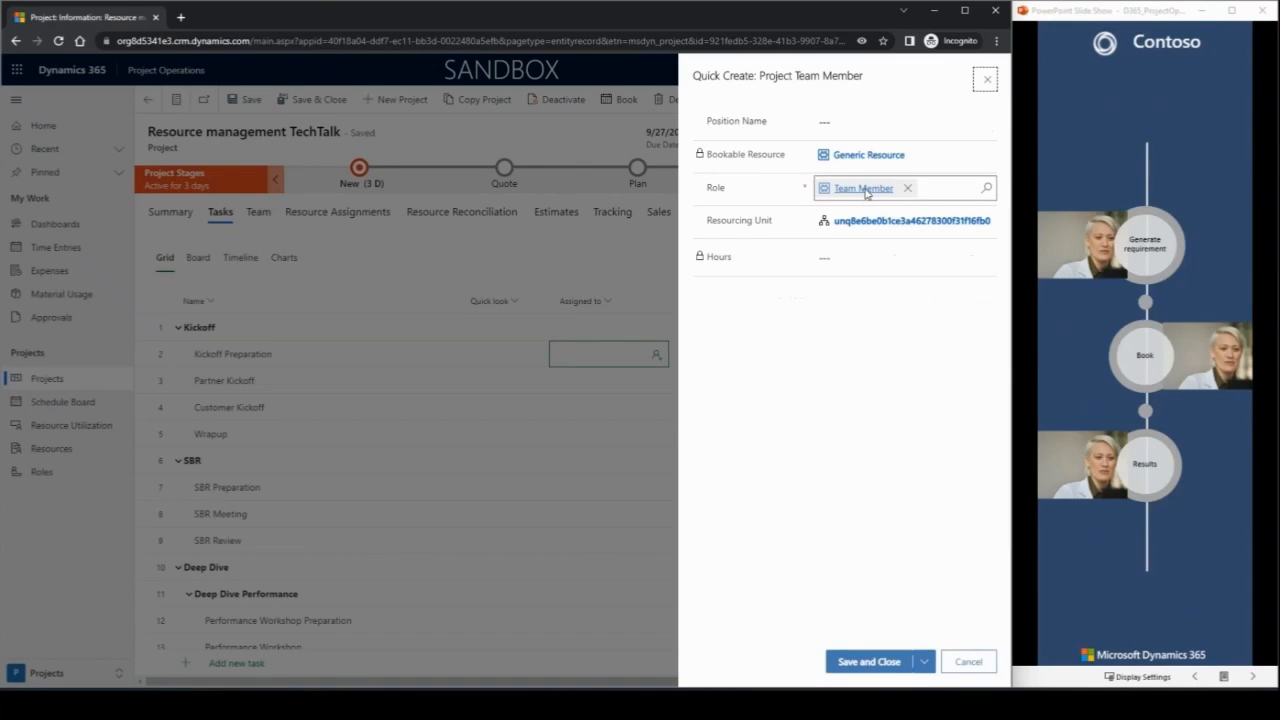
left_click(908, 189)
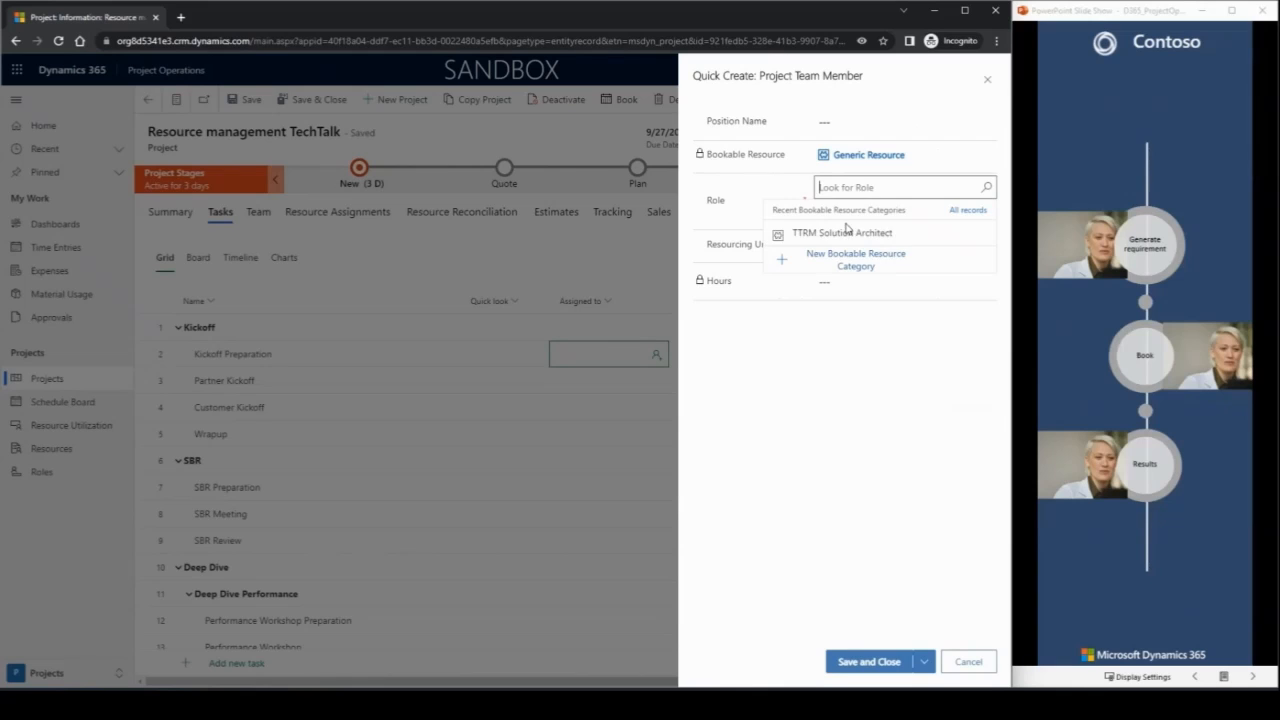
left_click(849, 232)
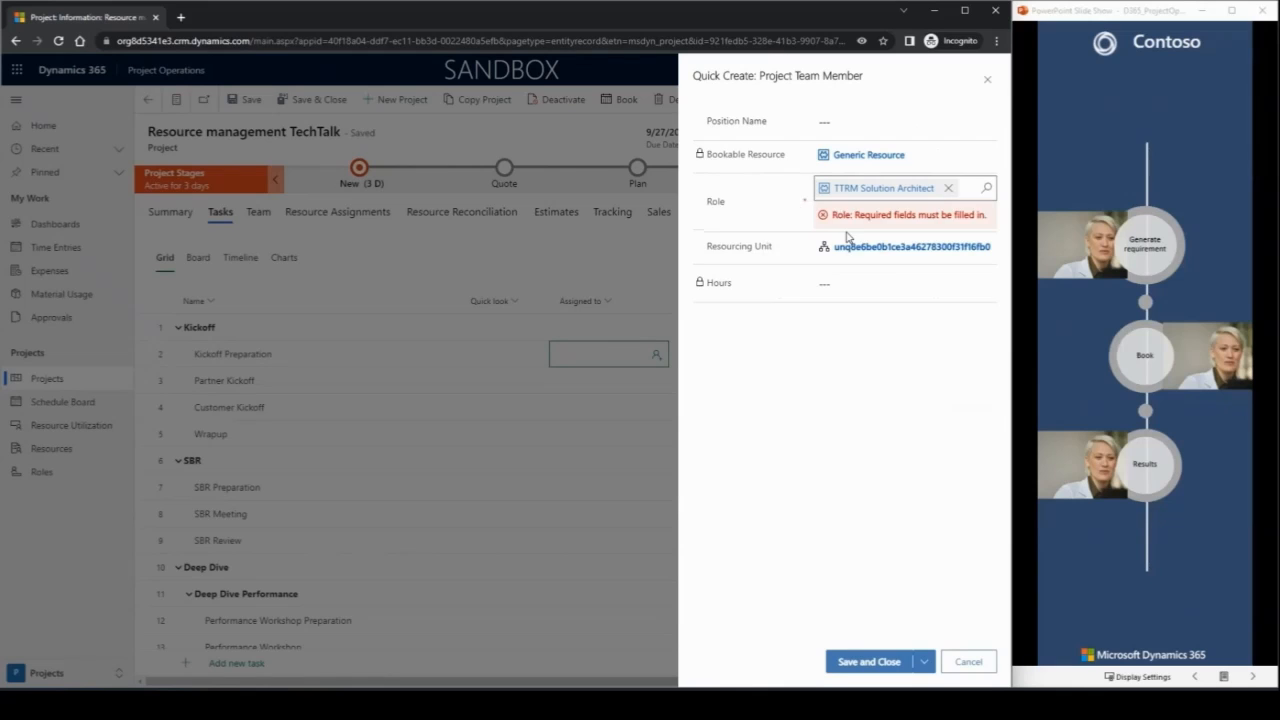
left_click(870, 665)
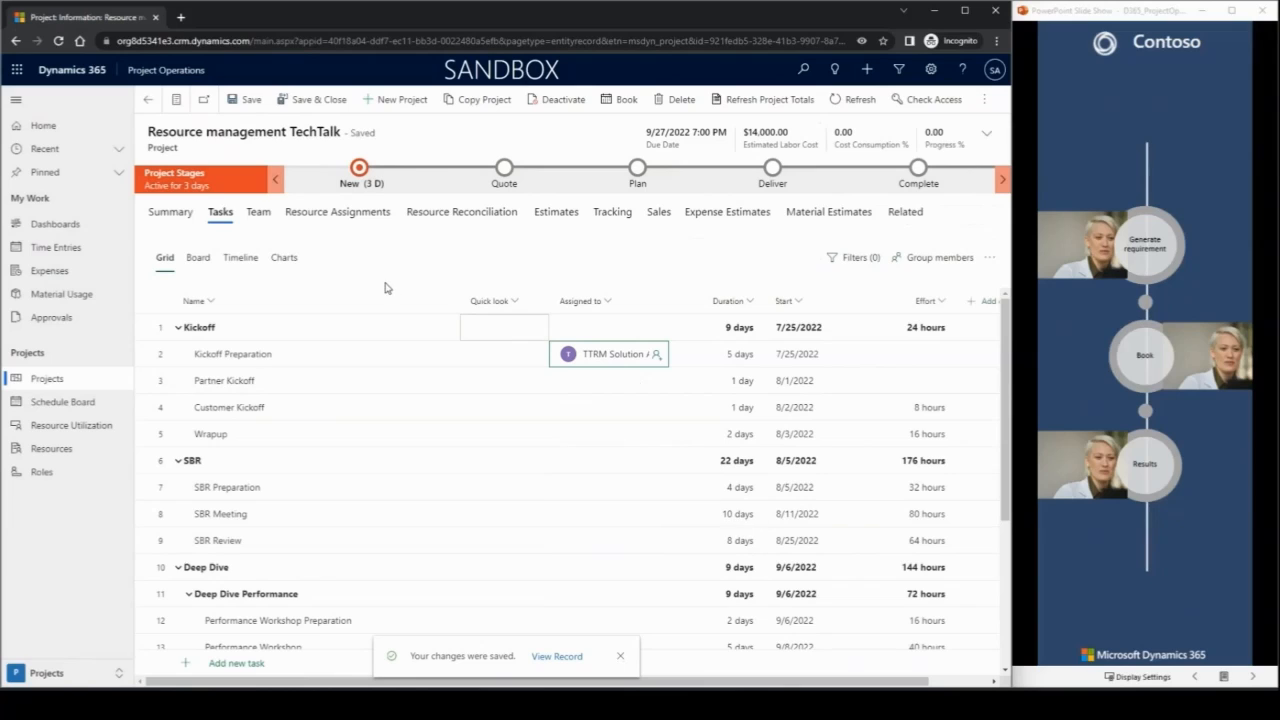
Step: Generate the resource requirement for the generic TTRM Solution Architect in the project team
left_click(262, 216)
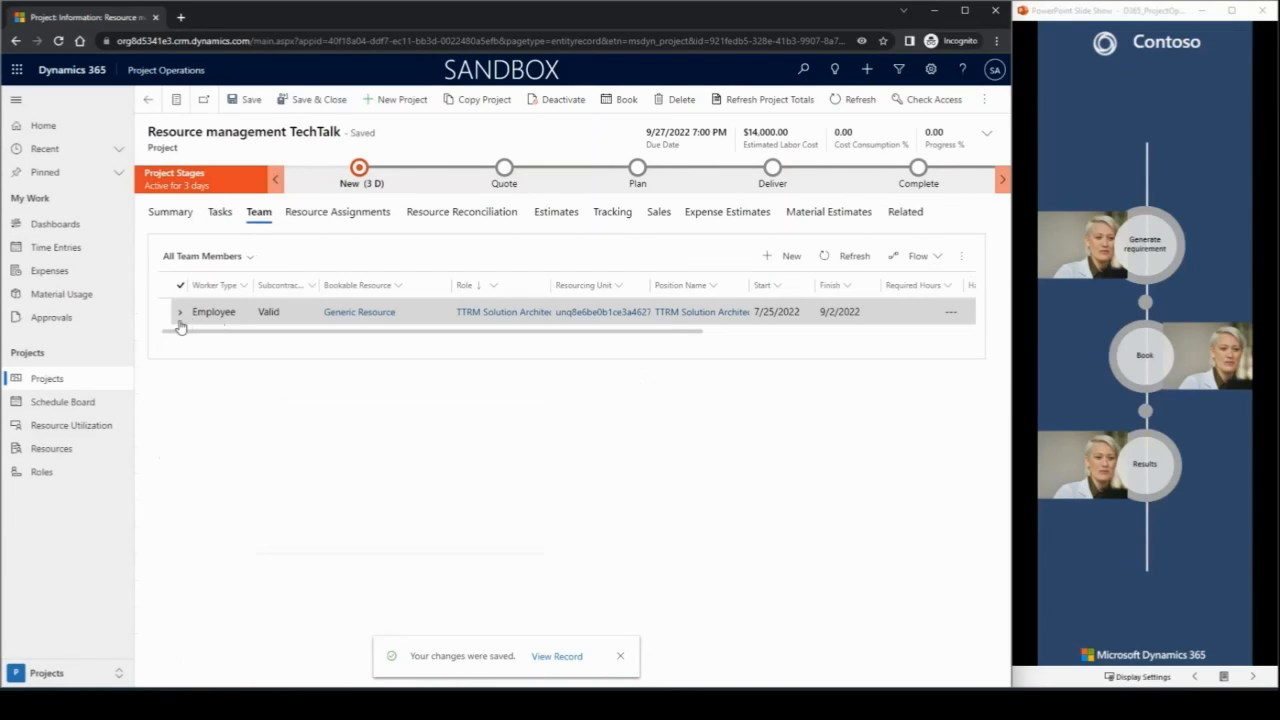
left_click(179, 313)
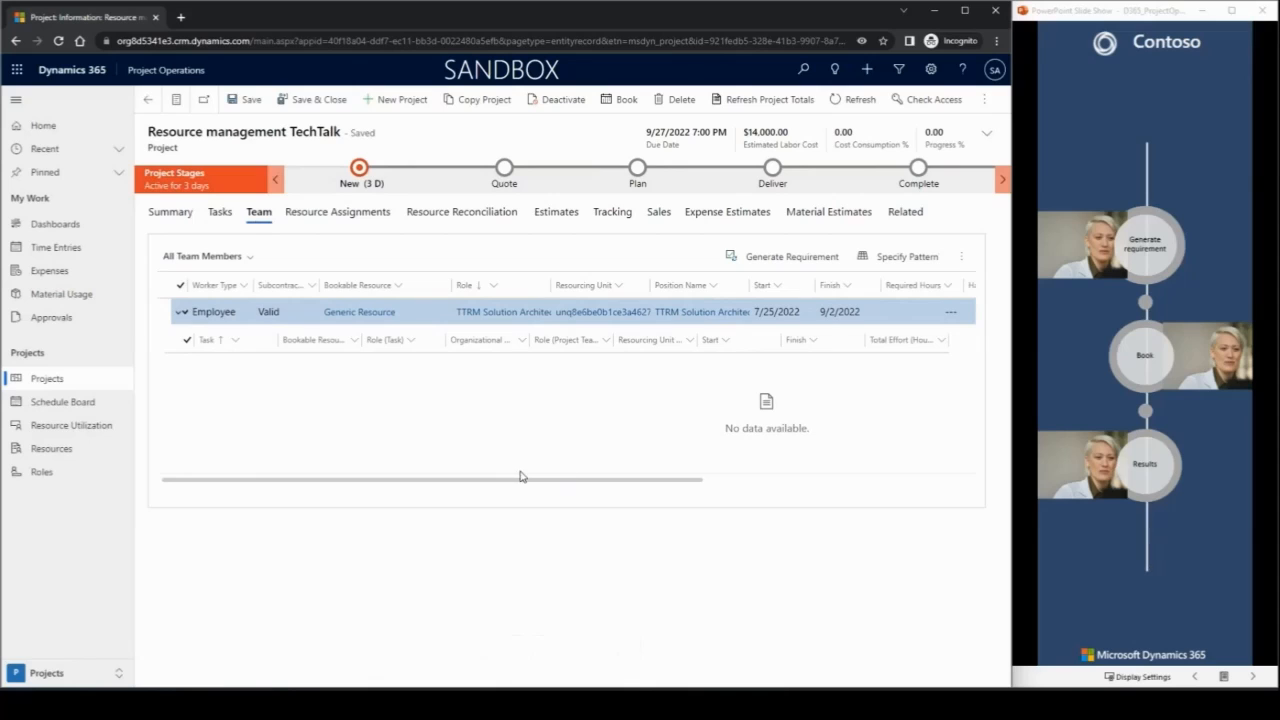
left_click(772, 262)
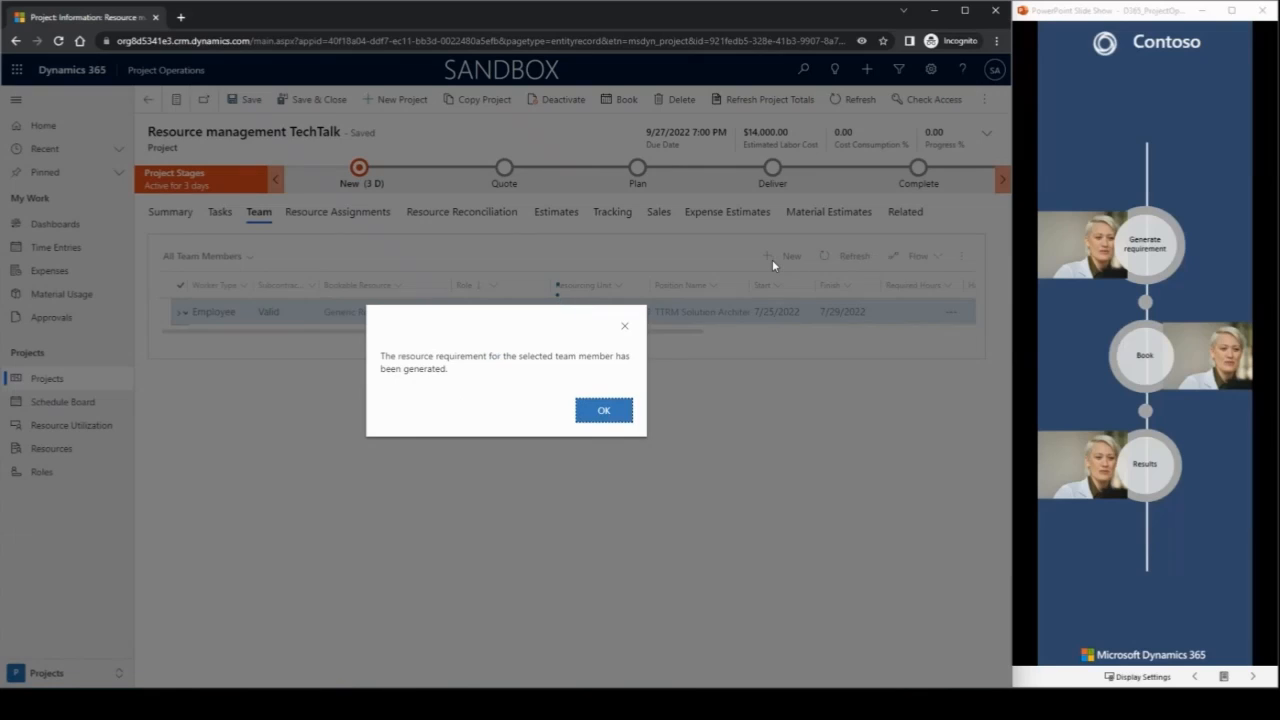
left_click(602, 415)
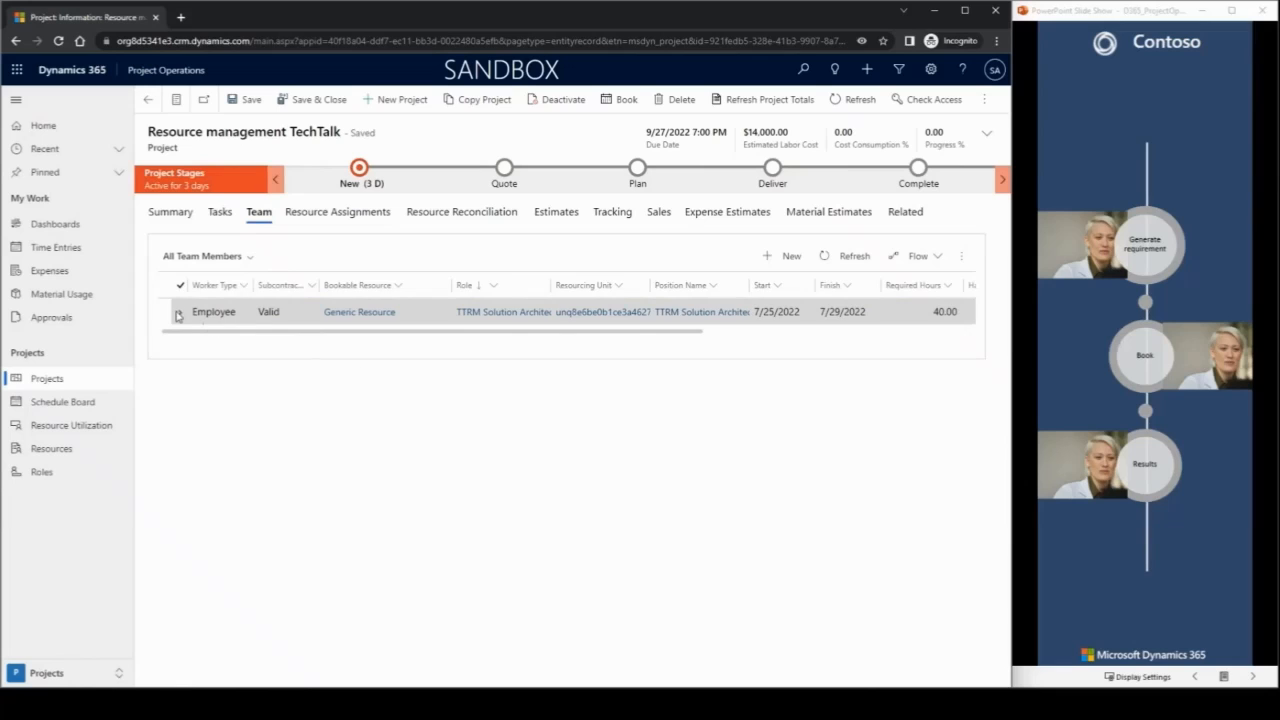
Step: Expand the generic resource's team entry to check its assigned task, dates and effort
left_click(176, 314)
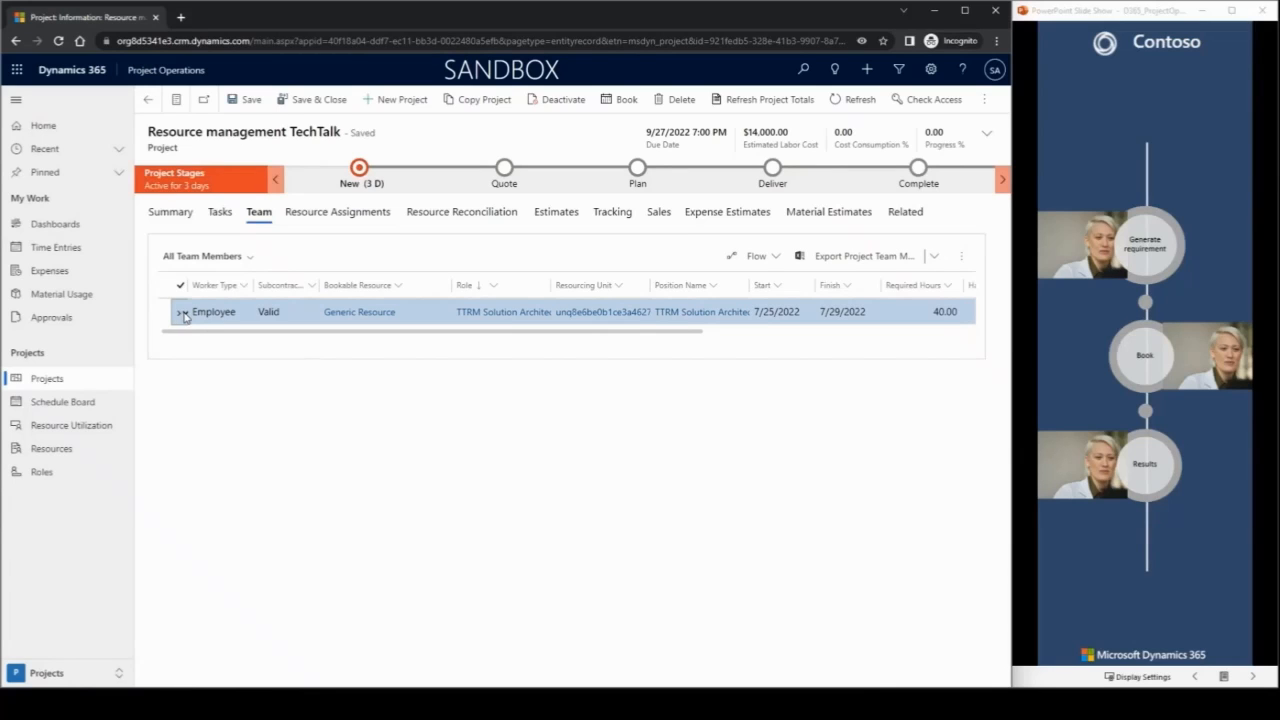
left_click(184, 316)
left_click(180, 314)
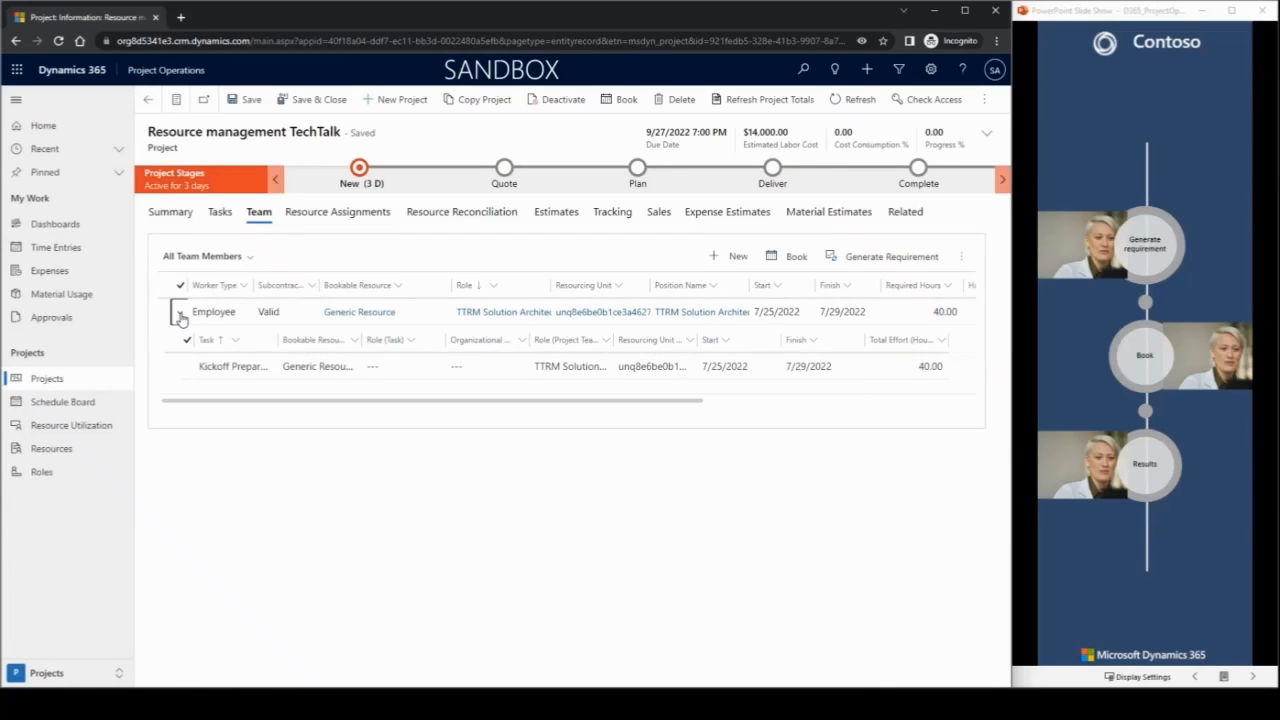
left_click(180, 314)
left_click(180, 314)
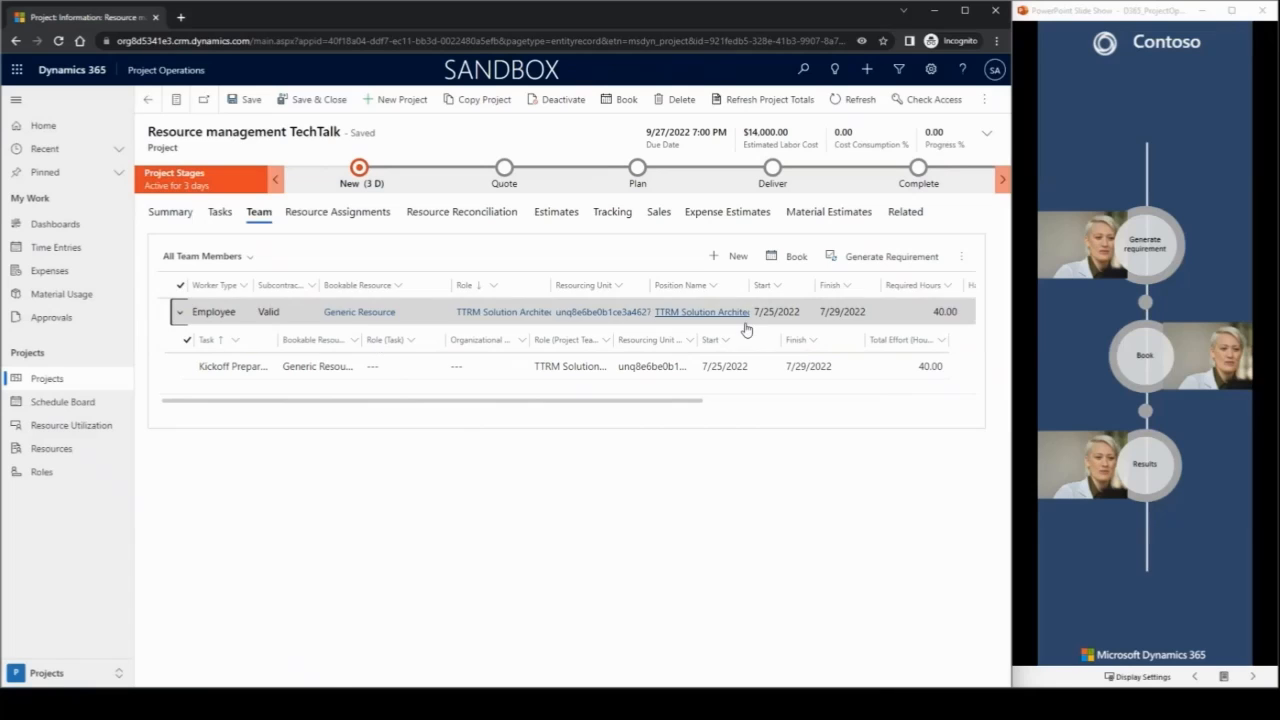
Step: Start booking the generic TTRM Solution Architect team member so its requirement opens on the schedule board
left_click(794, 258)
left_click(608, 438)
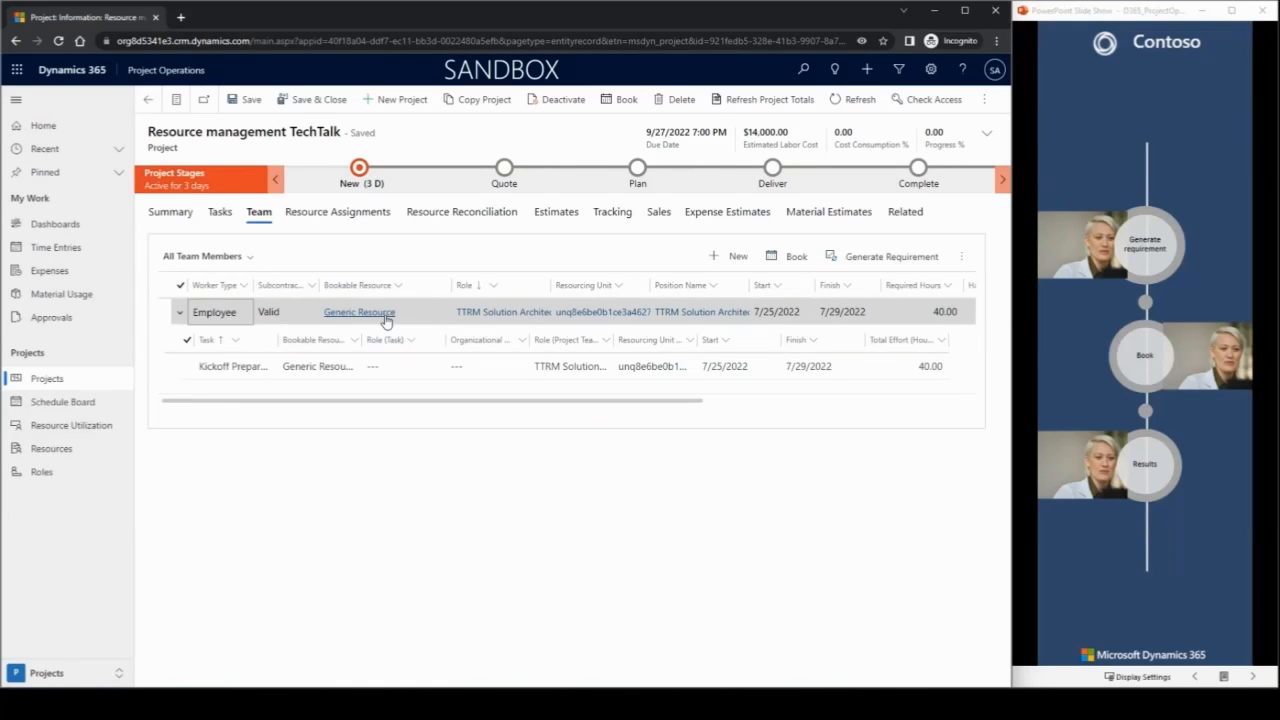
left_click(177, 316)
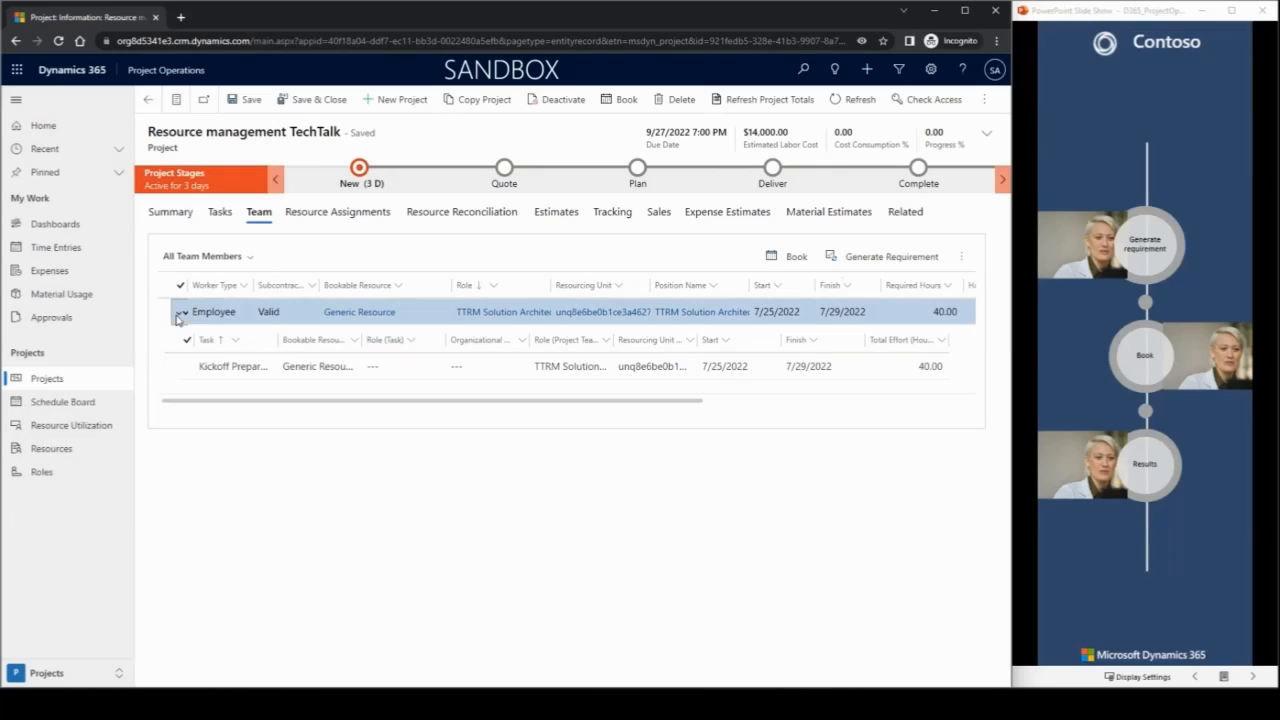
left_click(772, 258)
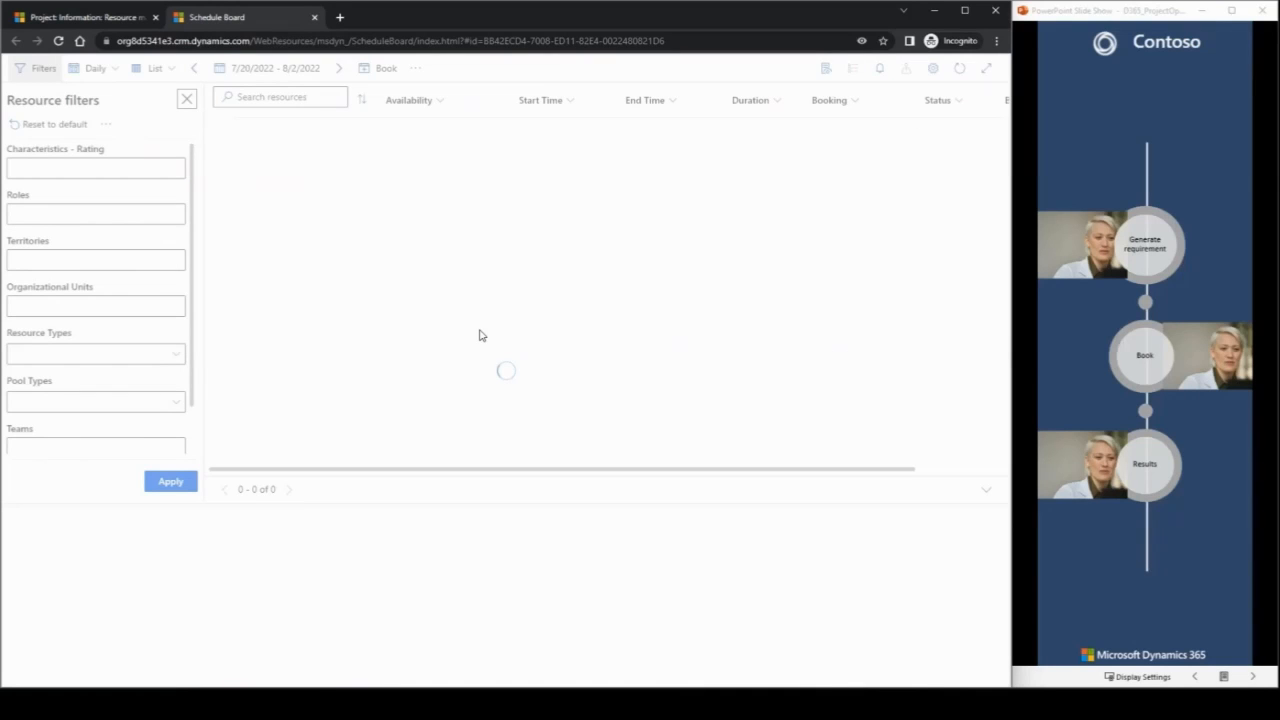
Step: Book the matching resource for the 40-hour requirement as a hard booking from 7/25/2022 to 7/29/2022 using Remaining Requirement, and exit the schedule board
left_click(1102, 330)
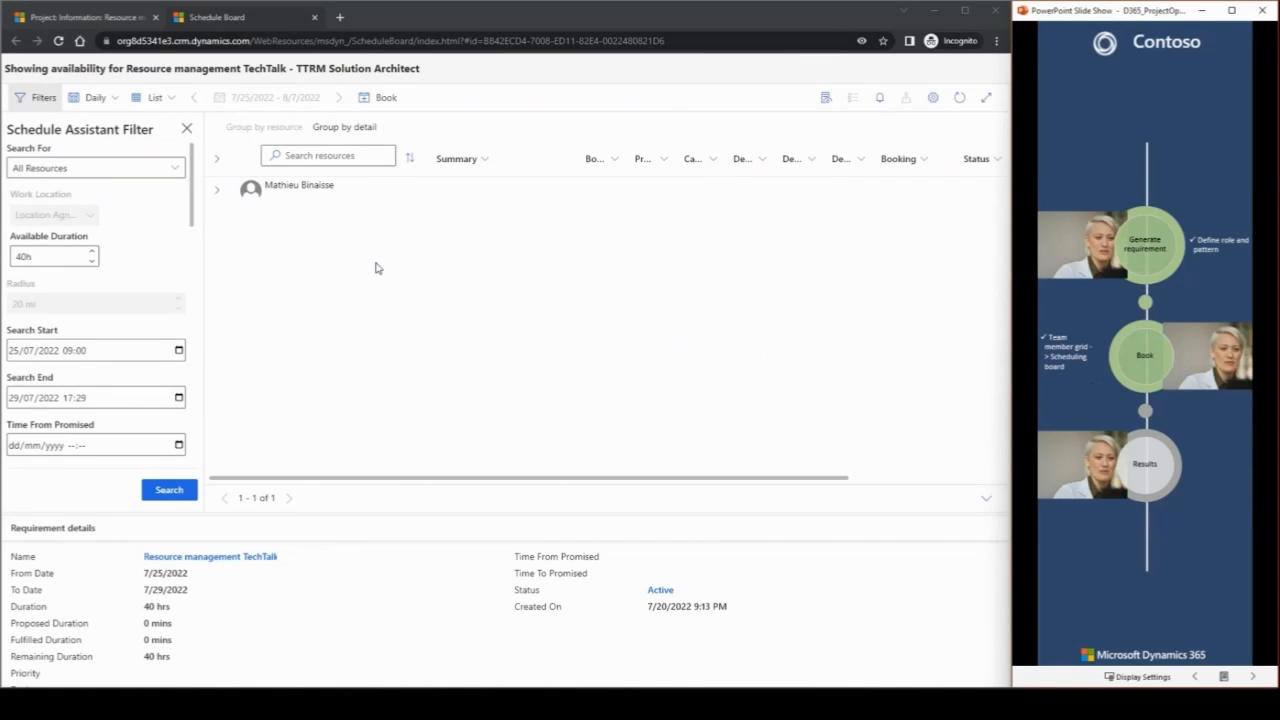
scroll(110, 283, "down", 4)
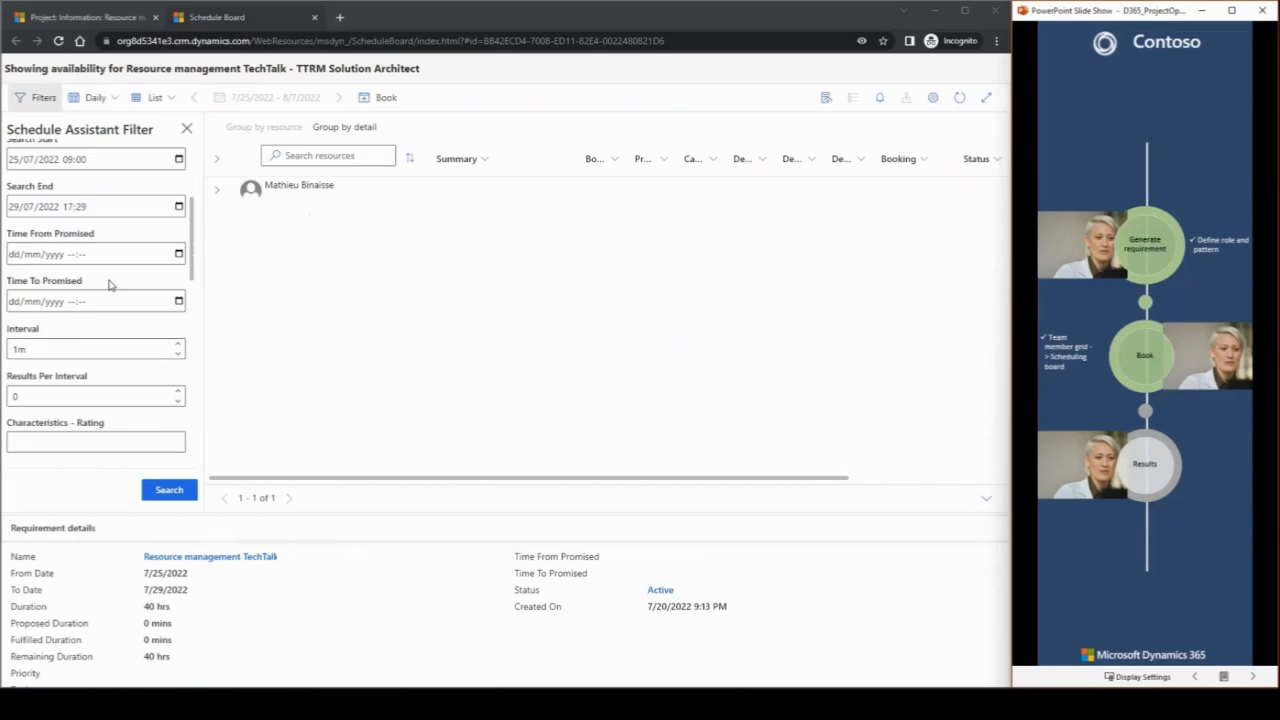
scroll(113, 283, "down", 3)
scroll(160, 272, "up", 6)
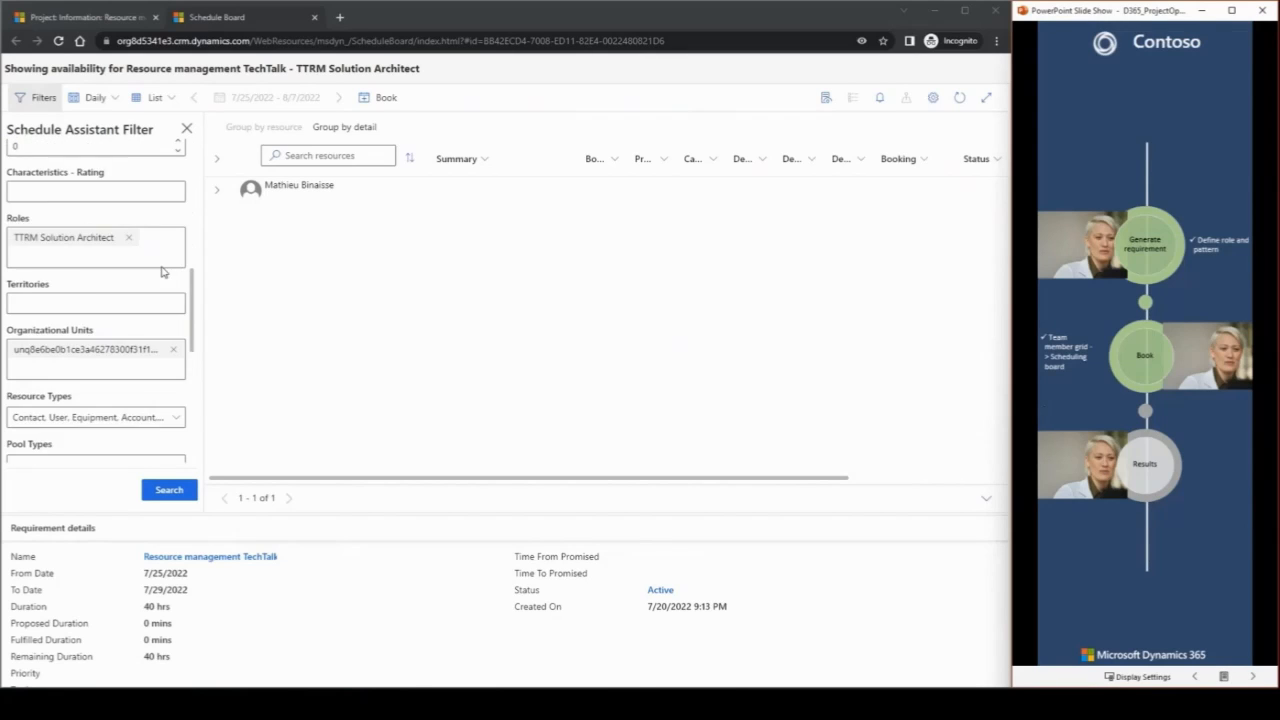
left_click(218, 192)
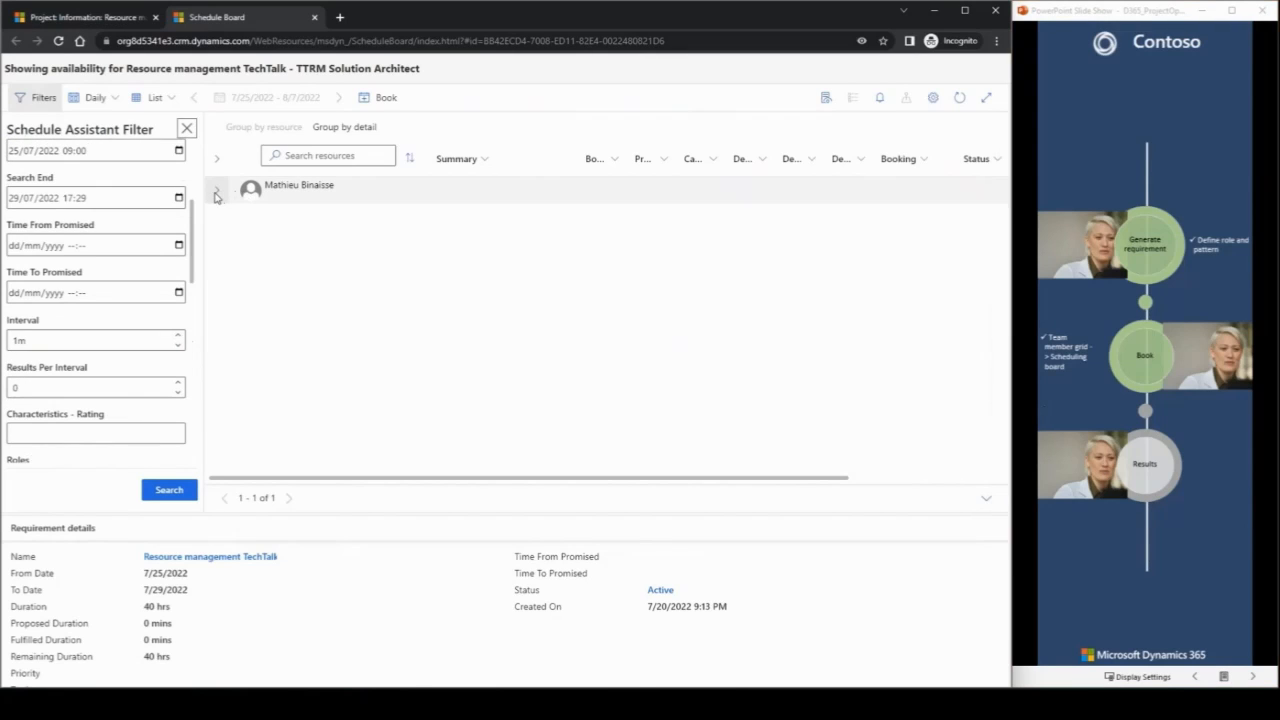
left_click(308, 188)
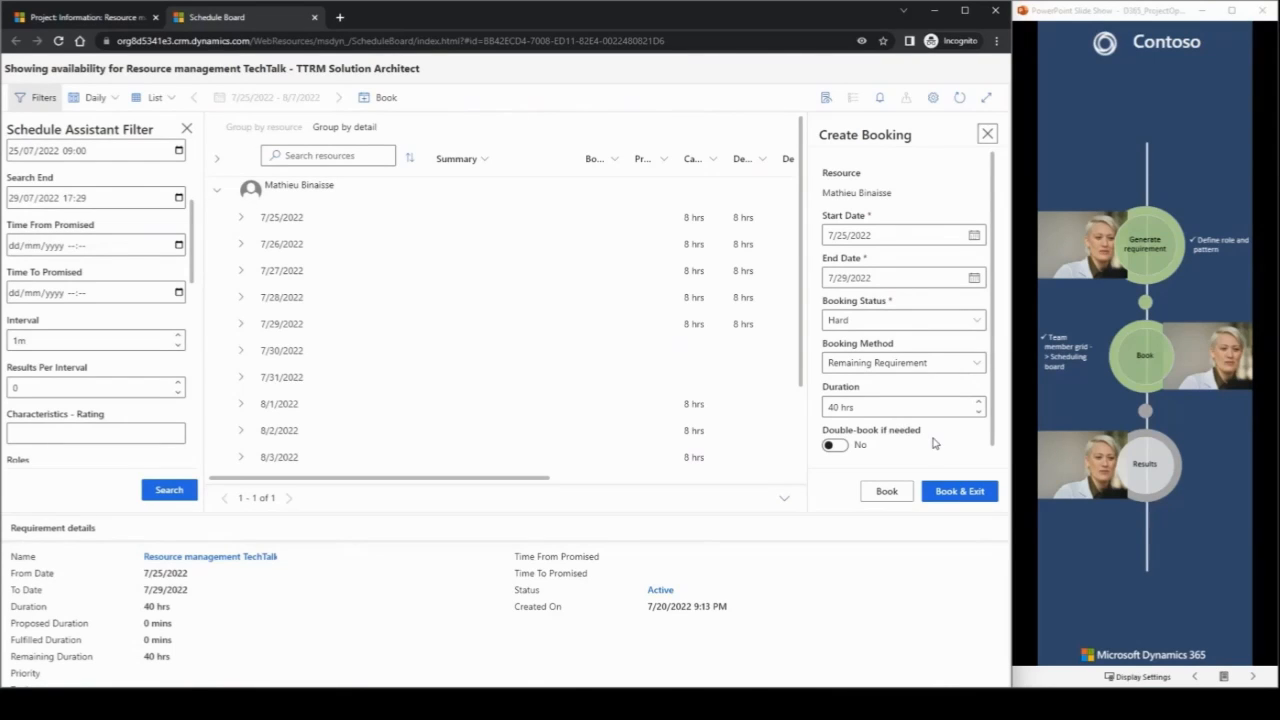
left_click(964, 492)
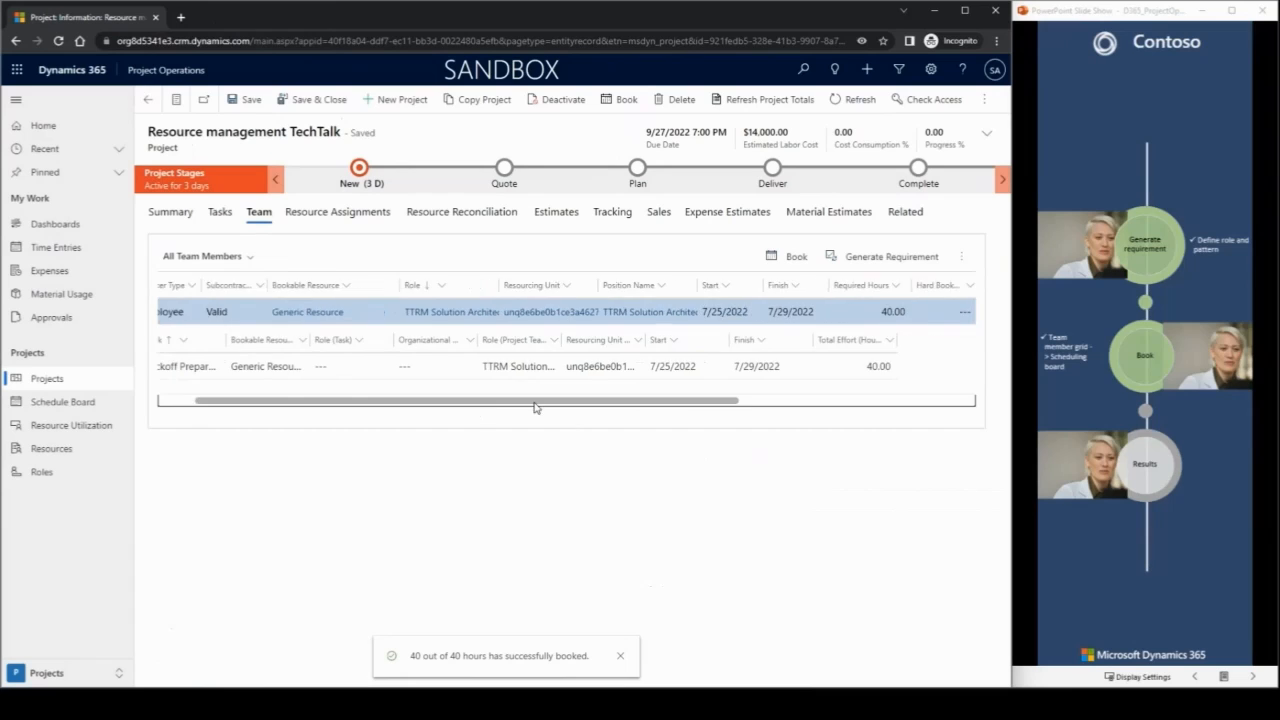
Step: Refresh the project and its team list, and expand the booked member's entry to check the assigned task, dates and effort
left_click(855, 99)
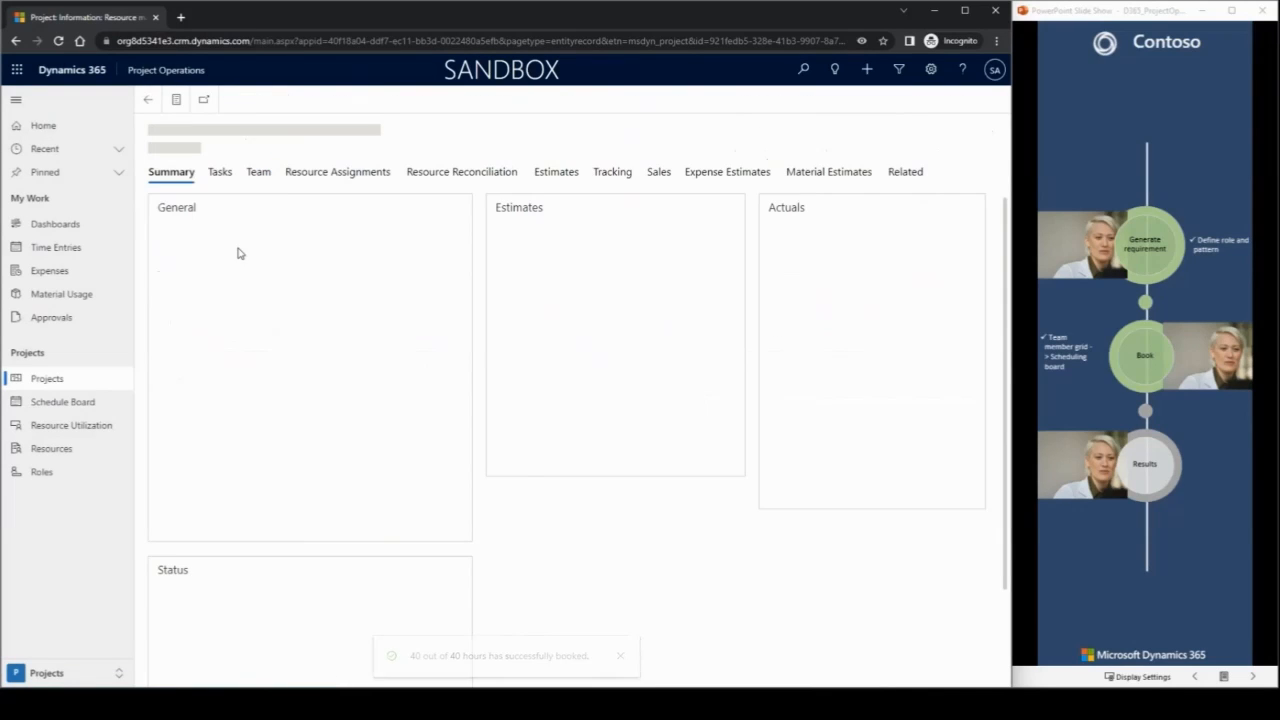
left_click(259, 213)
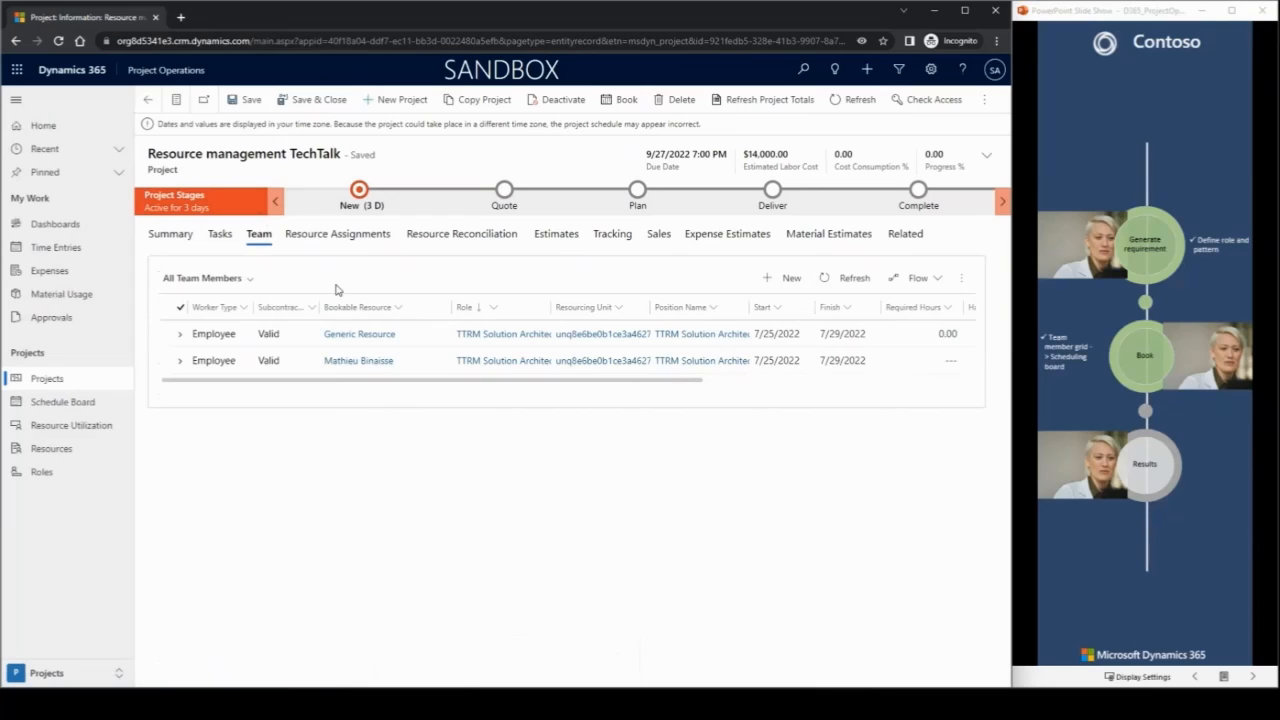
left_click(828, 280)
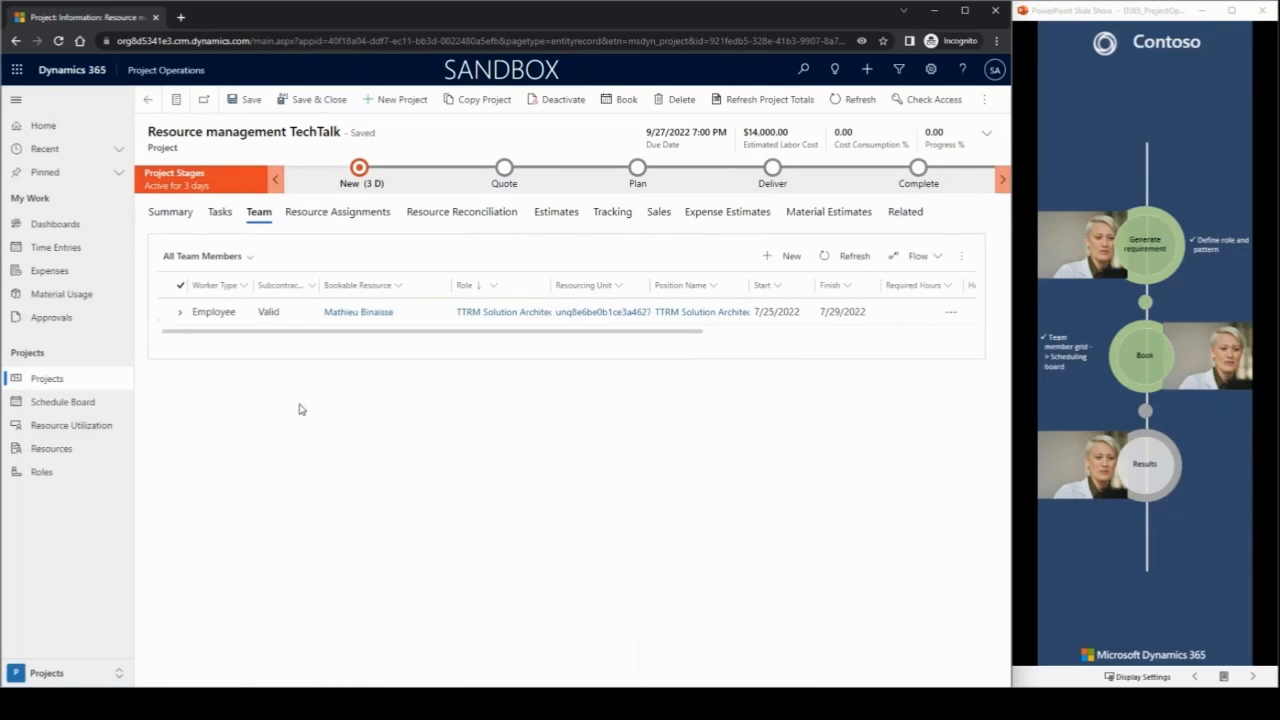
left_click(180, 314)
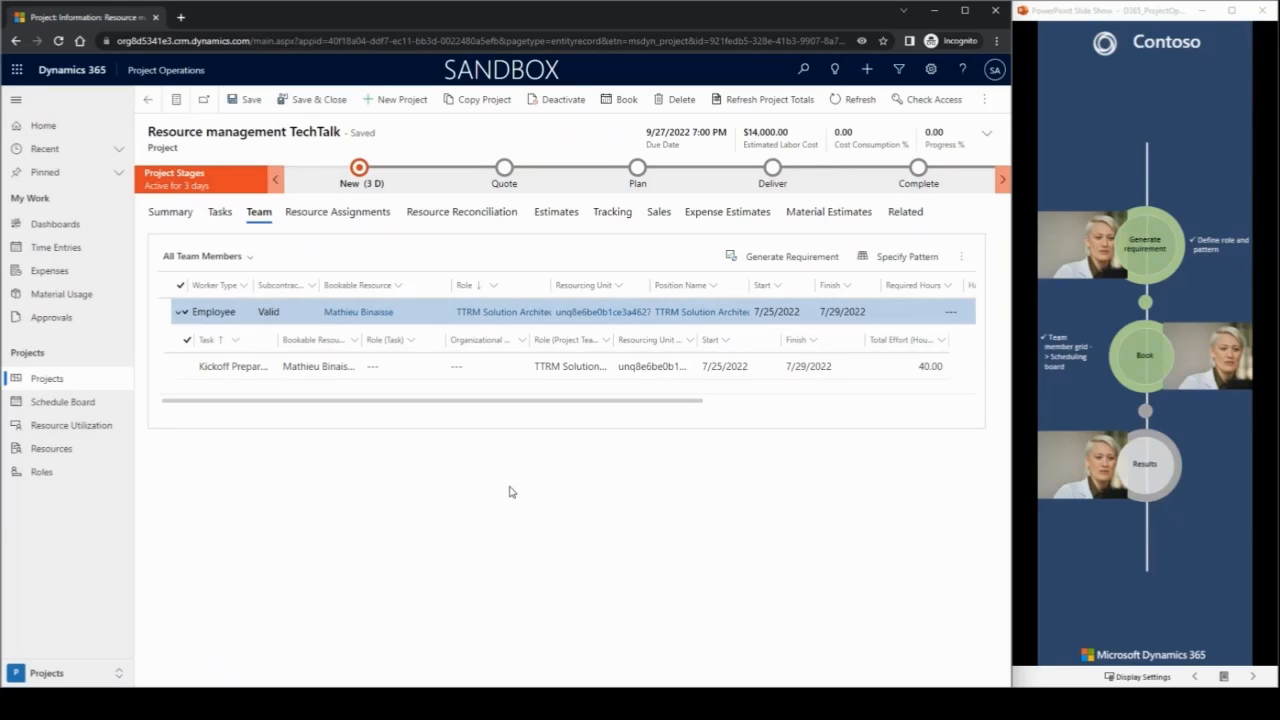
left_click_drag(509, 403, 466, 429)
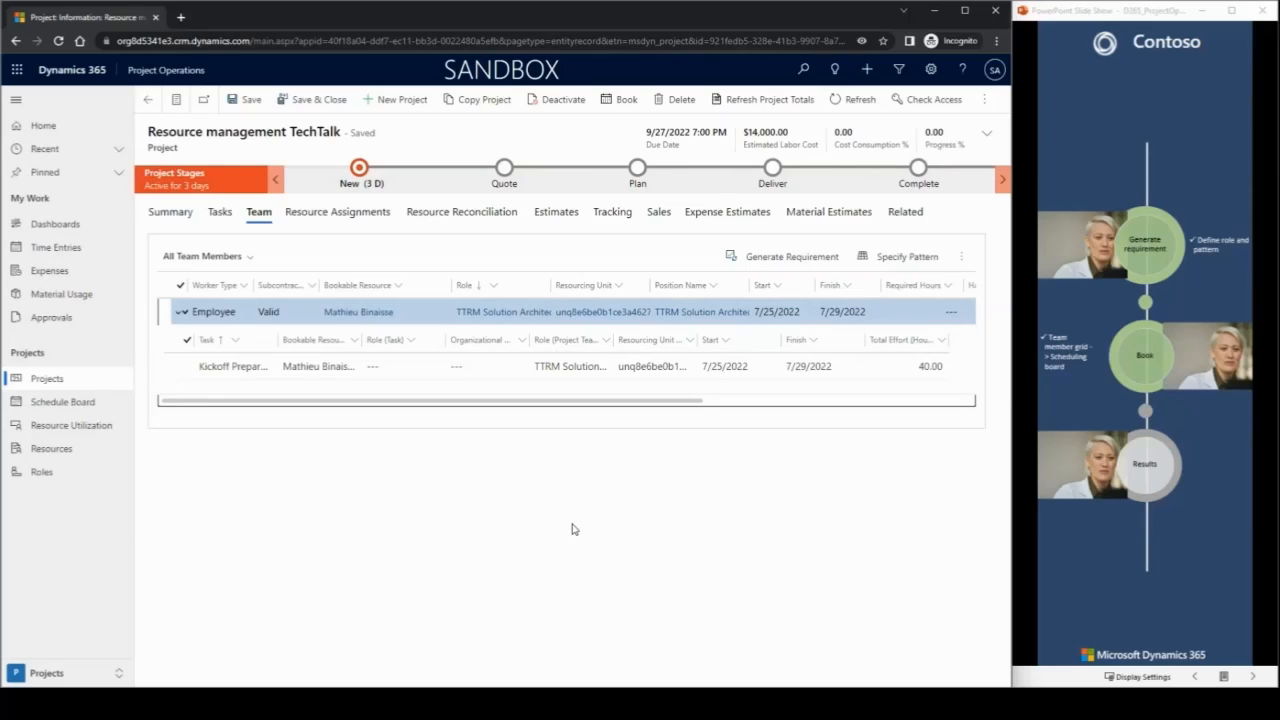
mouse_move(543, 400)
left_mouse_down()
mouse_move(703, 410)
mouse_move(529, 420)
left_mouse_up()
left_click(1052, 625)
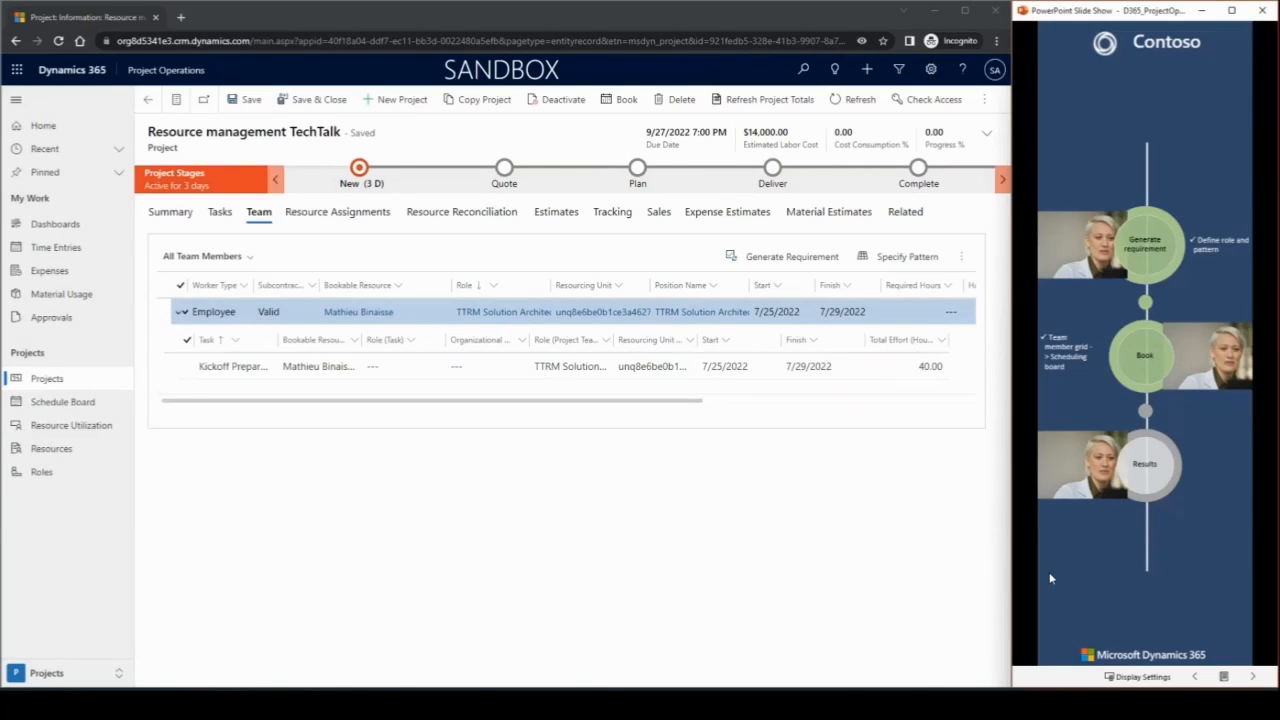
left_click(1055, 584)
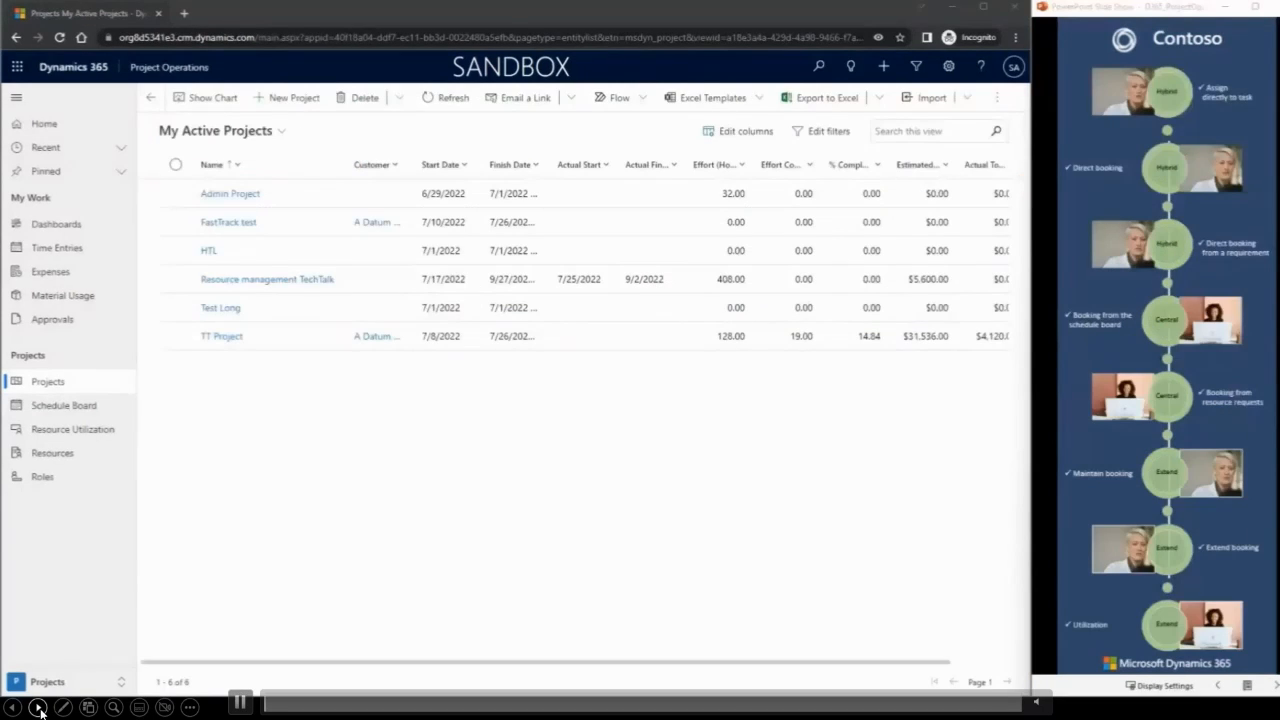
left_click(38, 708)
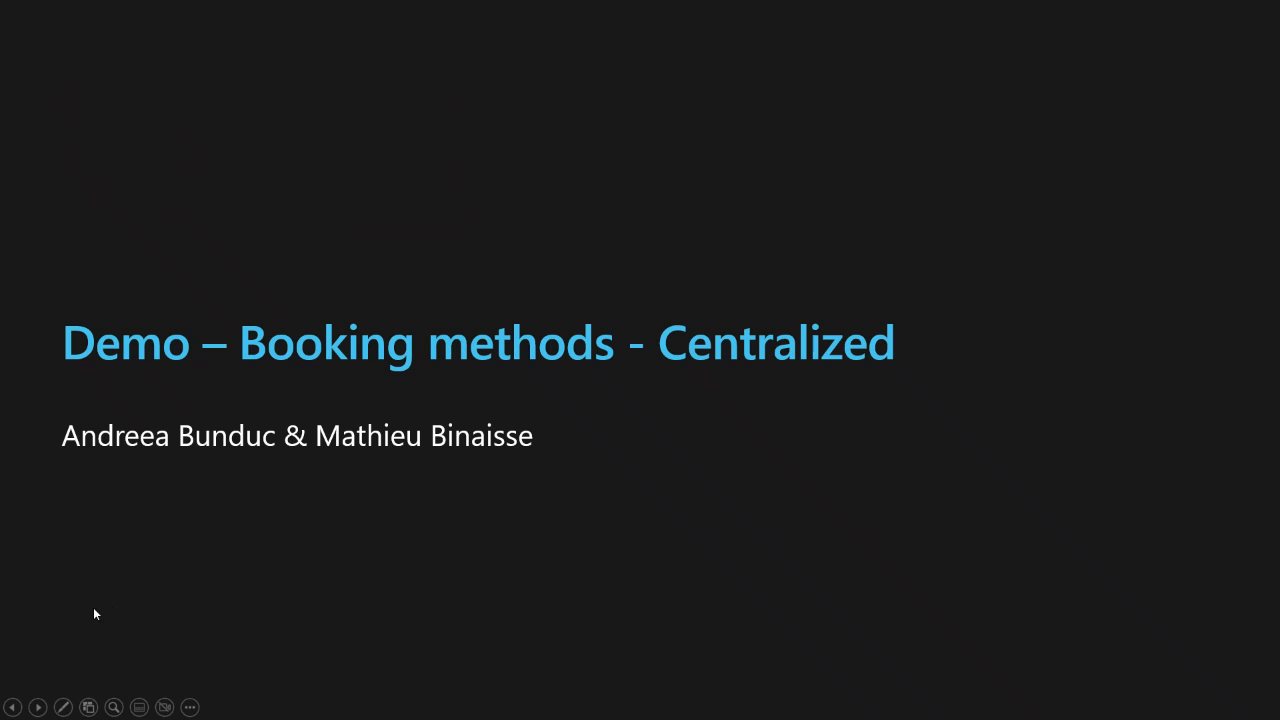
left_click(38, 708)
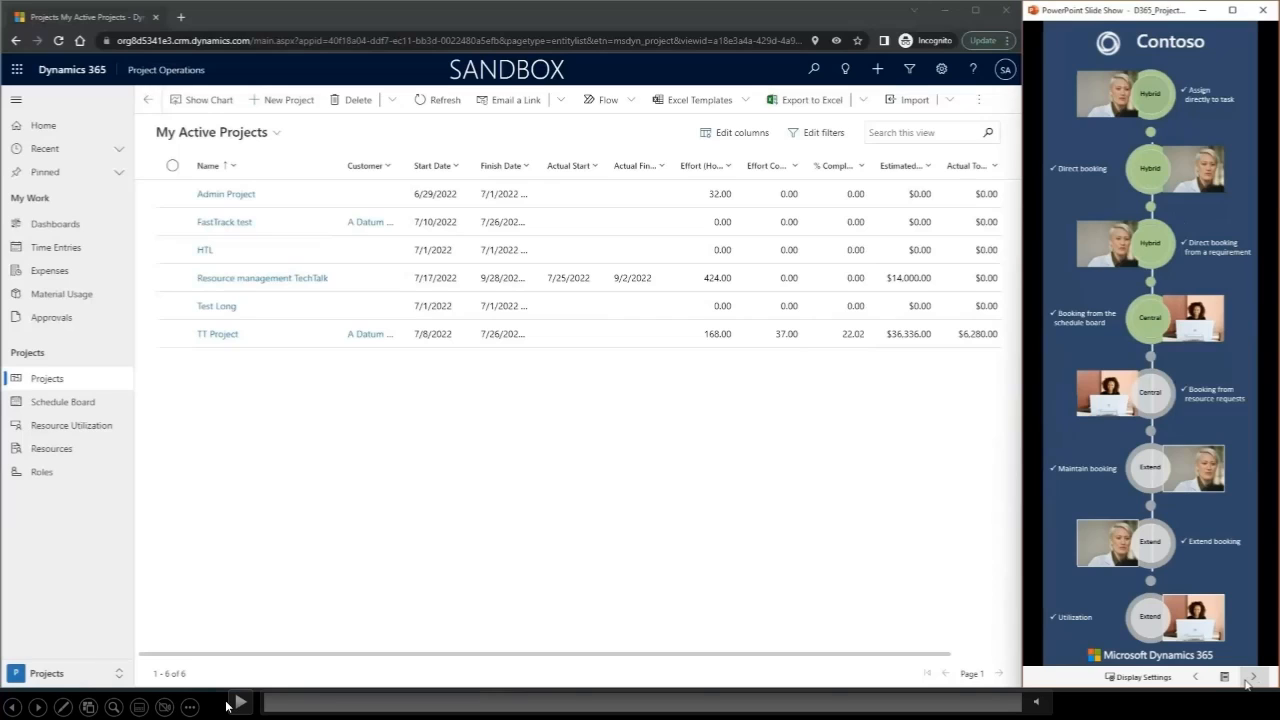
left_click(232, 704)
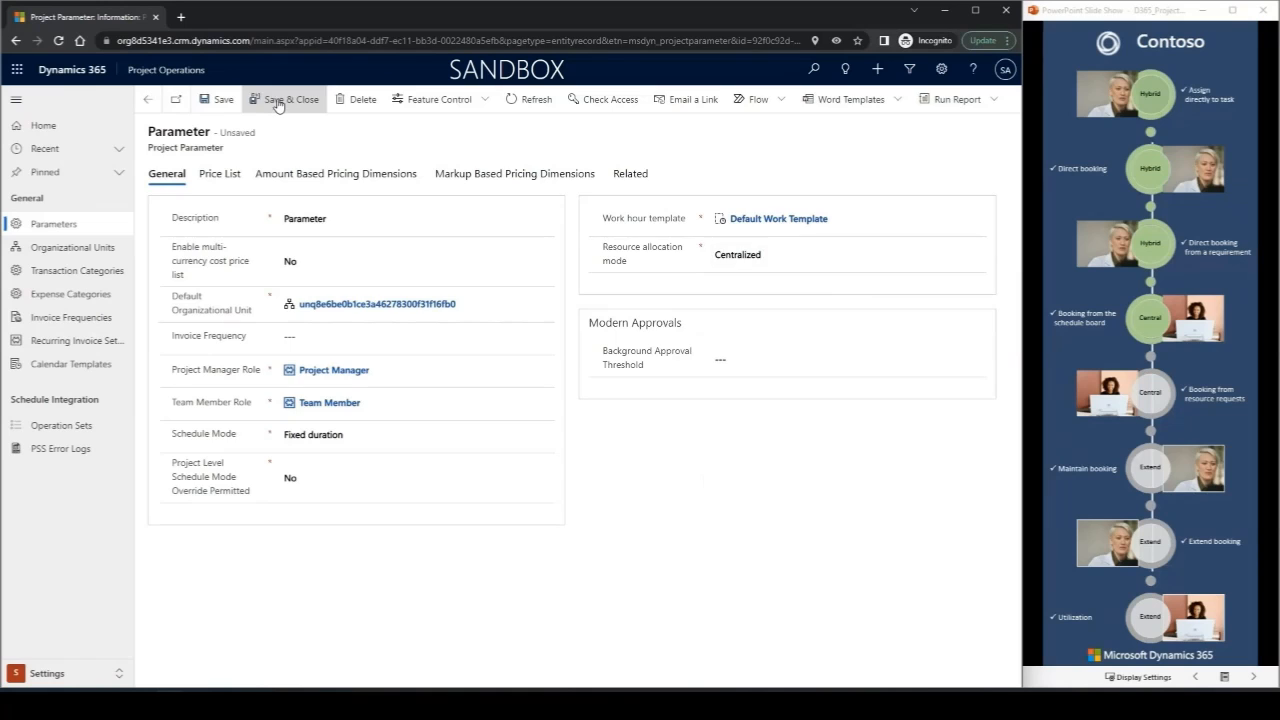
Step: Switch from the Settings area to Projects and open the task grid of the Resource management TechTalk project
left_click(77, 675)
left_click(50, 554)
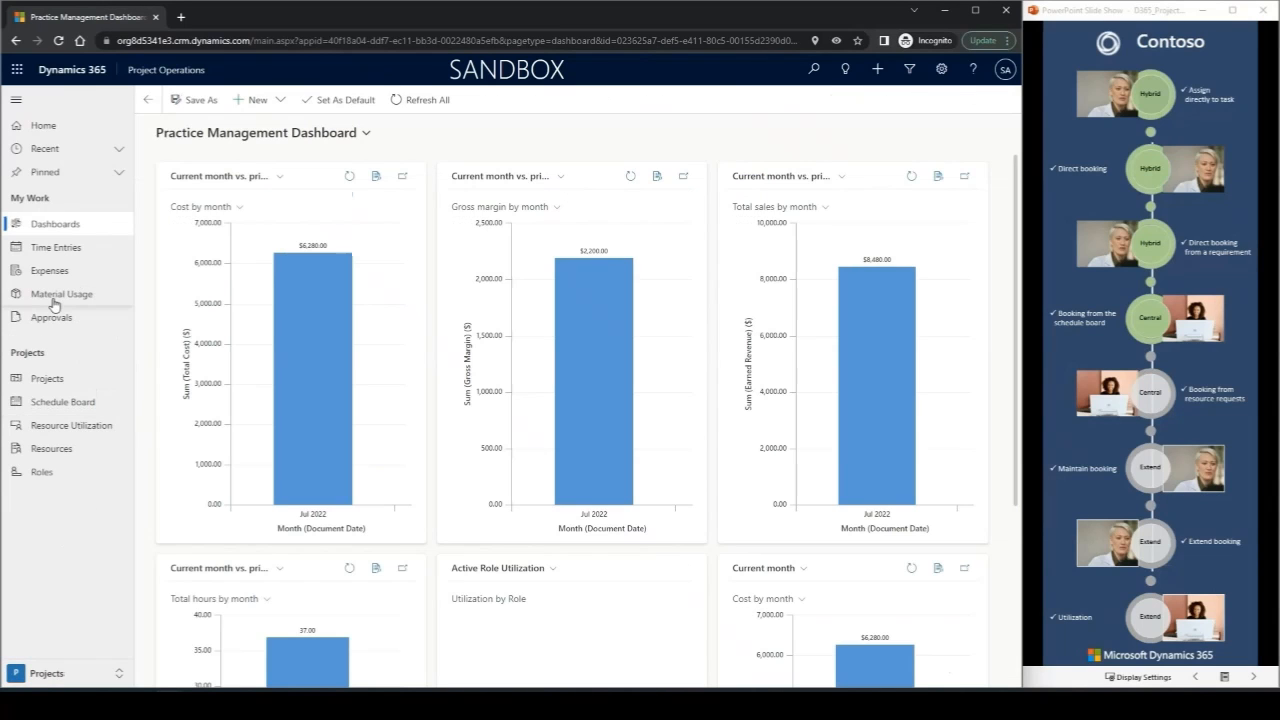
left_click(47, 380)
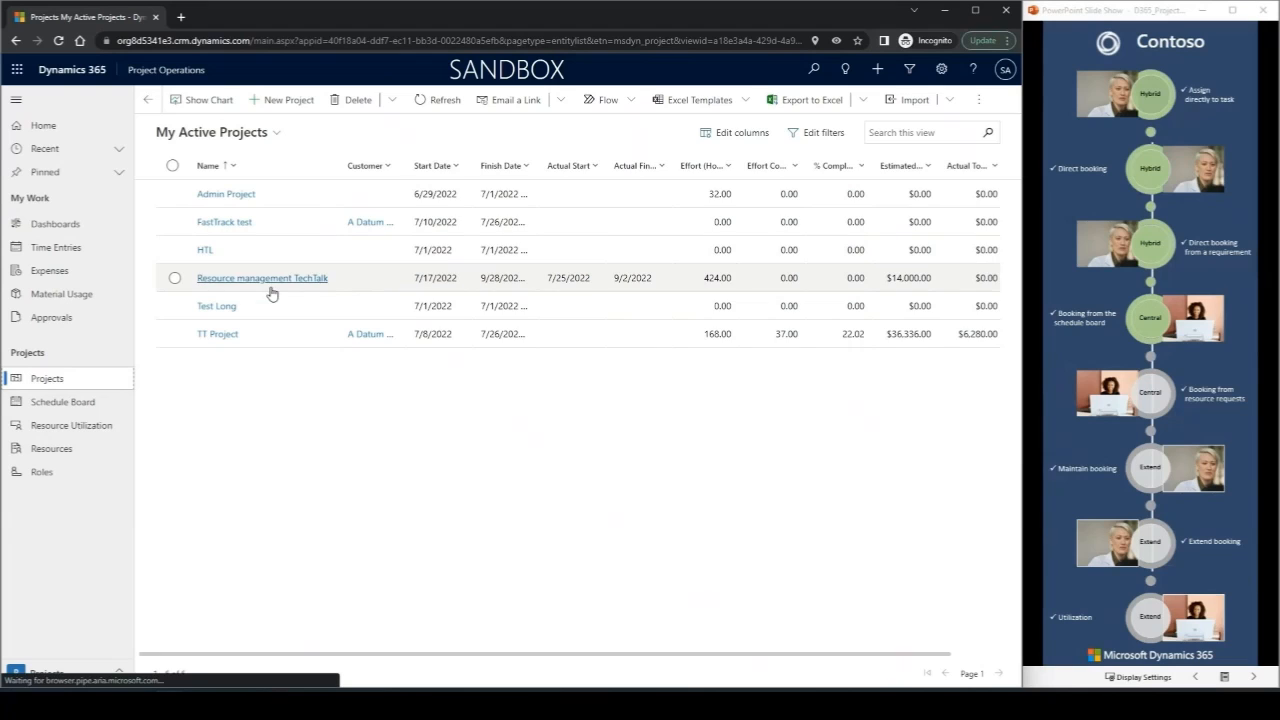
left_click(270, 288)
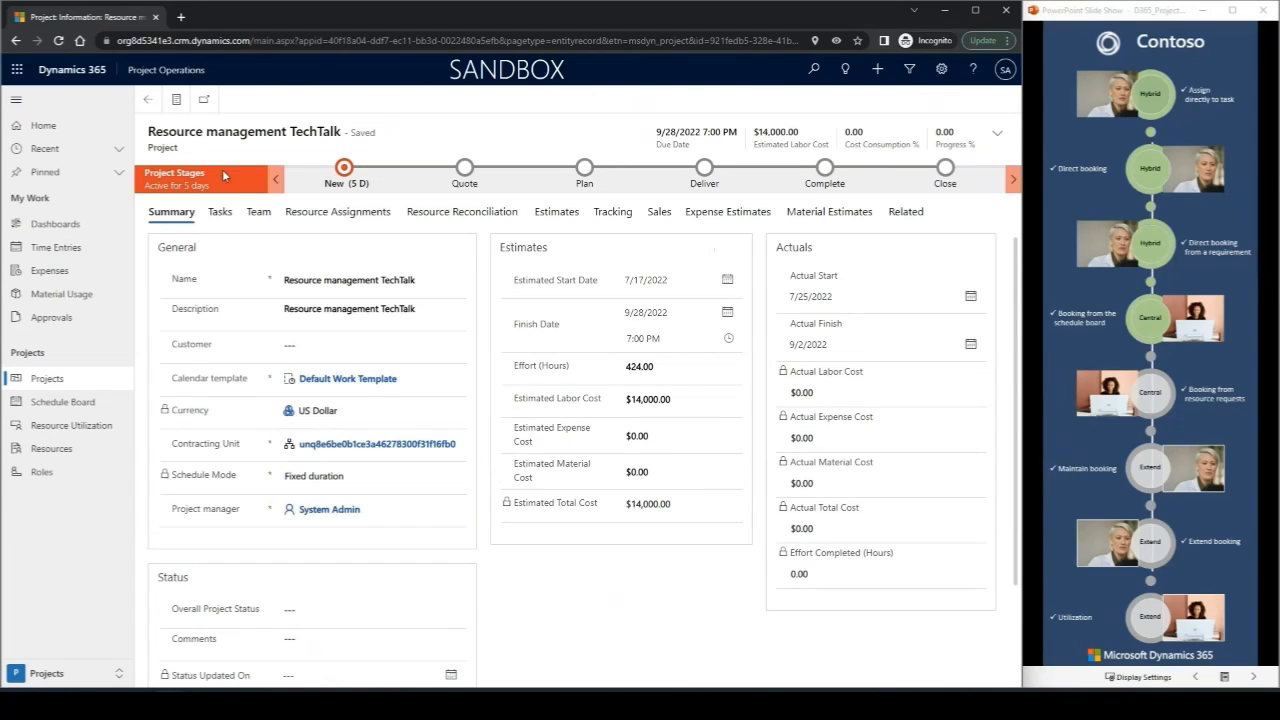
left_click(219, 235)
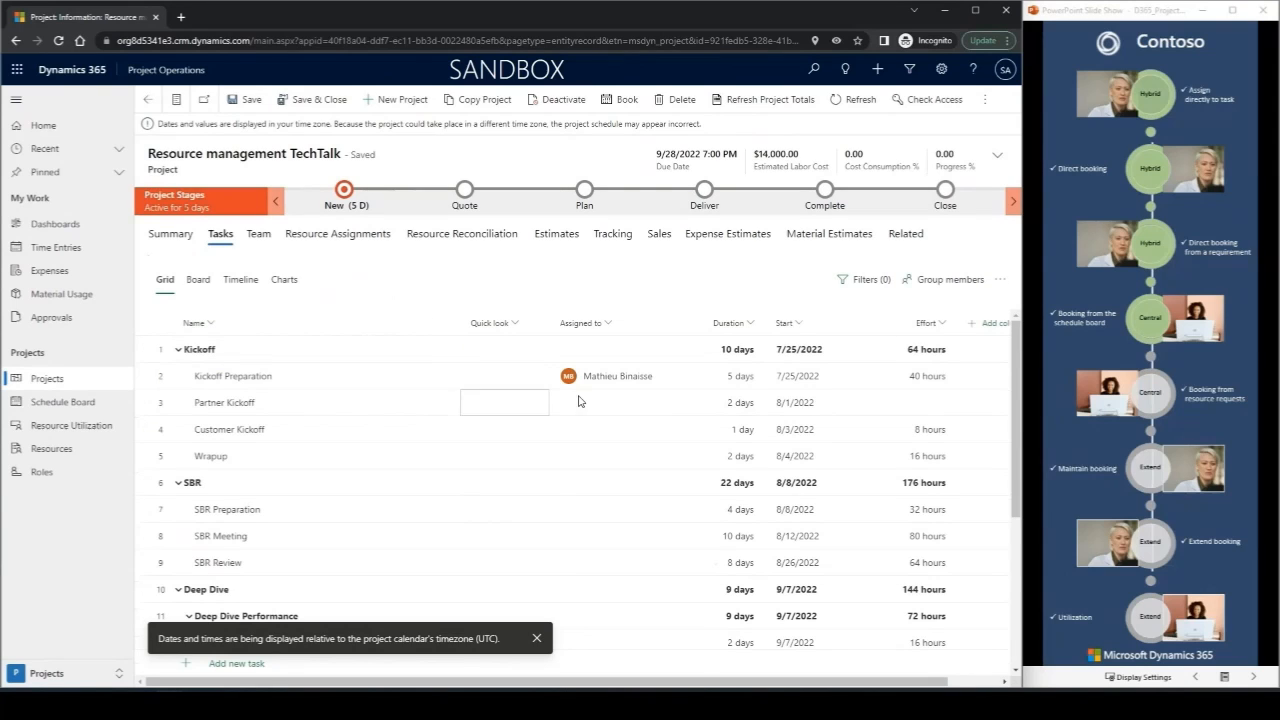
Step: Assign the Partner Kickoff task to a new generic resource with the role TTRM Project Manager
left_click(657, 404)
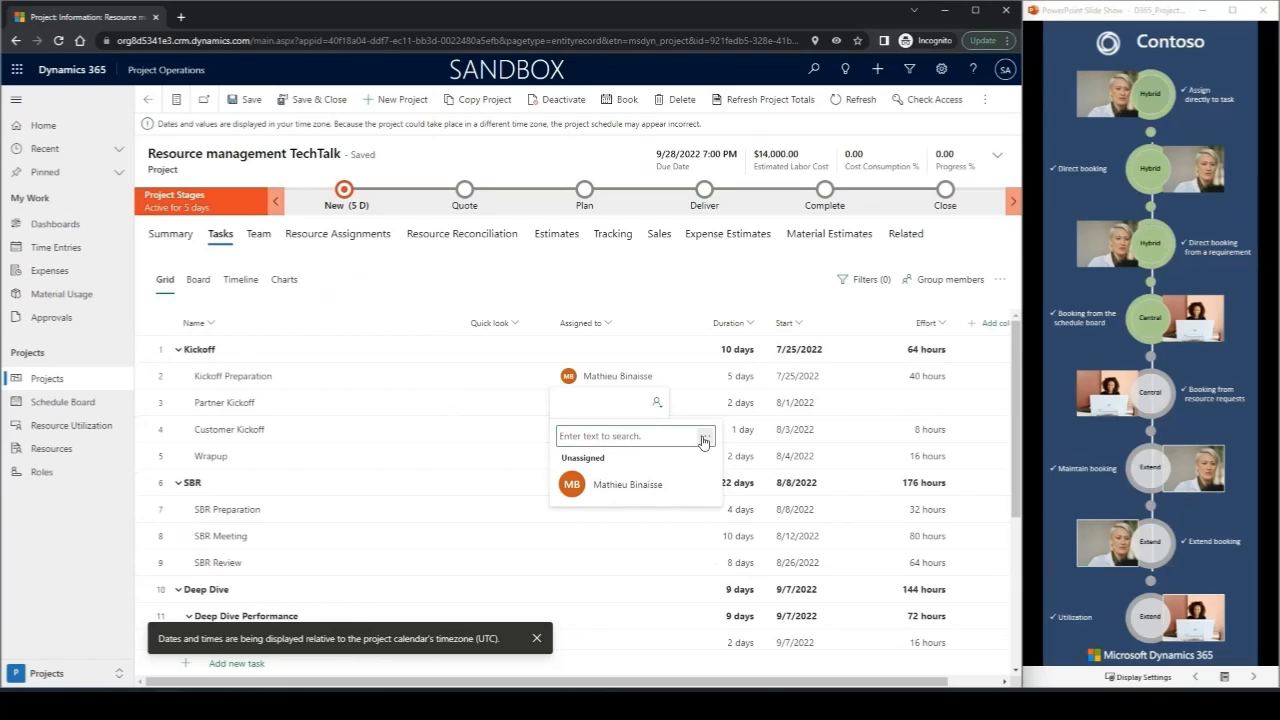
left_click(708, 414)
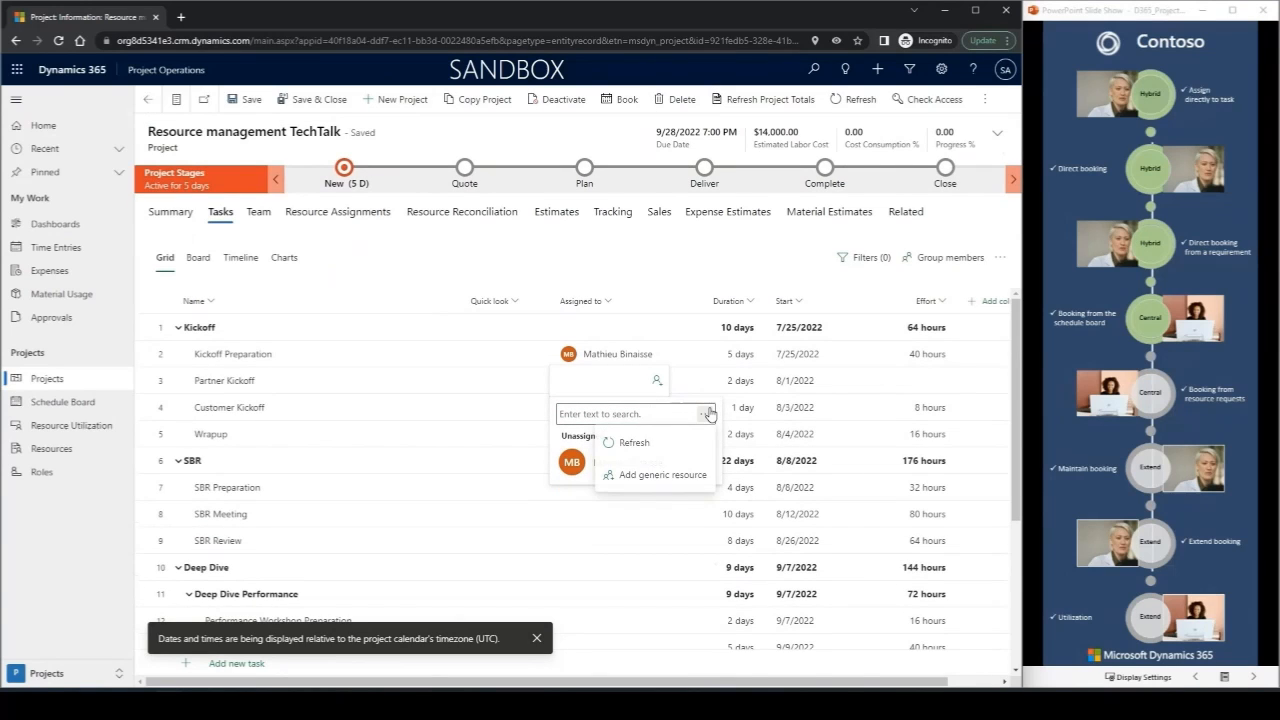
left_click(663, 475)
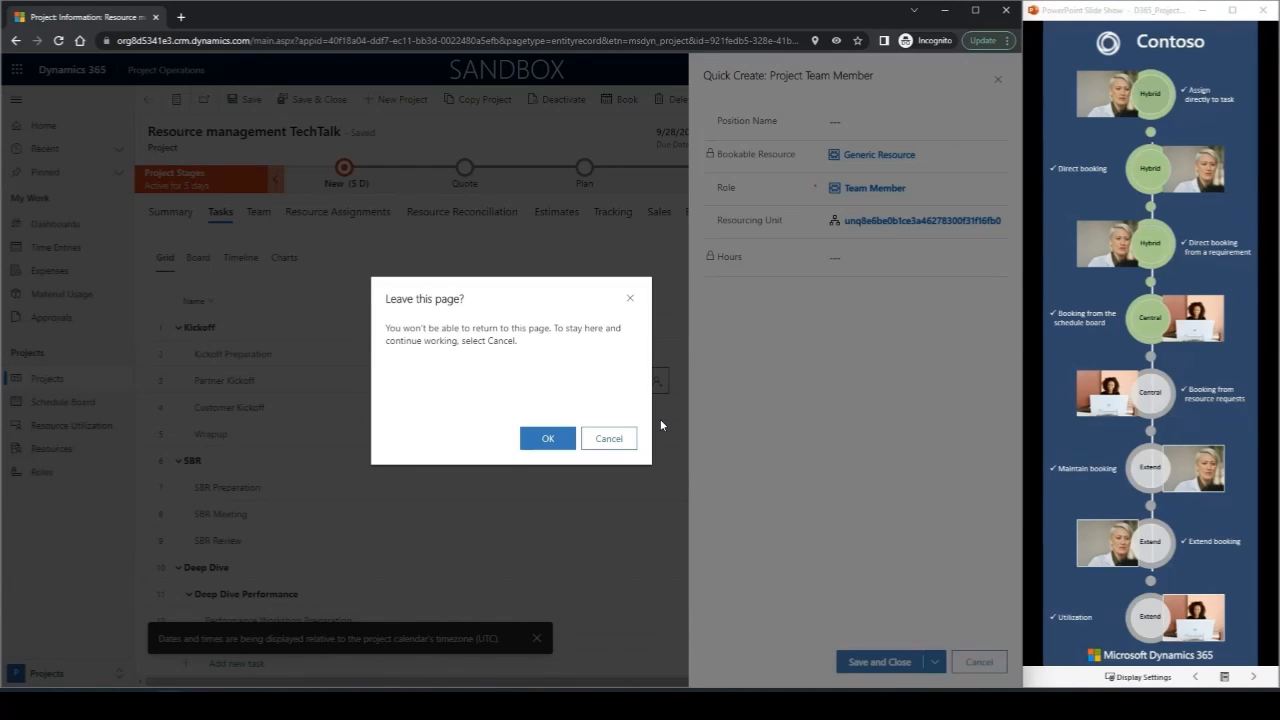
left_click(609, 438)
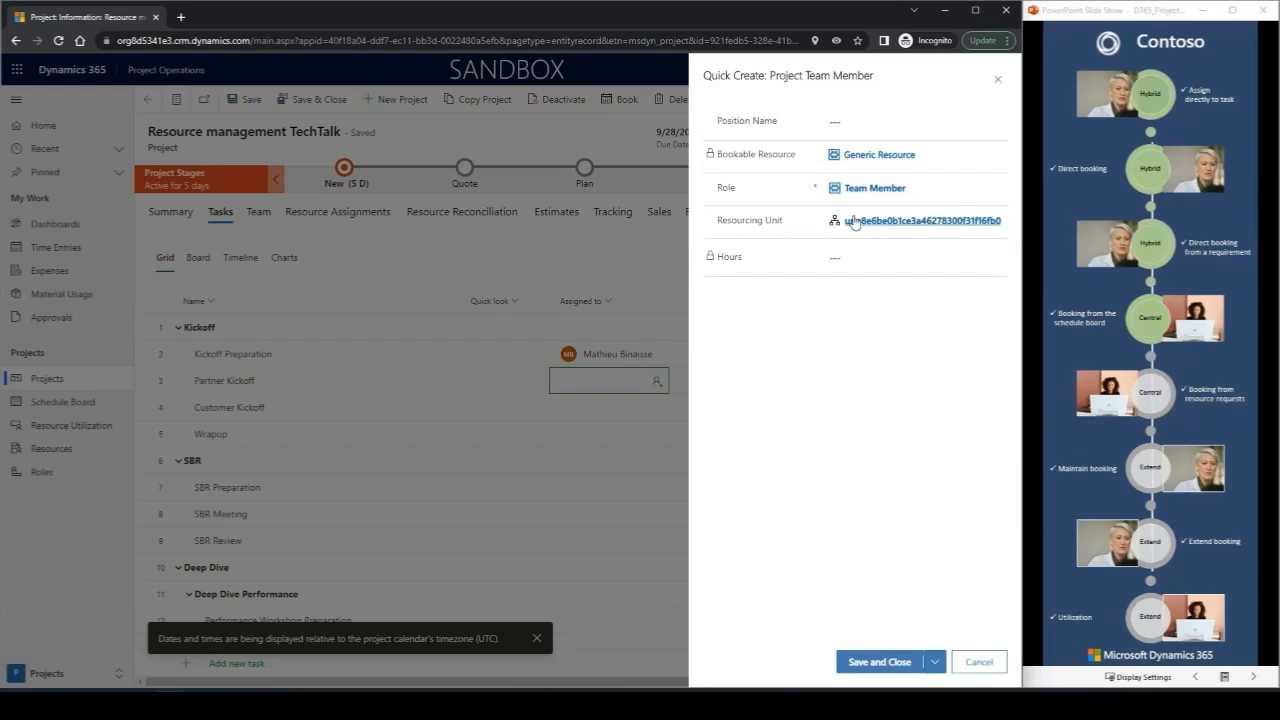
left_click(920, 188)
left_click(914, 187)
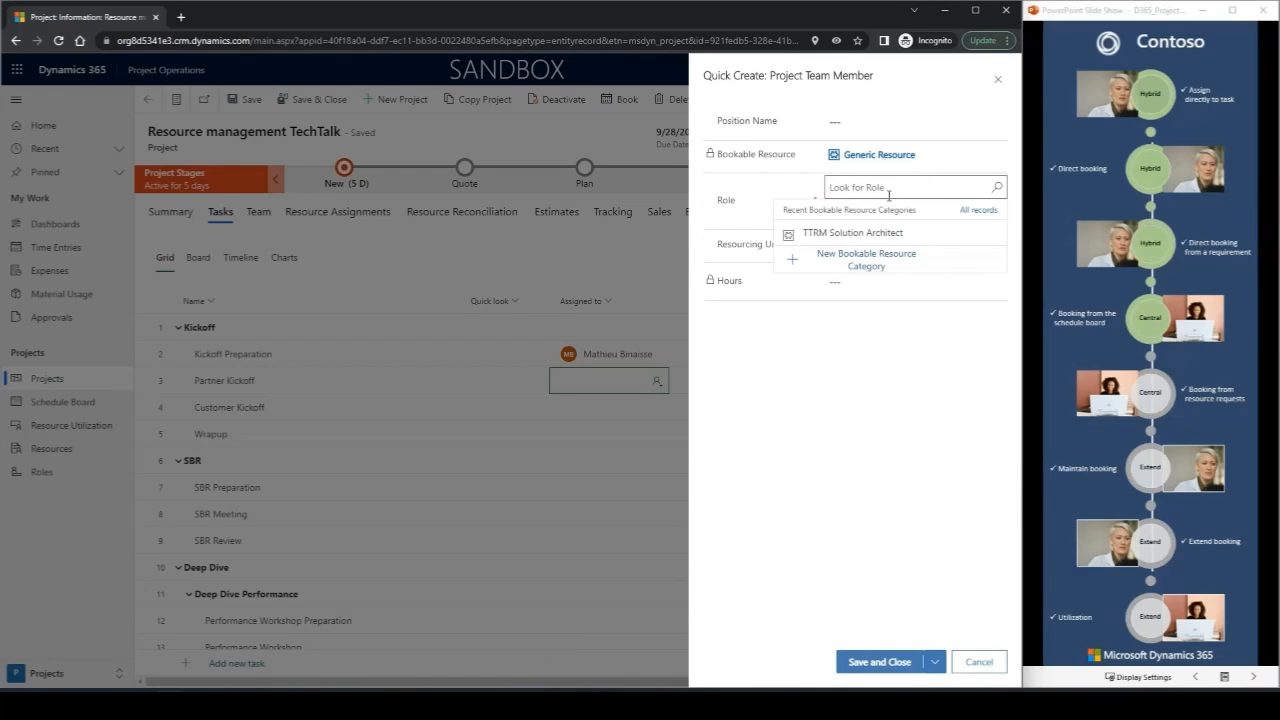
type("ttrm")
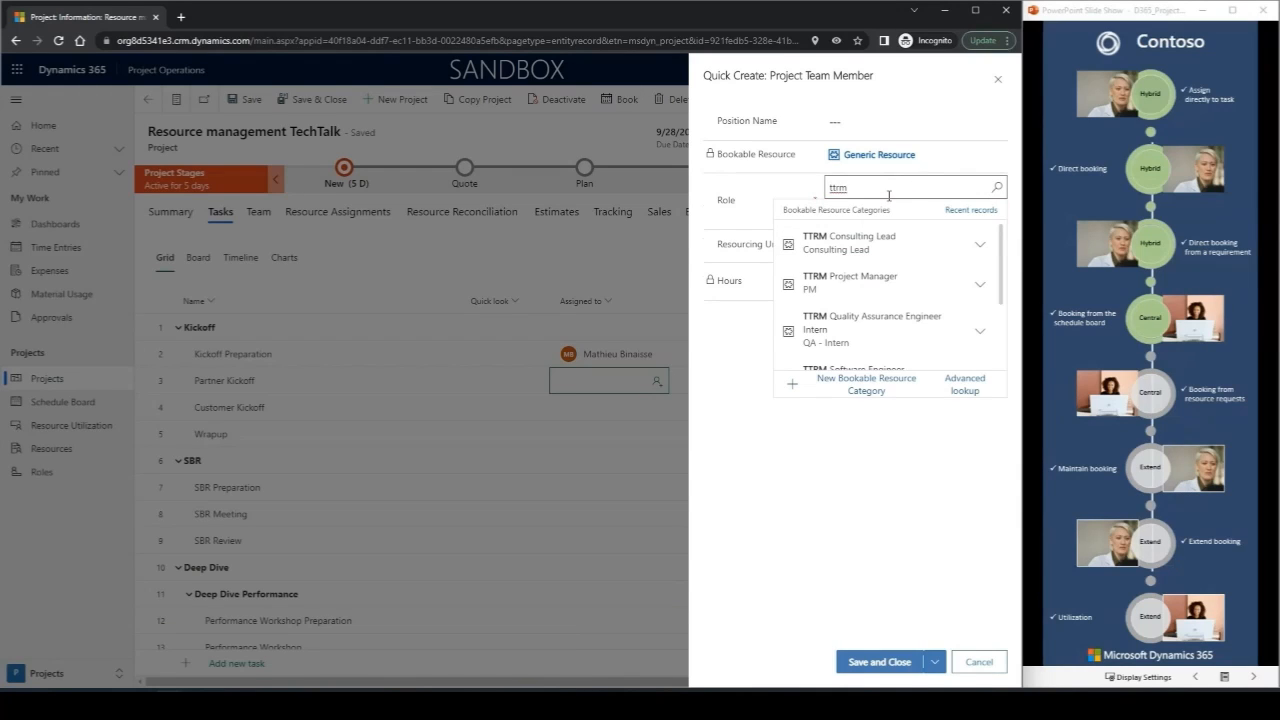
left_click(855, 279)
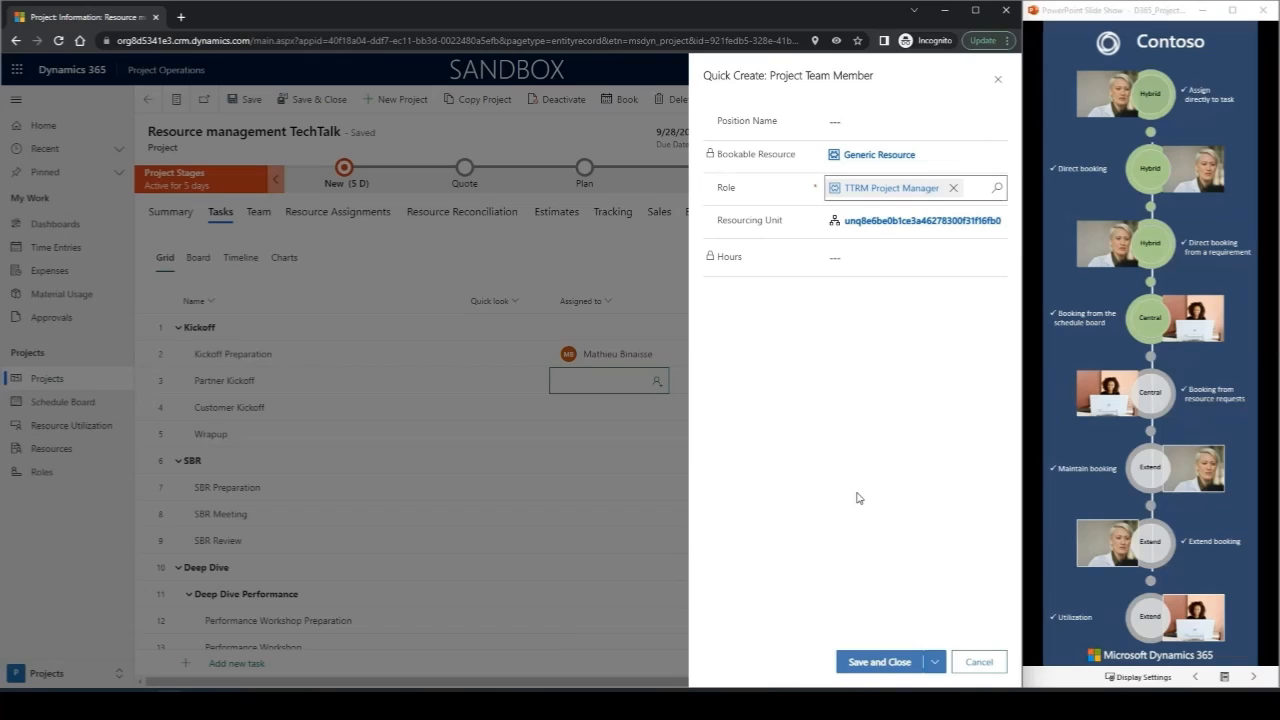
left_click(883, 660)
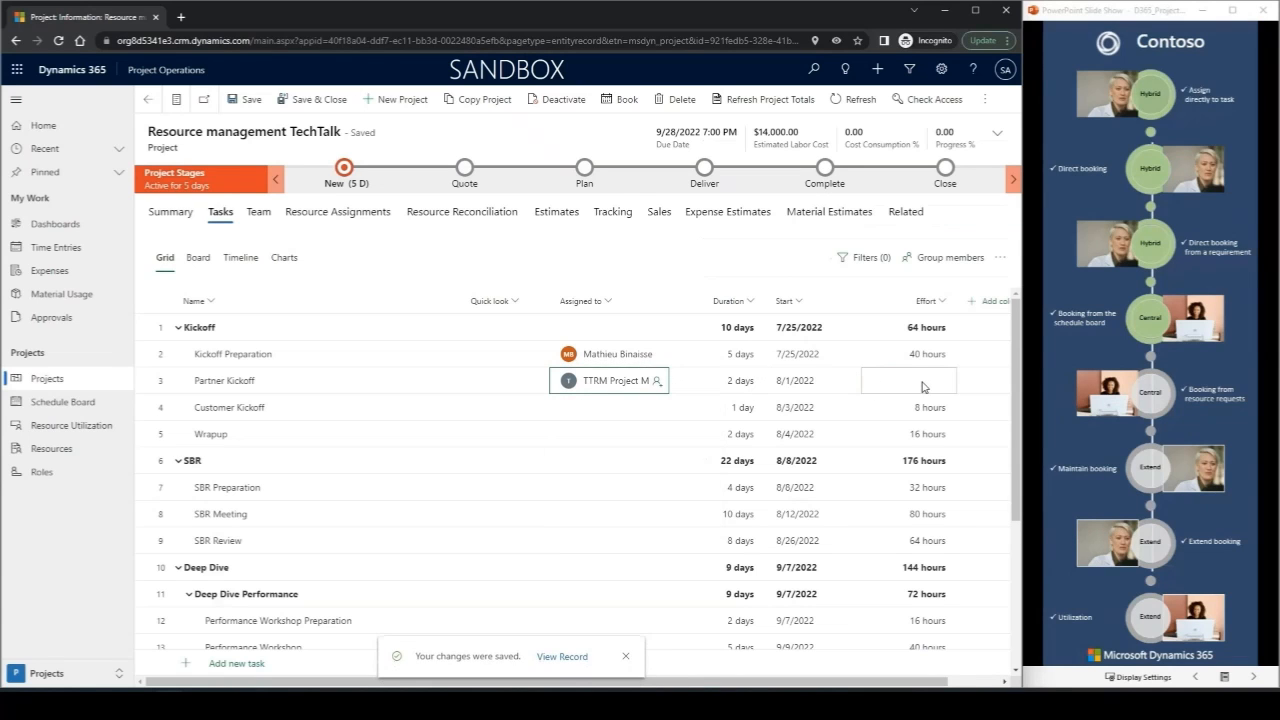
Step: Set the Partner Kickoff task's effort to 10 hours
type("16 hours")
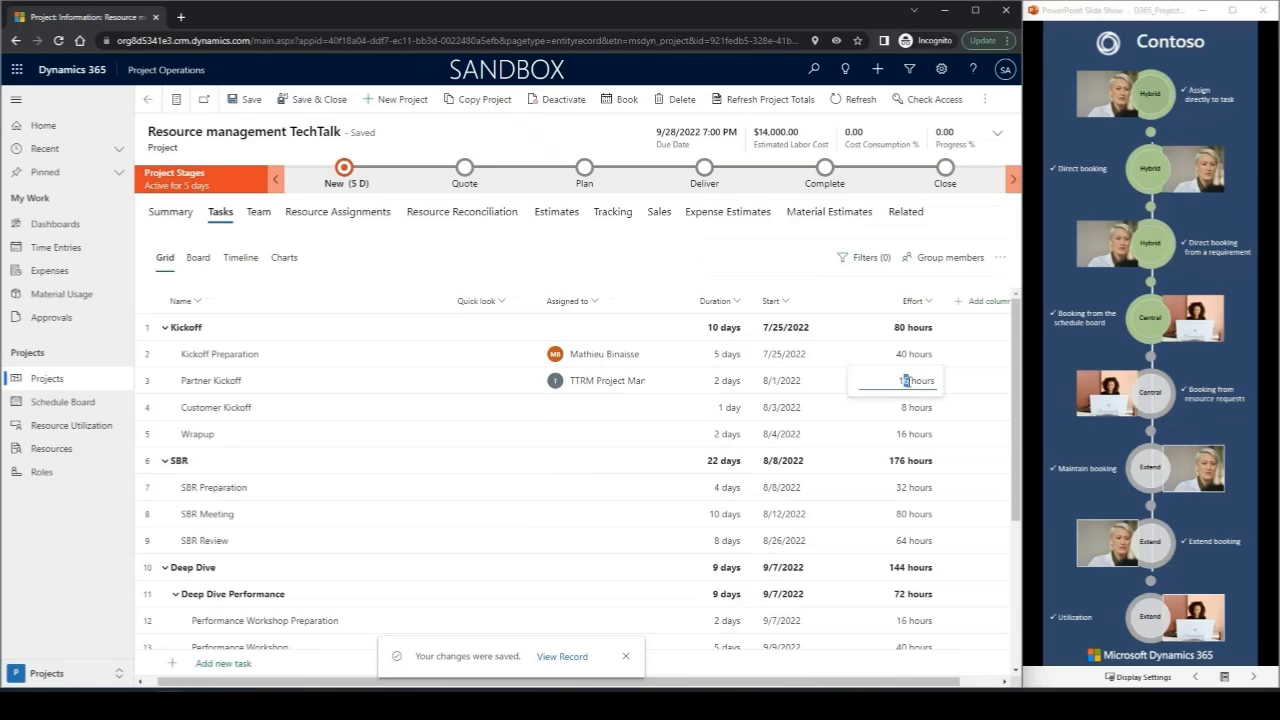
type("0")
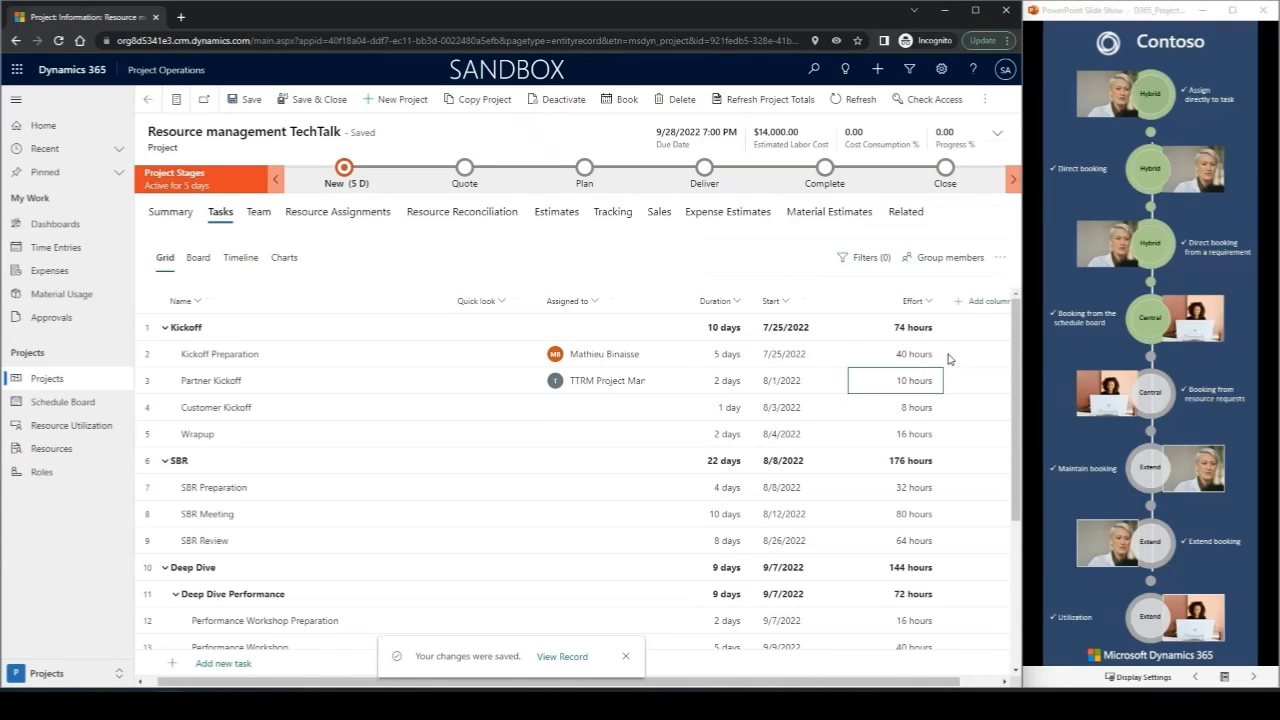
left_click(835, 354)
left_click(835, 354)
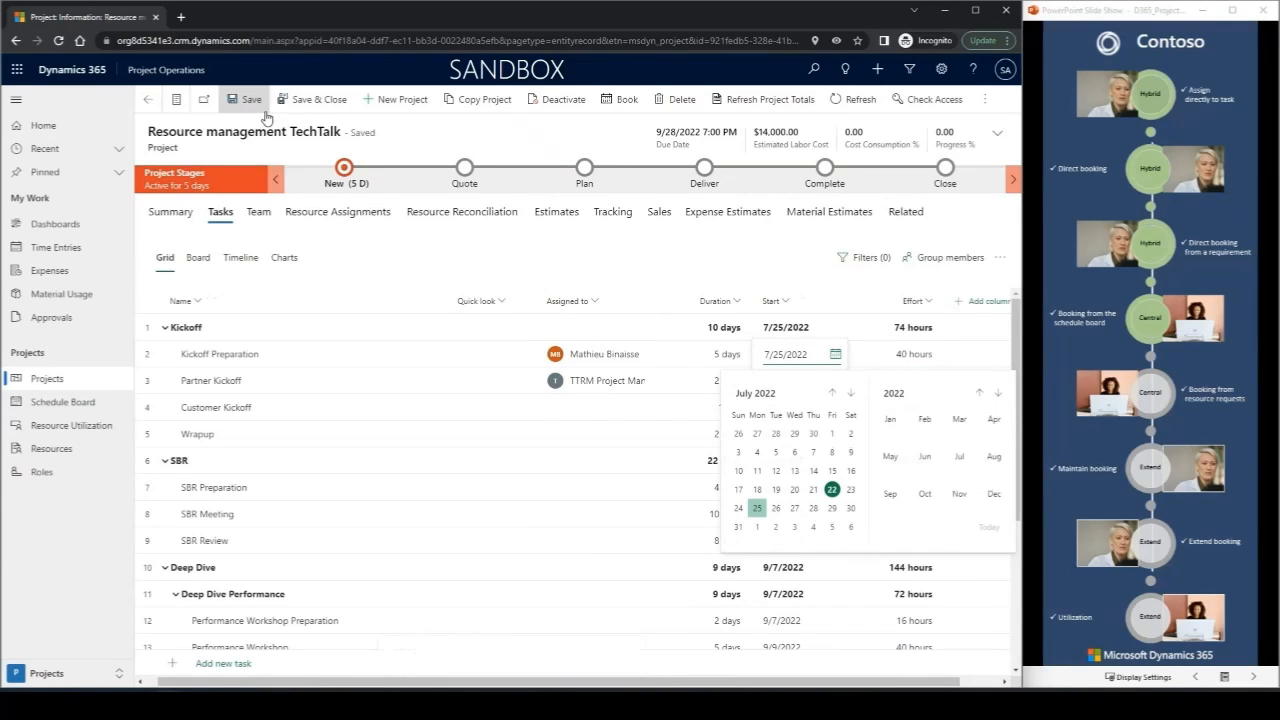
Step: Check the generic TTRM Project Manager's assigned task in the project team and generate its resource requirement
left_click(260, 212)
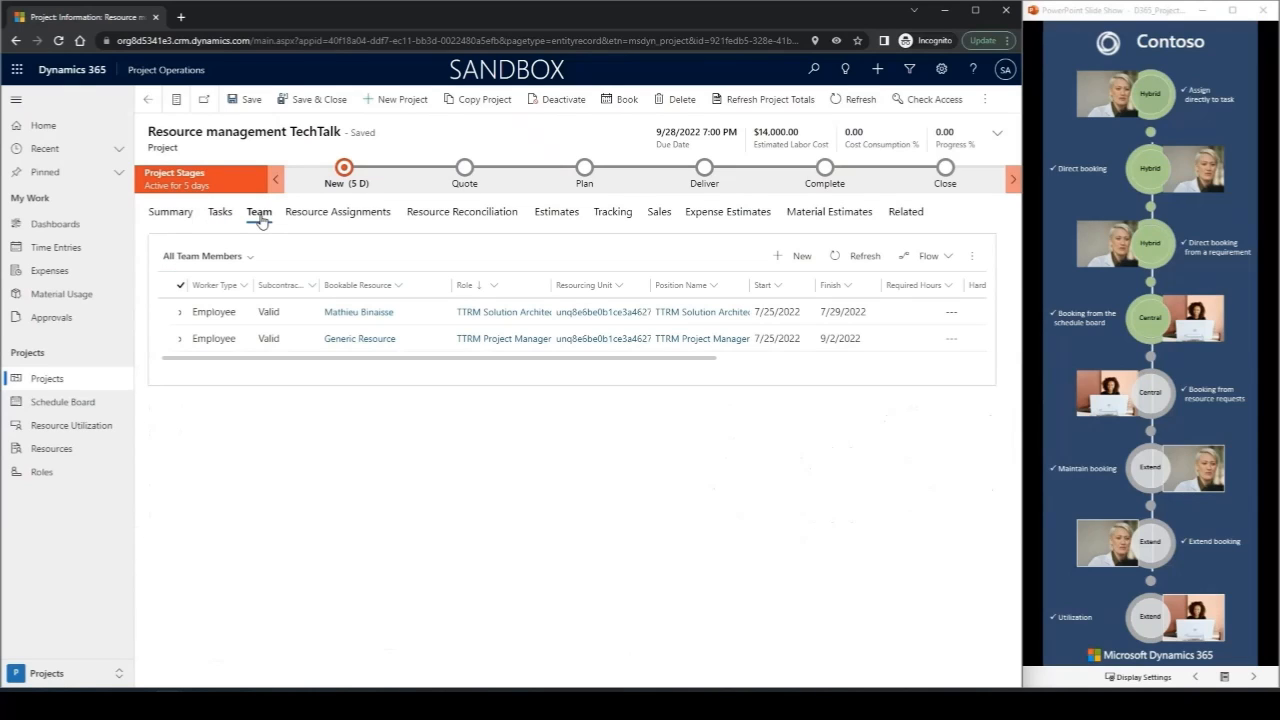
left_click(181, 341)
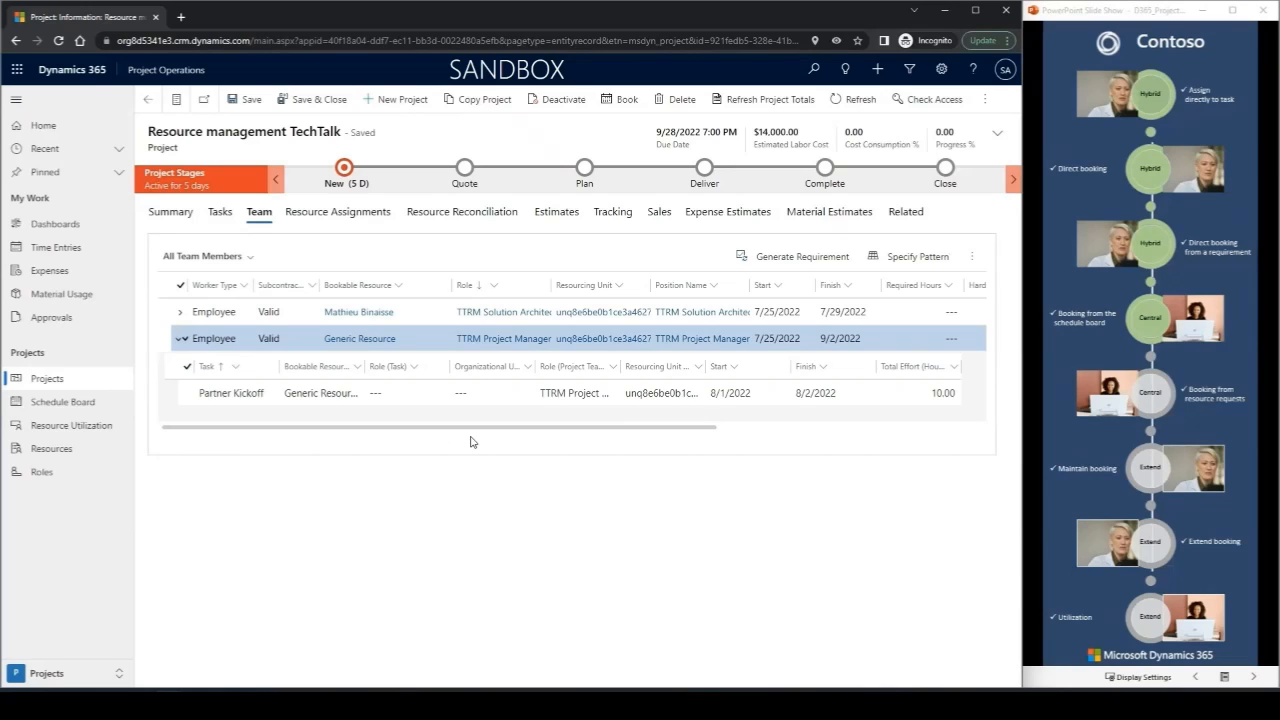
left_click(779, 259)
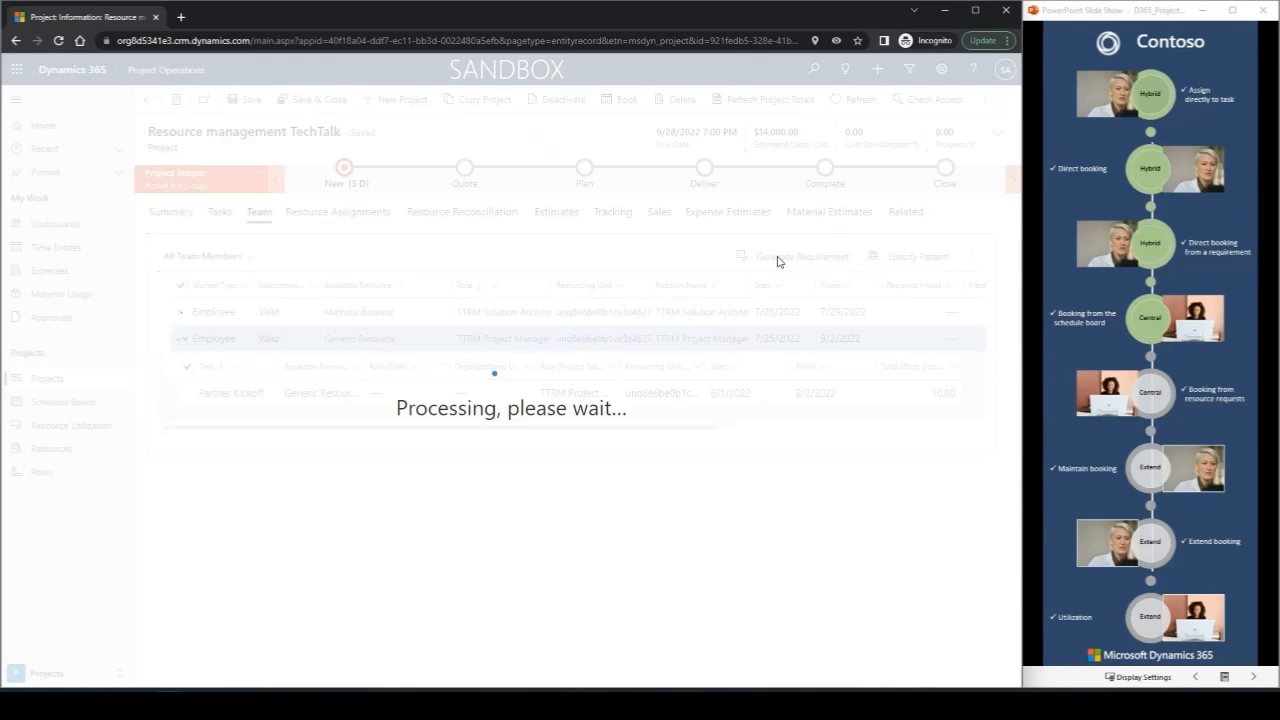
left_click(627, 442)
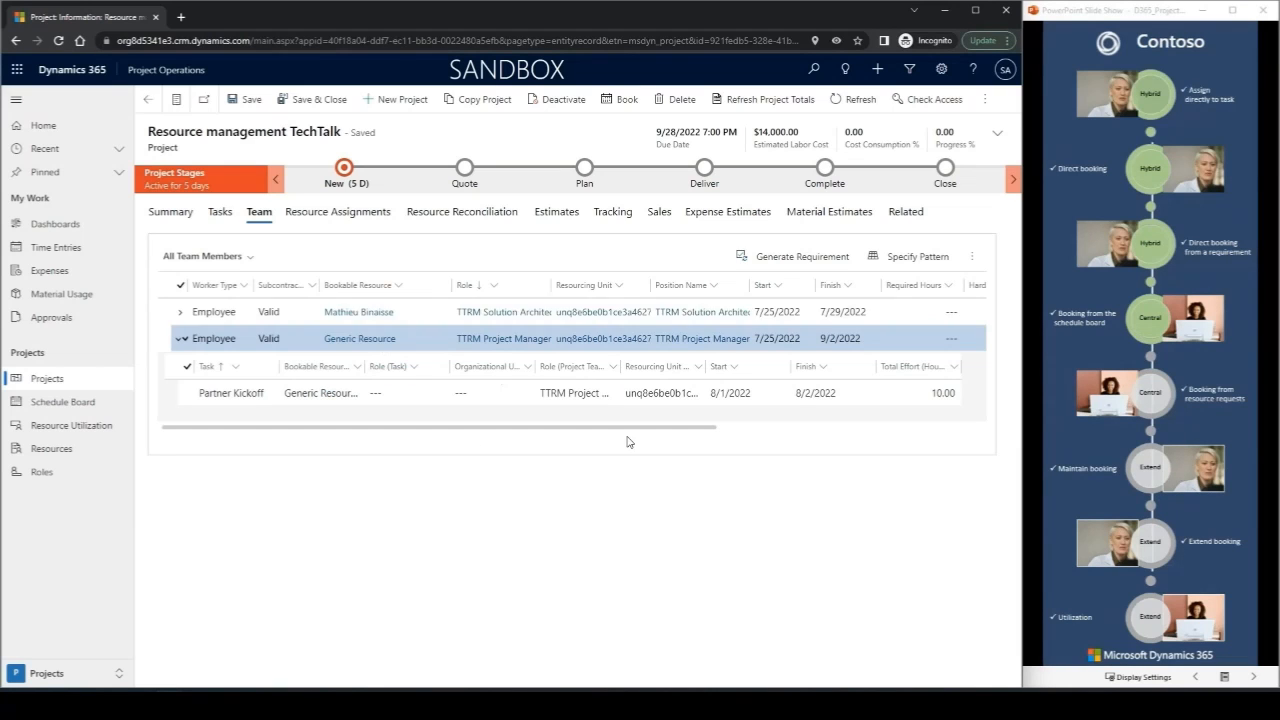
Step: Generate the resource requirement for the generic TTRM Project Manager team member and open its pattern for editing
left_click(791, 259)
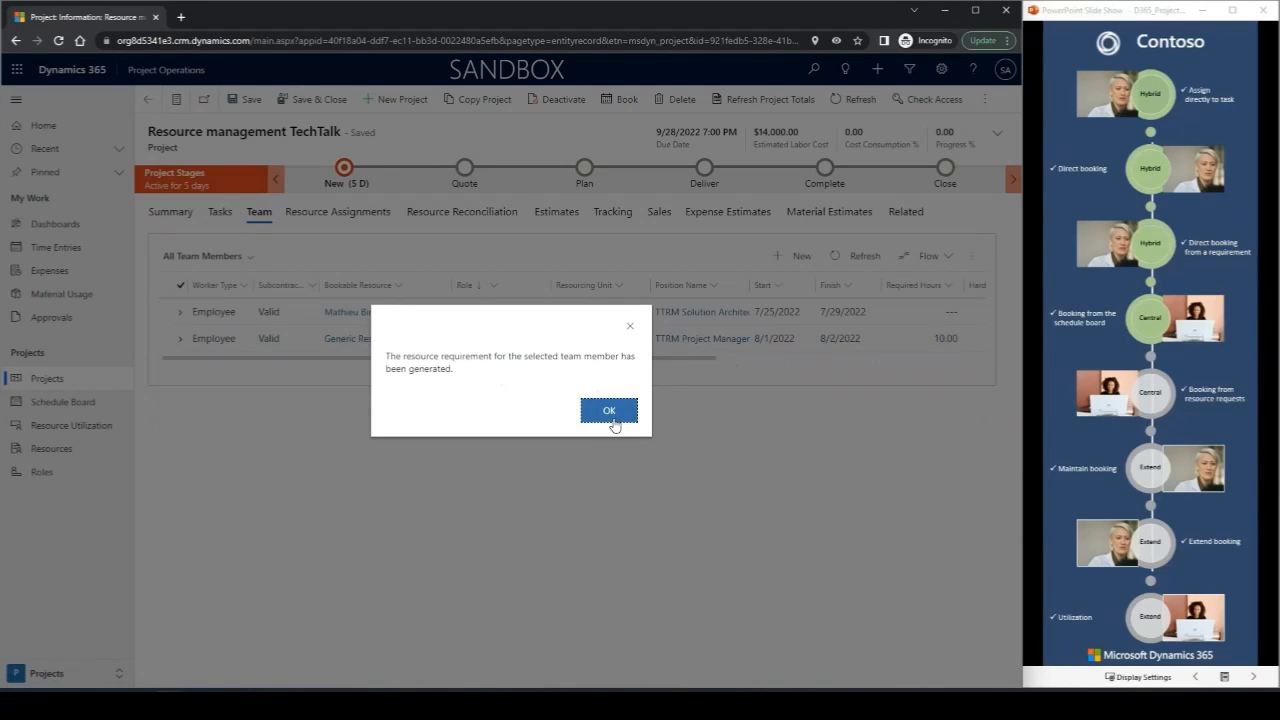
left_click(607, 418)
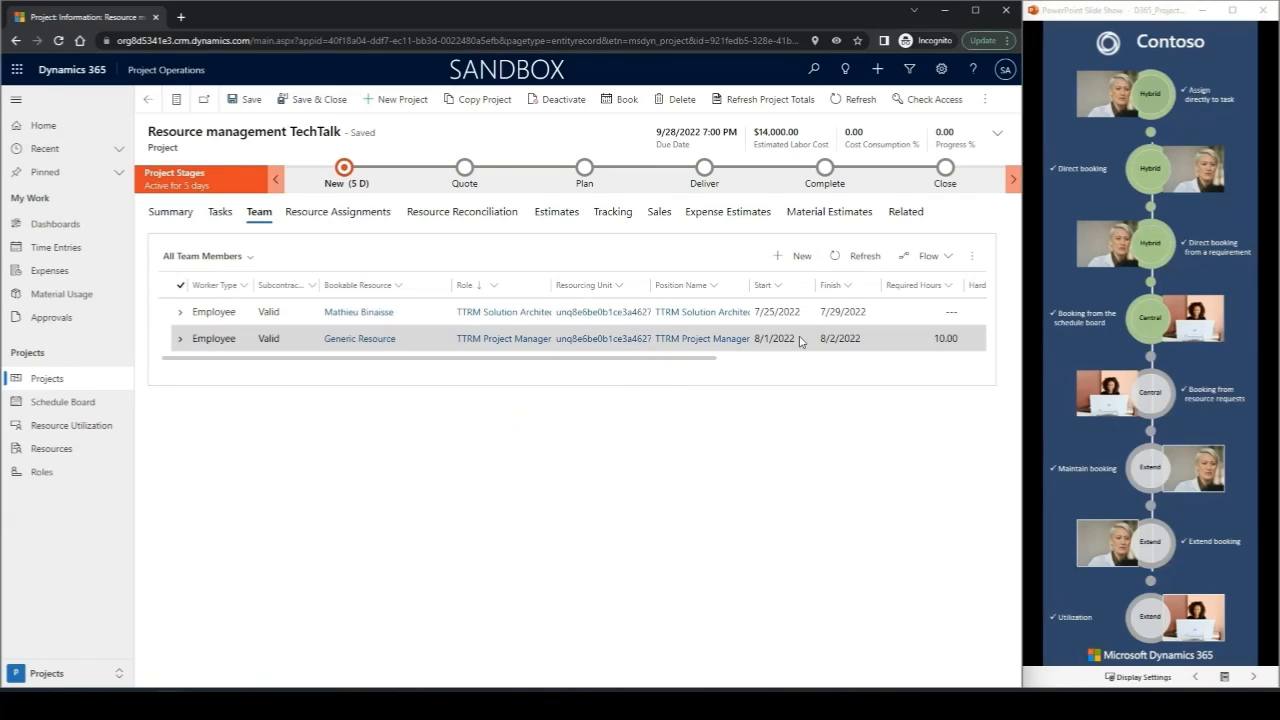
left_click(808, 342)
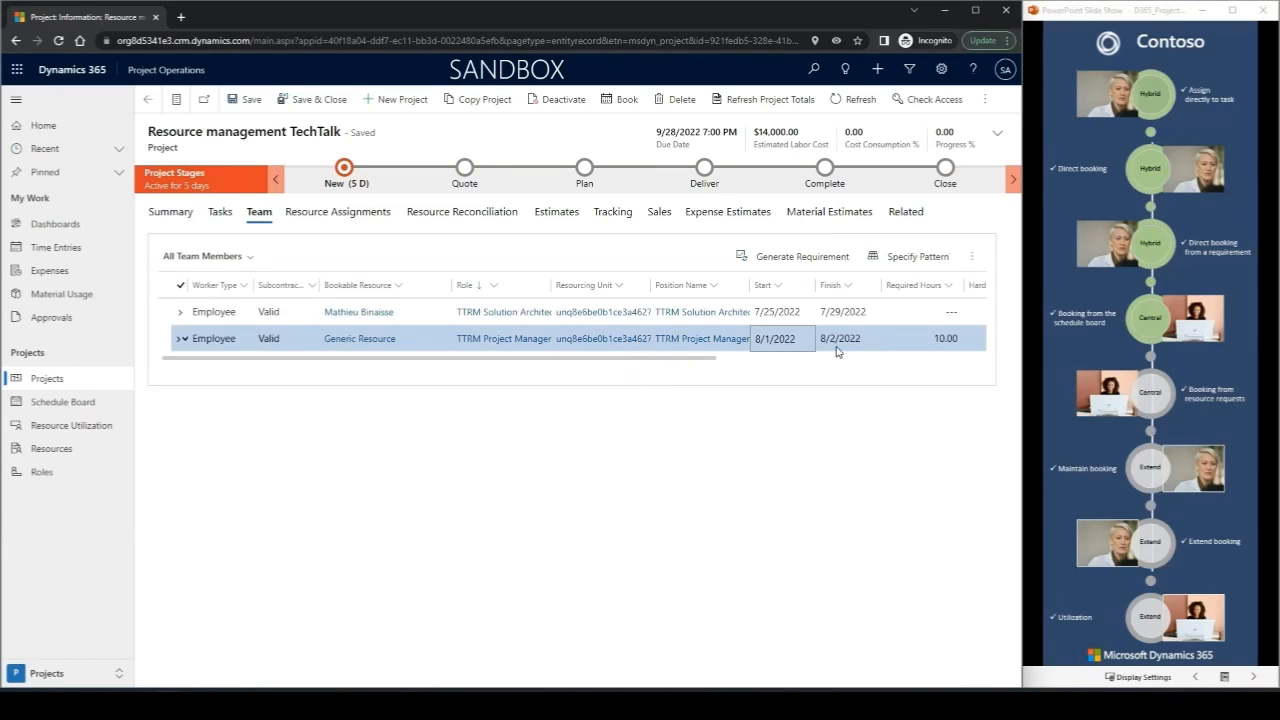
left_click(921, 258)
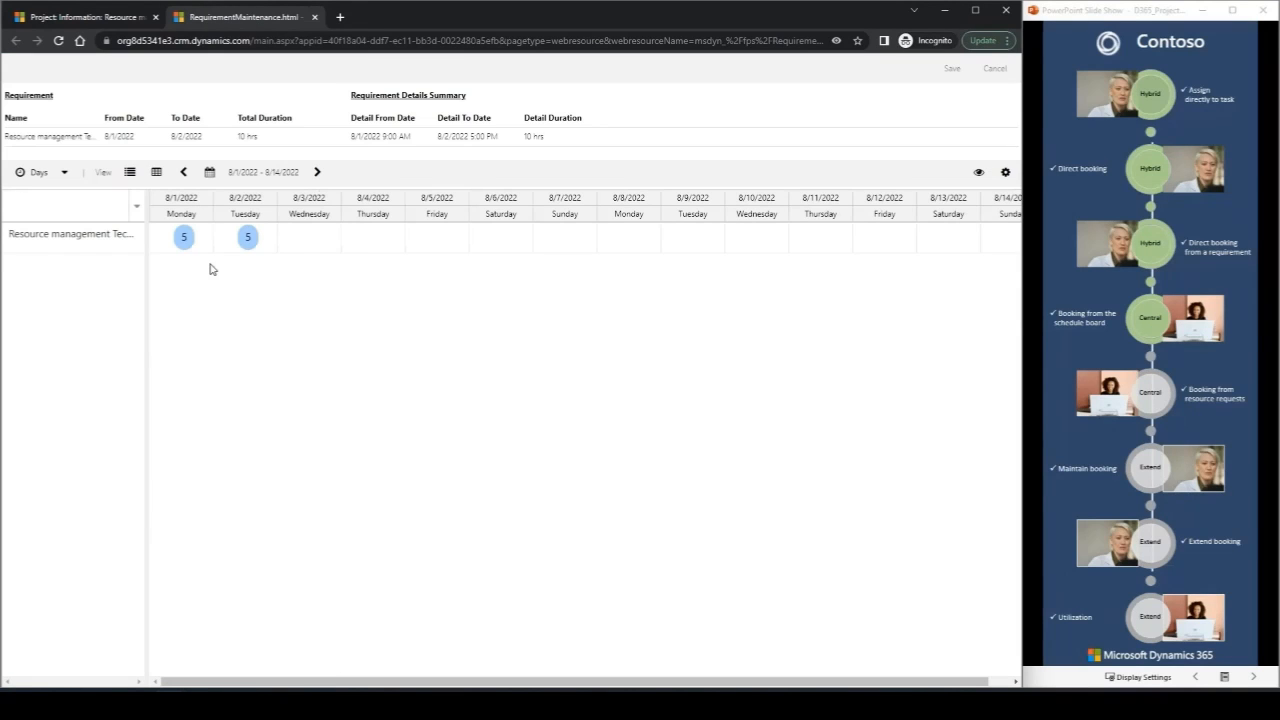
Step: Set the requirement pattern to 2 hours on 8/1/2022 and 8 hours on 8/2/2022, save it, and return to the project team
left_click(185, 239)
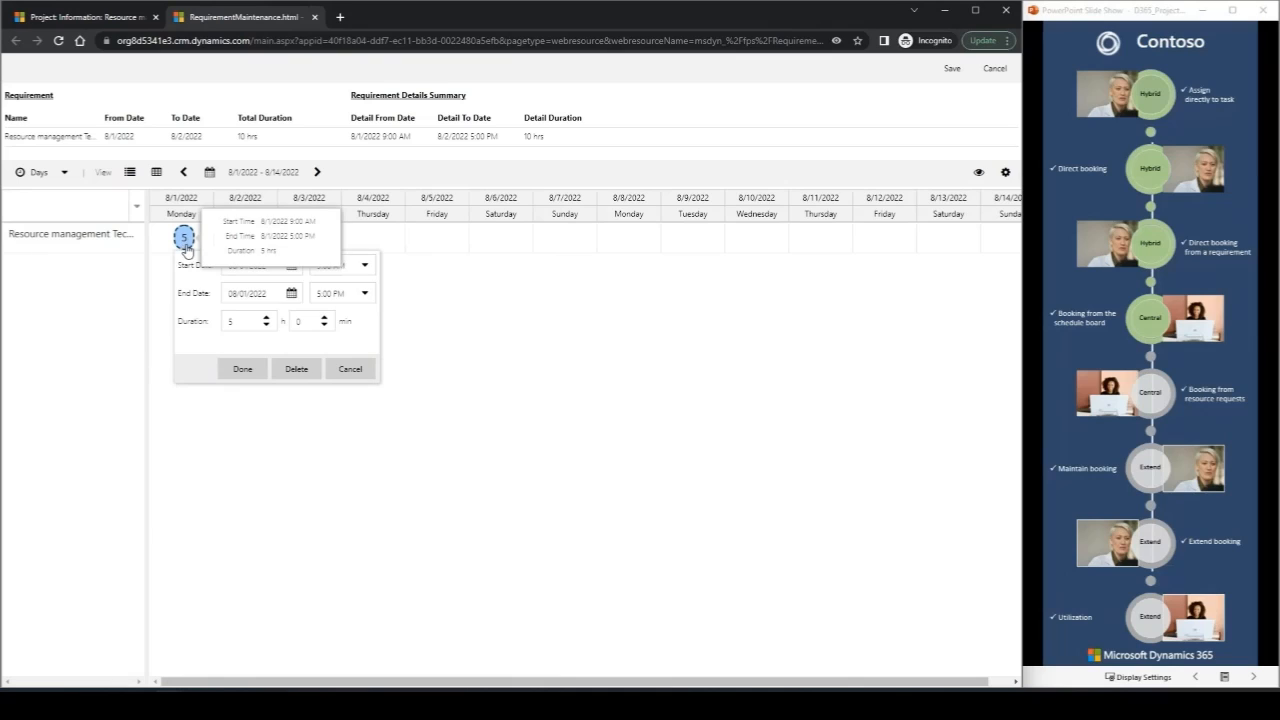
left_click(241, 320)
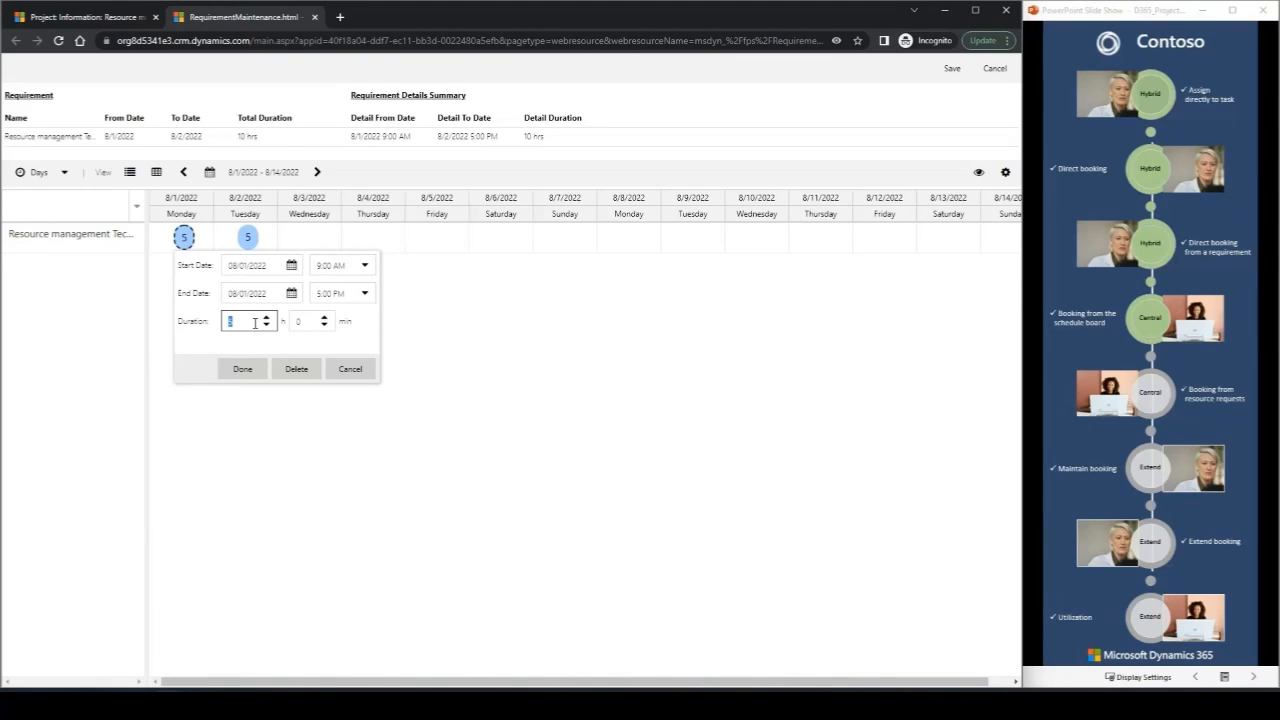
type("2")
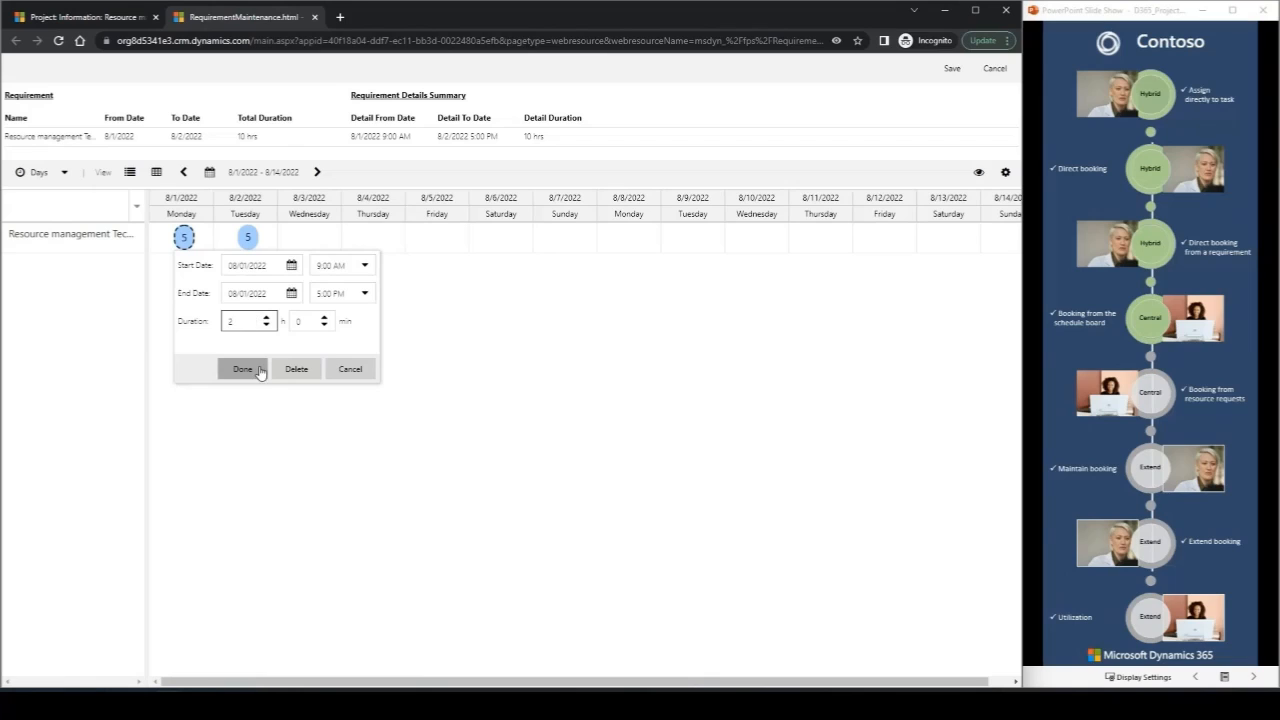
left_click(241, 370)
left_click(248, 237)
left_click(303, 321)
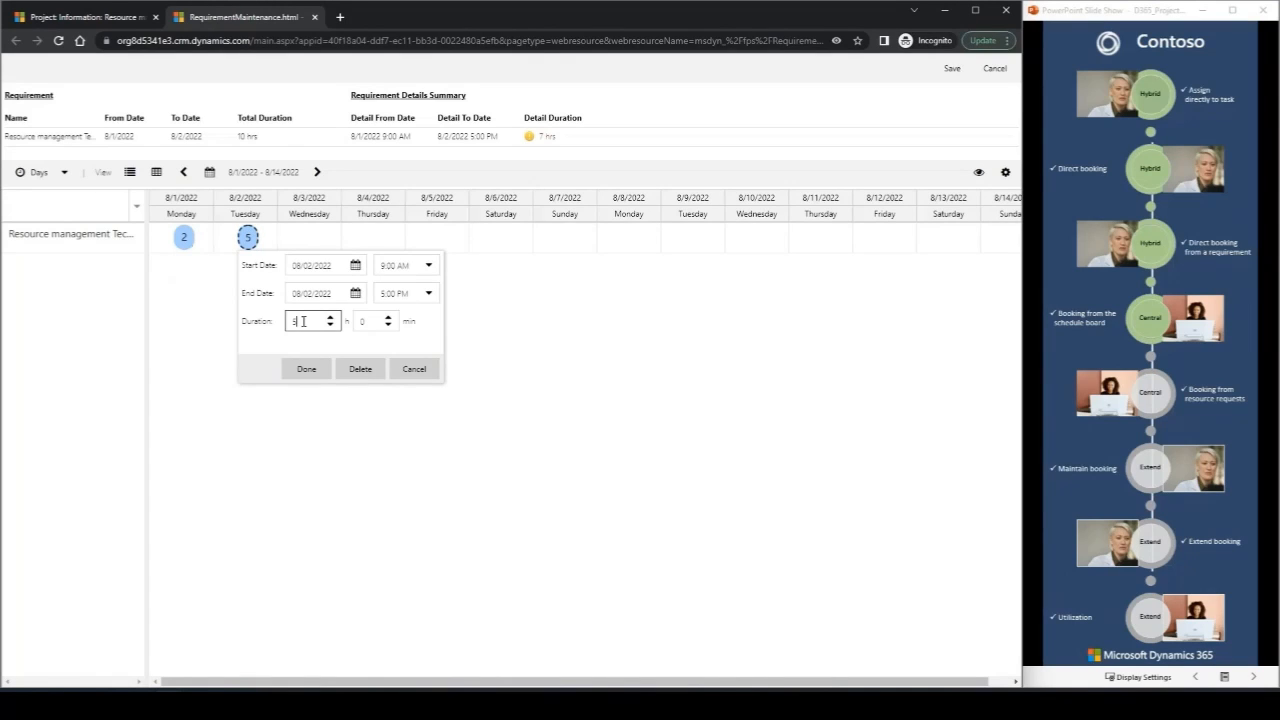
type("8")
left_click(306, 369)
left_click(950, 67)
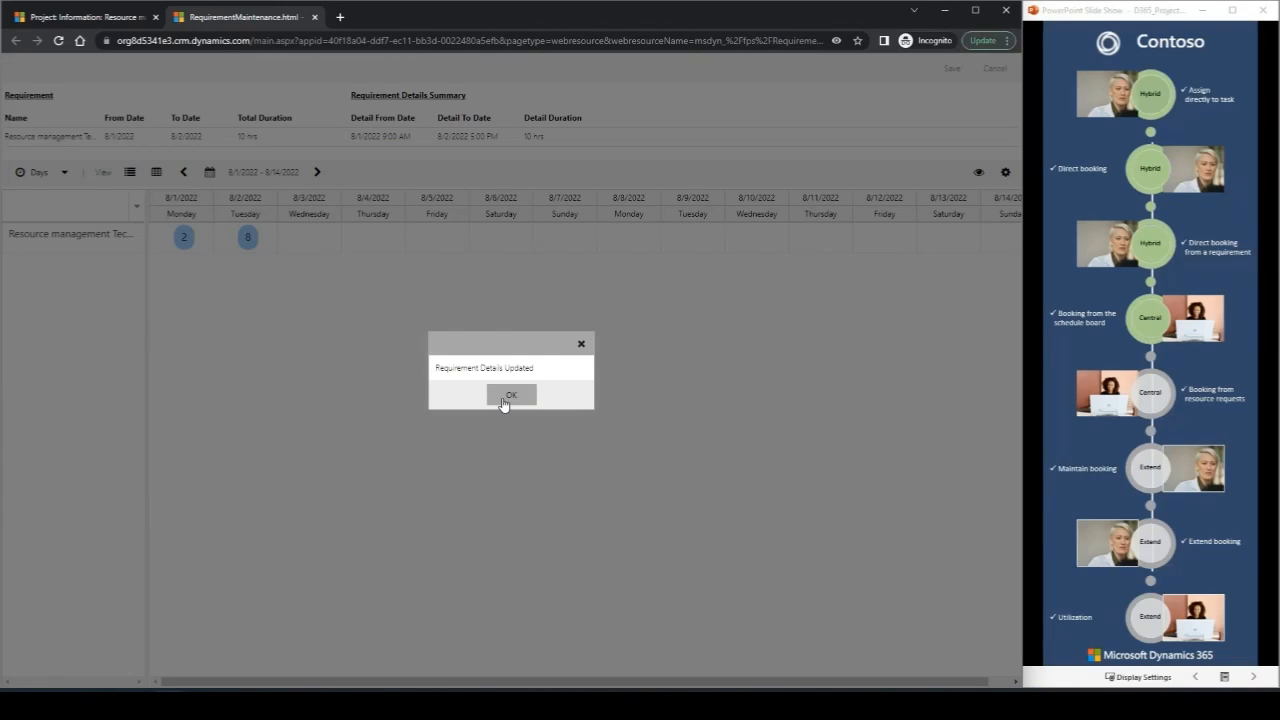
left_click(507, 397)
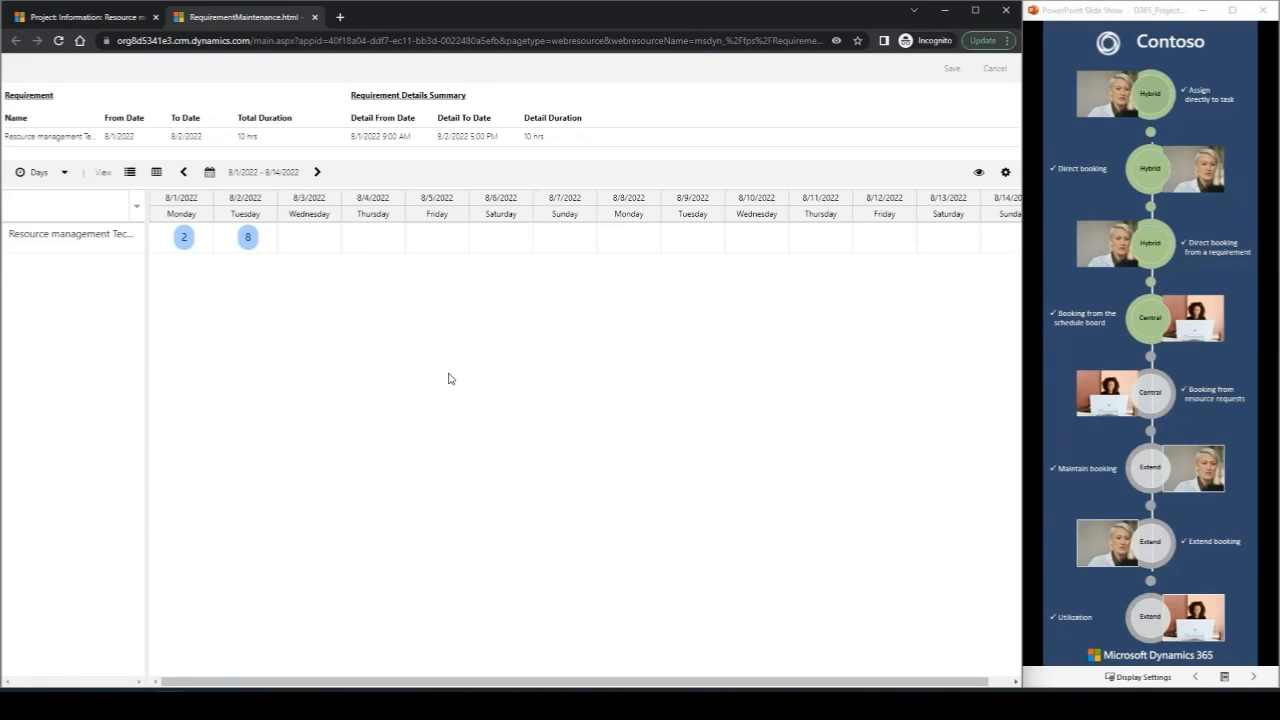
left_click(315, 18)
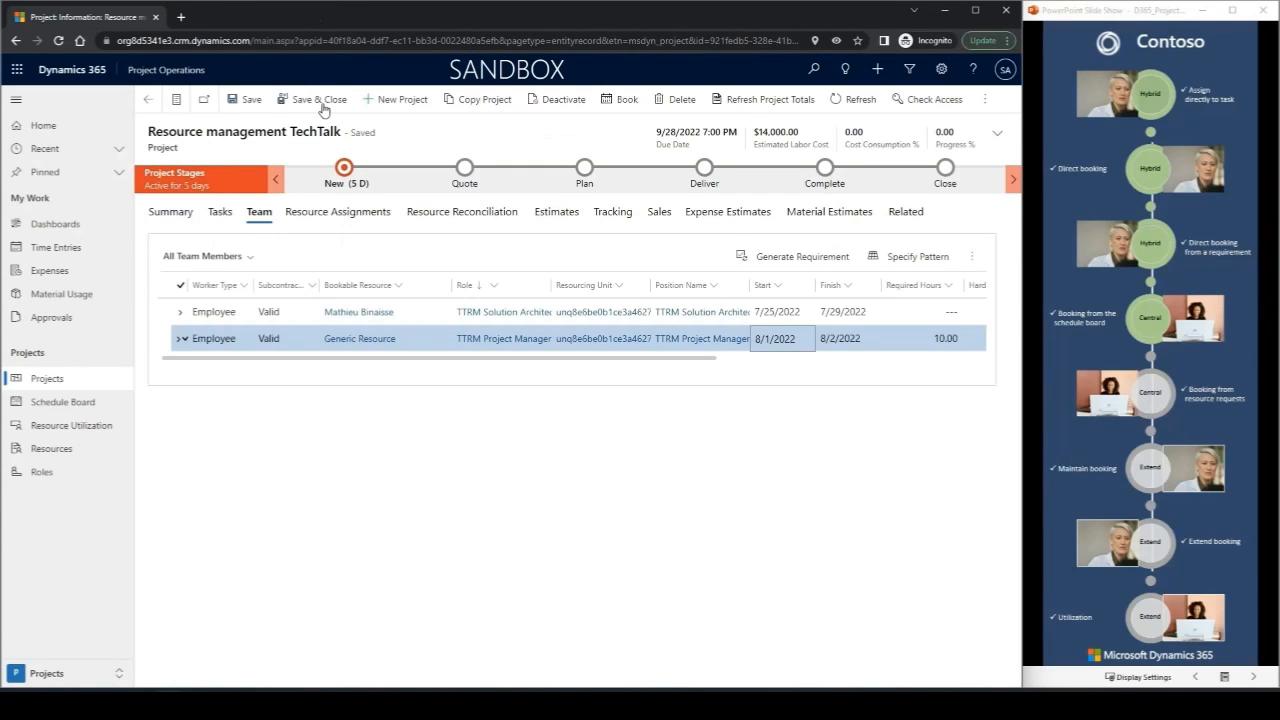
Step: Examine the tasks assigned to the generic TTRM Project Manager in the project team
left_click(180, 340)
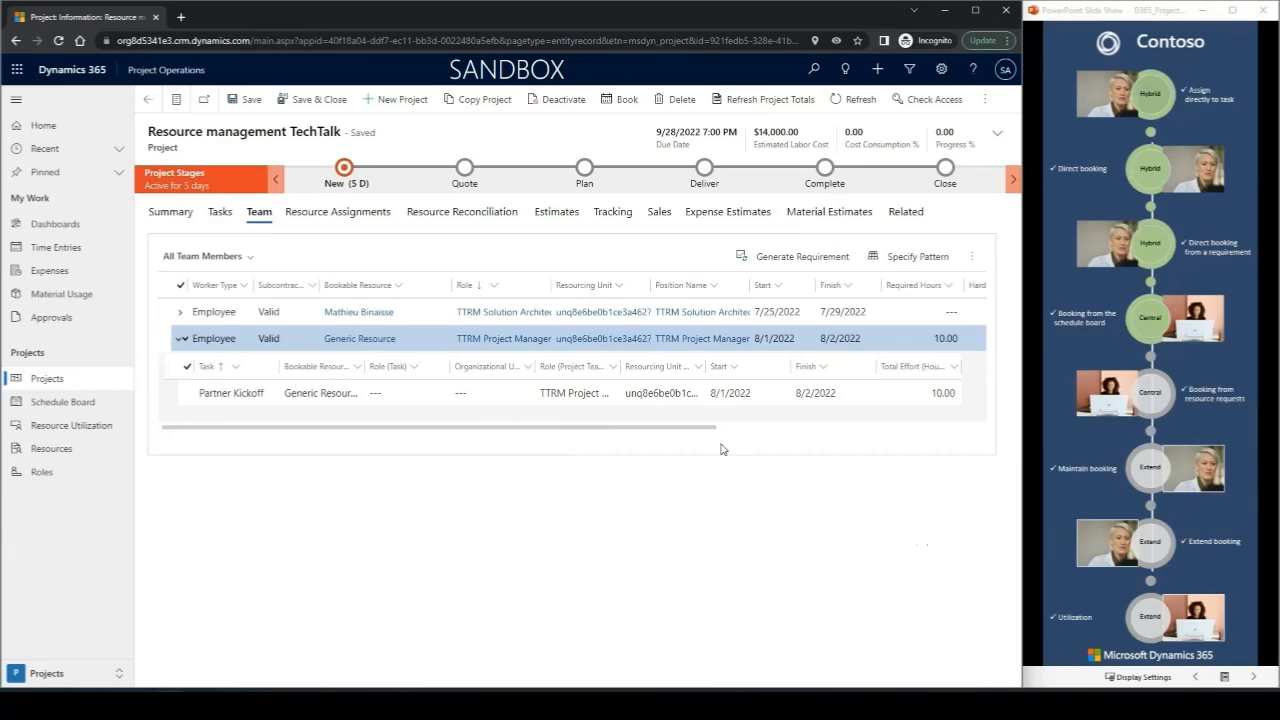
left_click(655, 428)
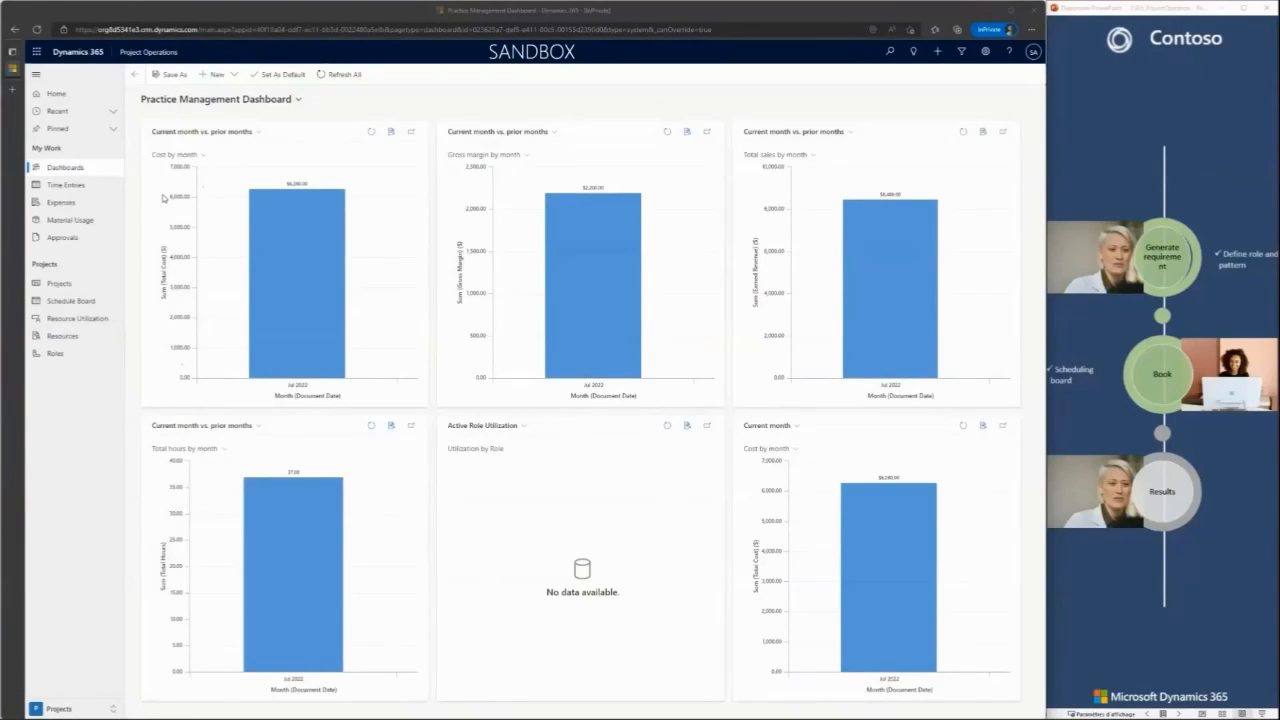
Step: Open the My D365 PO Resources schedule board and review its resource filters and manual resource selection
left_click(85, 305)
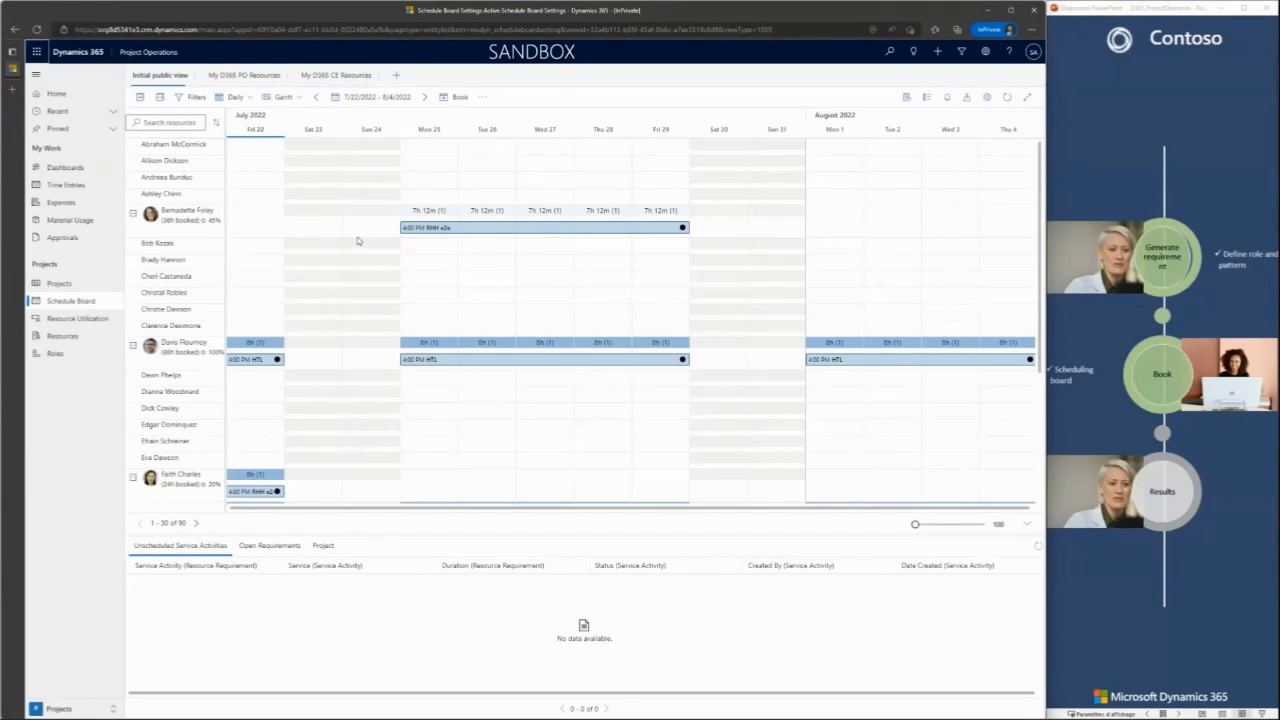
left_click(237, 77)
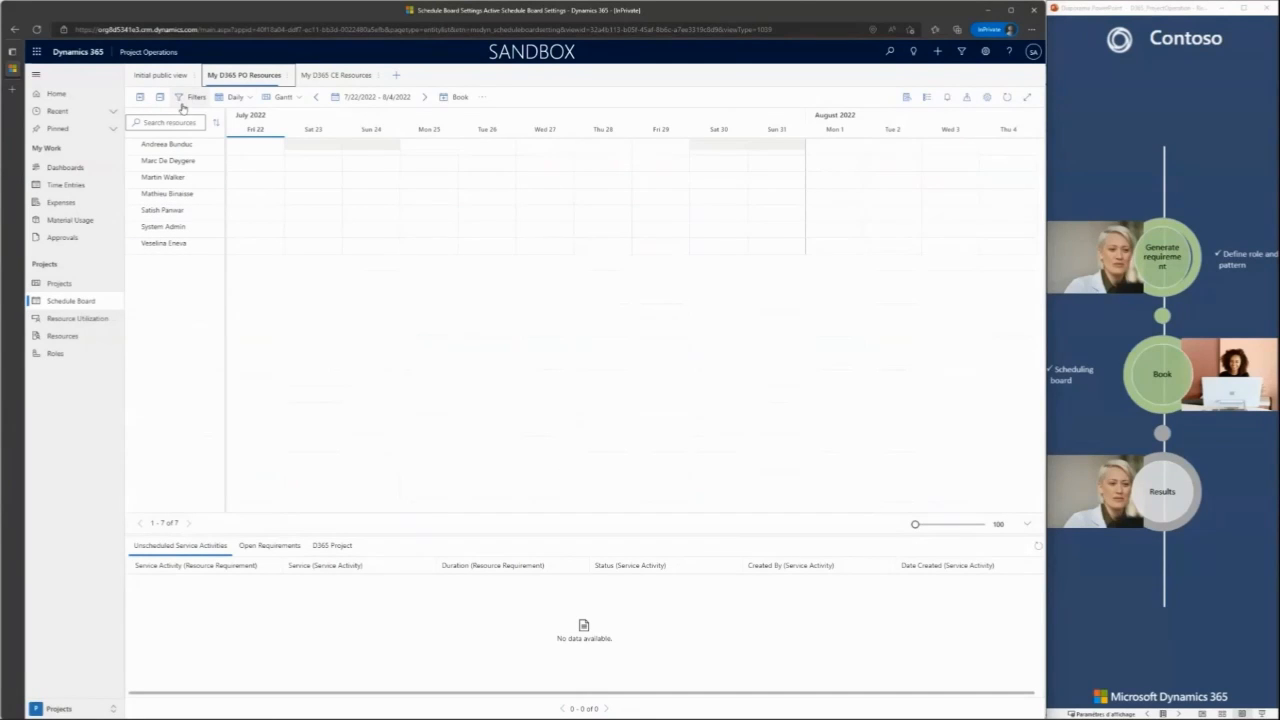
left_click(192, 97)
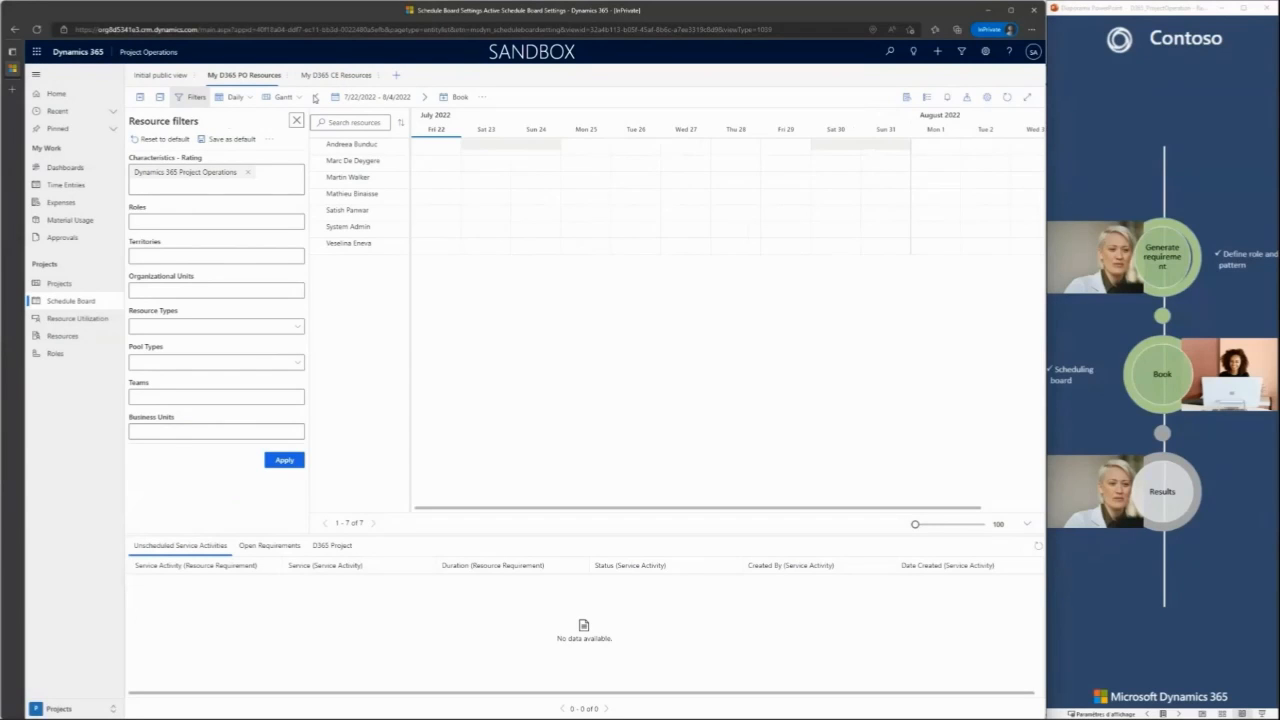
left_click(268, 140)
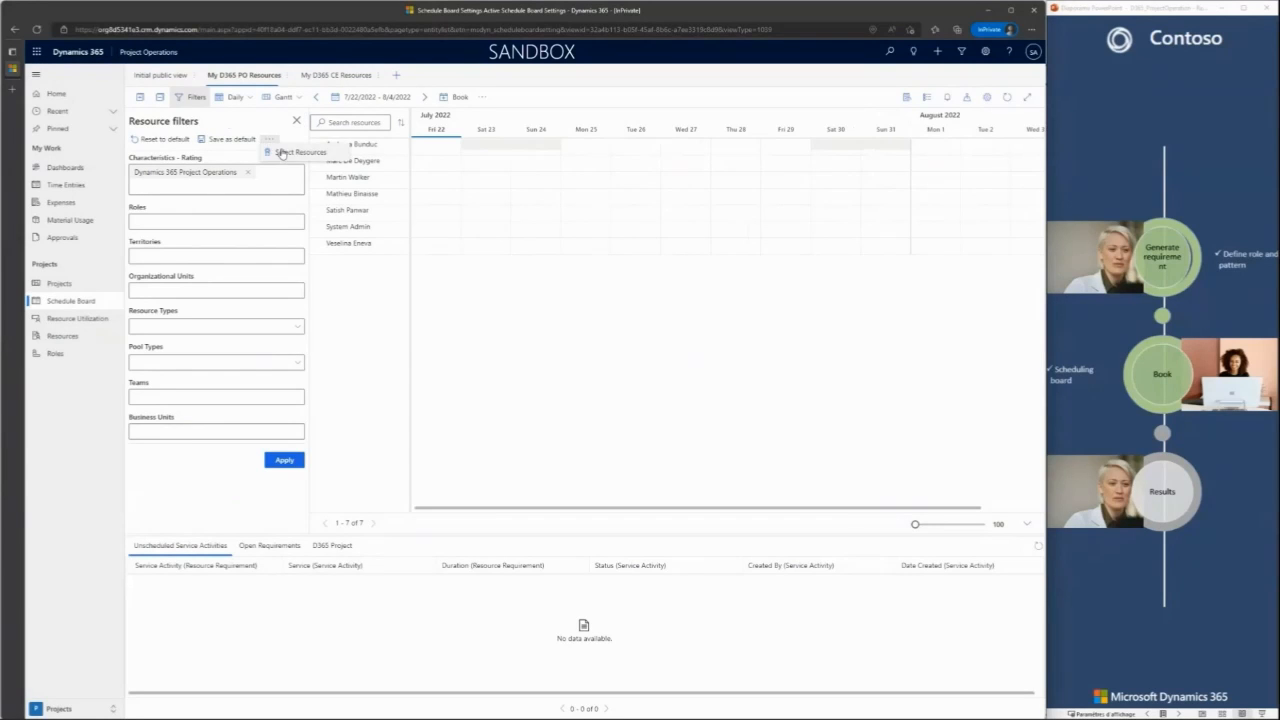
left_click(280, 157)
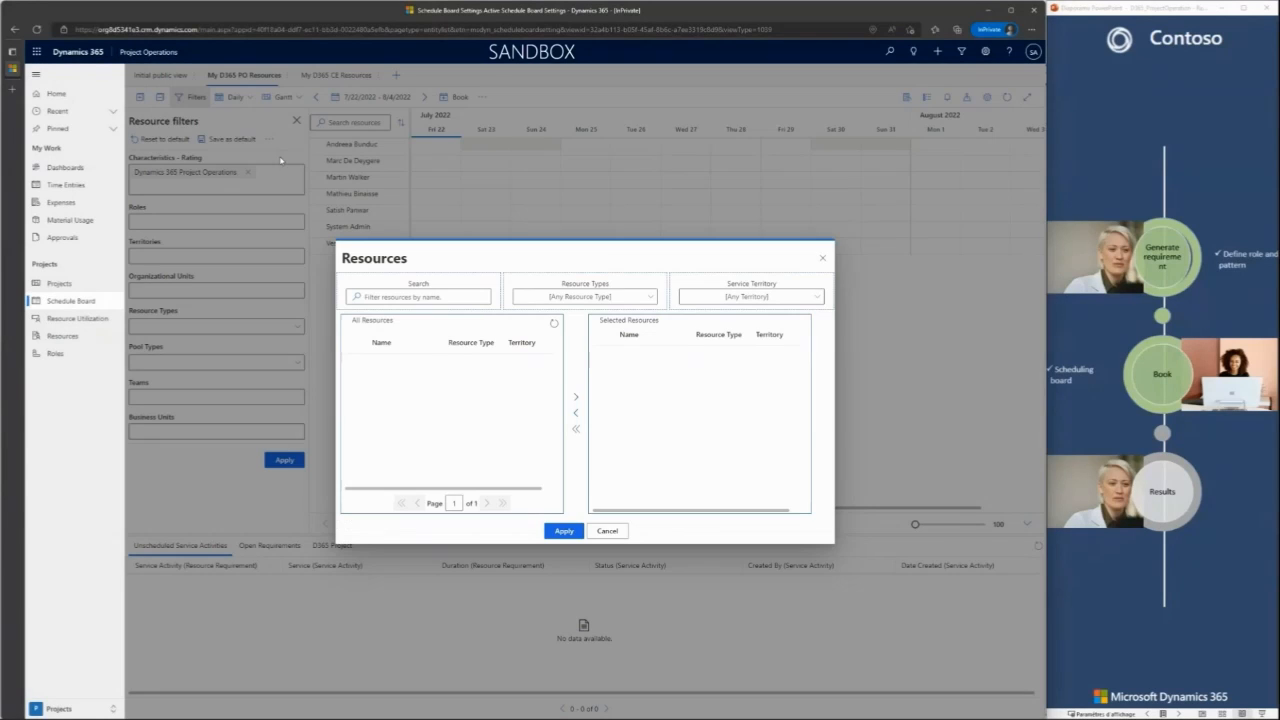
left_click(609, 533)
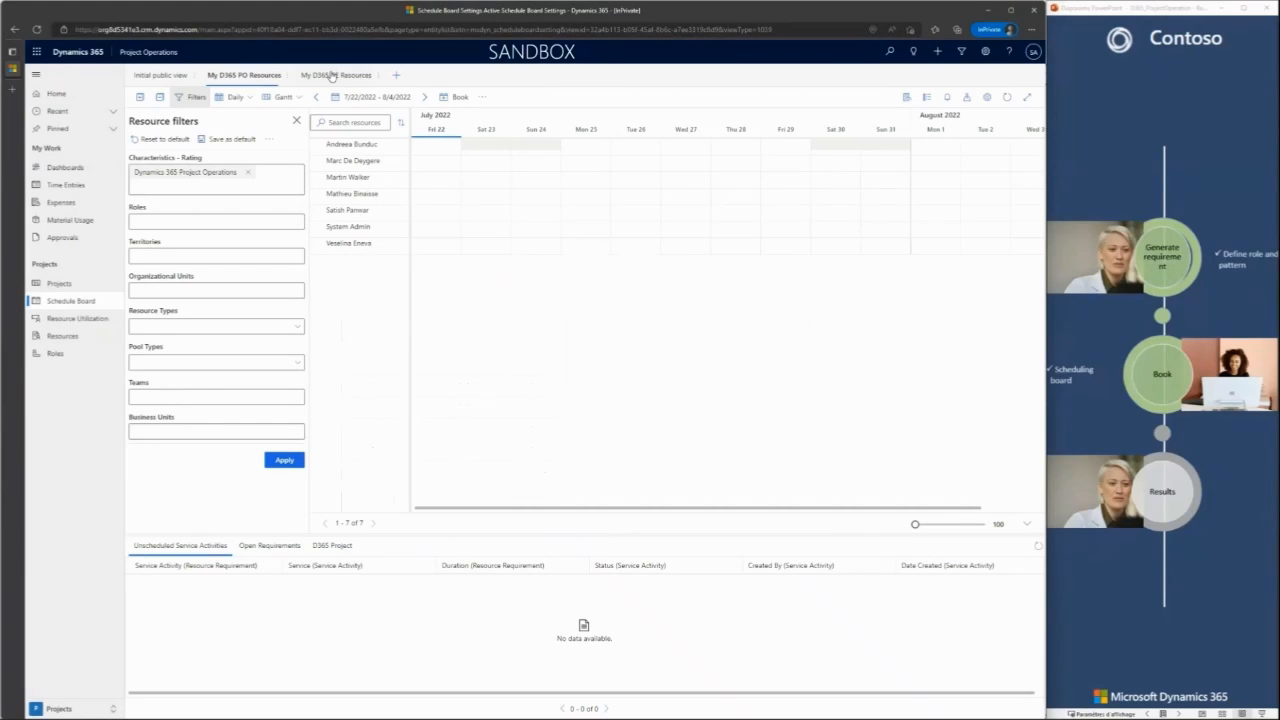
Step: Review which resources are manually selected for the My D365 CE Resources board
left_click(333, 76)
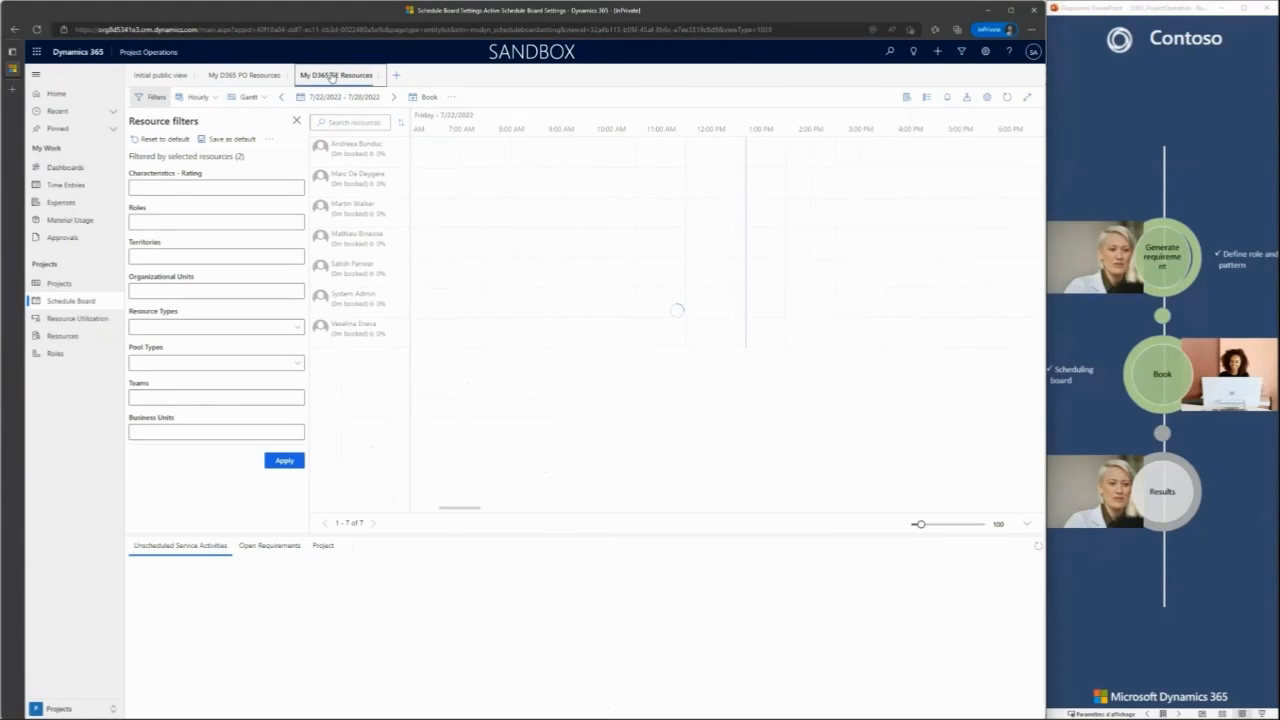
left_click(268, 139)
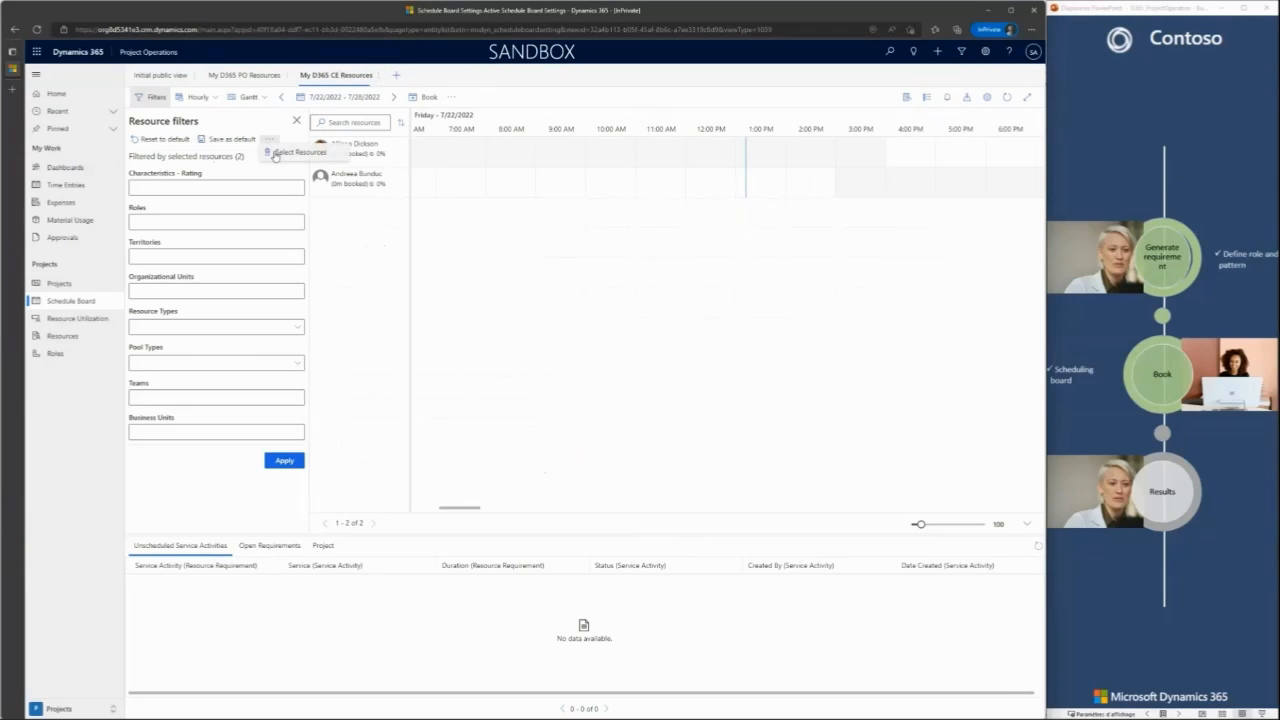
left_click(298, 154)
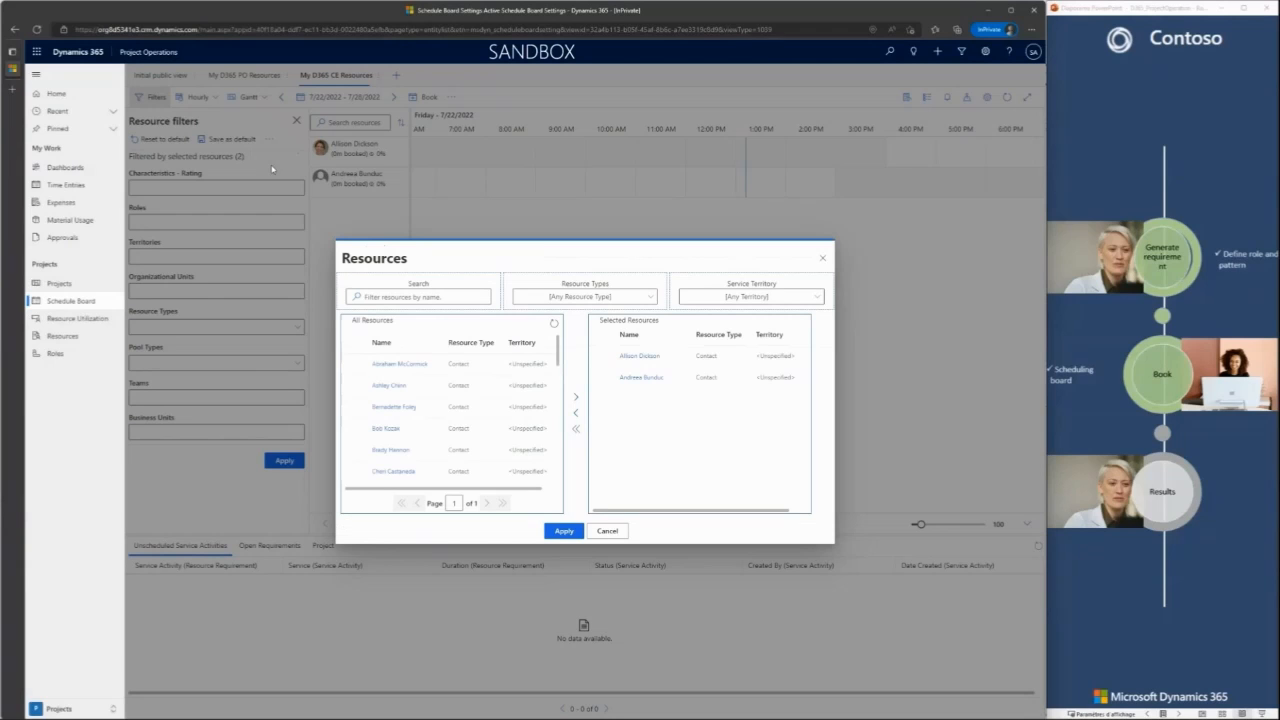
left_click(610, 532)
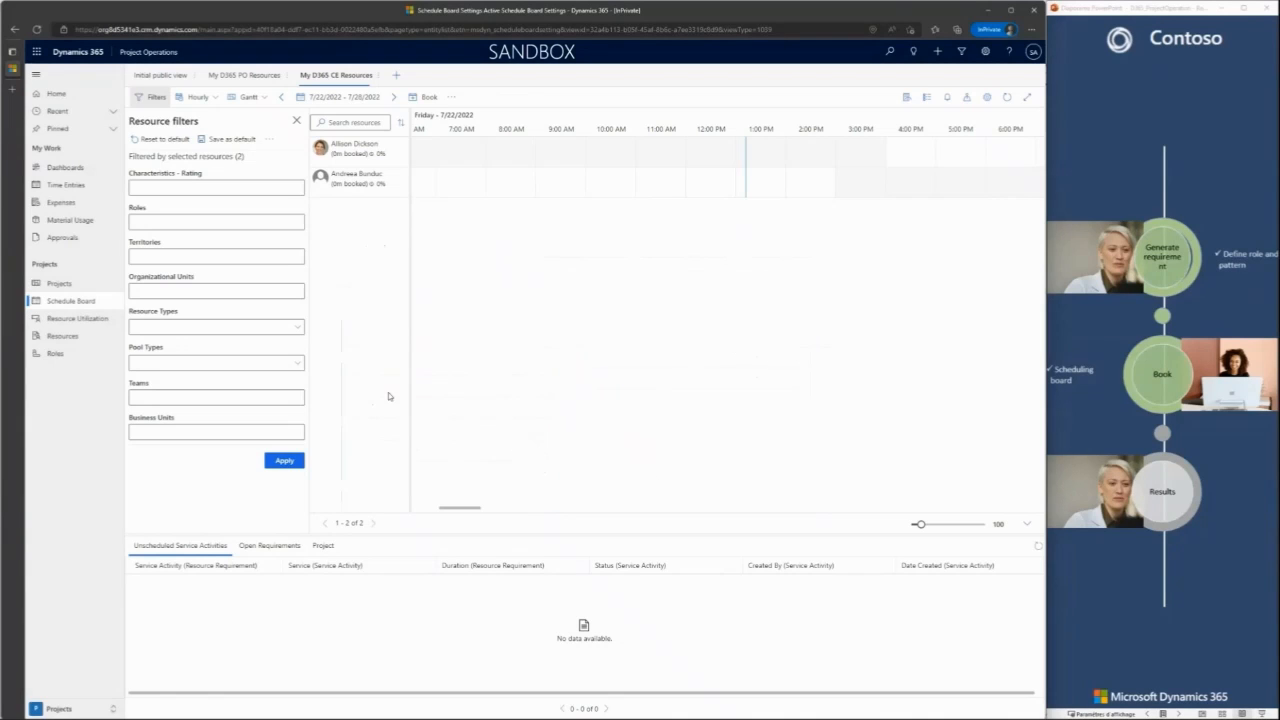
Step: Return to My D365 PO Resources, hide its filters, and inspect the sharing options in its board settings
left_click(228, 77)
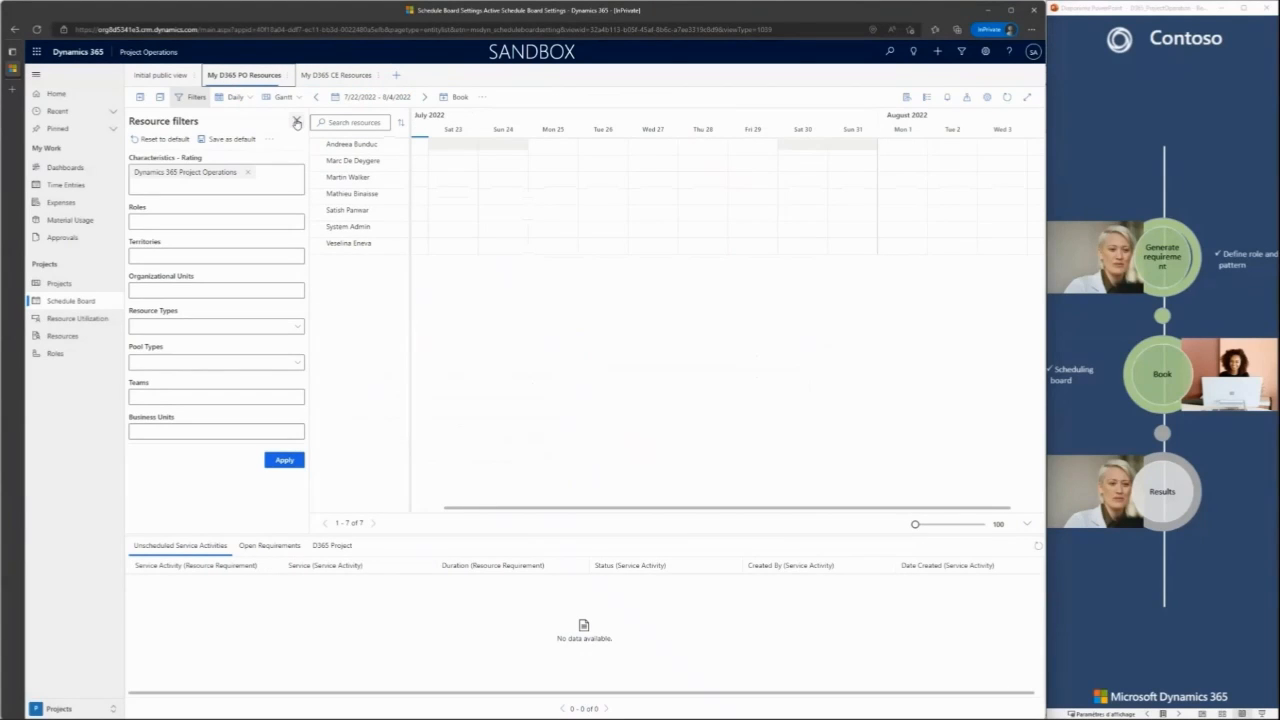
left_click(298, 120)
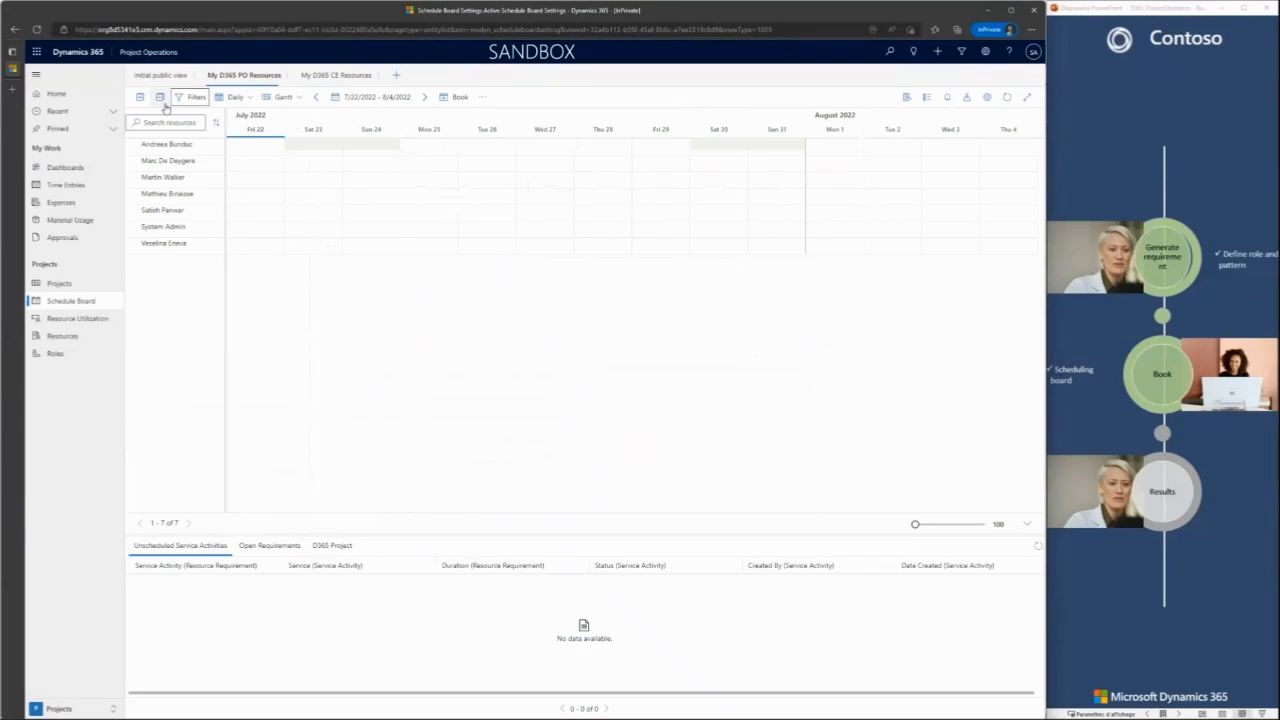
left_click(287, 78)
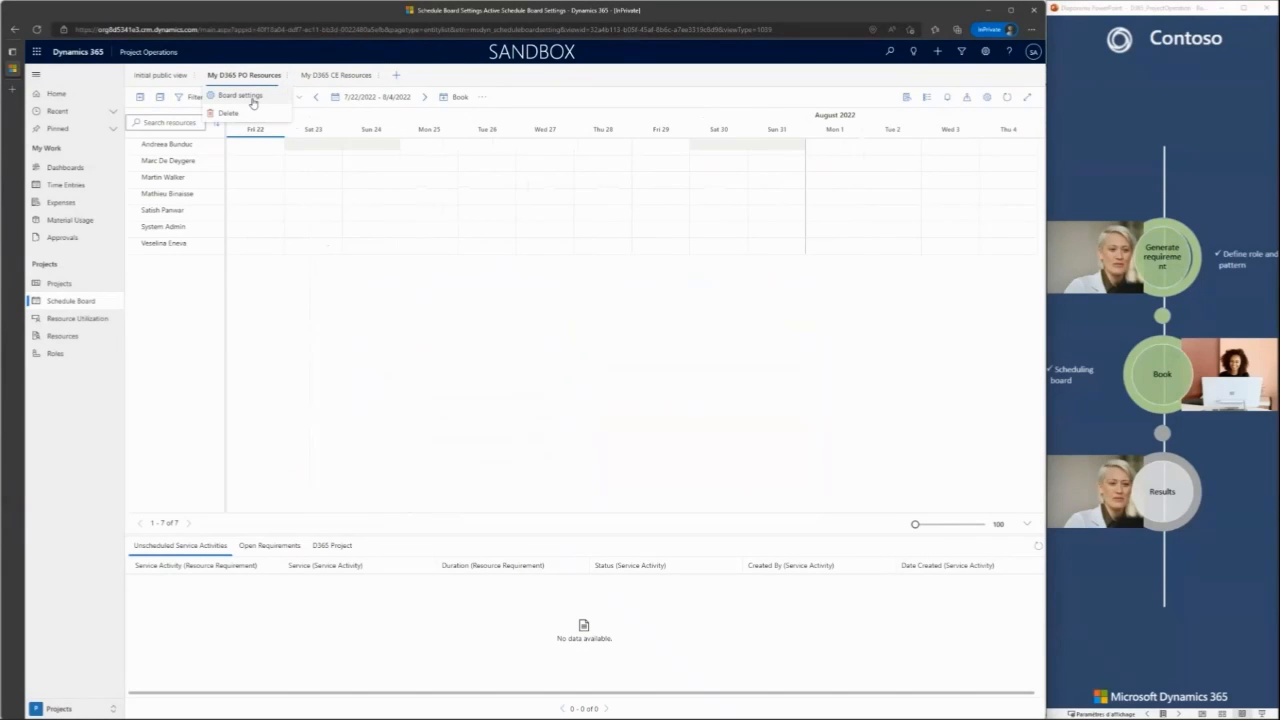
left_click(252, 101)
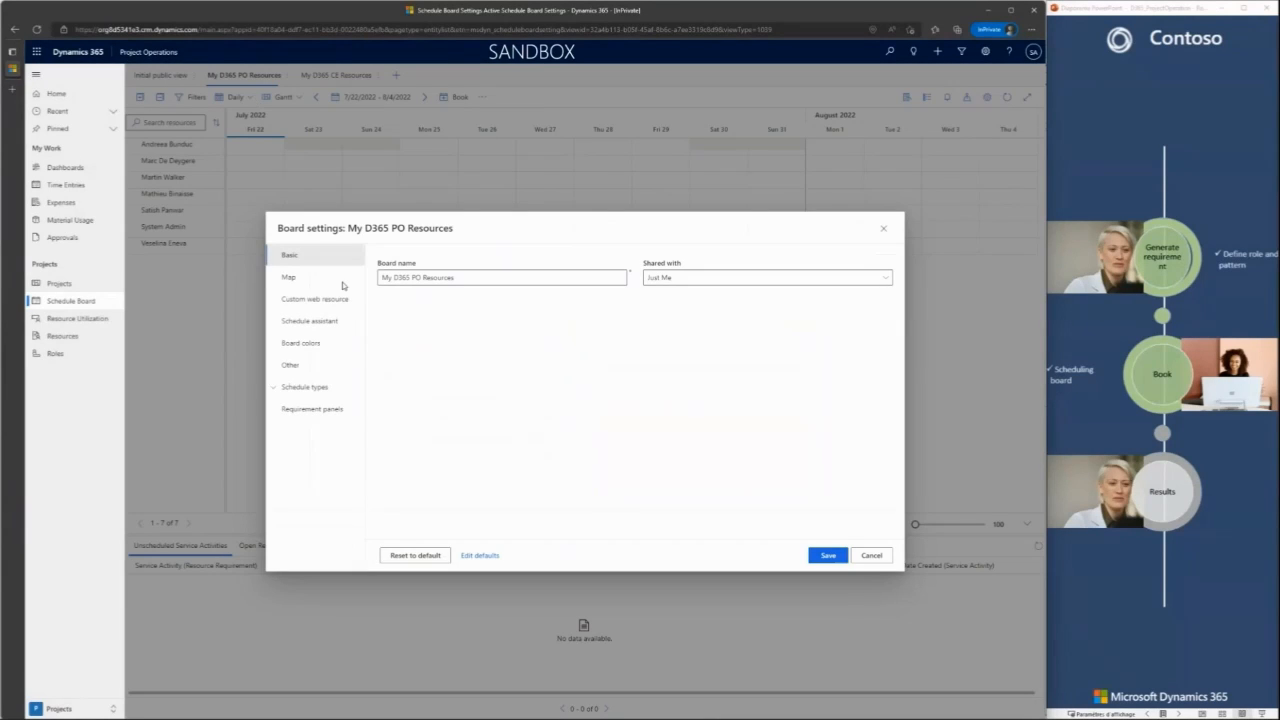
left_click(750, 278)
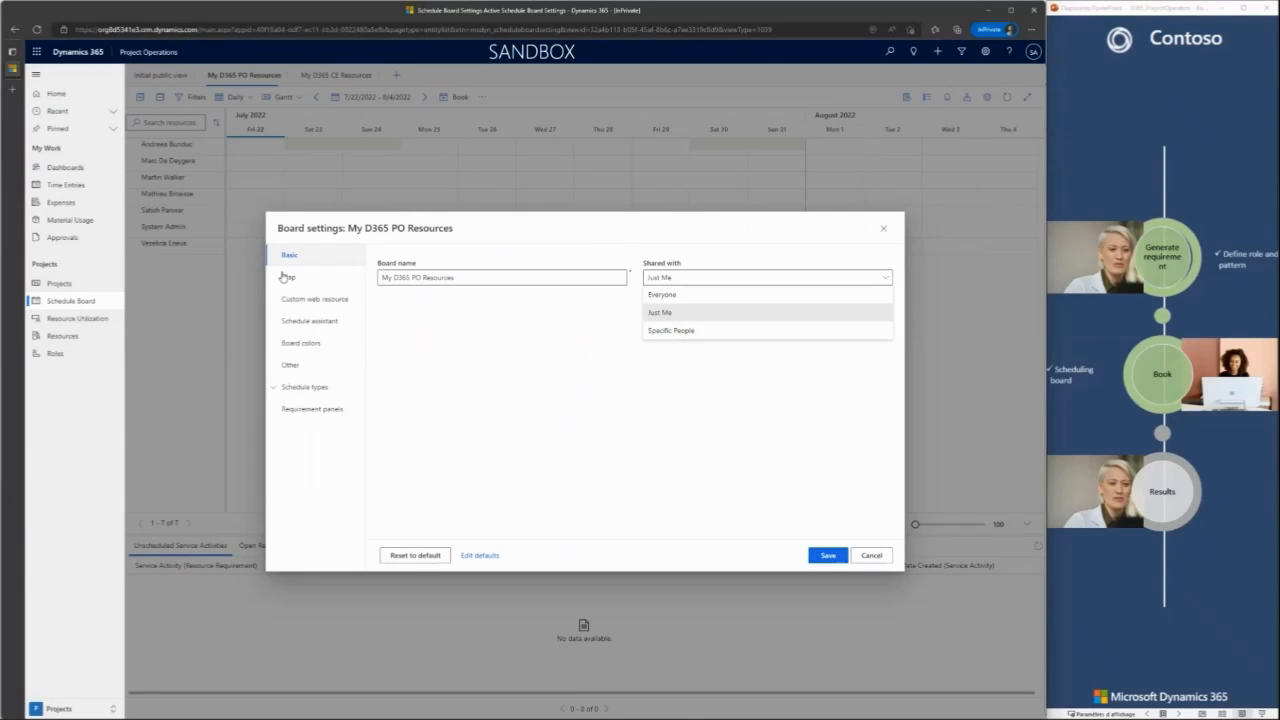
Step: Review the map, schedule assistant, board color and other display settings of the My D365 PO Resources board
left_click(313, 288)
left_click(313, 286)
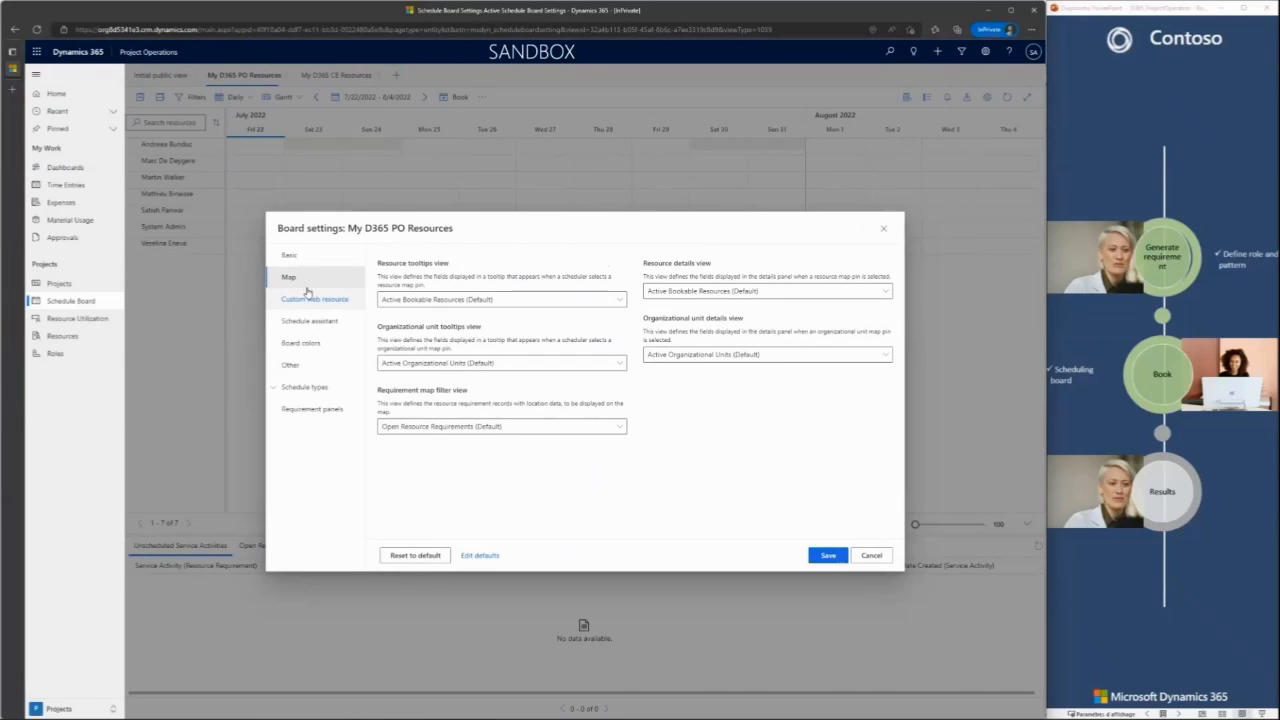
left_click(310, 320)
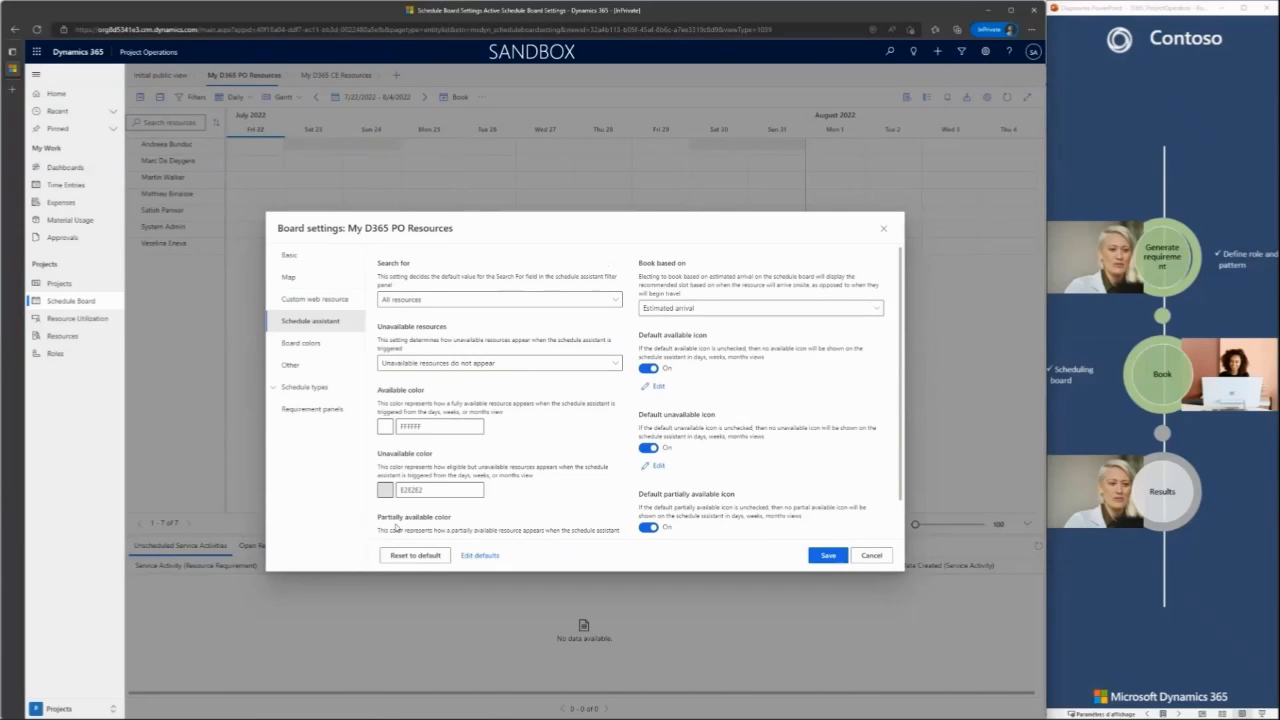
left_click(318, 345)
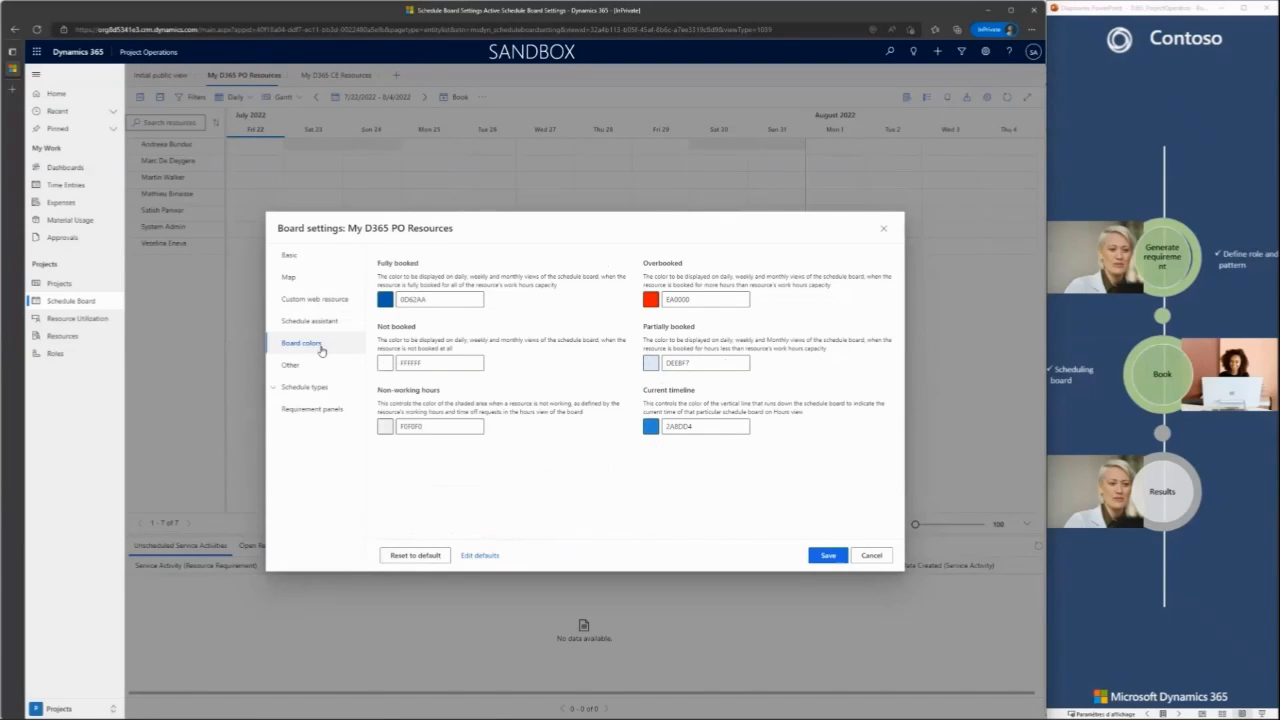
left_click(305, 365)
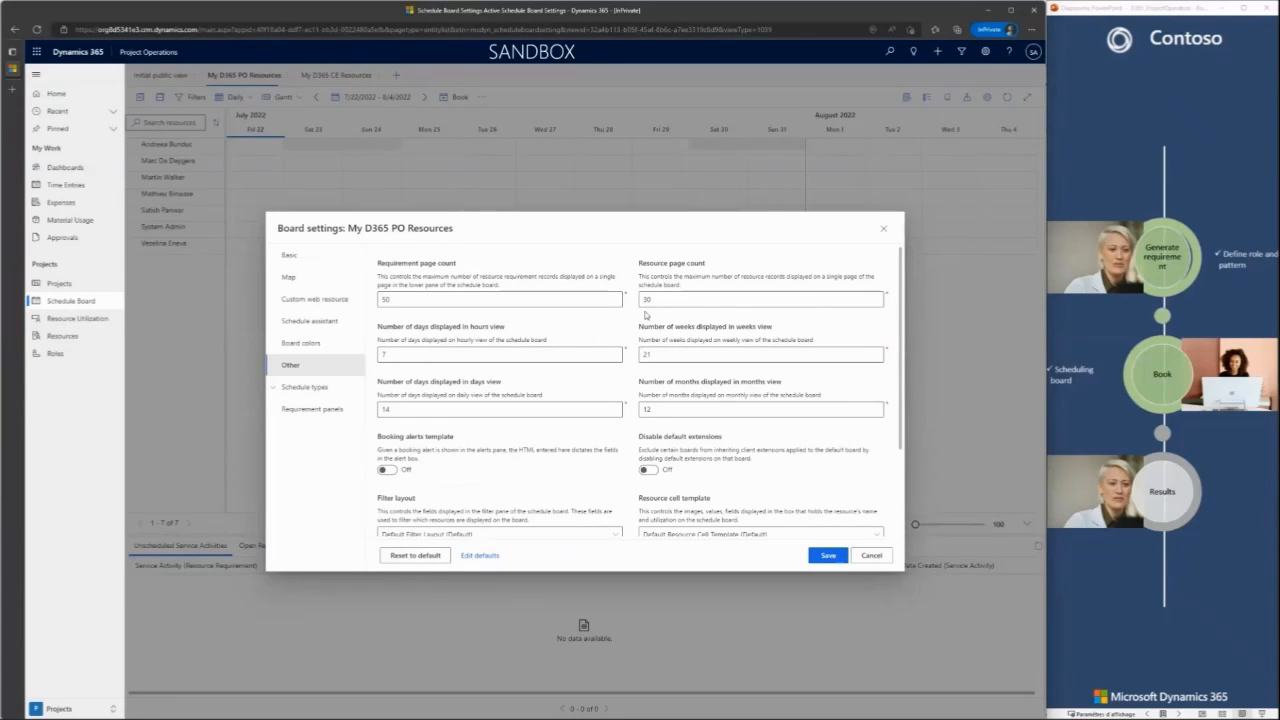
Step: Review the Appointment and Project schedule types and the requirement panels, and close the board settings without saving
left_click(306, 388)
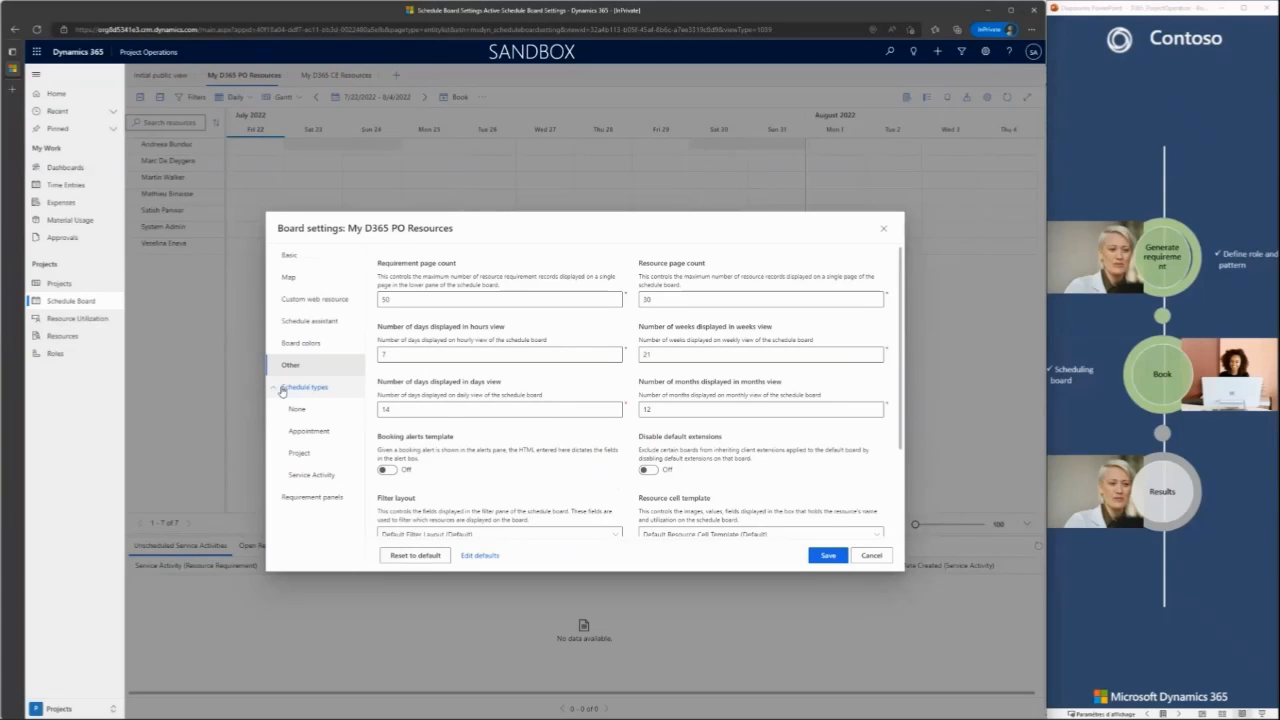
left_click(310, 432)
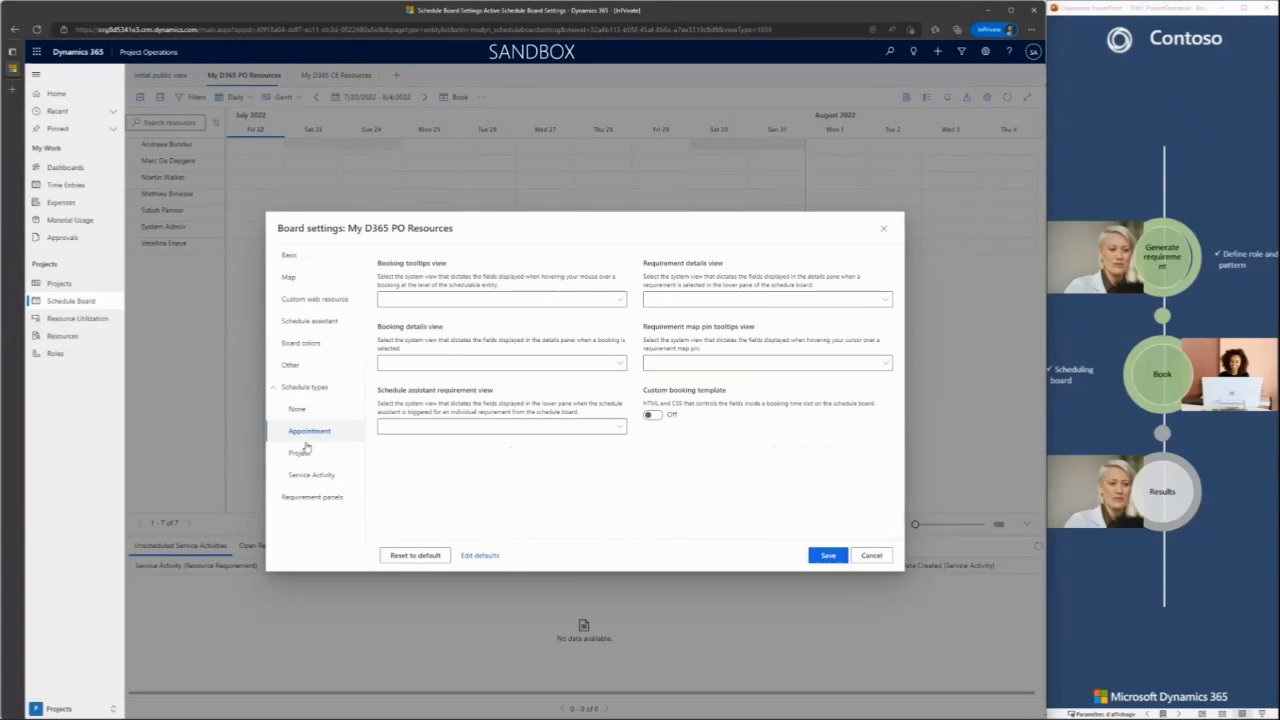
left_click(299, 452)
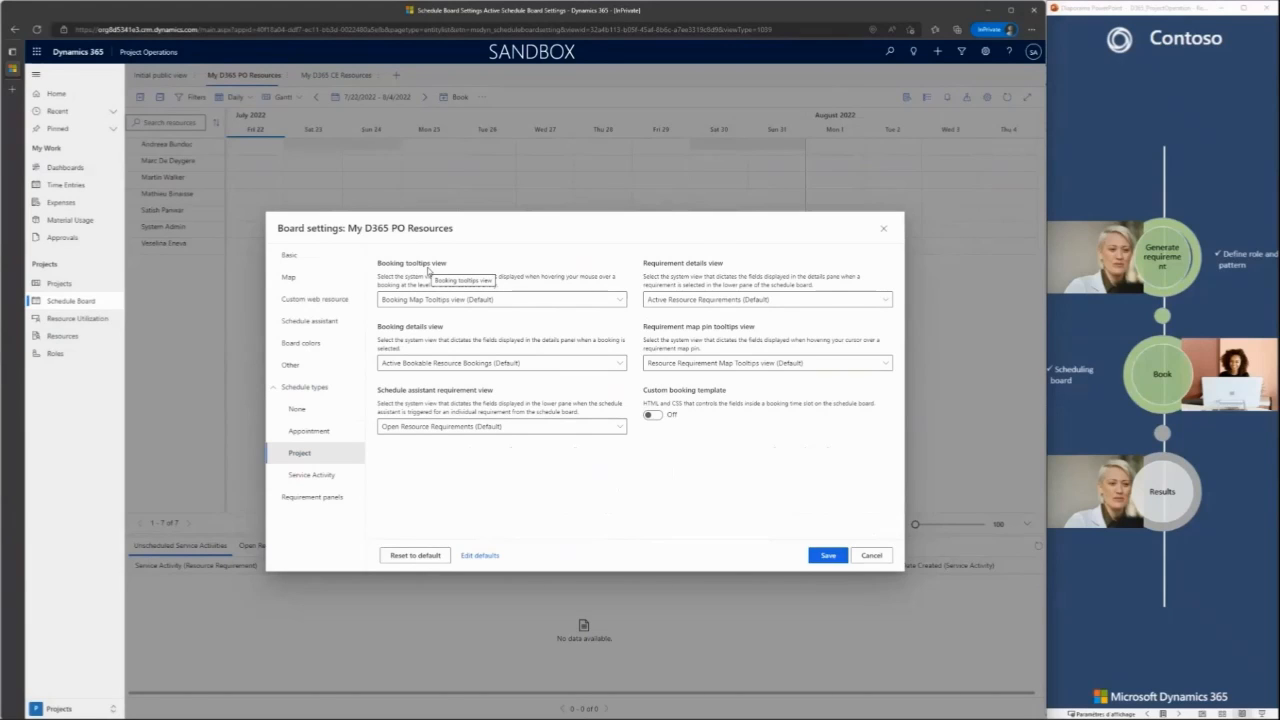
left_click(308, 506)
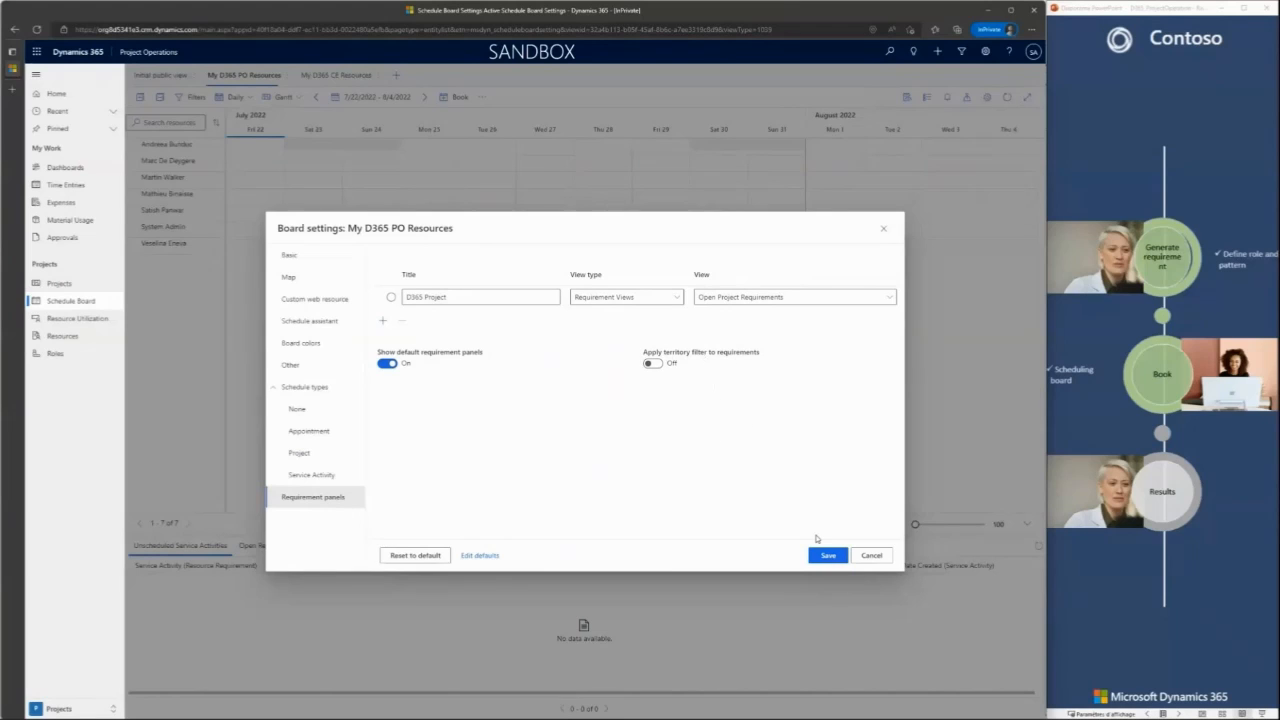
left_click(878, 557)
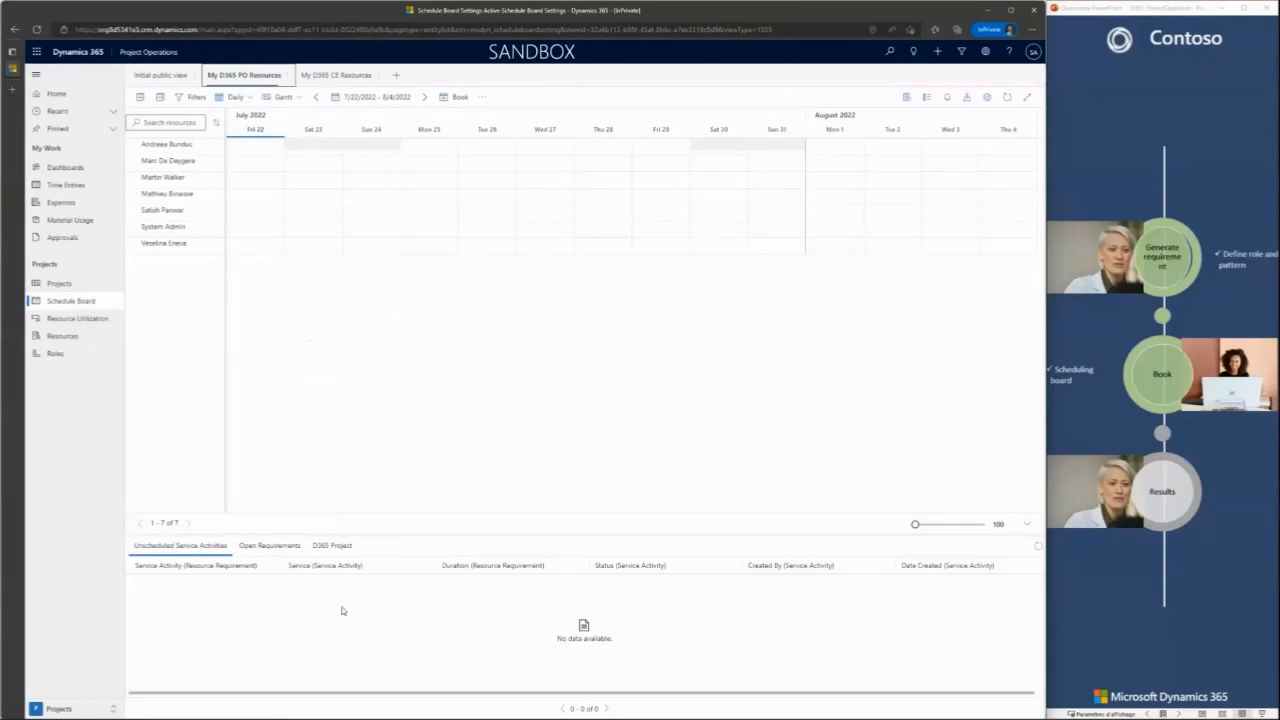
Step: Show the D365 Project requirements below the board and look through the available time scales
left_click(332, 545)
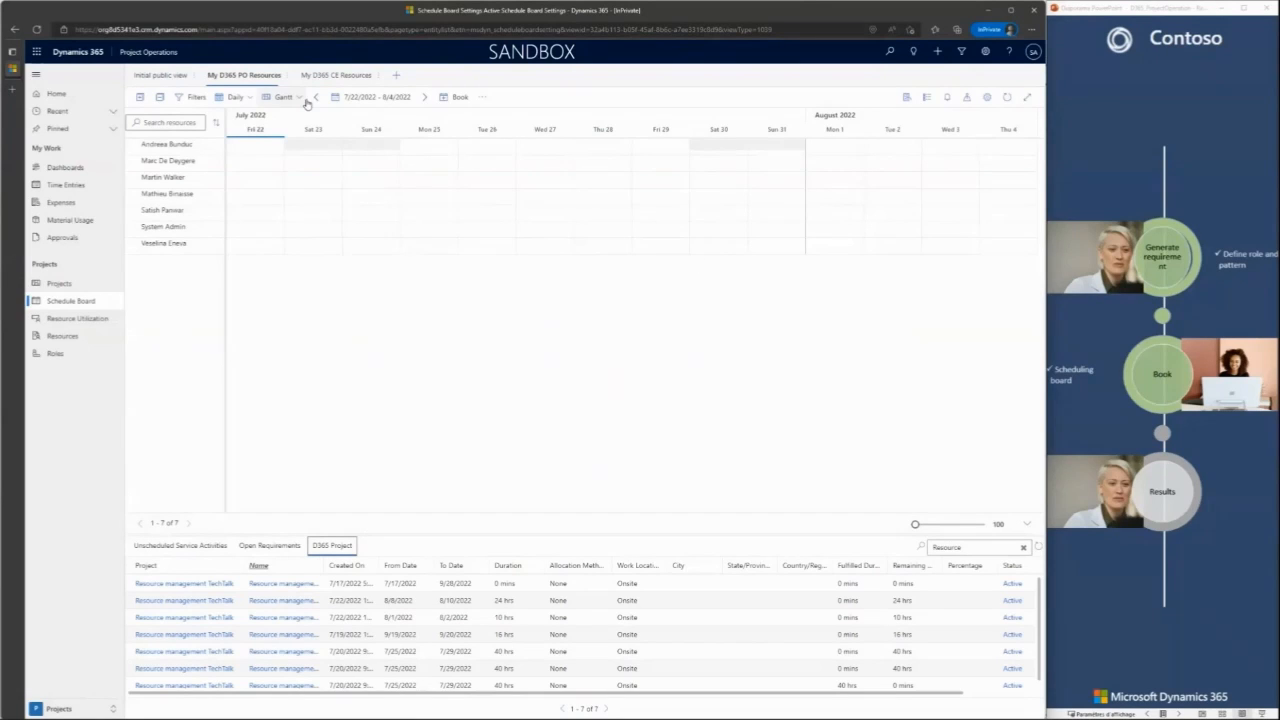
left_click(140, 97)
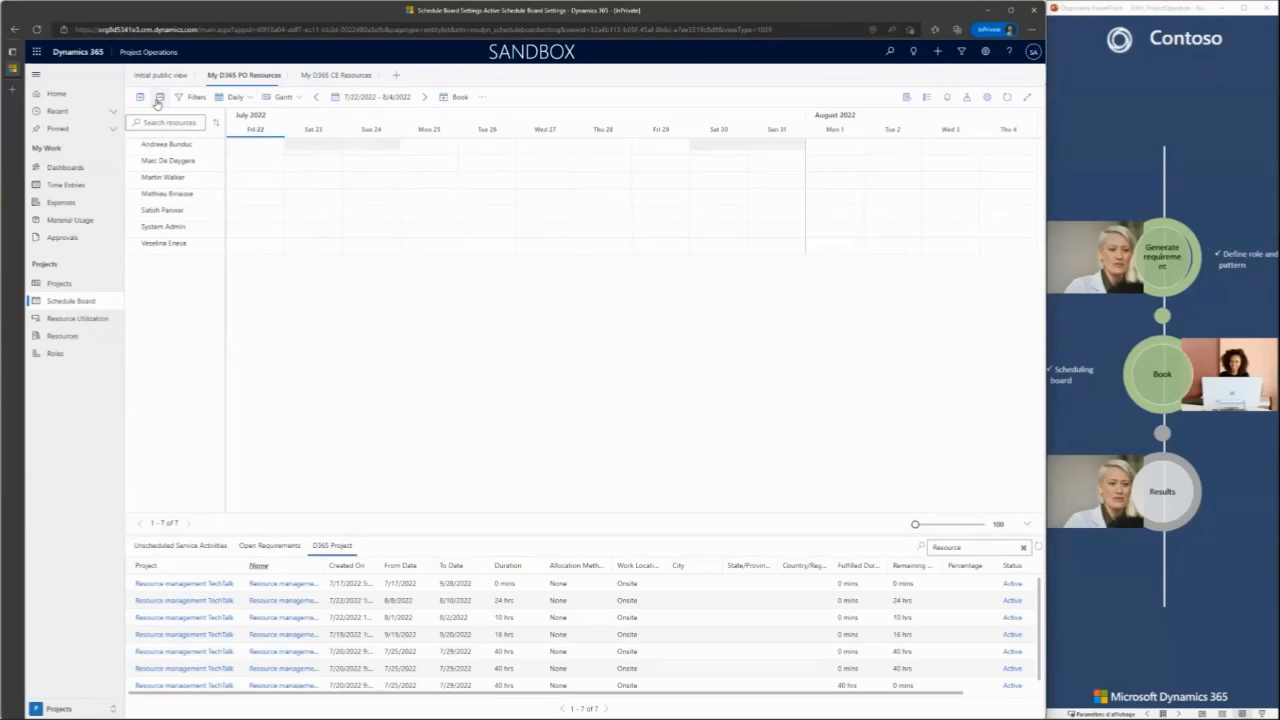
left_click(246, 102)
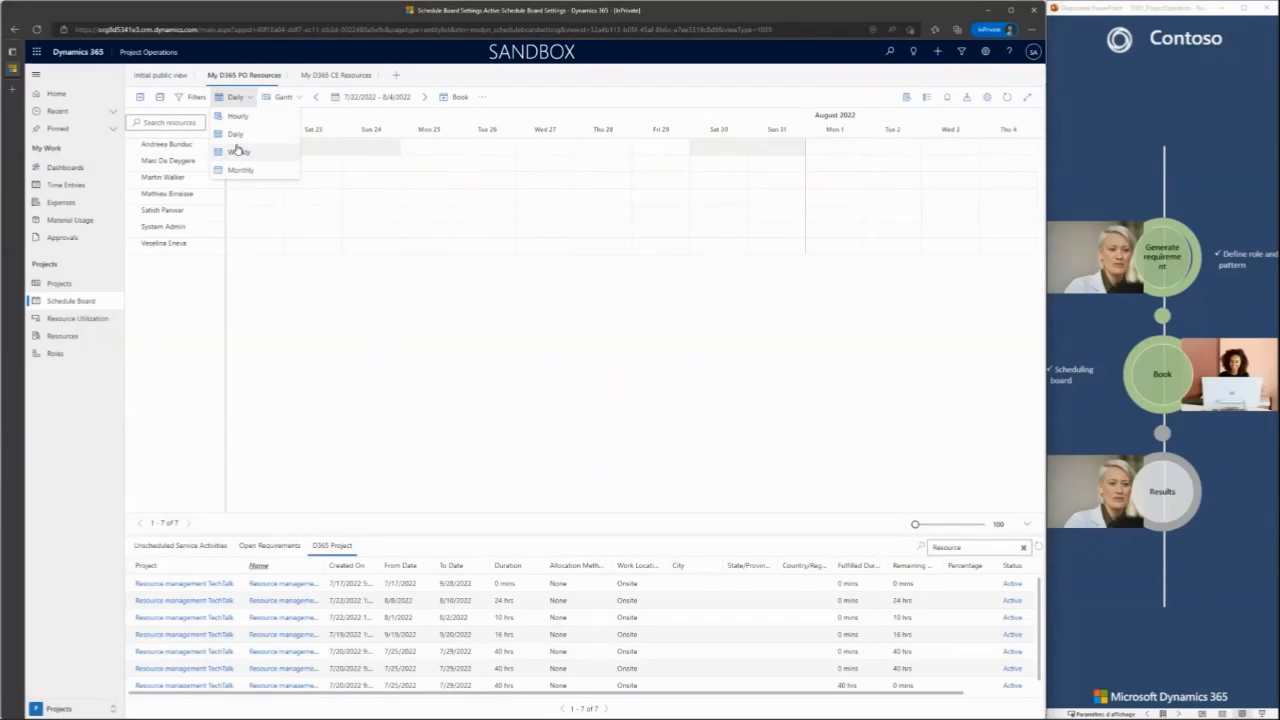
Step: Switch the board to List view, inspect the first resource's availability by day, and return to Gantt view
left_click(297, 98)
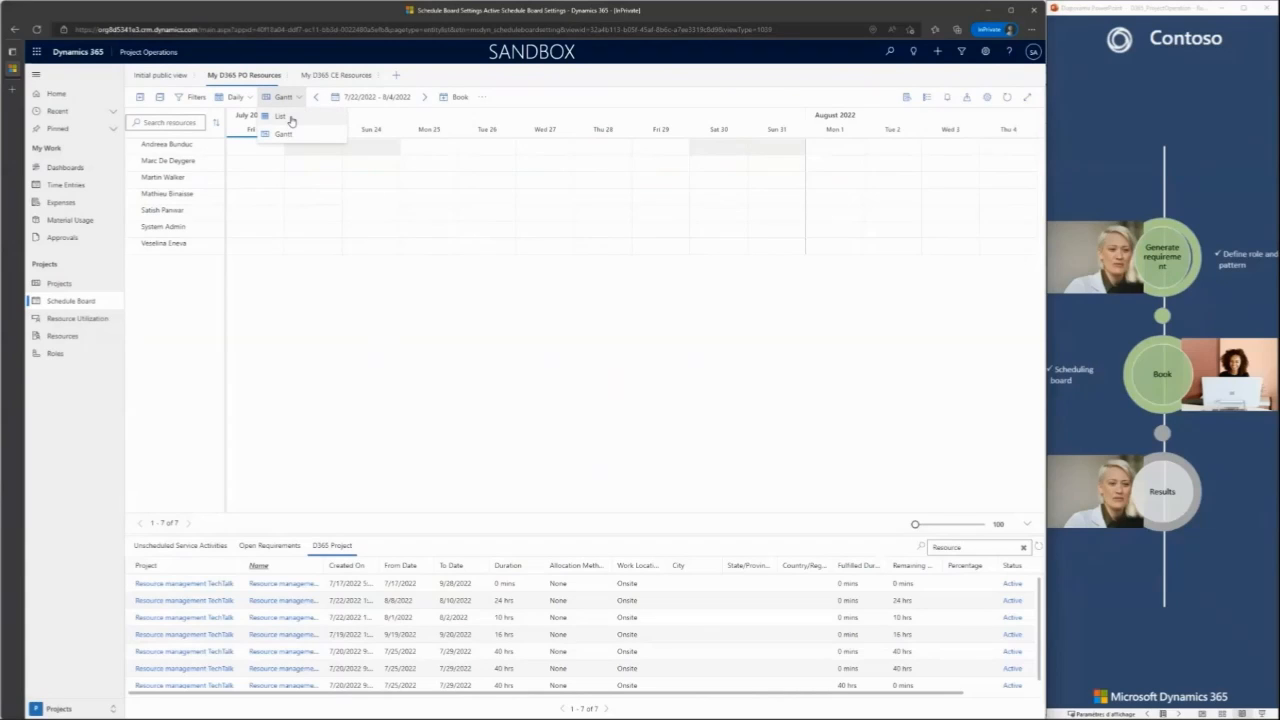
left_click(279, 116)
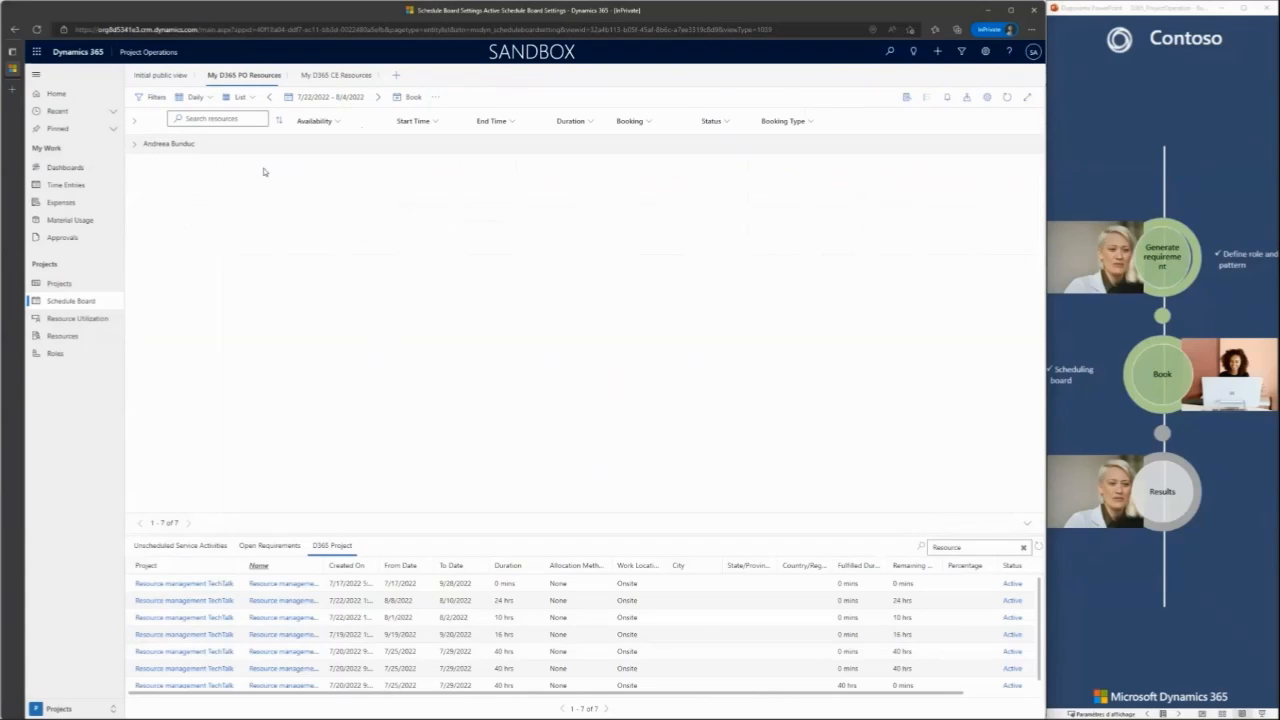
left_click(135, 144)
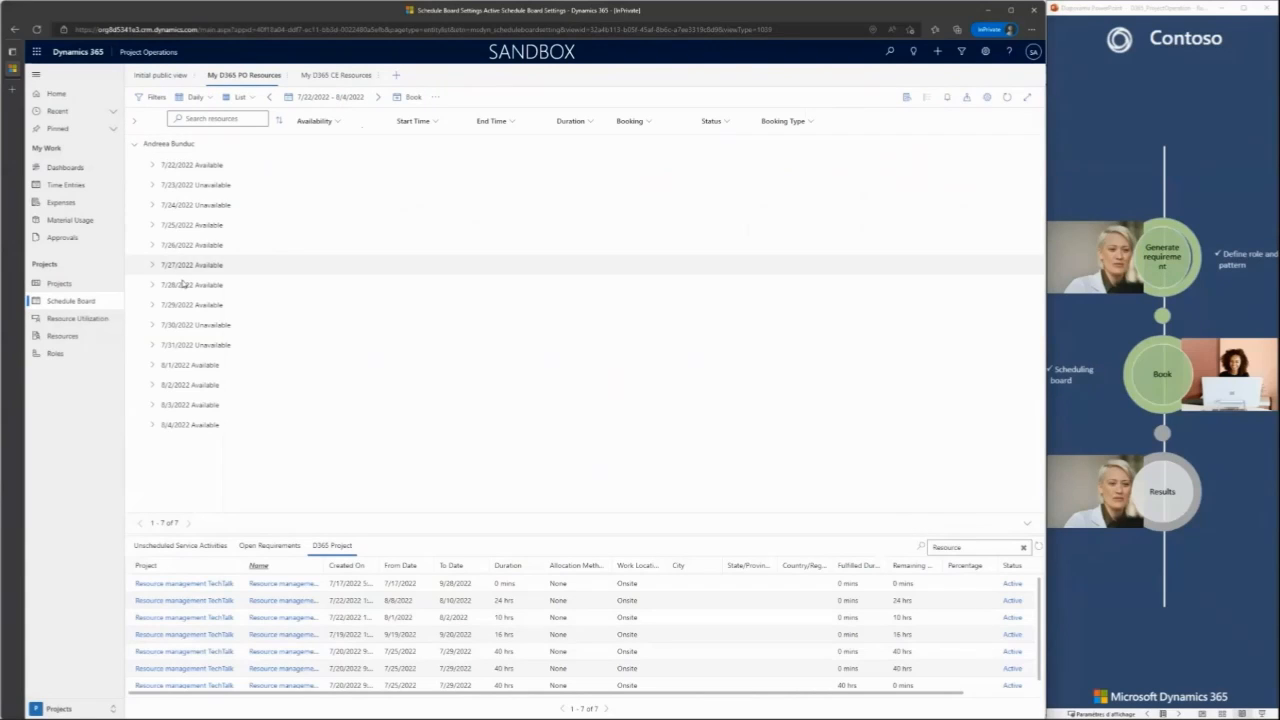
left_click(152, 165)
left_click(152, 225)
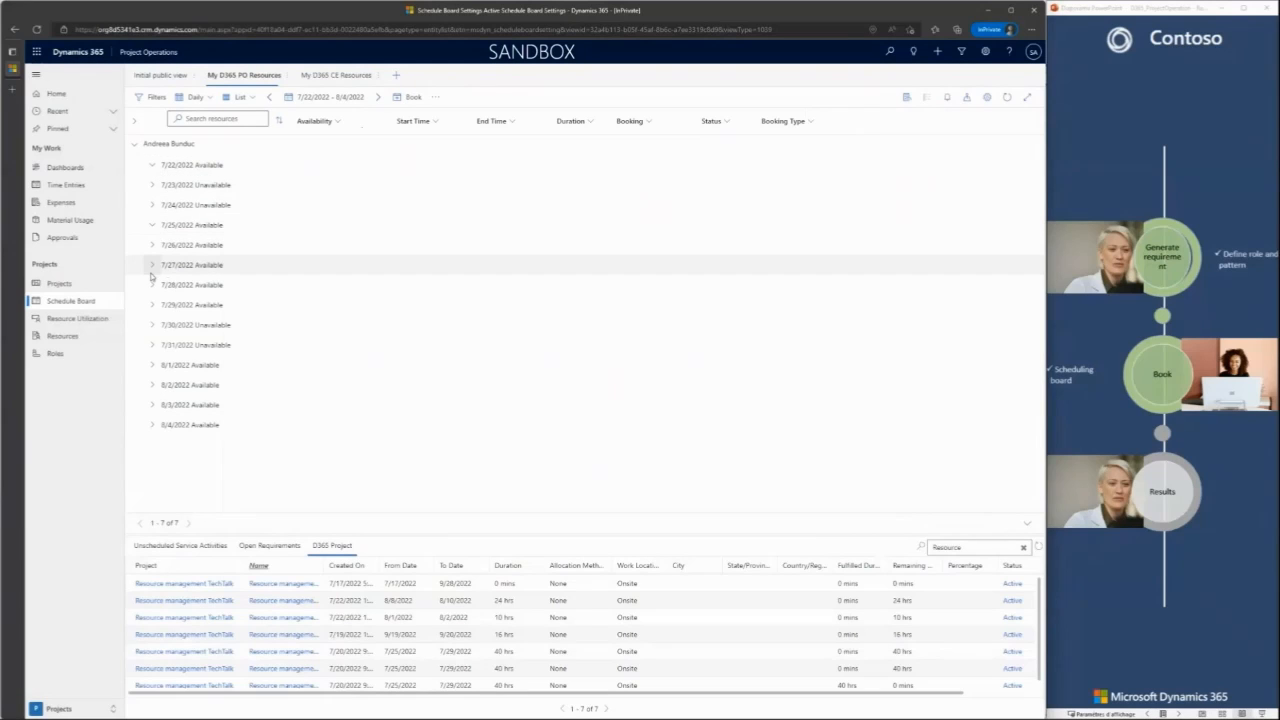
left_click(253, 100)
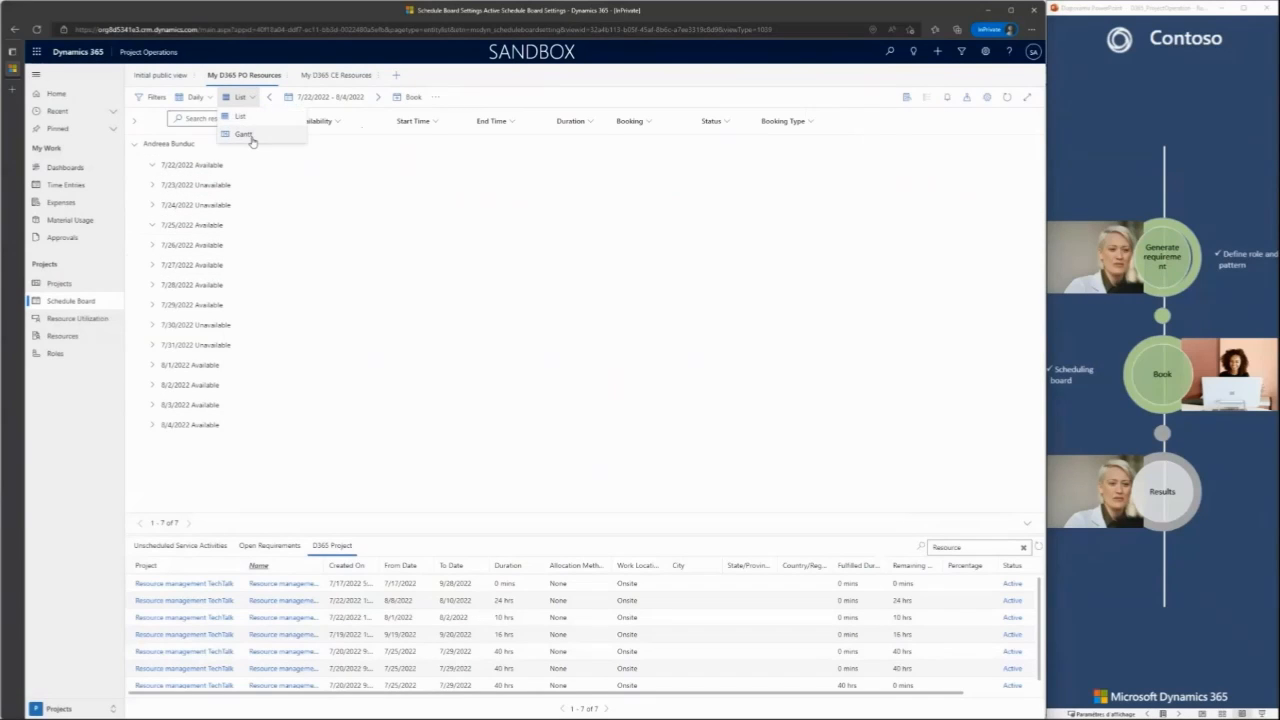
left_click(252, 136)
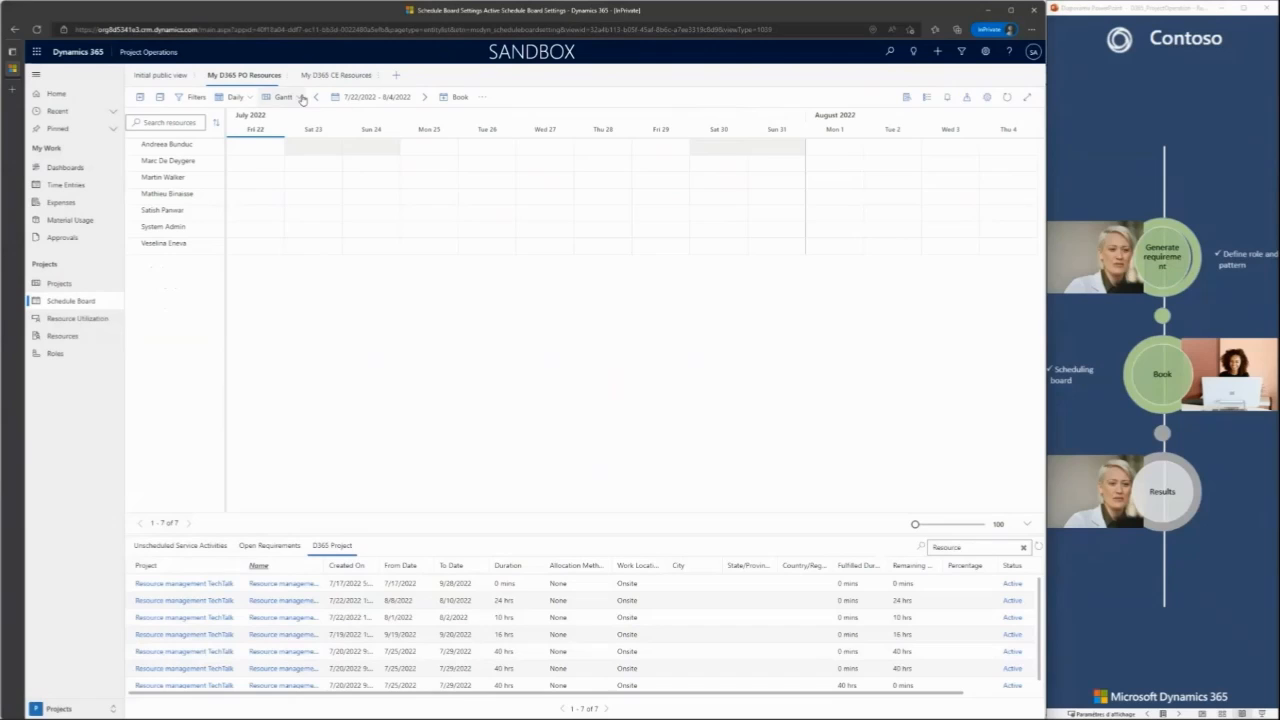
Step: Prepare a booking for the first resource from 7/25/2022 to 7/26/2022 with the 24-hour requirement, and close it without booking
left_click(372, 97)
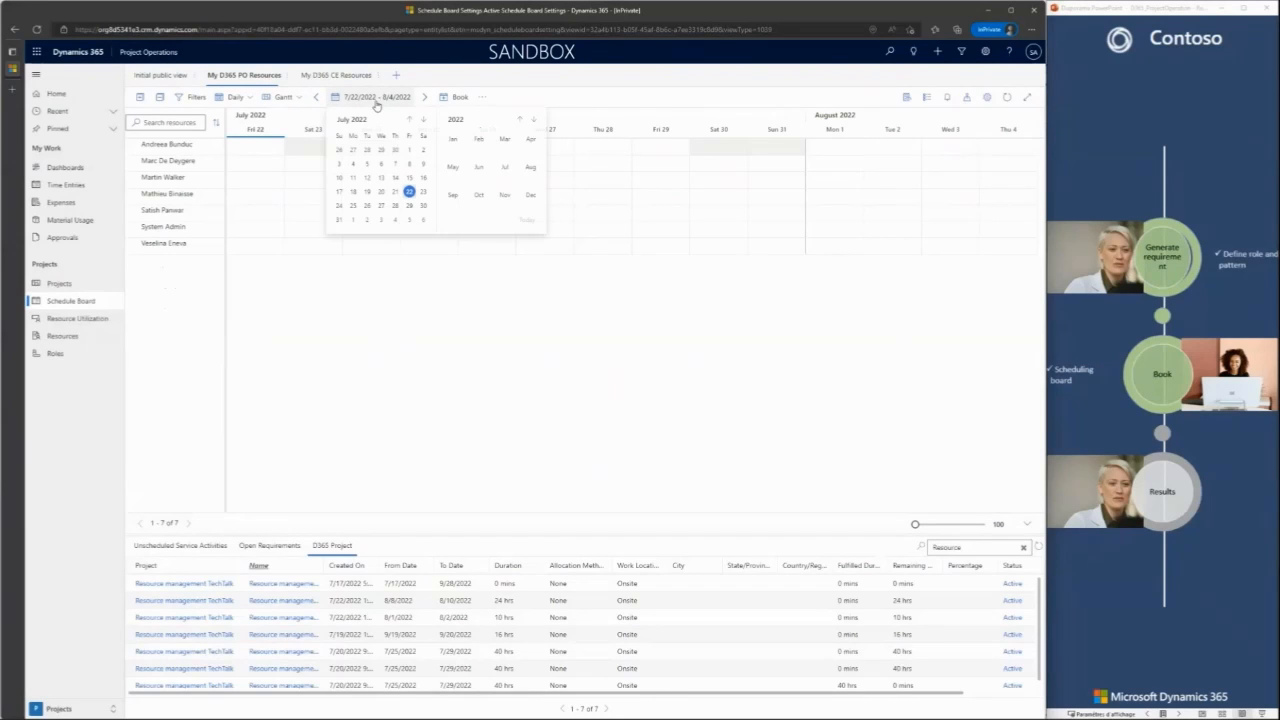
left_click(460, 98)
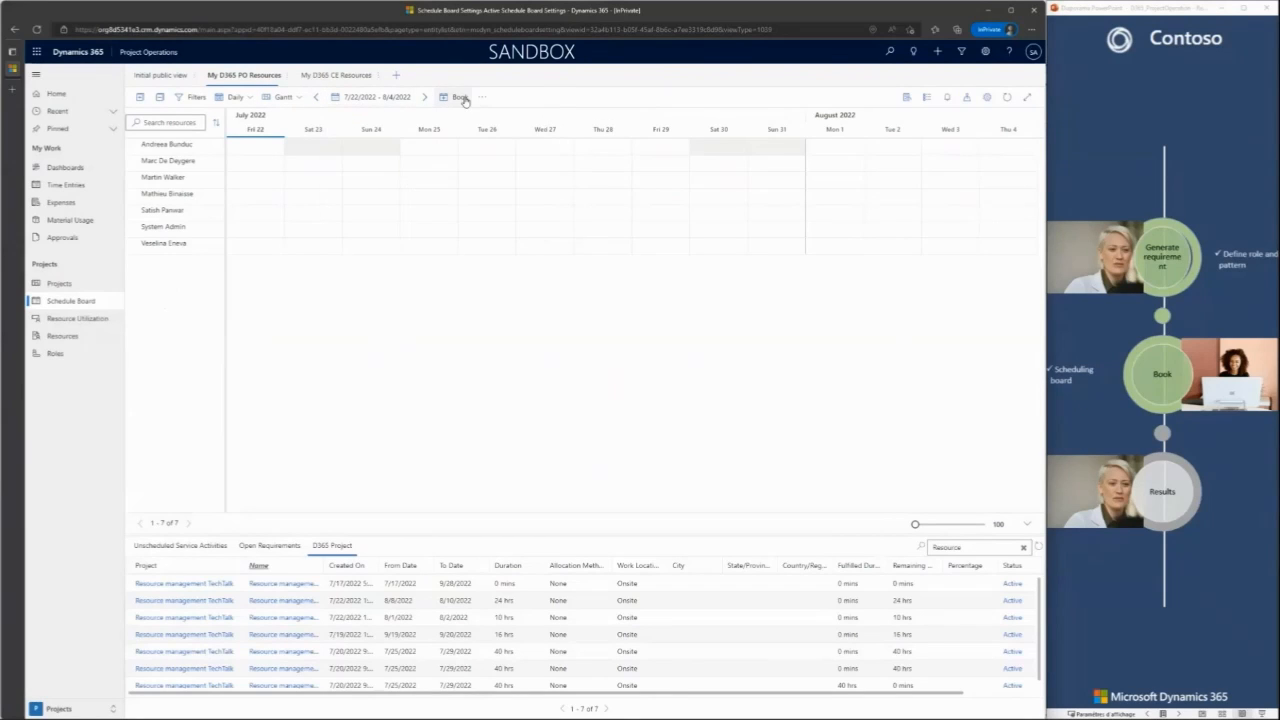
left_click(460, 98)
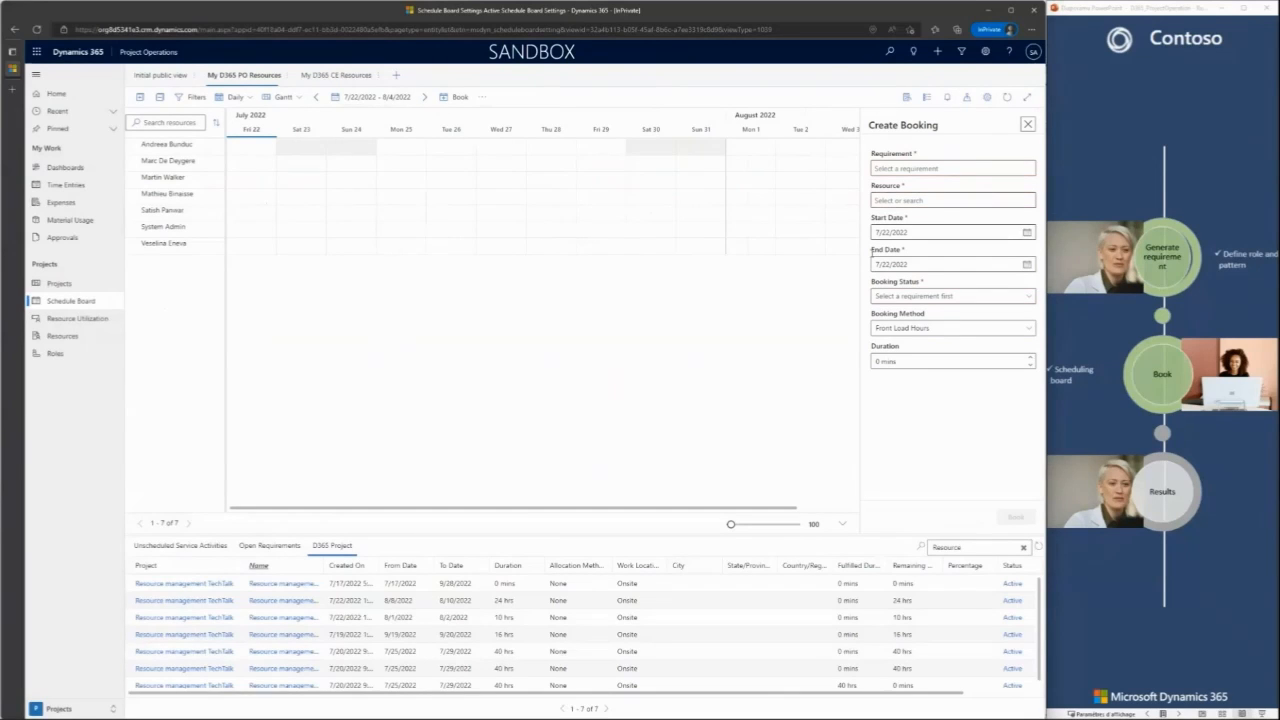
left_click_drag(400, 147, 455, 160)
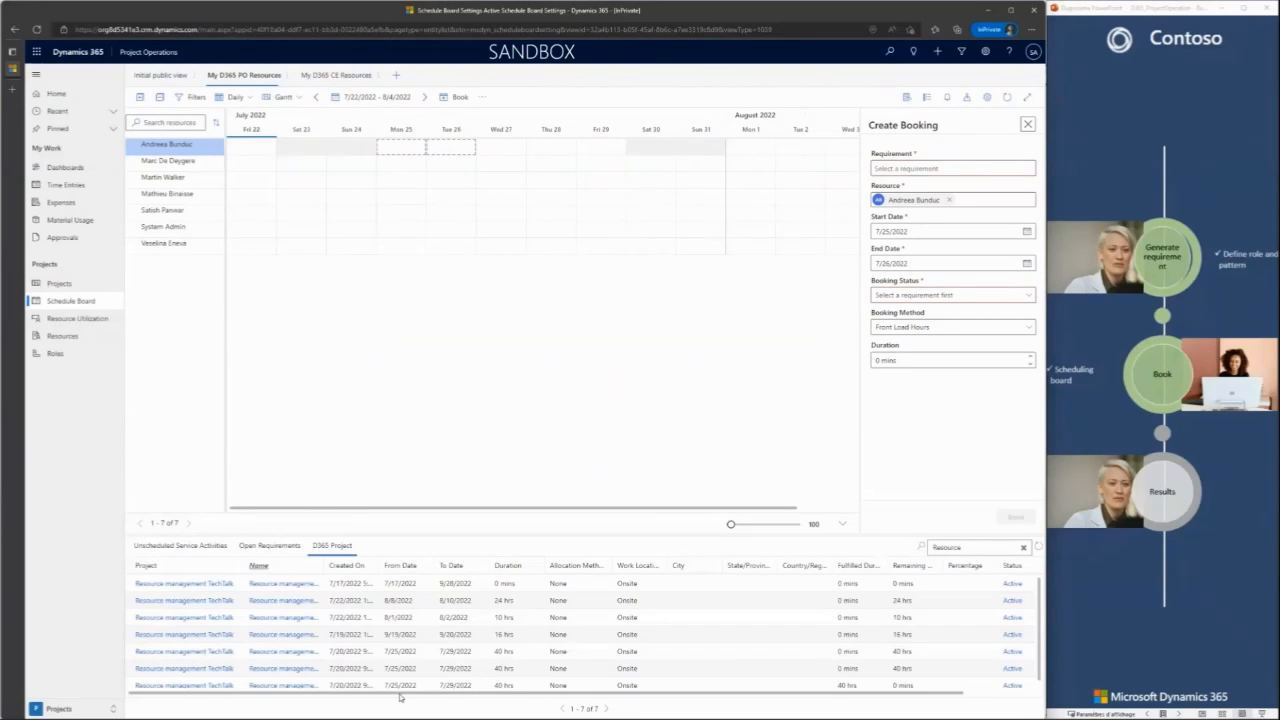
left_click(525, 604)
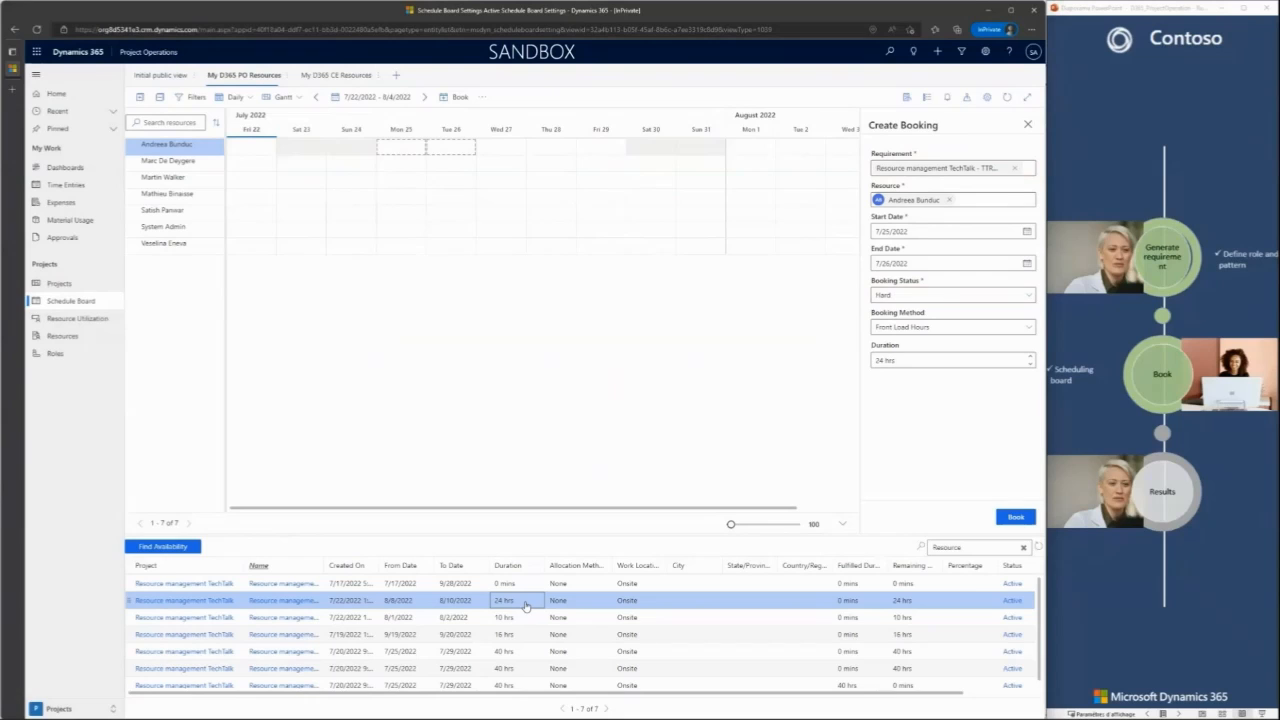
left_click(1027, 124)
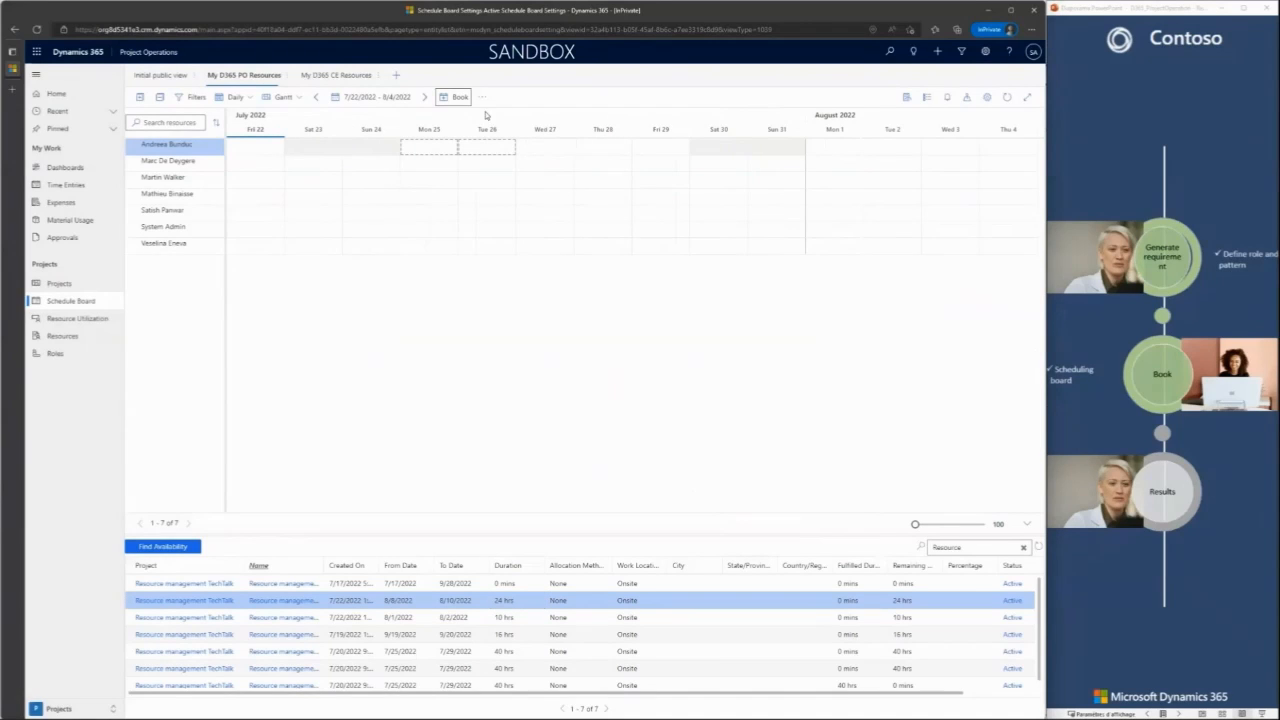
Step: Review the extra board actions, requirement details, status legend, booking alerts and map, and close the alerts
left_click(482, 97)
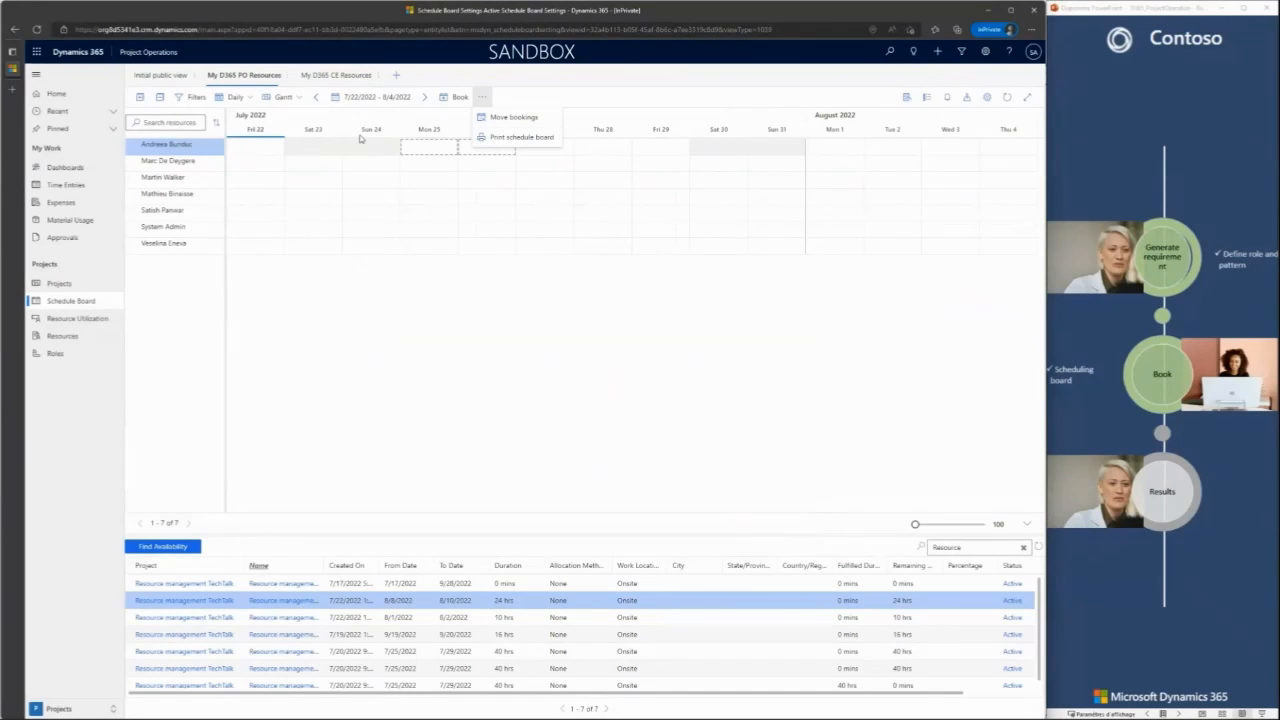
left_click(906, 97)
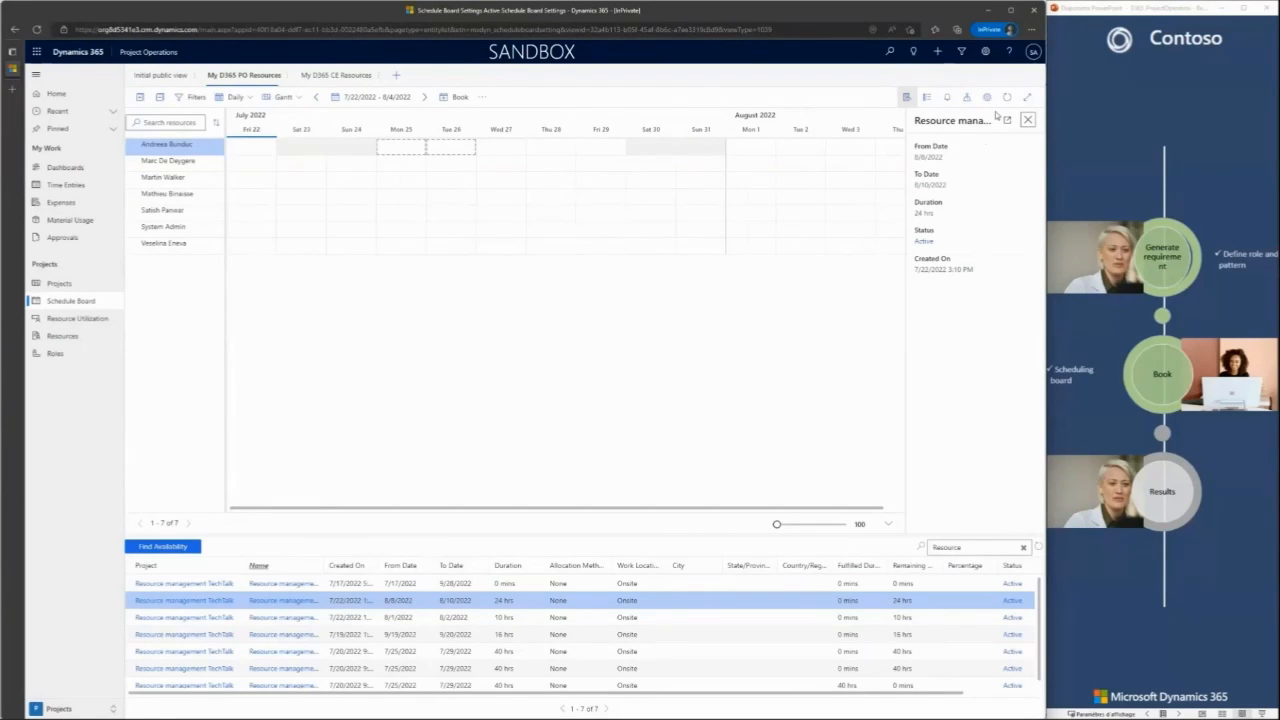
left_click(926, 97)
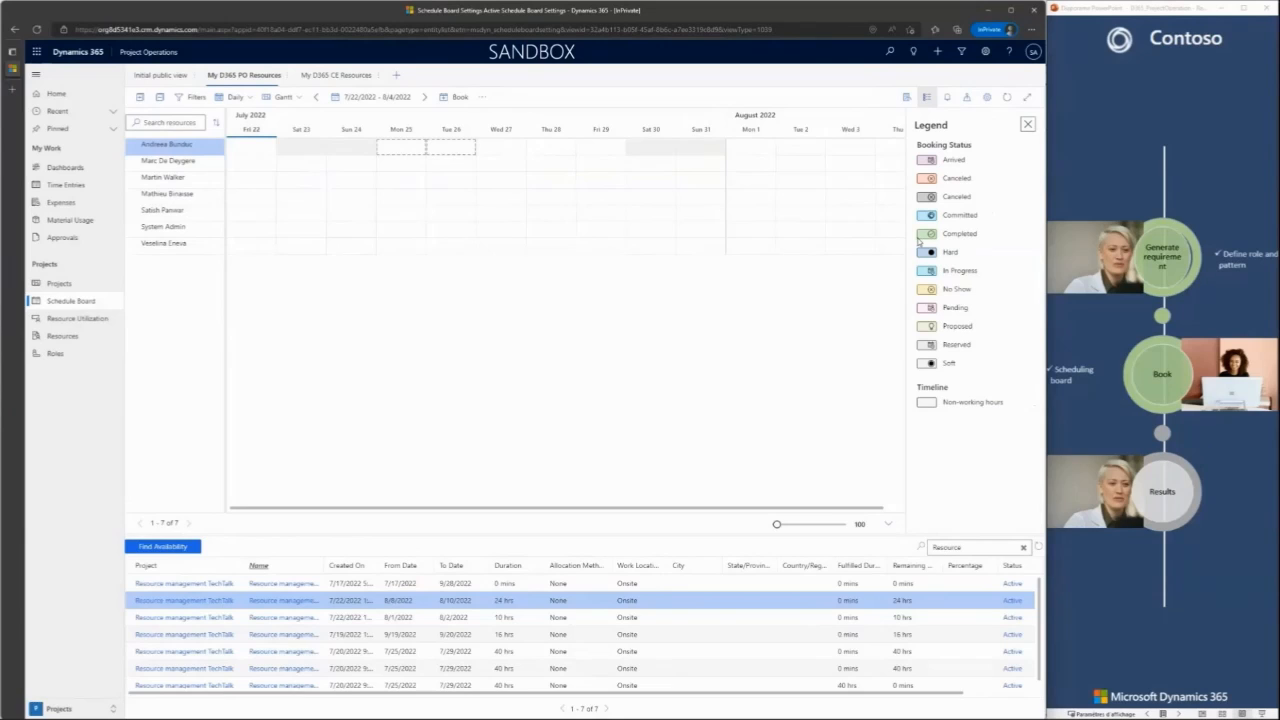
left_click(947, 97)
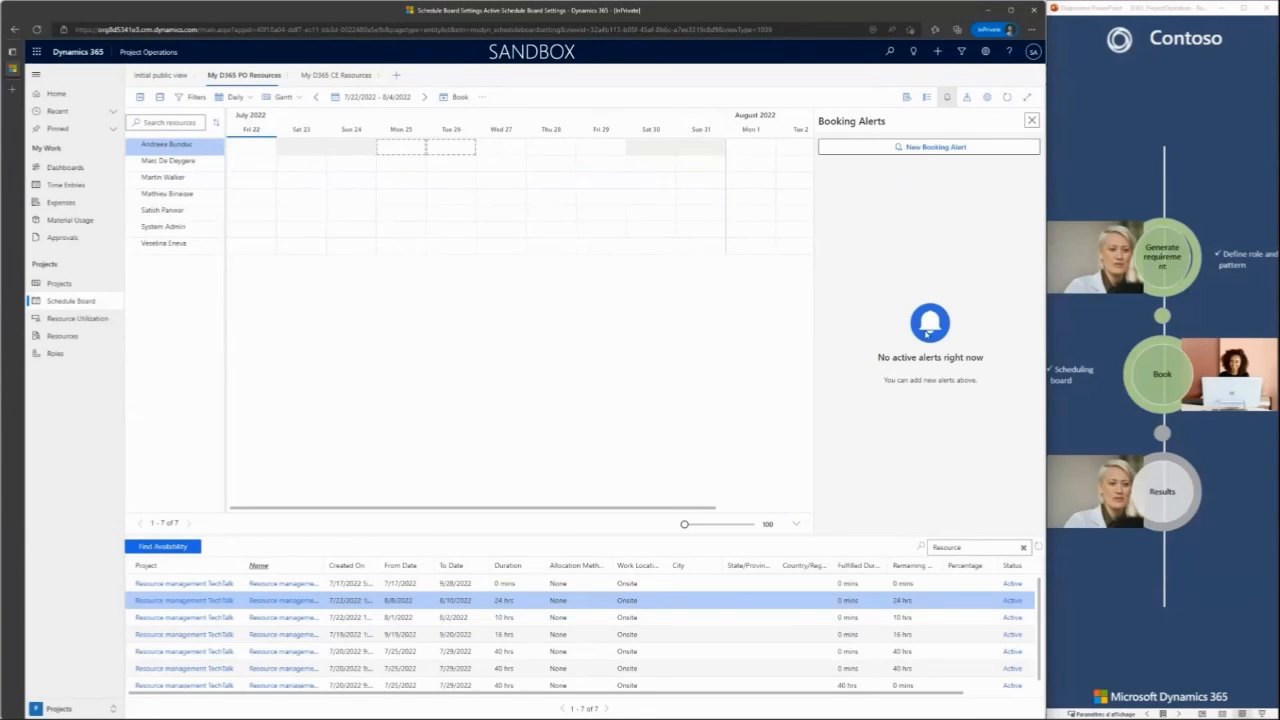
left_click(966, 97)
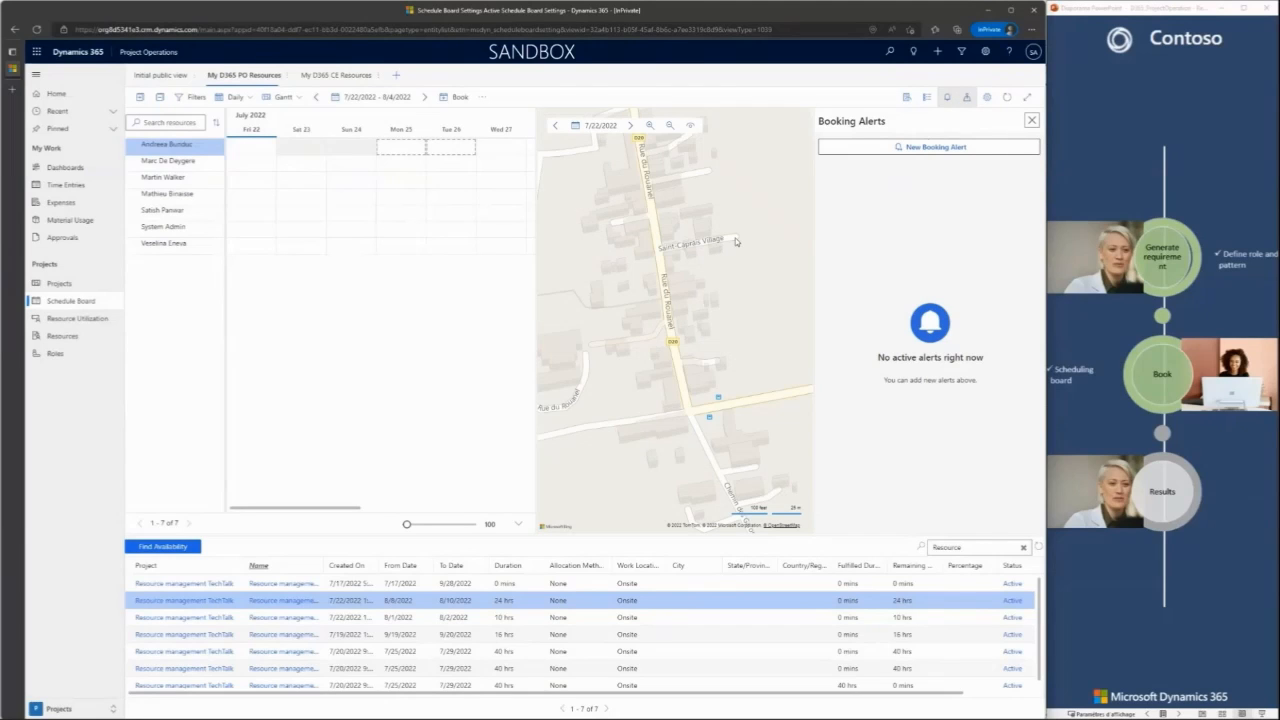
left_click(1031, 120)
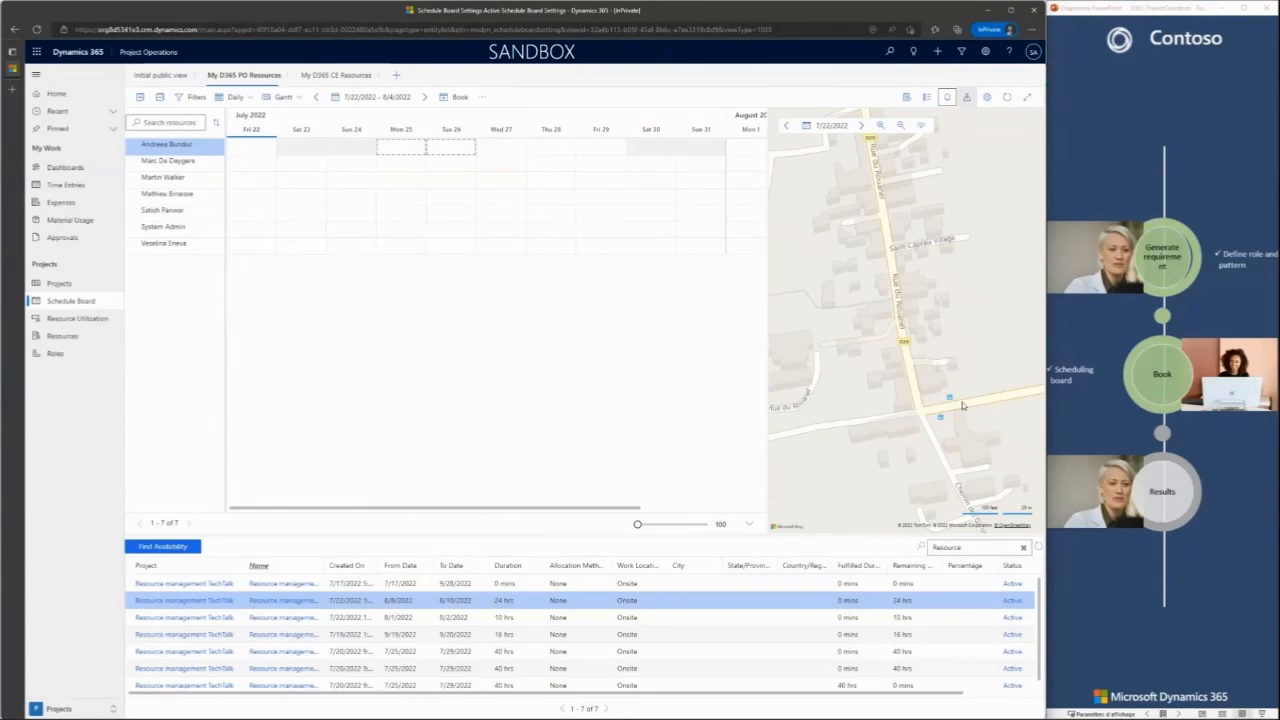
Step: Open the board view settings, hide the map, and switch on the display of canceled bookings
left_click(986, 97)
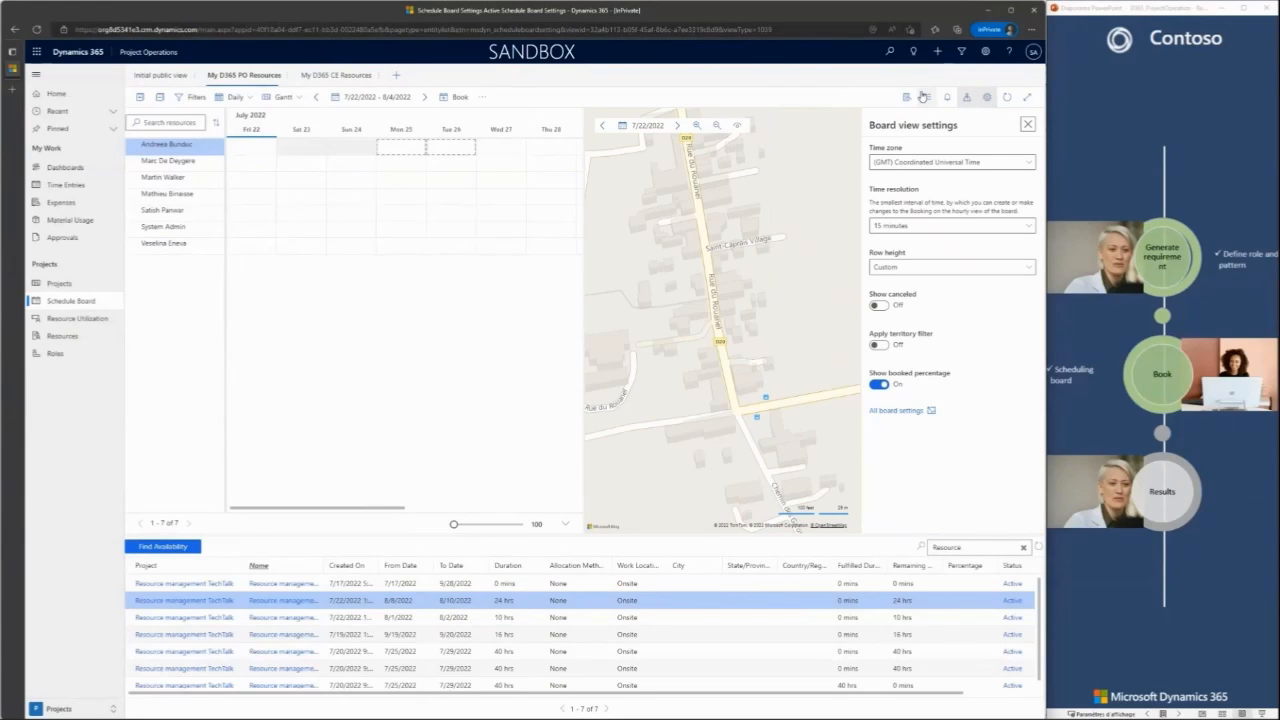
left_click(966, 97)
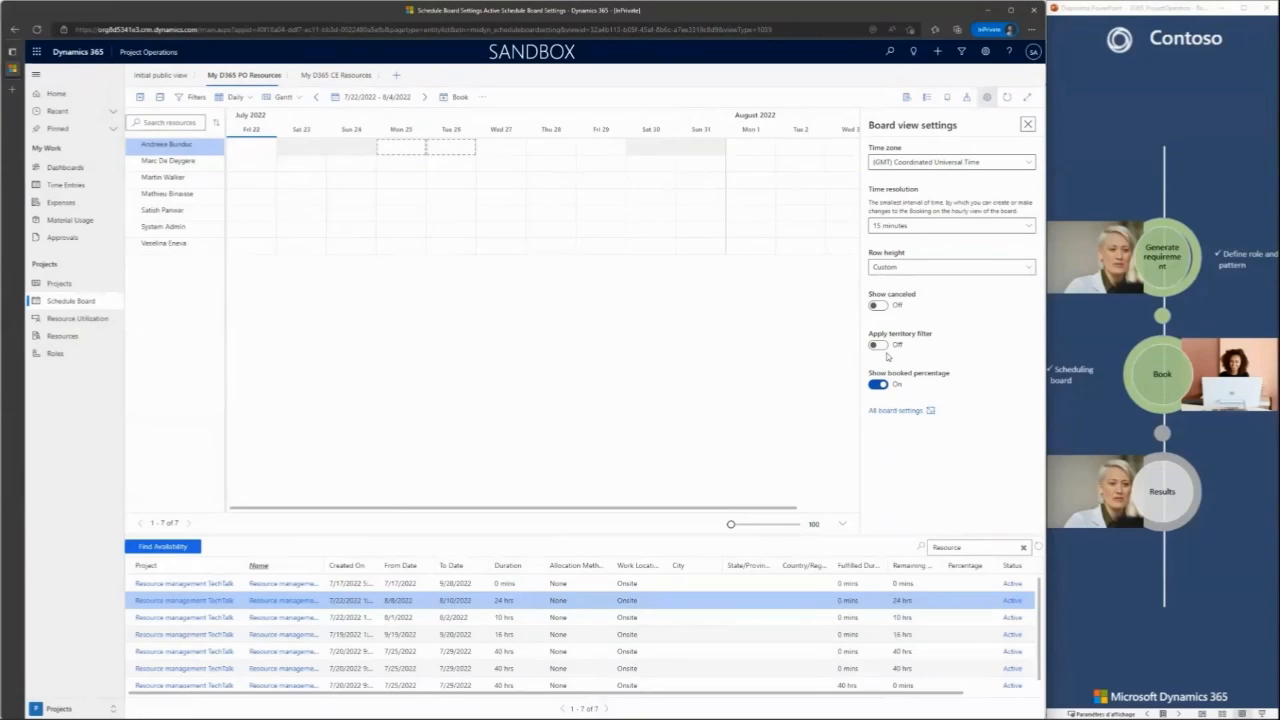
left_click(876, 305)
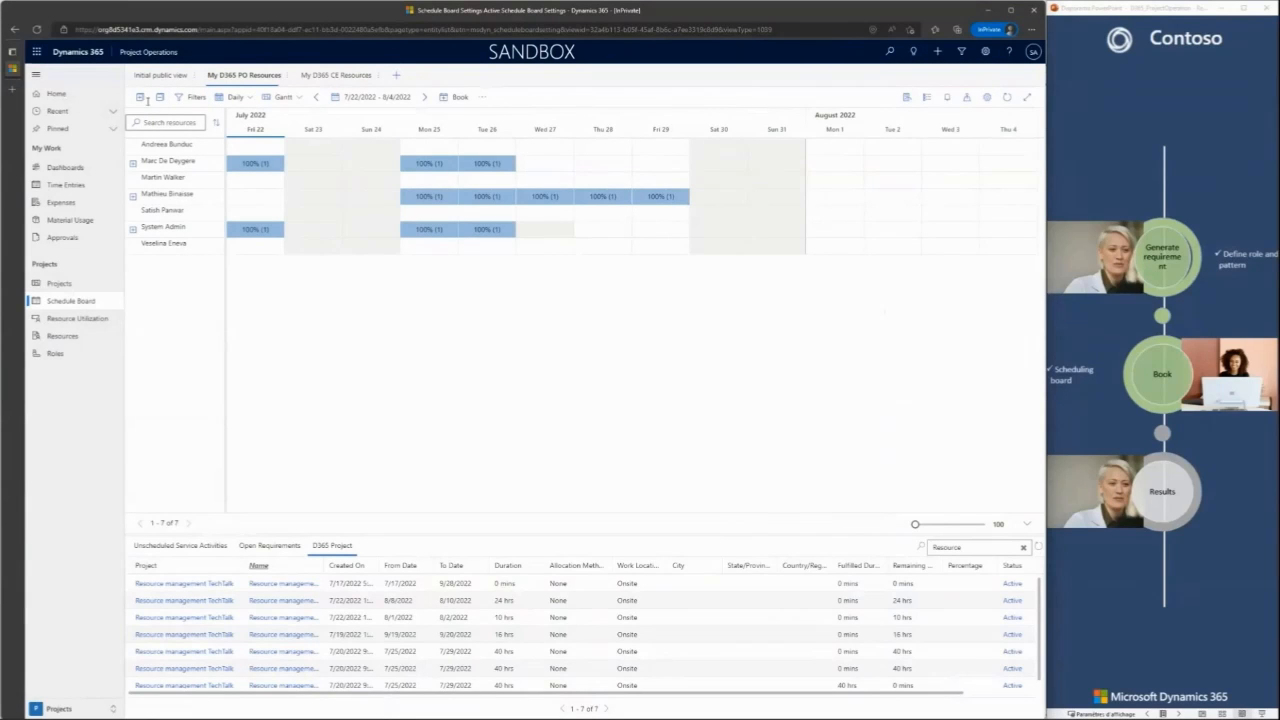
Step: Expand all resources on the board to show their individual bookings
left_click(137, 163)
left_click(134, 164)
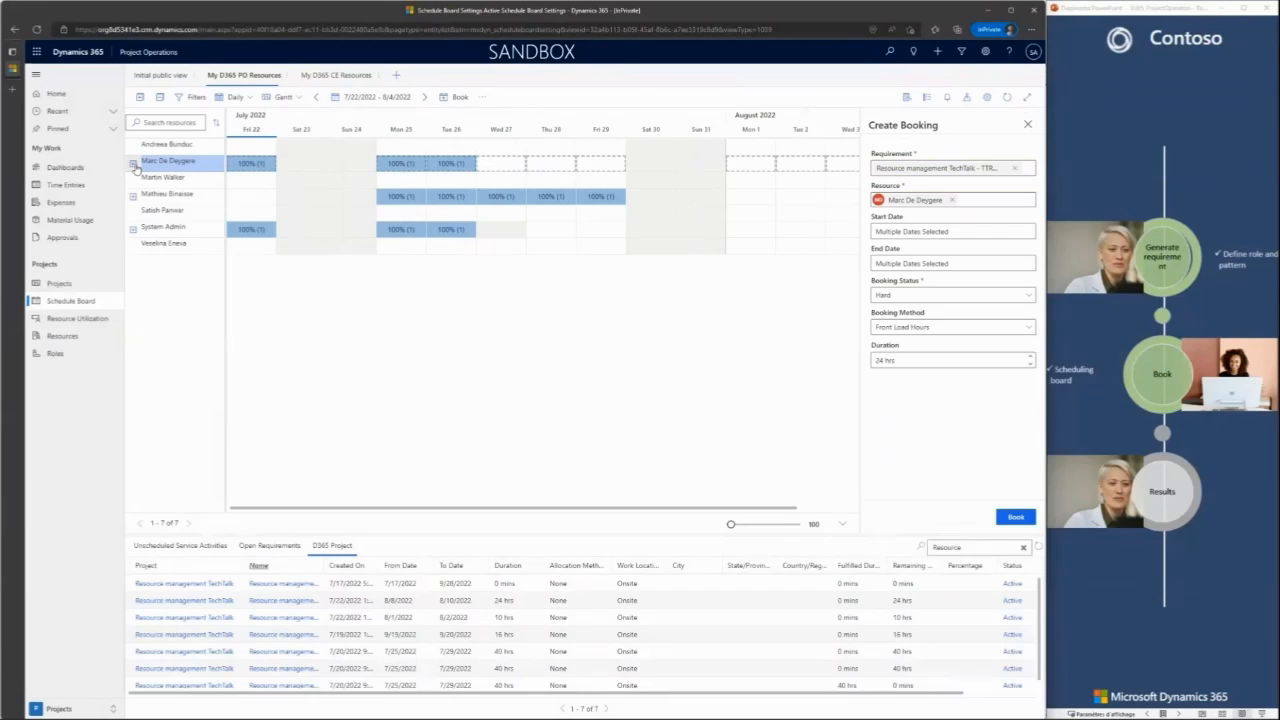
left_click(141, 98)
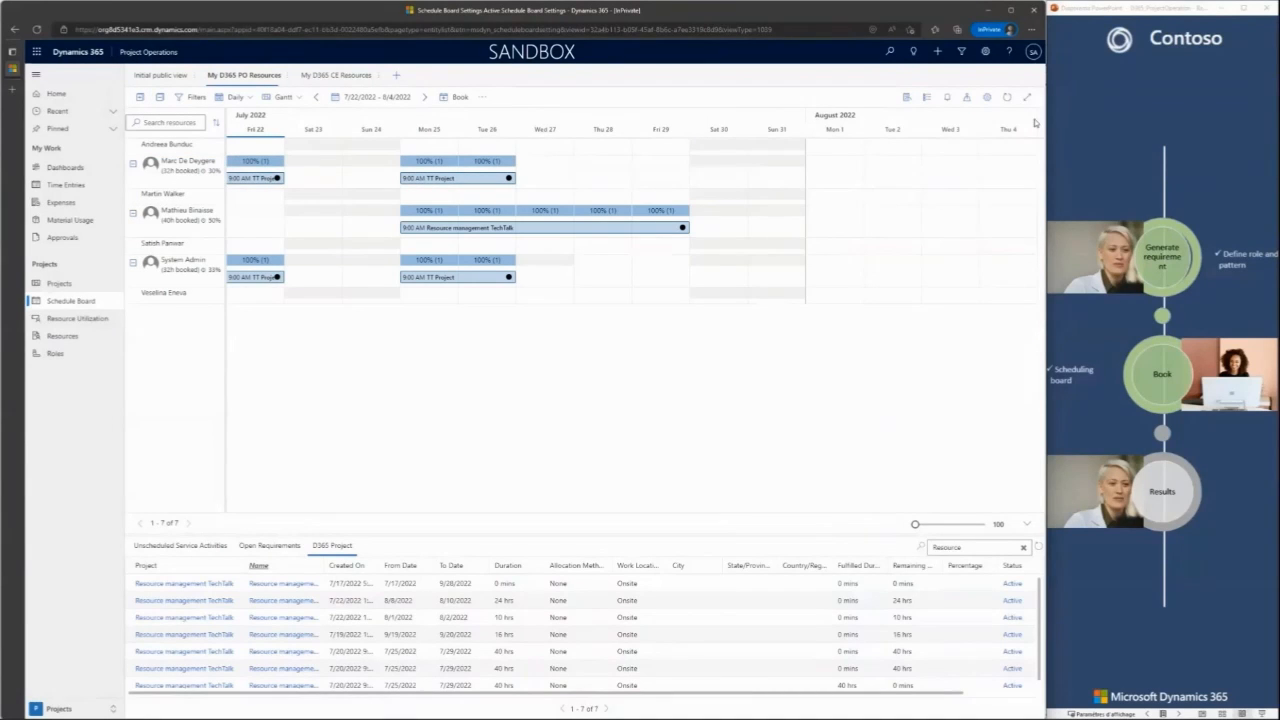
Step: Select the 10-hour requirement and prepare a booking for System Admin from 7/27/2022 to 7/28/2022, closing it without booking
left_click(411, 620)
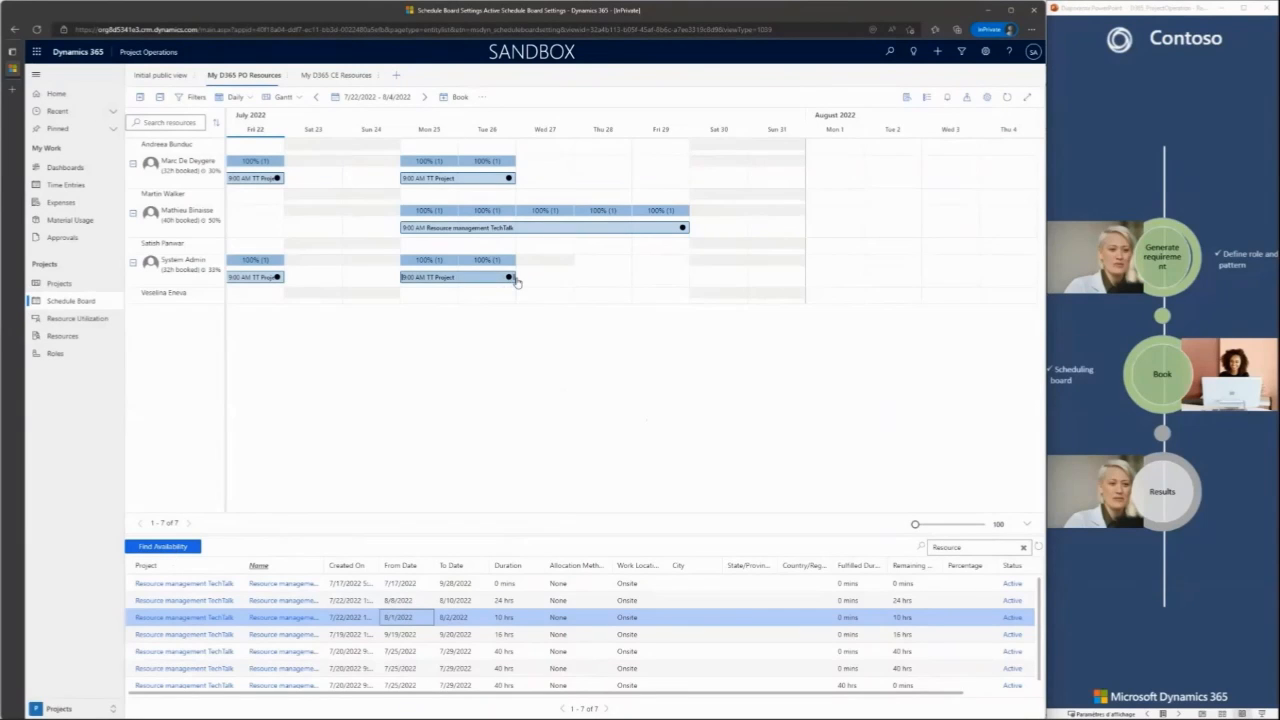
left_click_drag(521, 281, 605, 287)
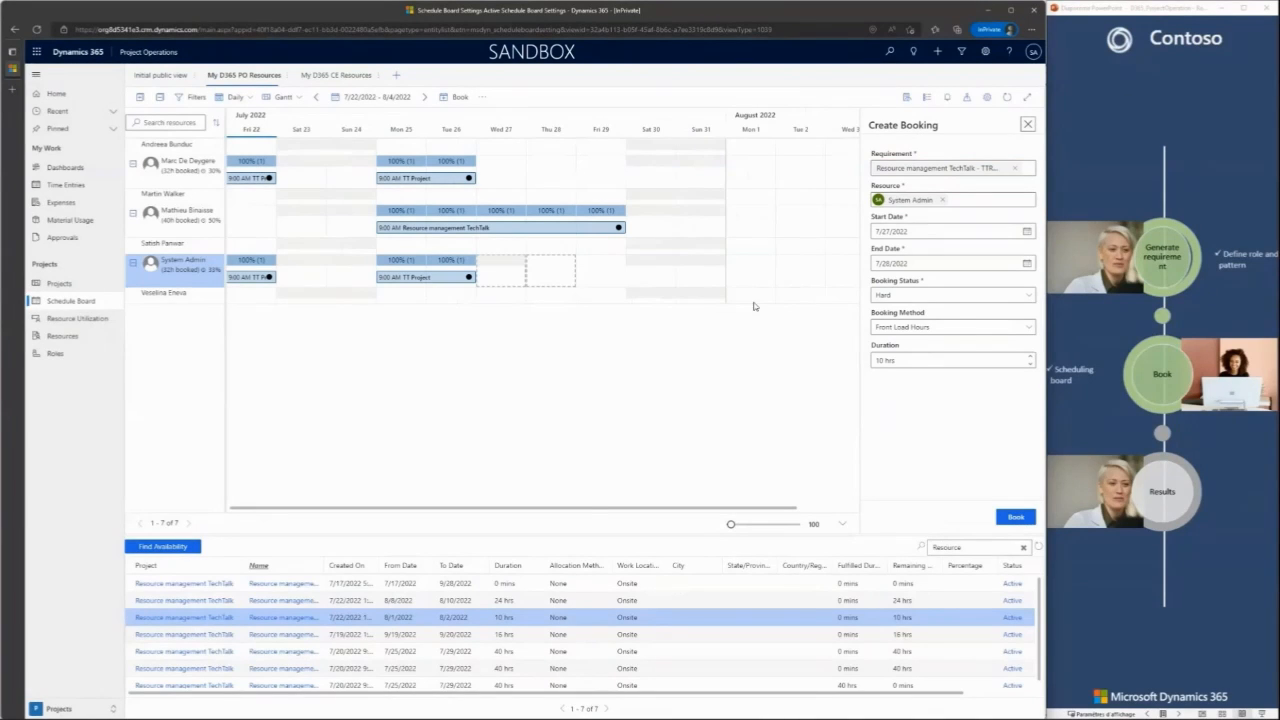
left_click(1027, 124)
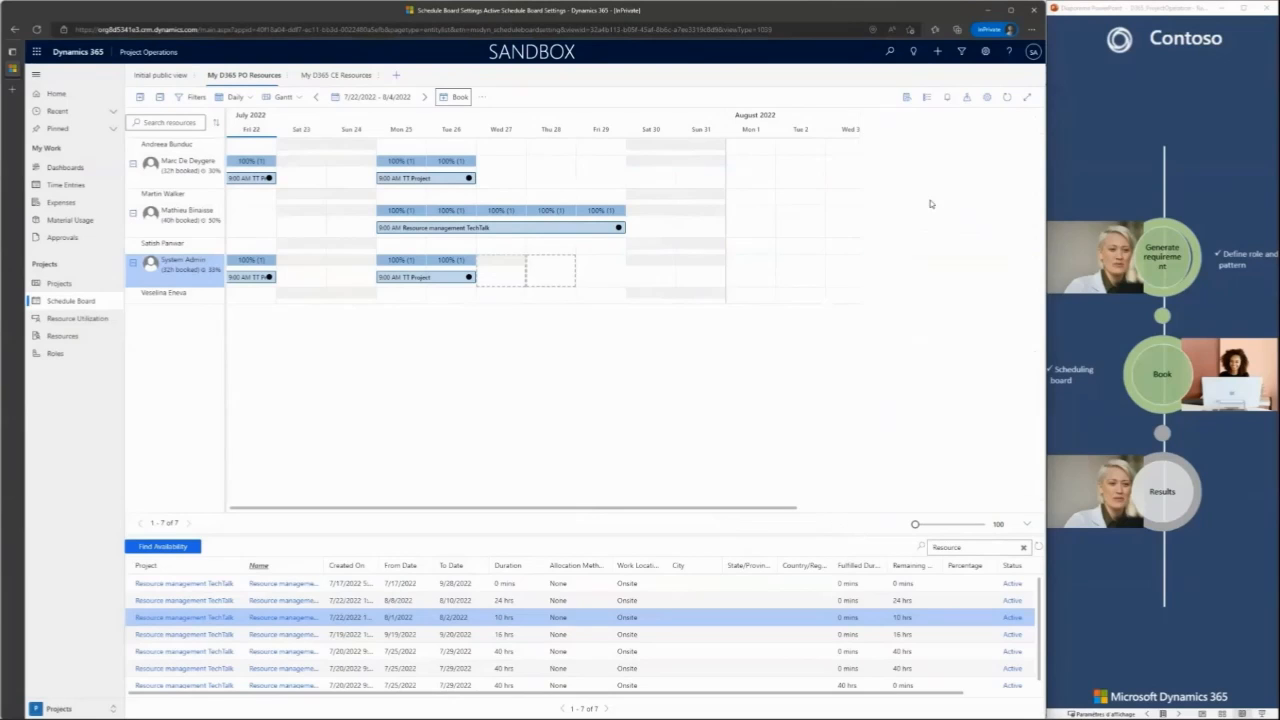
Step: Find availability for the selected 10-hour TTRM Project Manager requirement, and show the schedule assistant results as a Gantt view
left_click(151, 549)
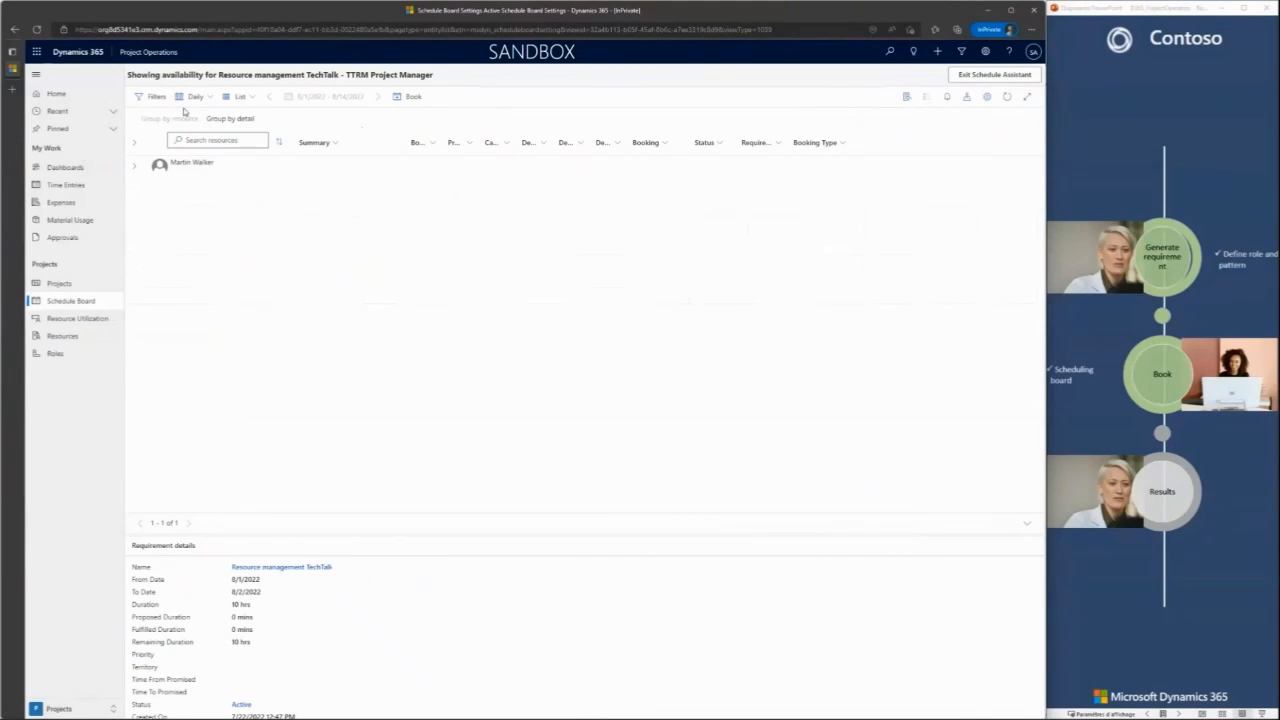
left_click(213, 98)
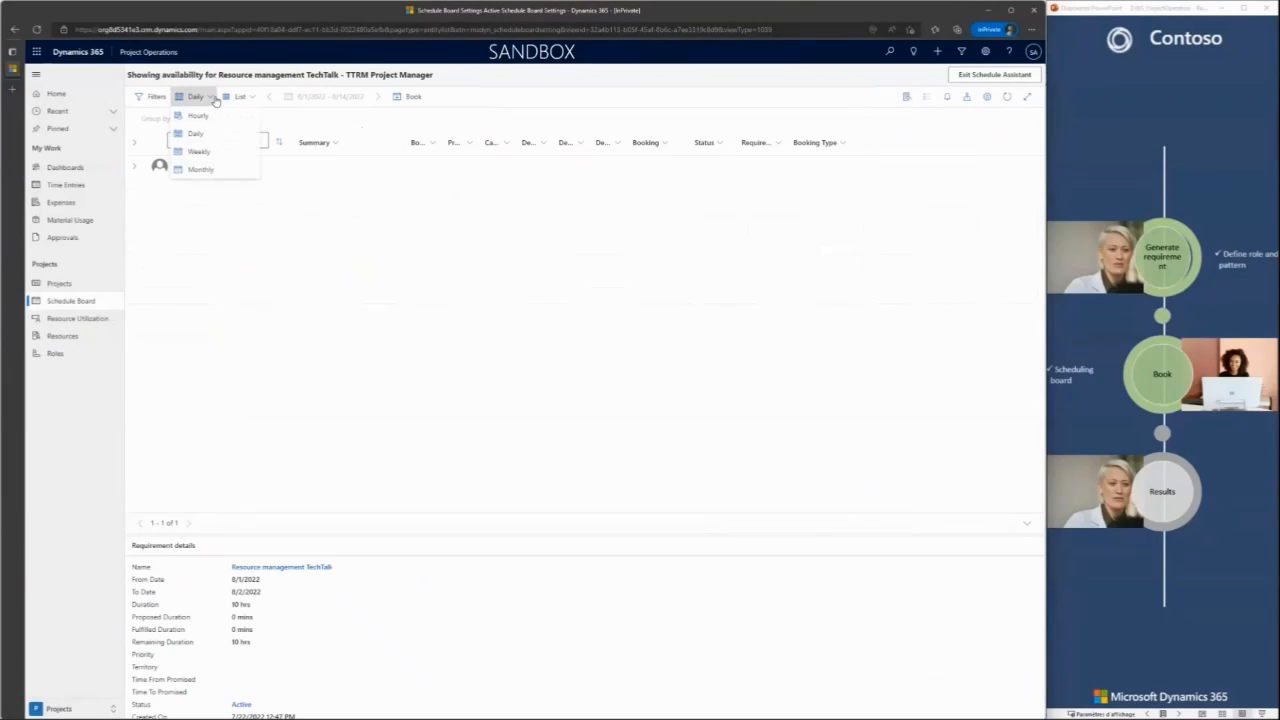
left_click(240, 97)
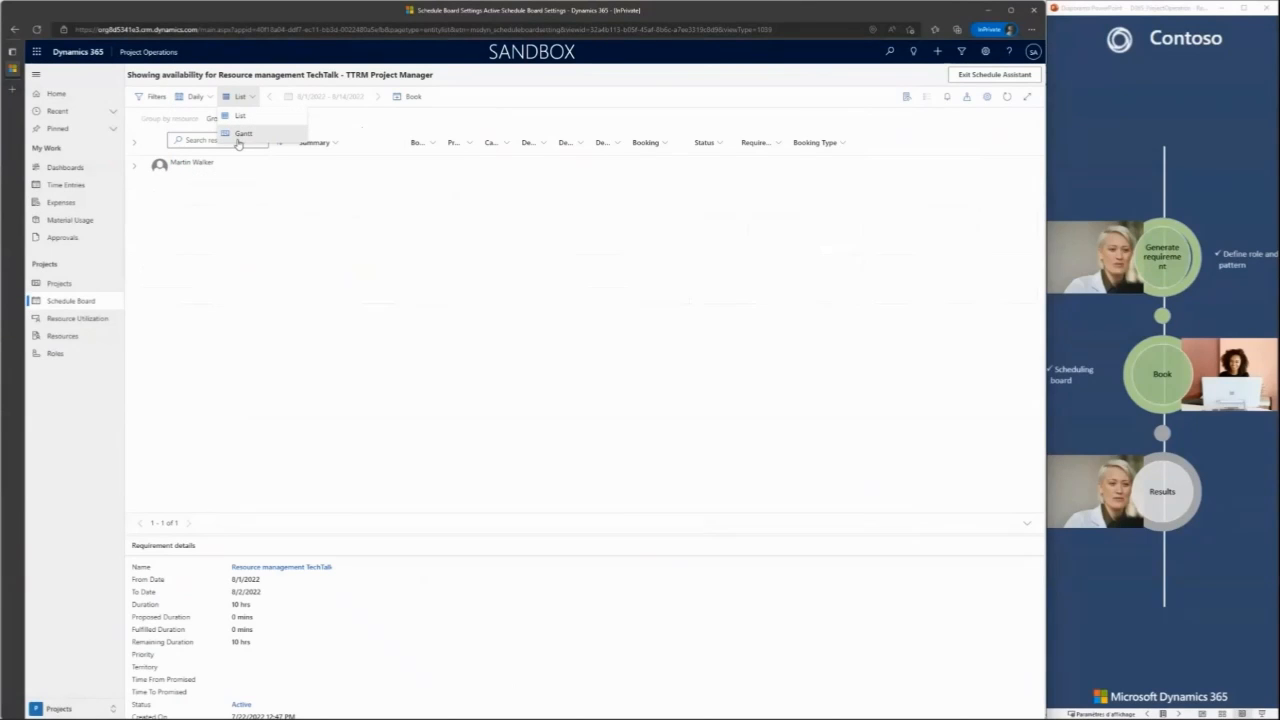
left_click(240, 134)
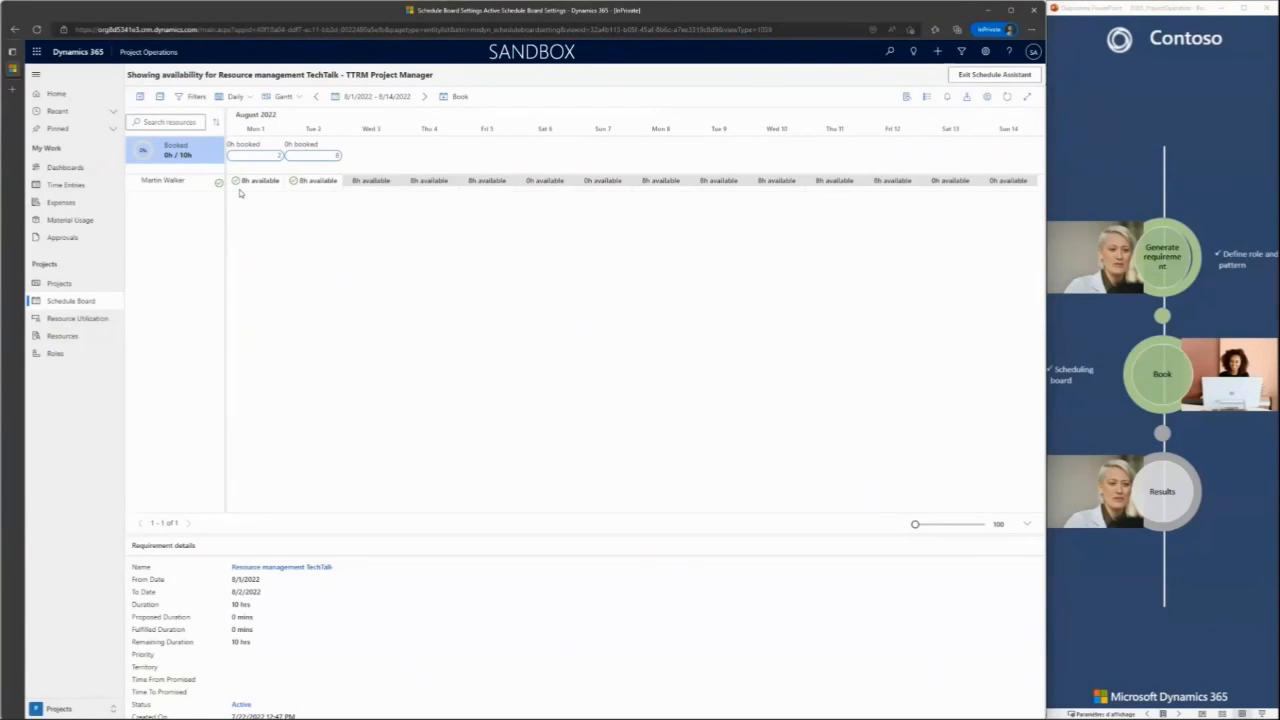
Step: Start a booking for the available resource on 8/1/2022 and 8/2/2022, and review the Schedule Assistant filter settings
left_click_drag(238, 190, 341, 197)
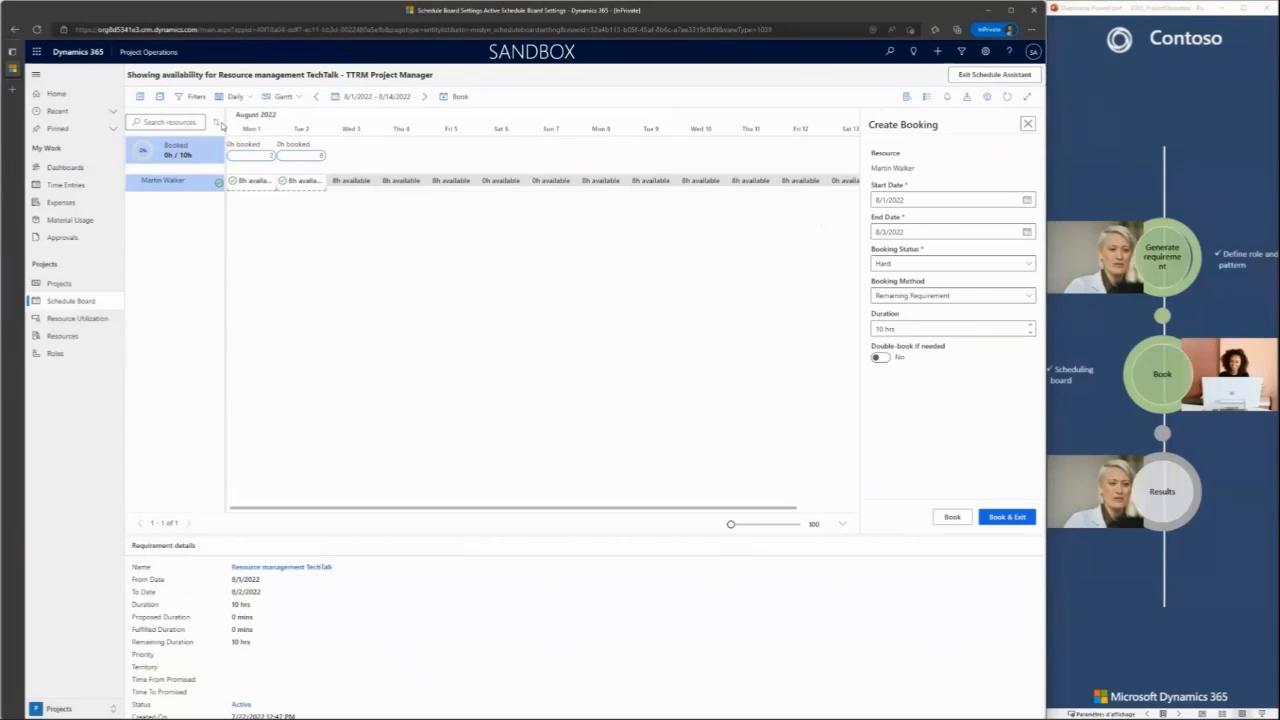
left_click(195, 96)
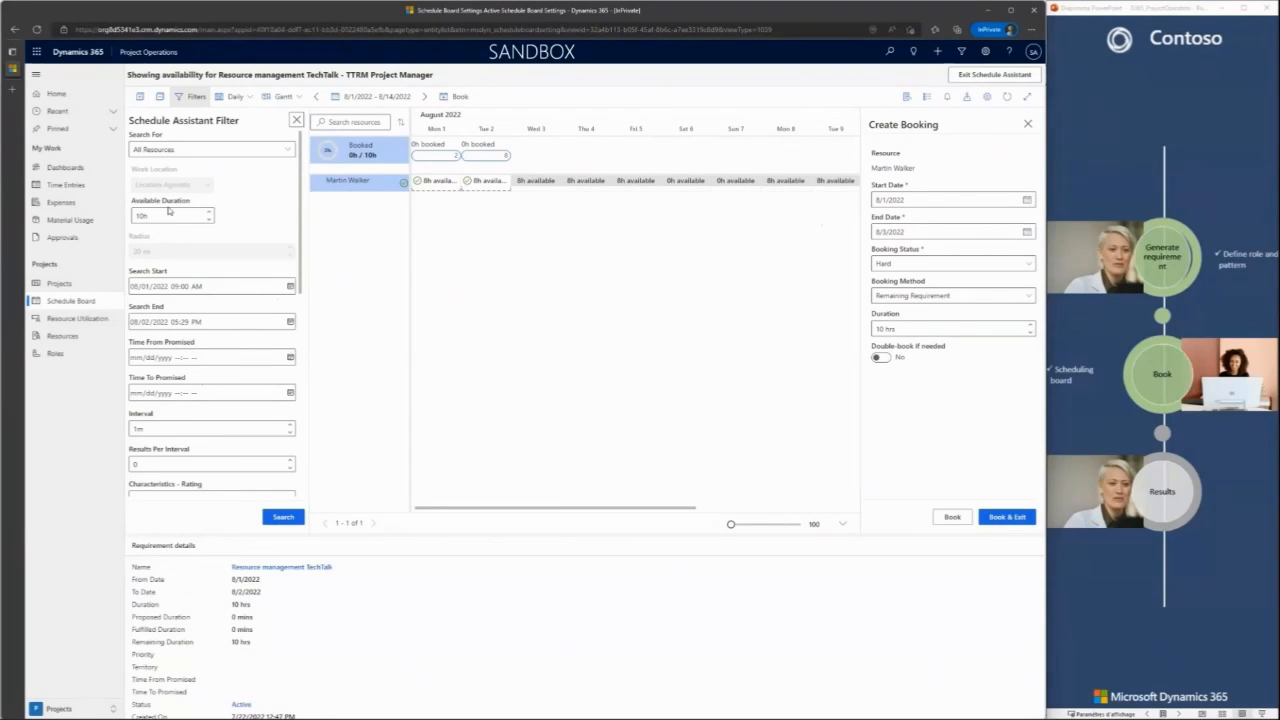
scroll(162, 287, "down", 1)
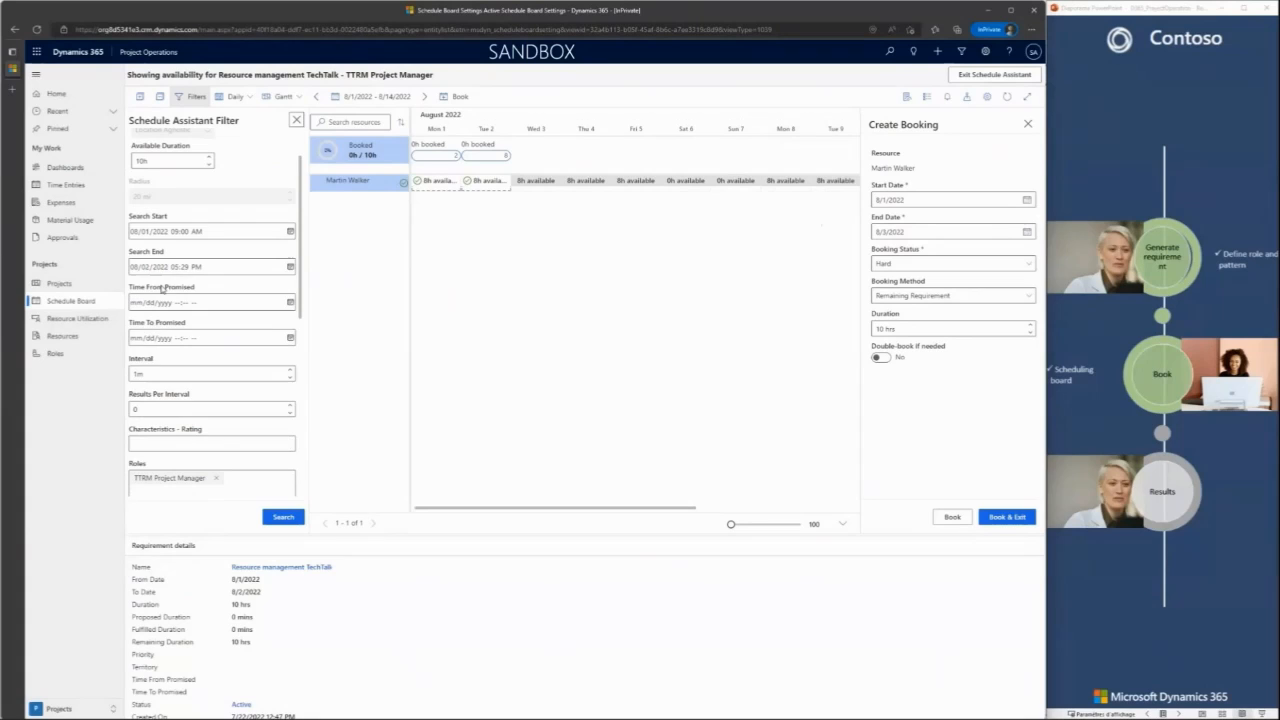
scroll(184, 378, "down", 8)
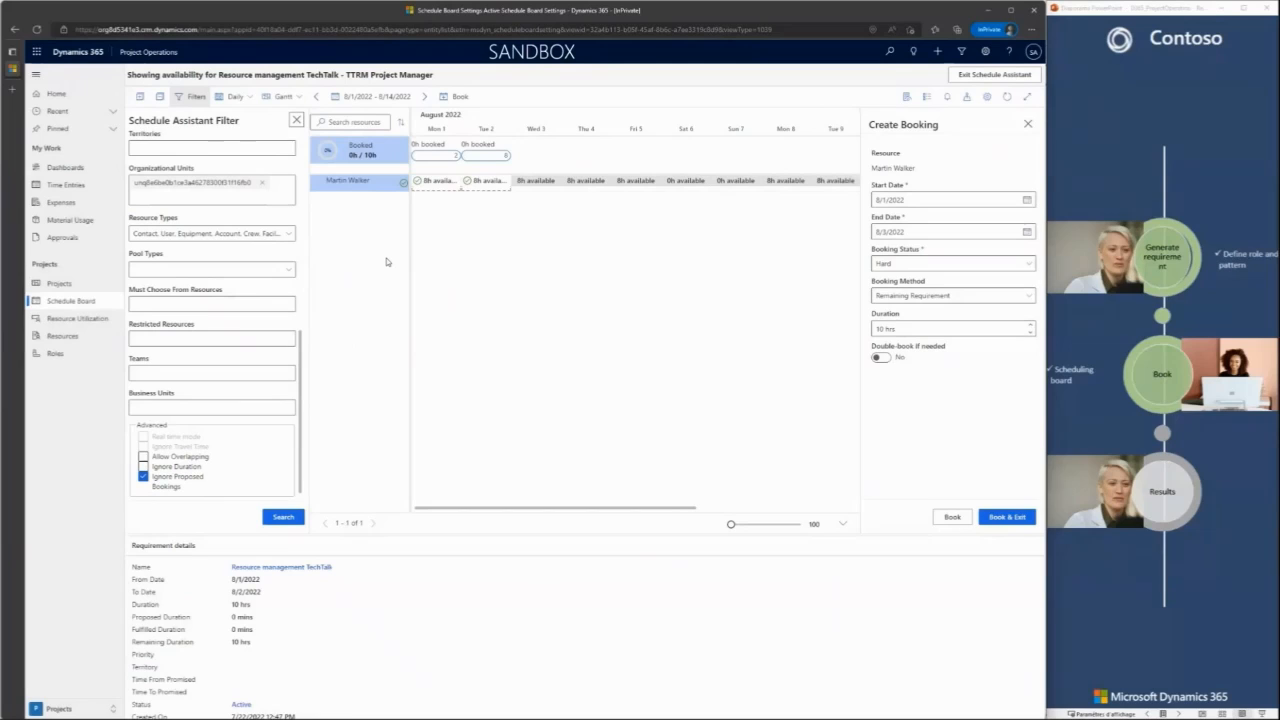
left_click(296, 120)
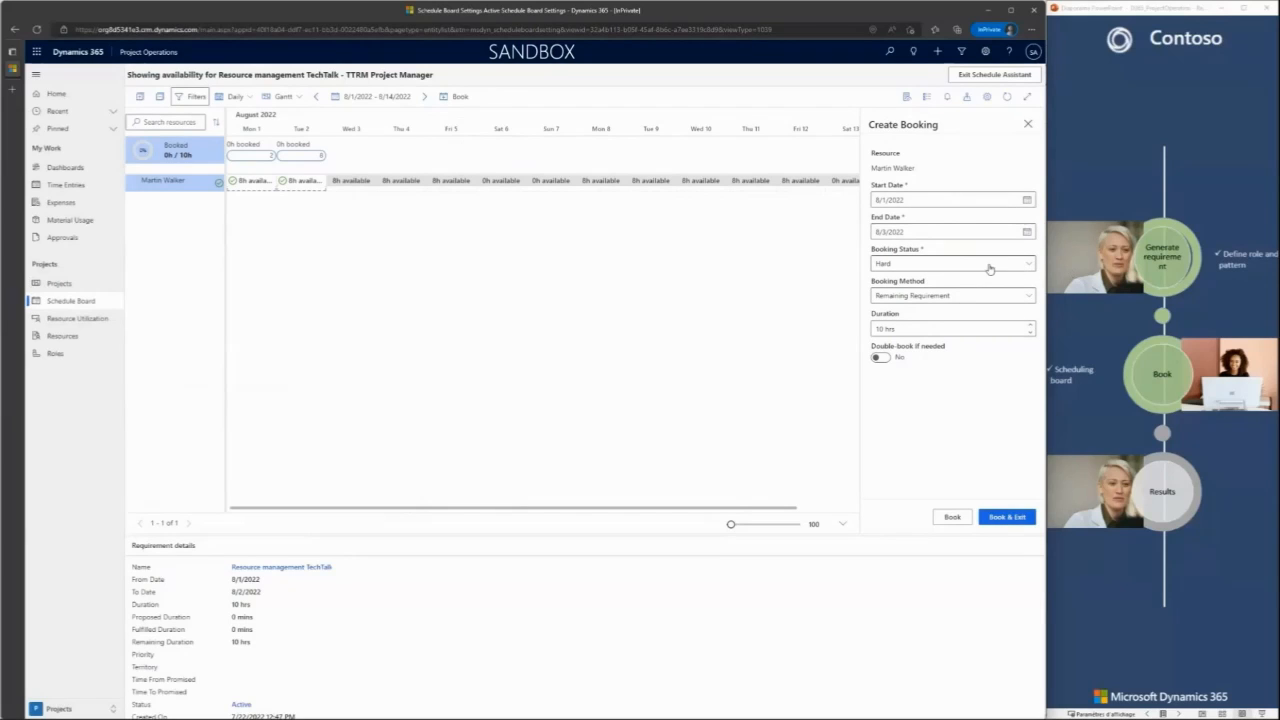
Step: Review the booking methods, book the 10 hours as Hard with the Remaining Requirement method, and exit the schedule assistant
left_click(917, 297)
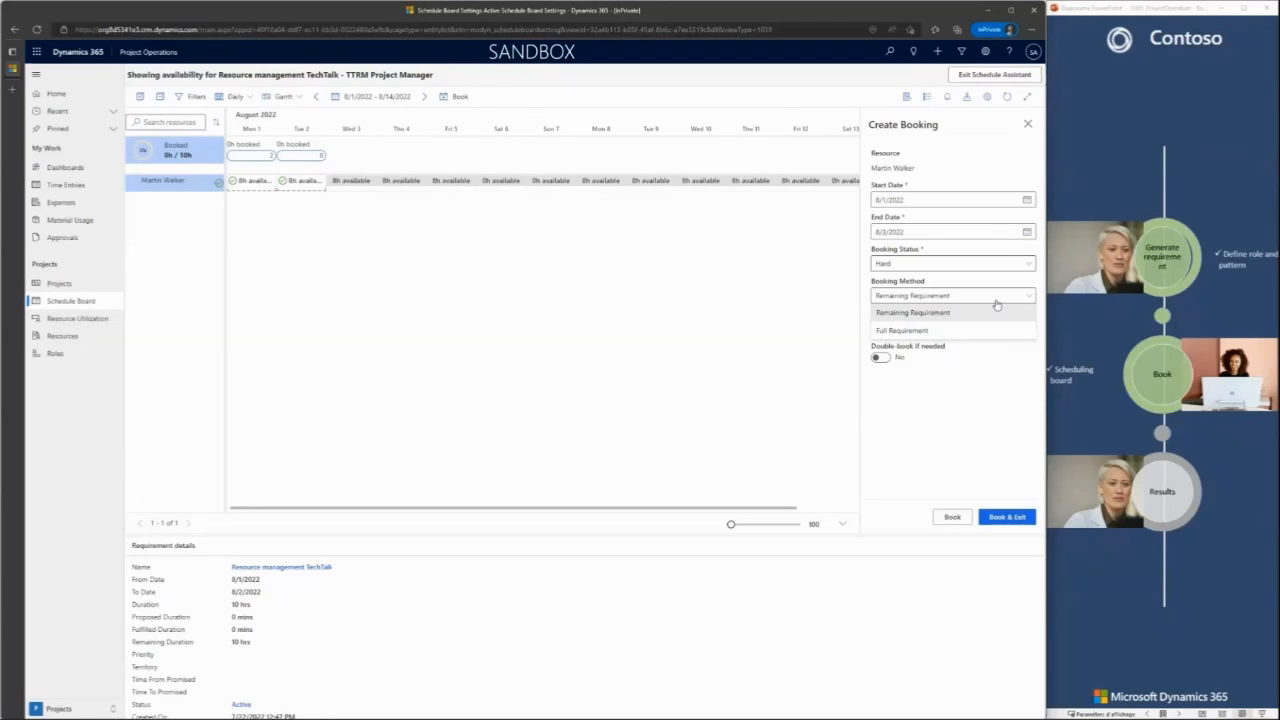
left_click(986, 422)
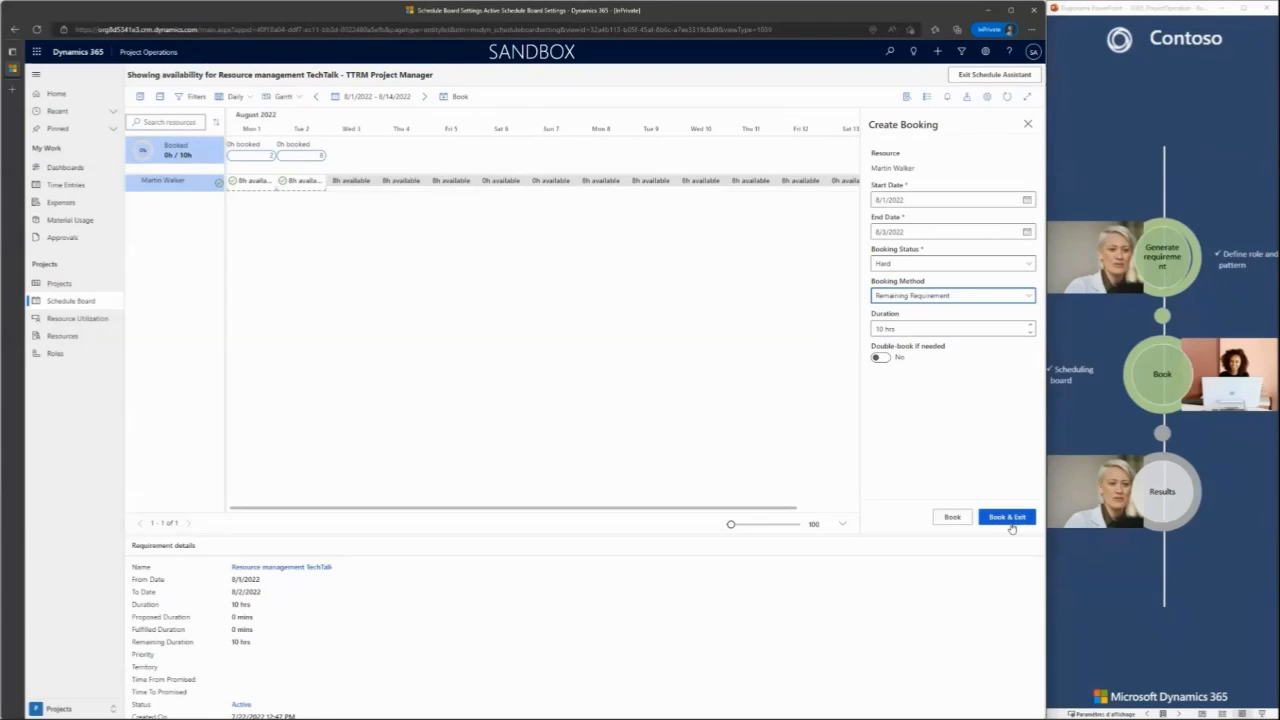
left_click(1009, 518)
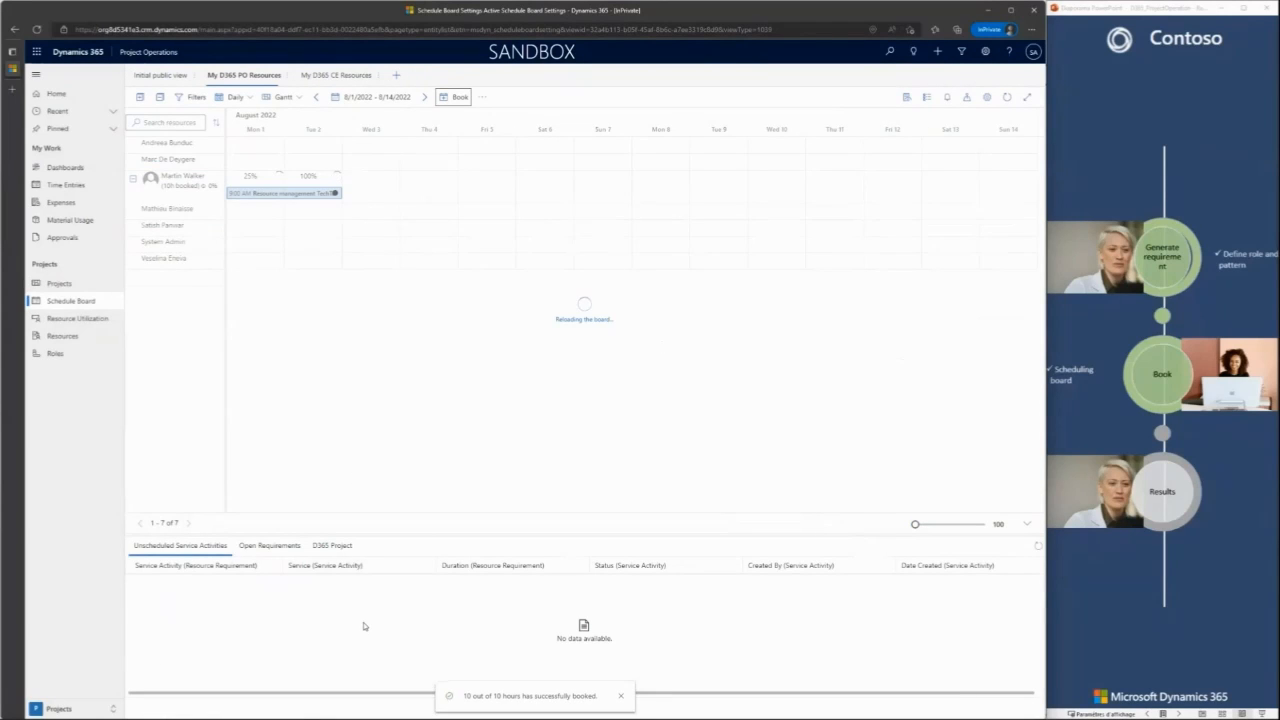
Step: Open the booked 10-hour TTRM Project Manager requirement from the D365 Project list, set its status to Completed, and save it
left_click(333, 546)
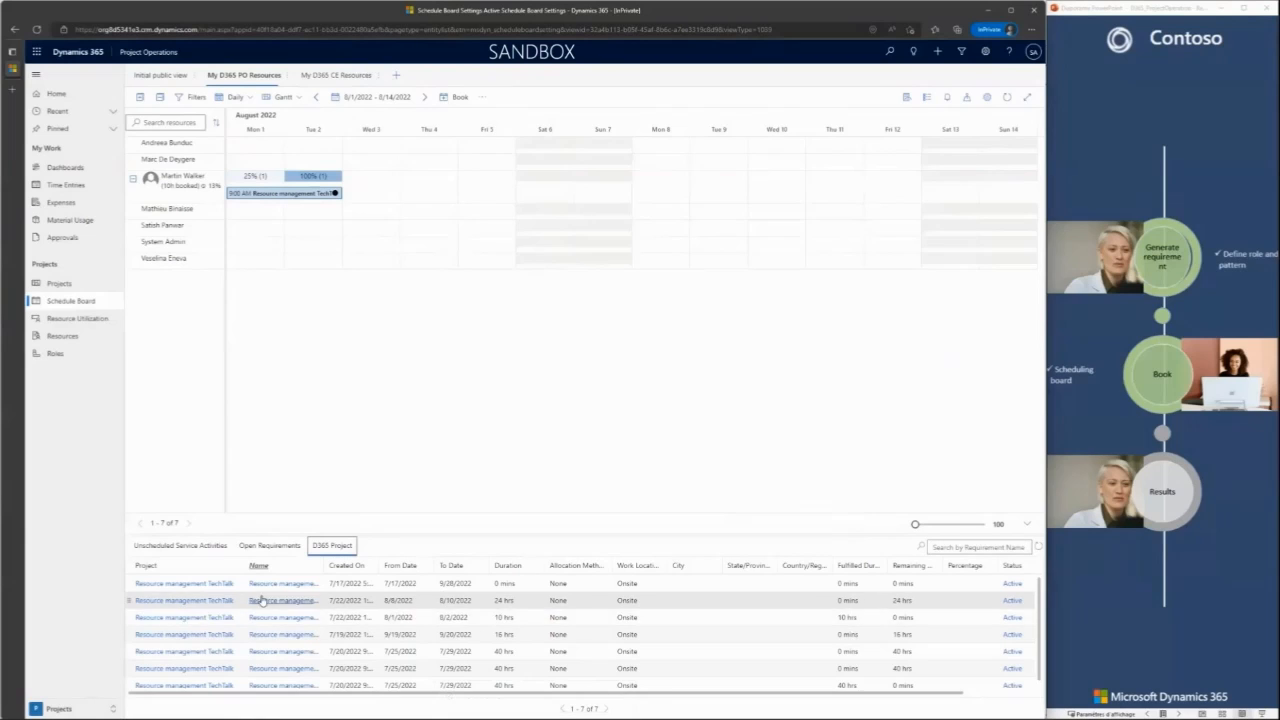
left_click(289, 618)
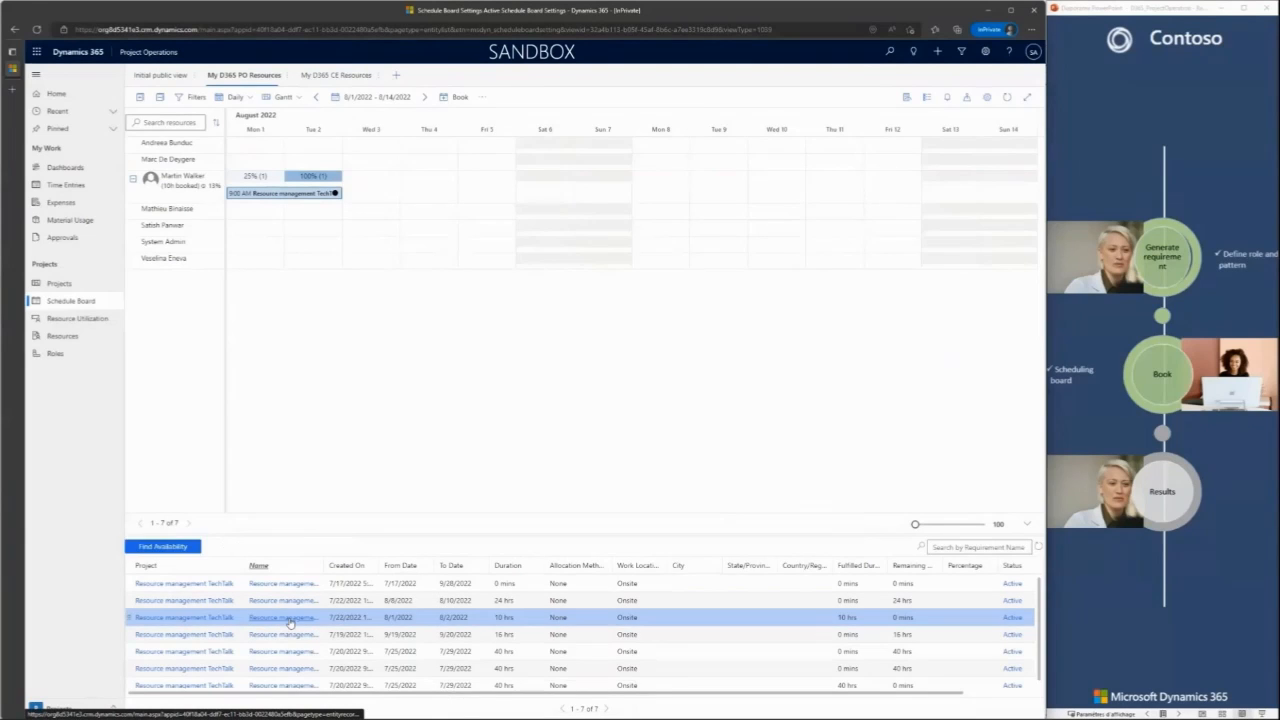
left_click(289, 618)
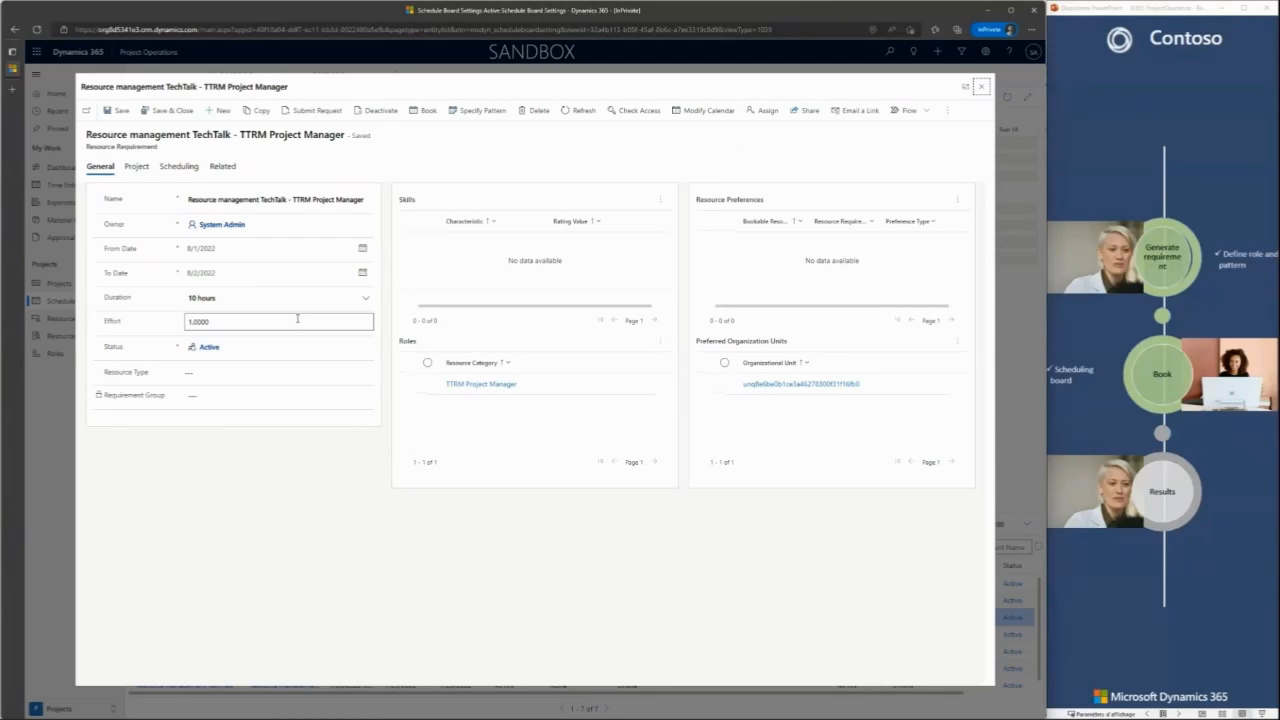
left_click(230, 348)
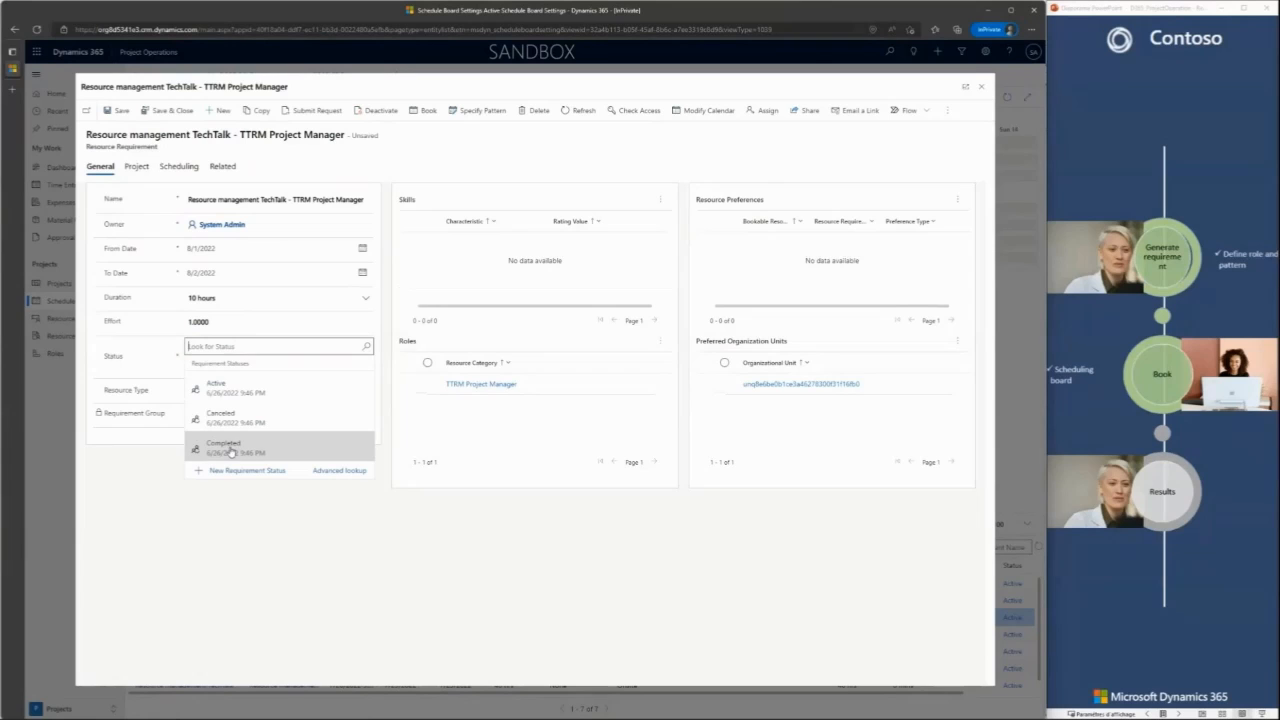
left_click(230, 448)
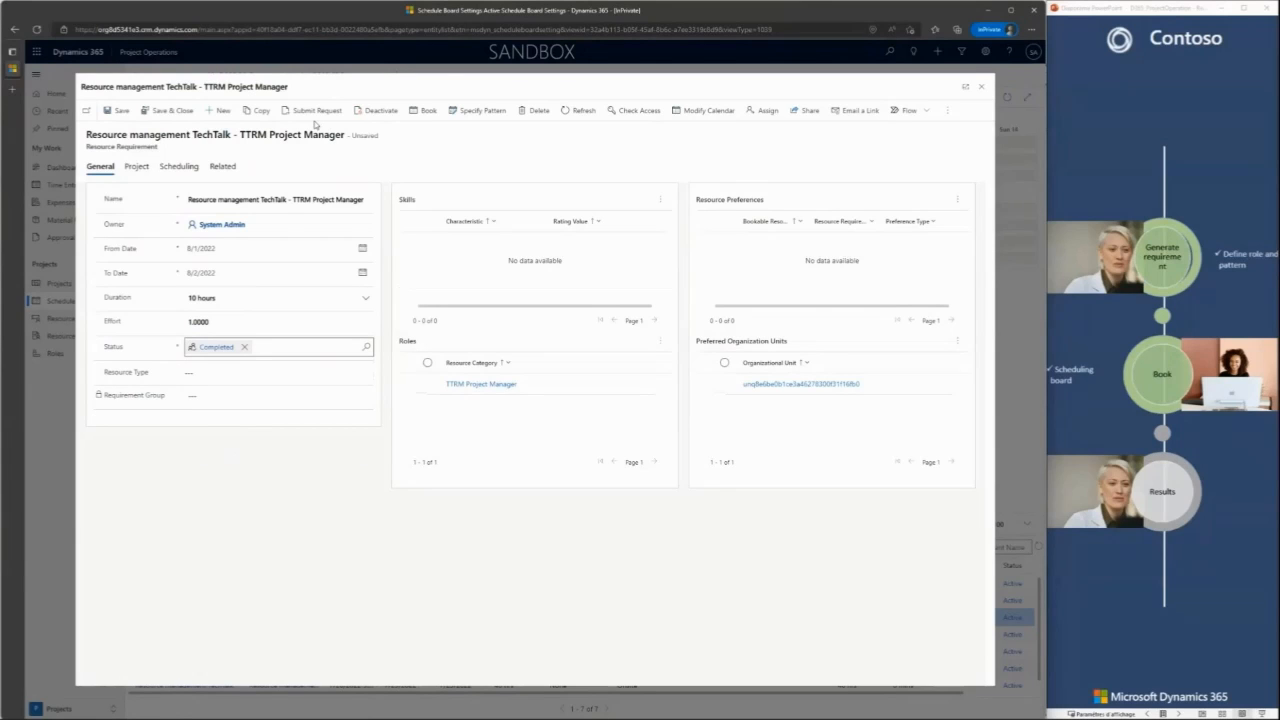
left_click(141, 112)
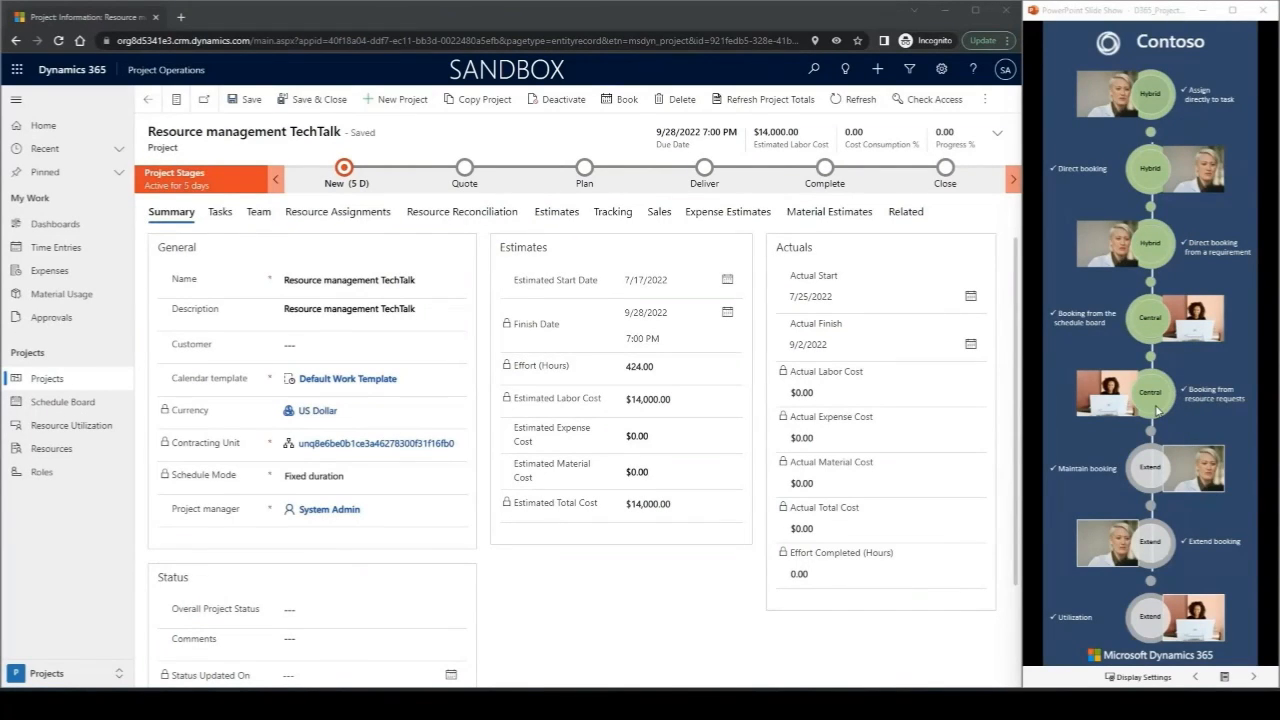
Step: Review the Resource management TechTalk project's tasks and open its list of team members
left_click(218, 213)
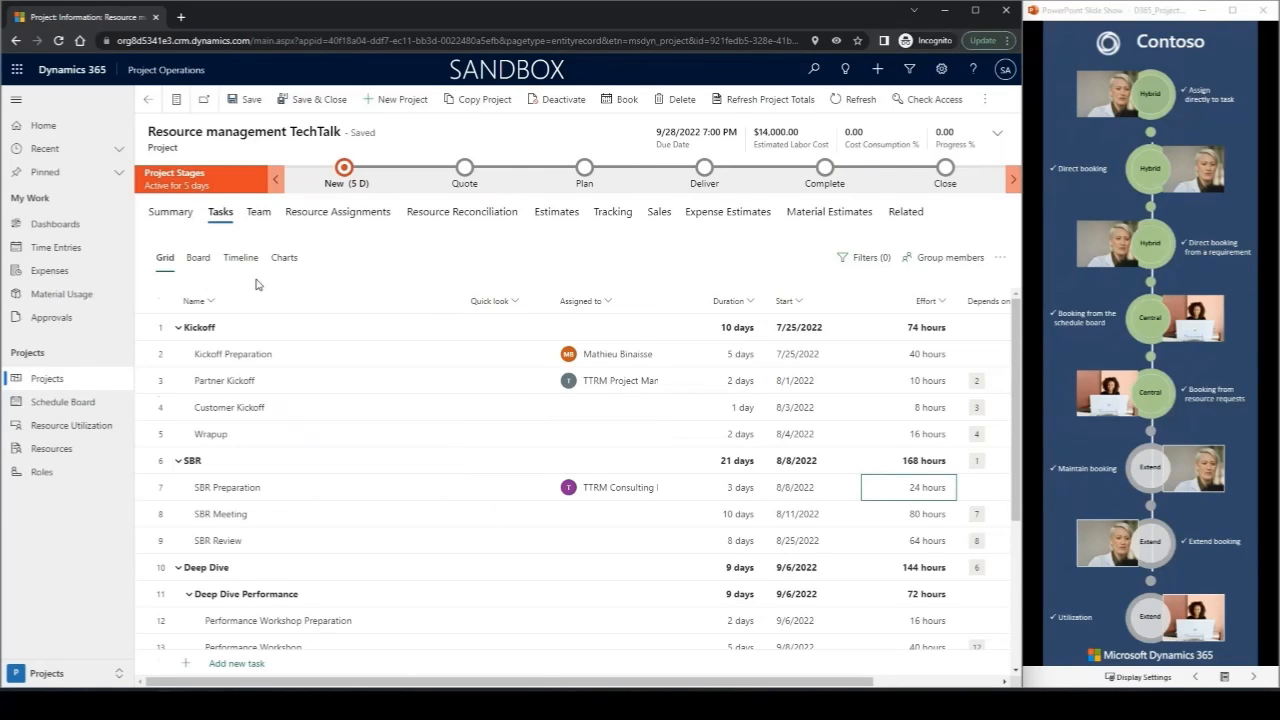
left_click(1253, 677)
left_click(262, 212)
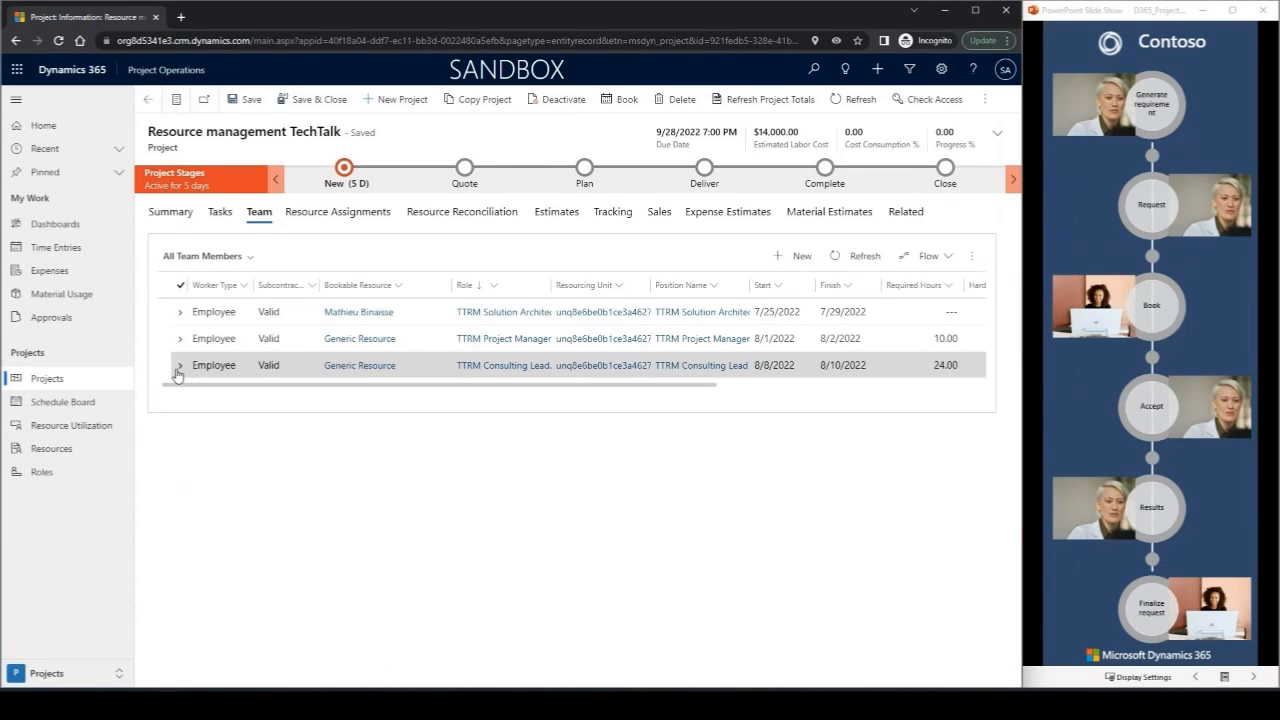
Step: Generate the resource requirement for the generic TTRM Consulting Lead team member, and advance the slide show to the completed requirement stage
left_click(179, 366)
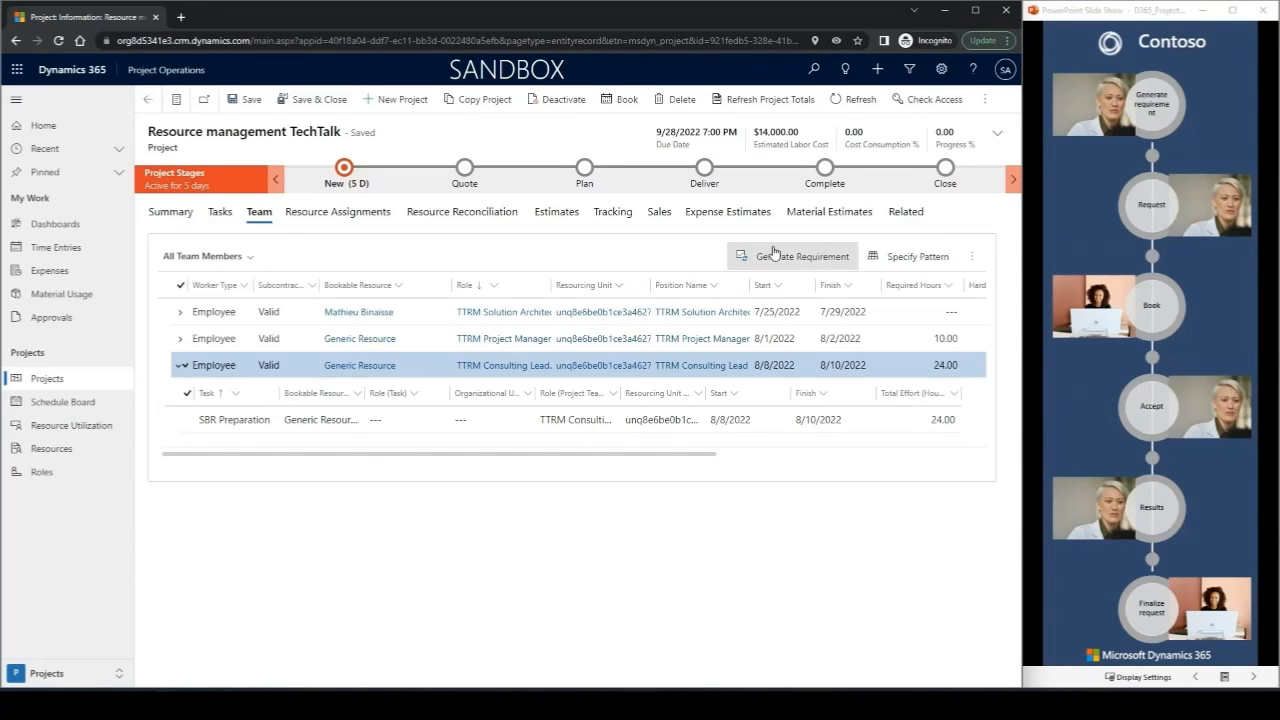
left_click(773, 264)
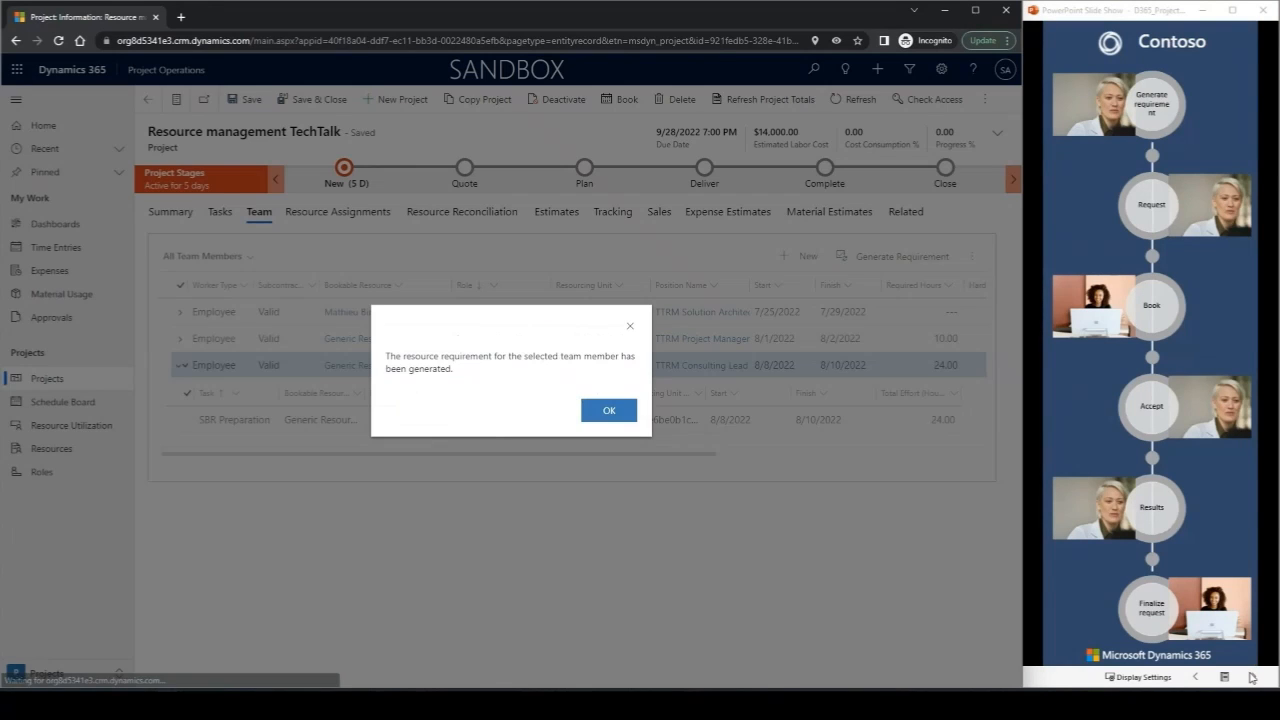
left_click(1252, 678)
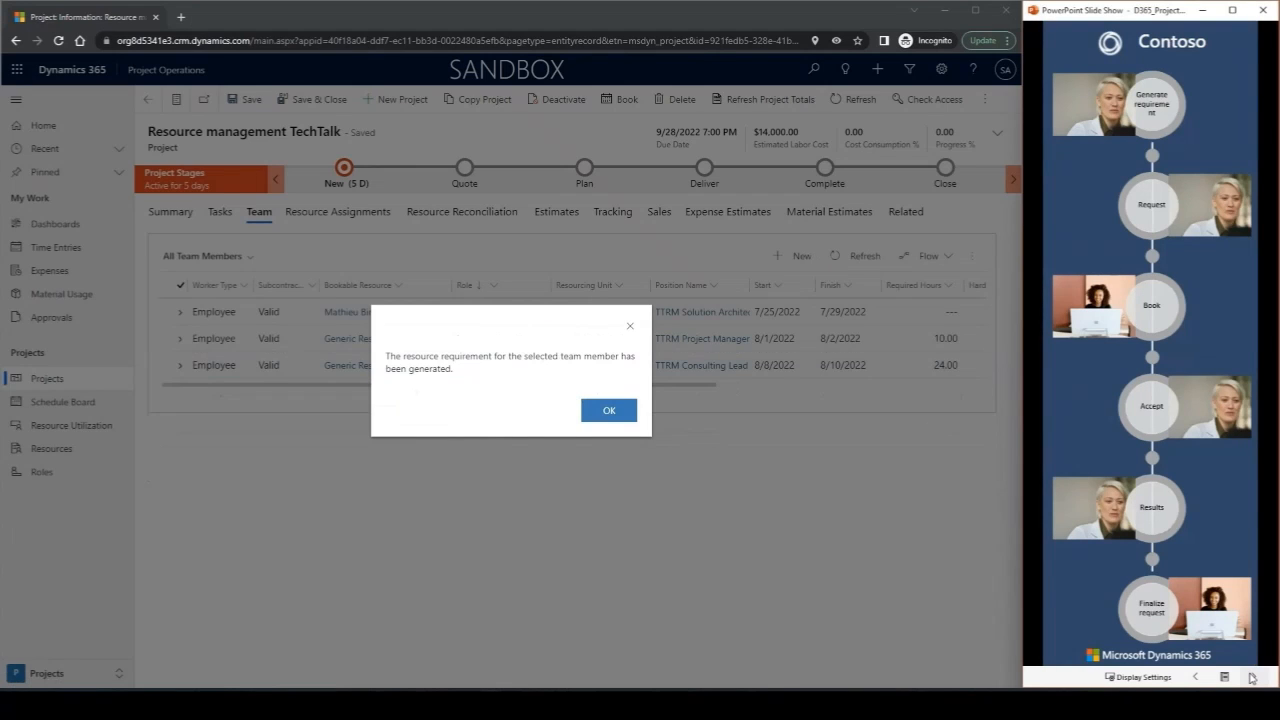
left_click(608, 410)
left_click(1252, 678)
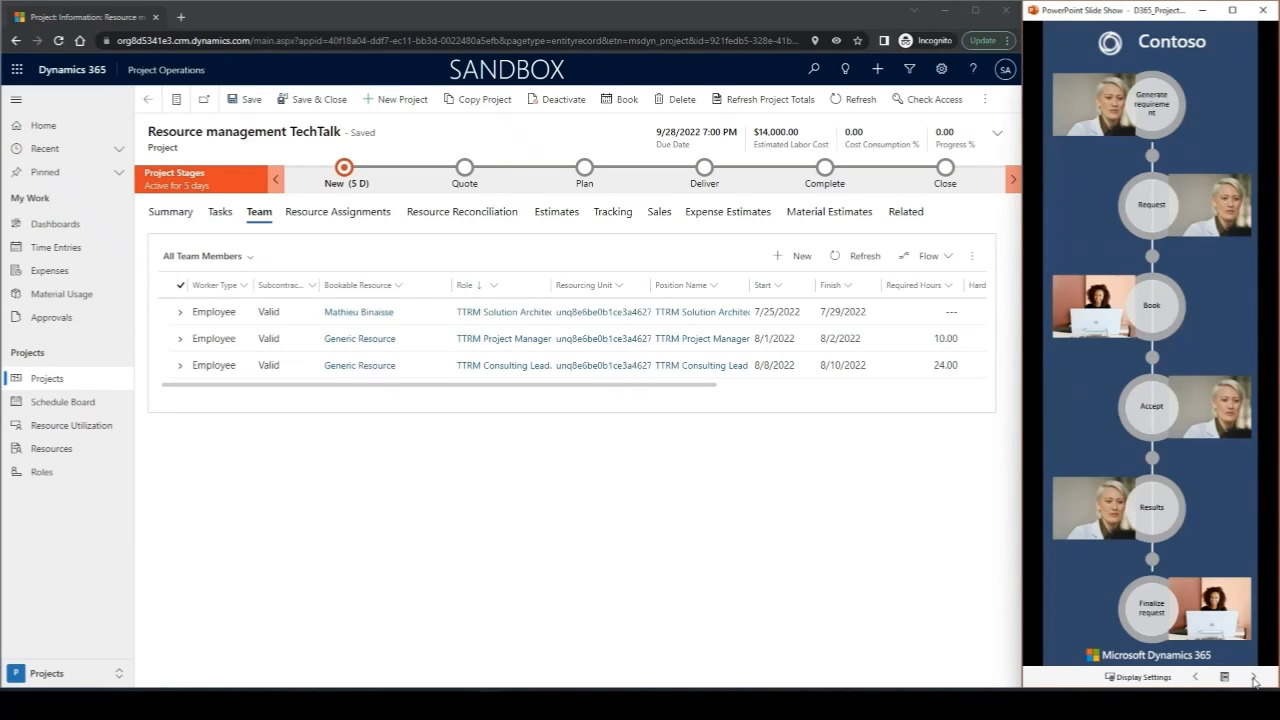
left_click(1252, 678)
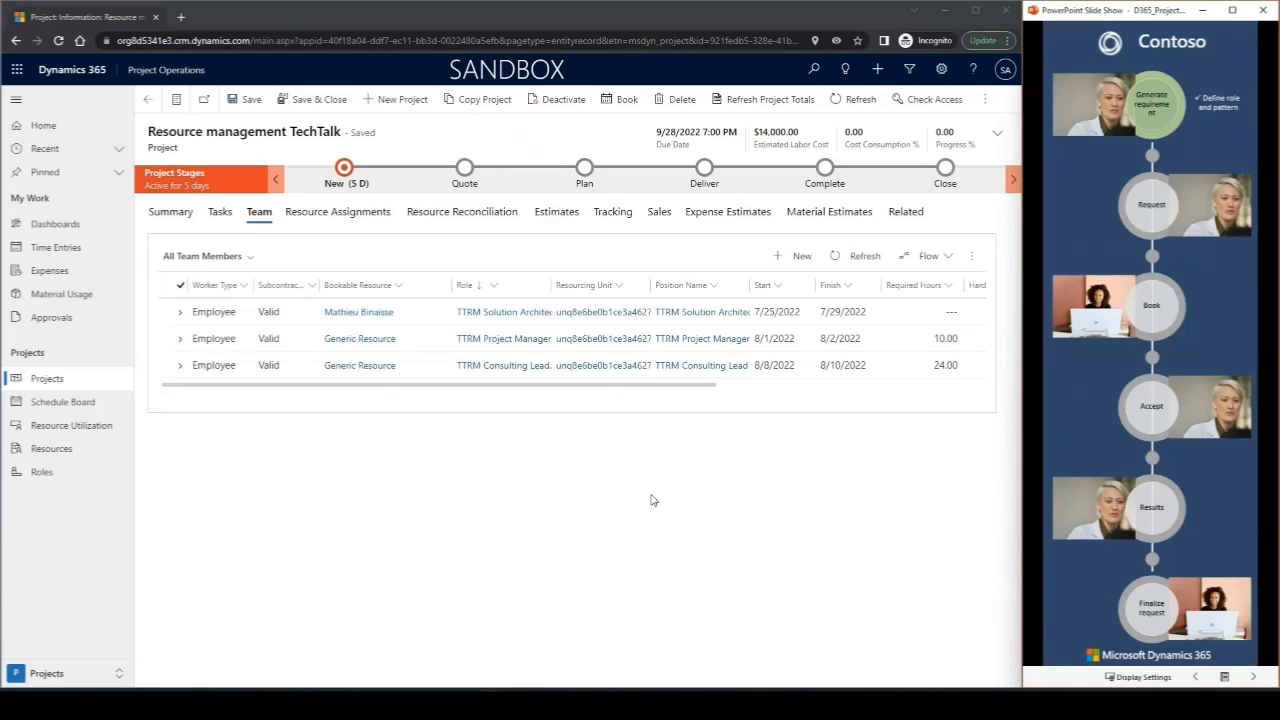
Step: Submit a resource request for the generic TTRM Consulting Lead with the comment "Please find a resource.", and advance the slide show
left_click(177, 368)
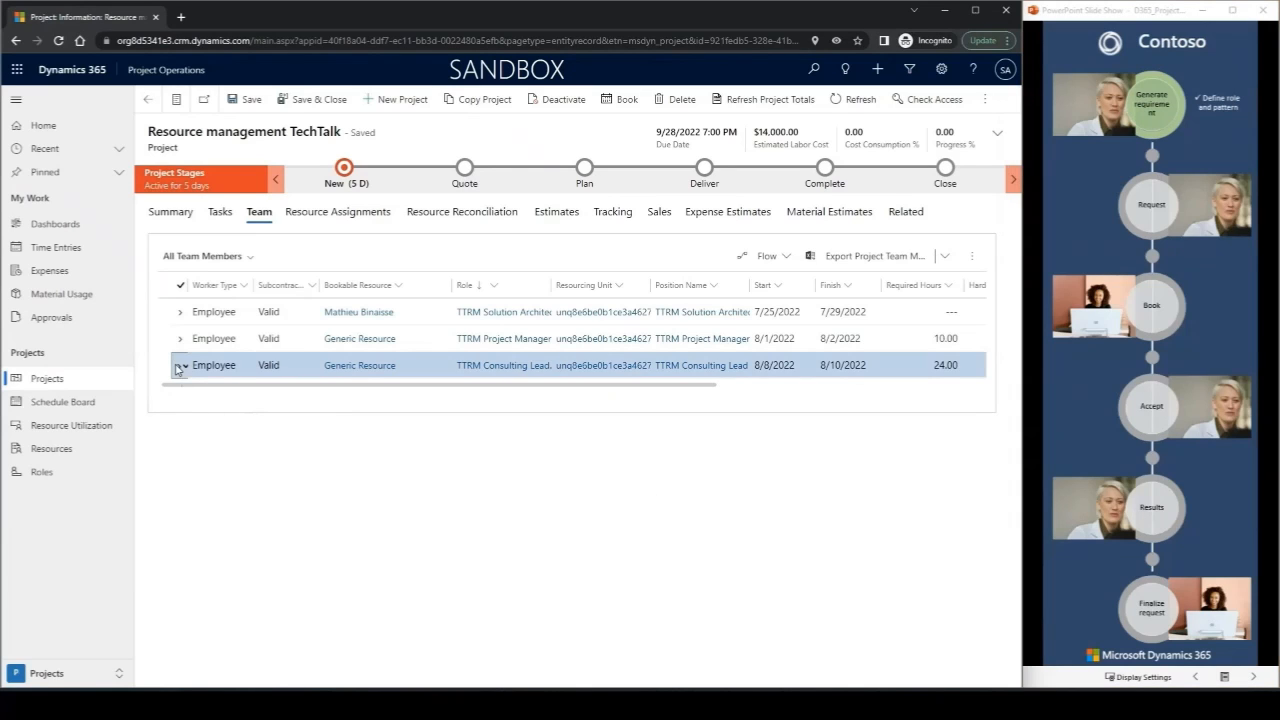
left_click(971, 258)
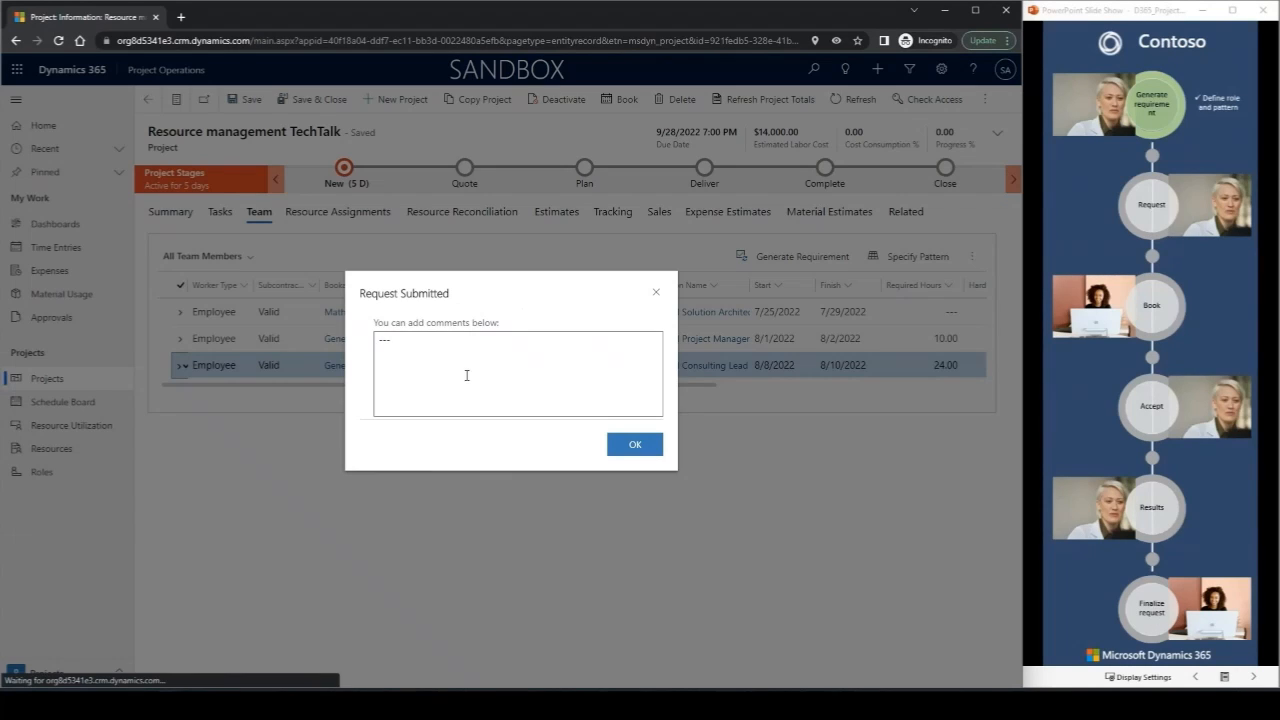
left_click(436, 355)
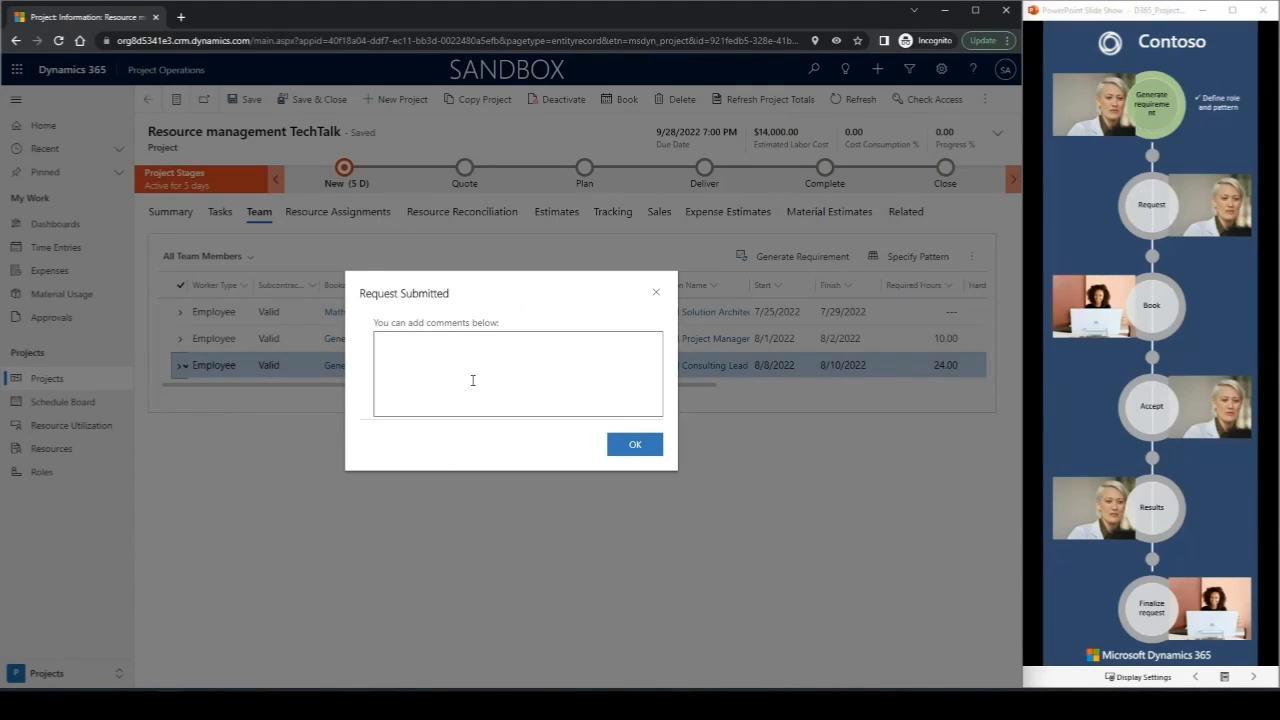
type("Please find a resource.")
left_click(642, 448)
left_click(1251, 678)
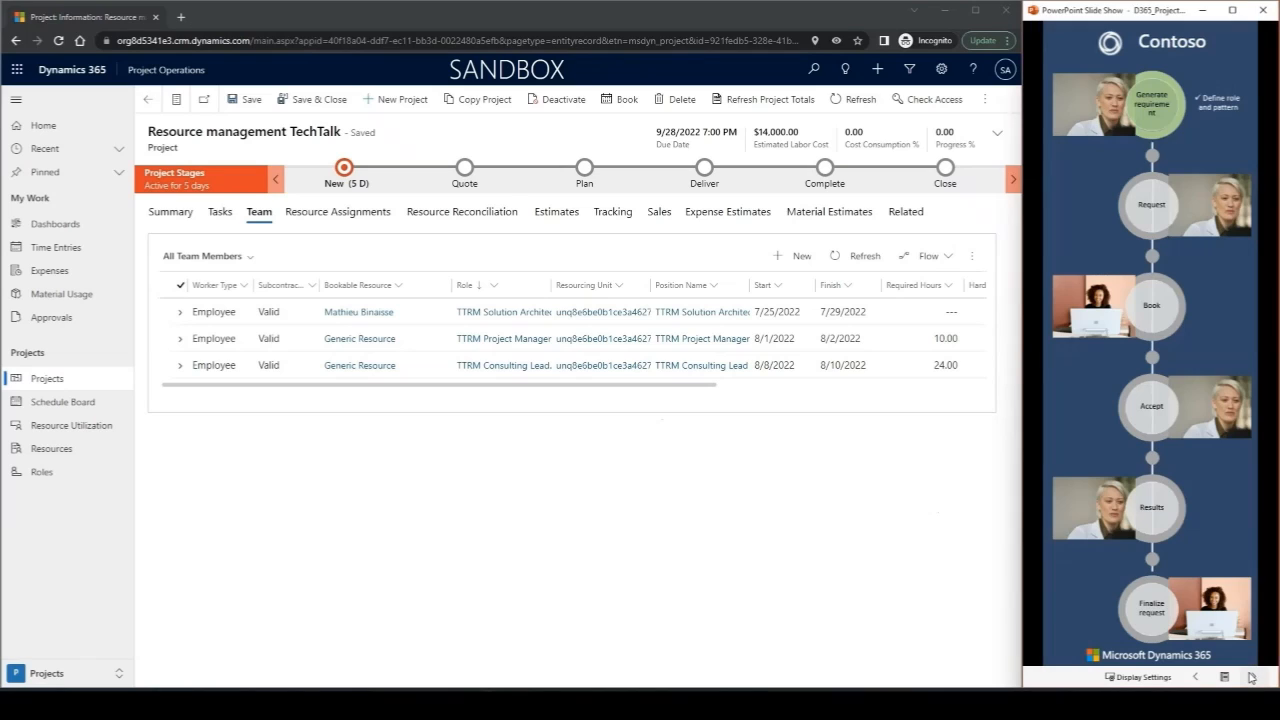
left_click(1253, 680)
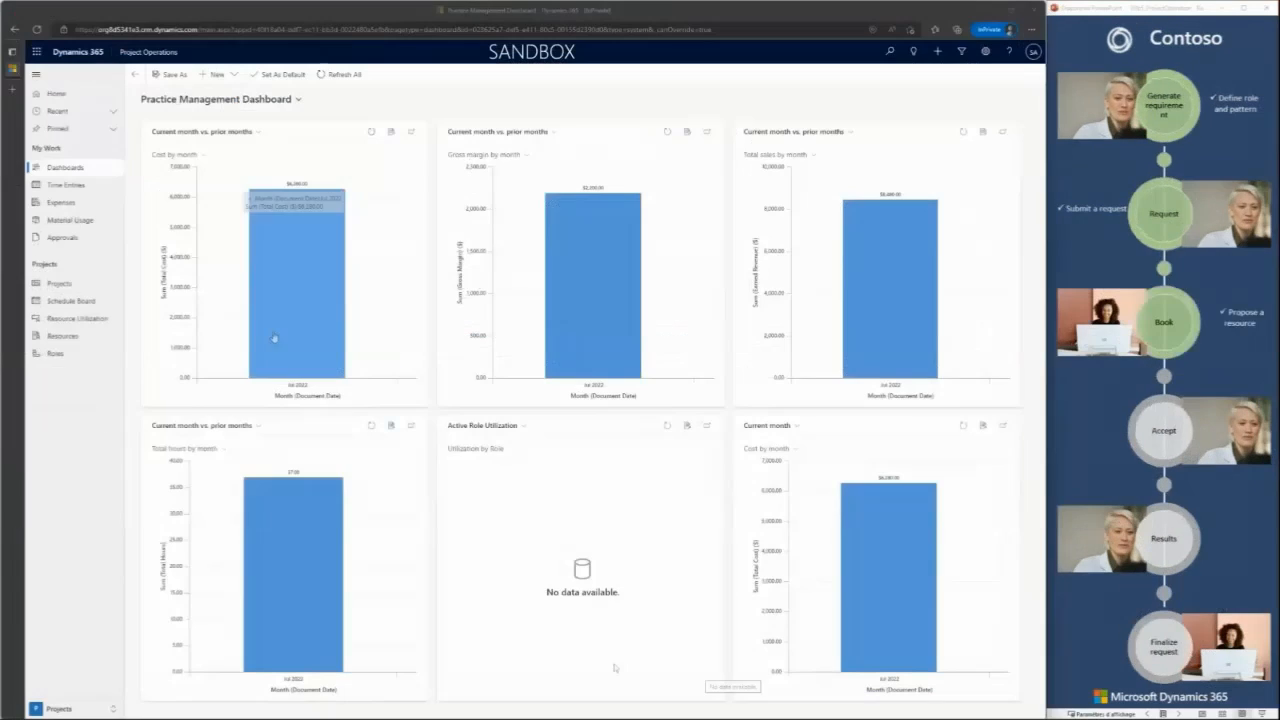
Step: In the Resources area, open the resource requests and find resources for the submitted TTRM Consulting Lead request of Resource management TechTalk
left_click(60, 709)
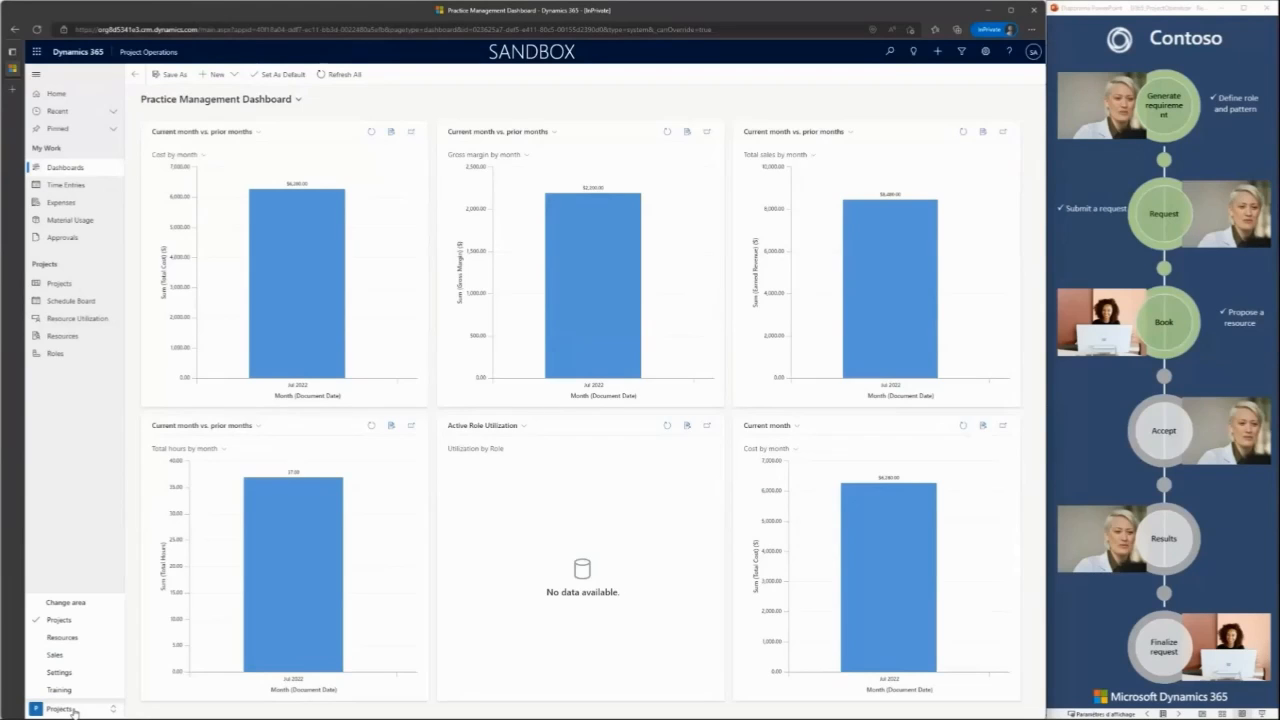
left_click(72, 639)
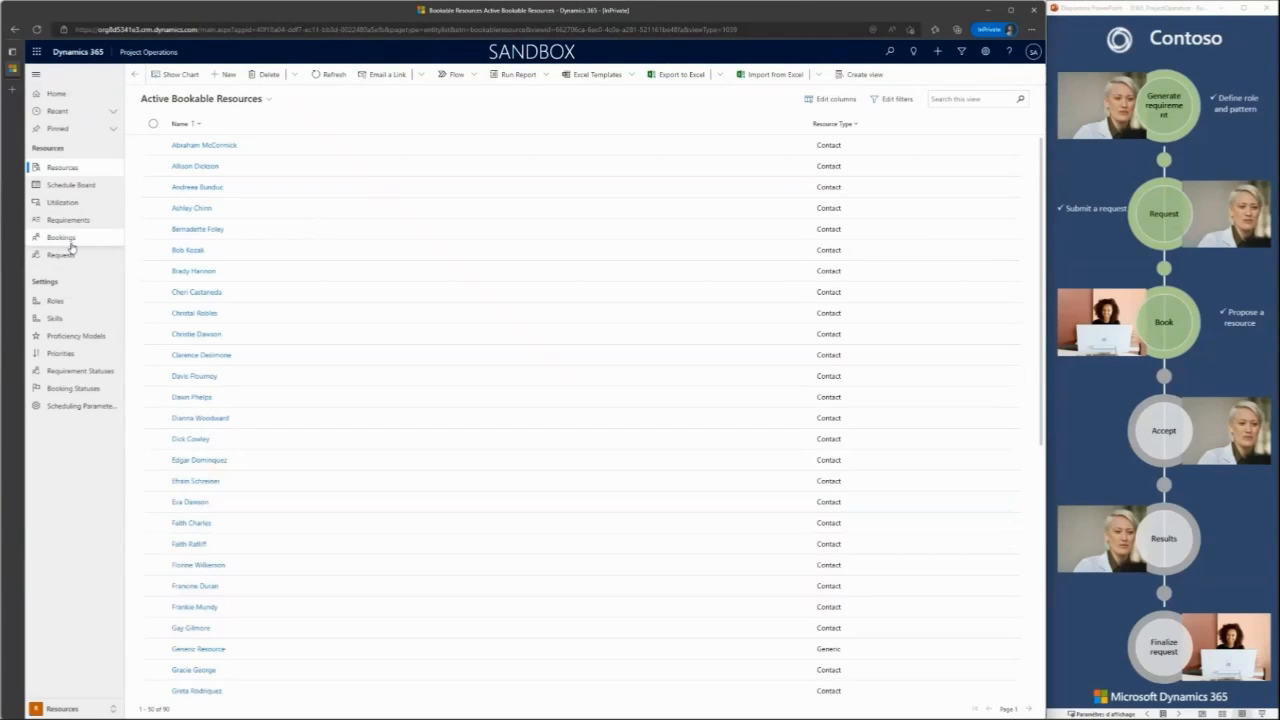
left_click(62, 254)
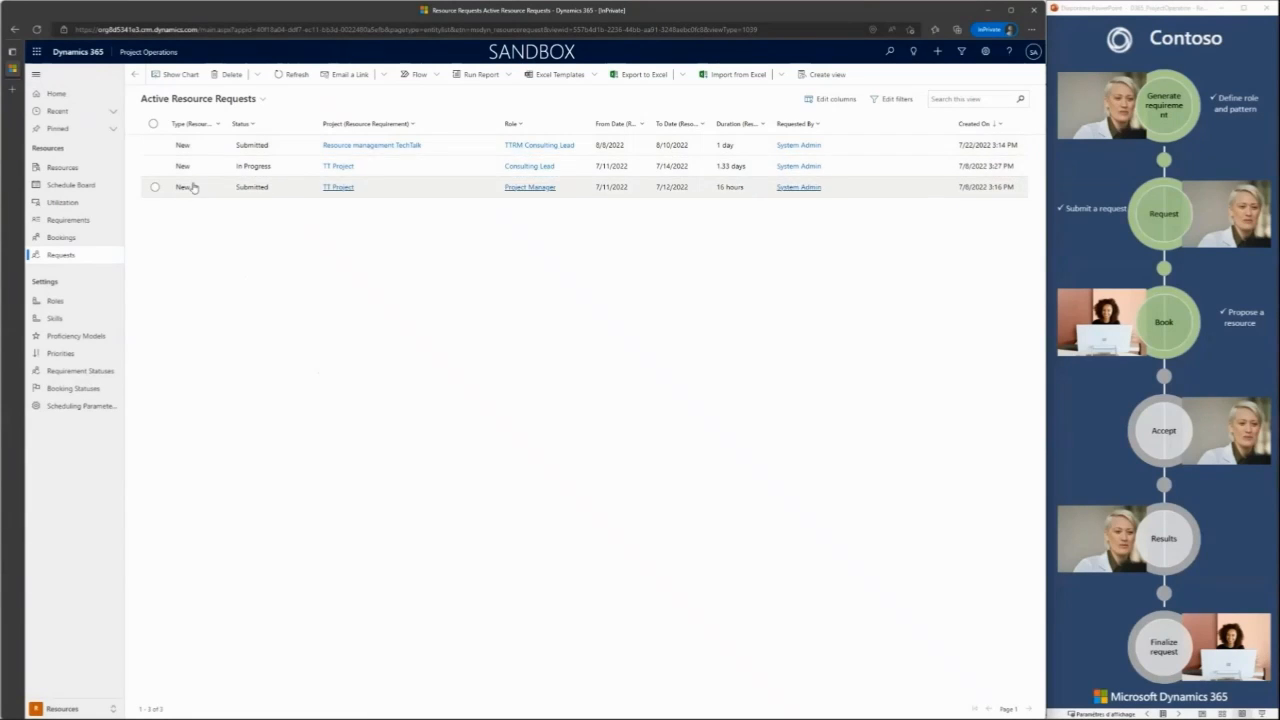
left_click(263, 148)
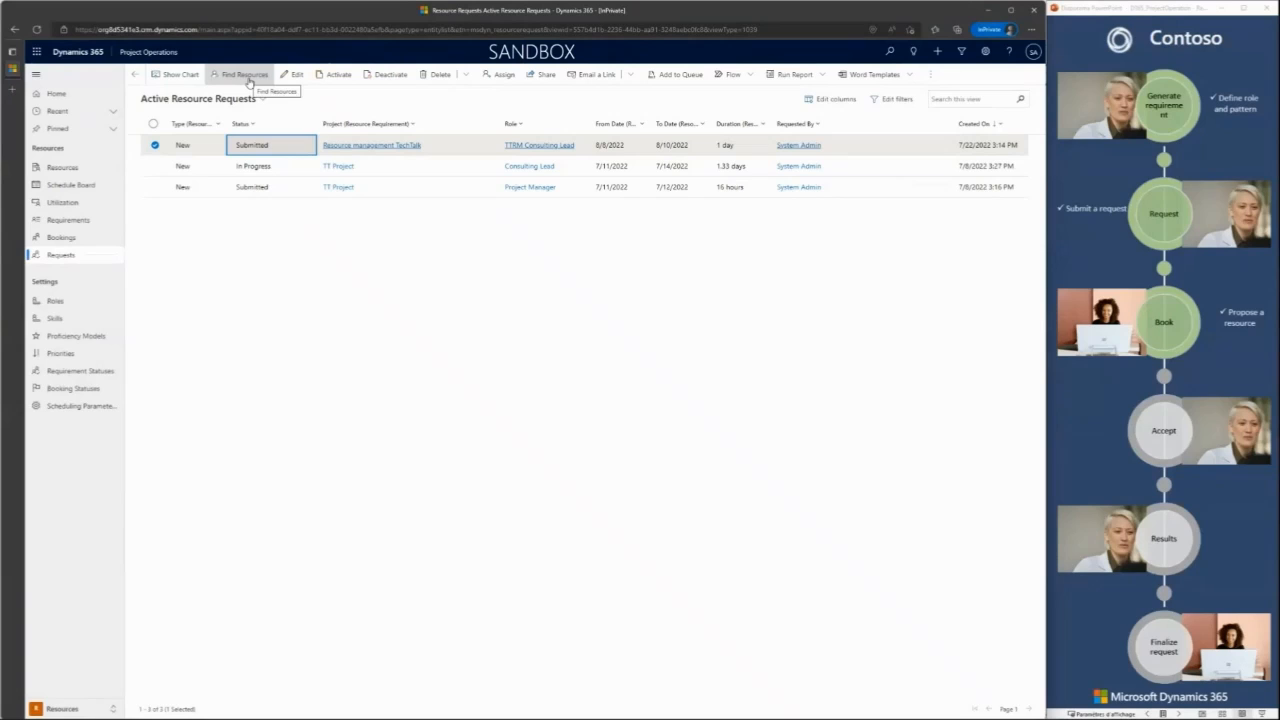
left_click(247, 77)
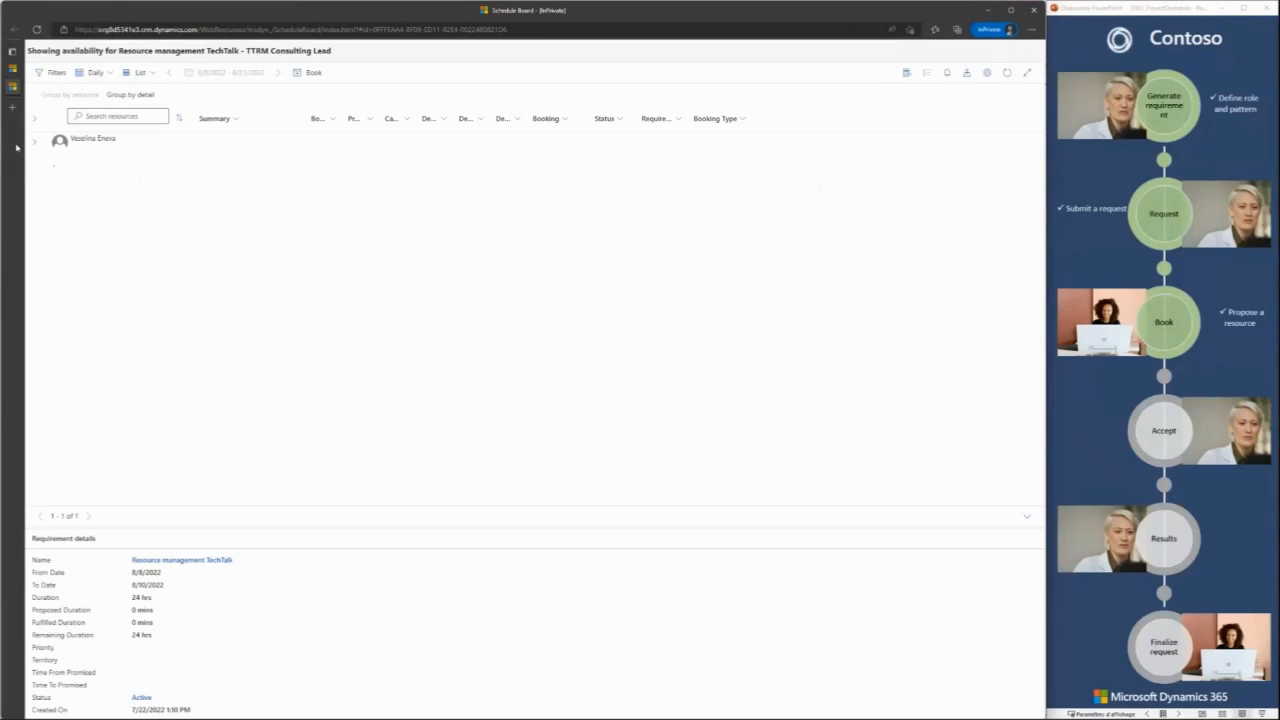
Step: Review the schedule assistant's filter criteria for the TTRM Consulting Lead requirement and the daily availability of the matching resource
left_click(56, 75)
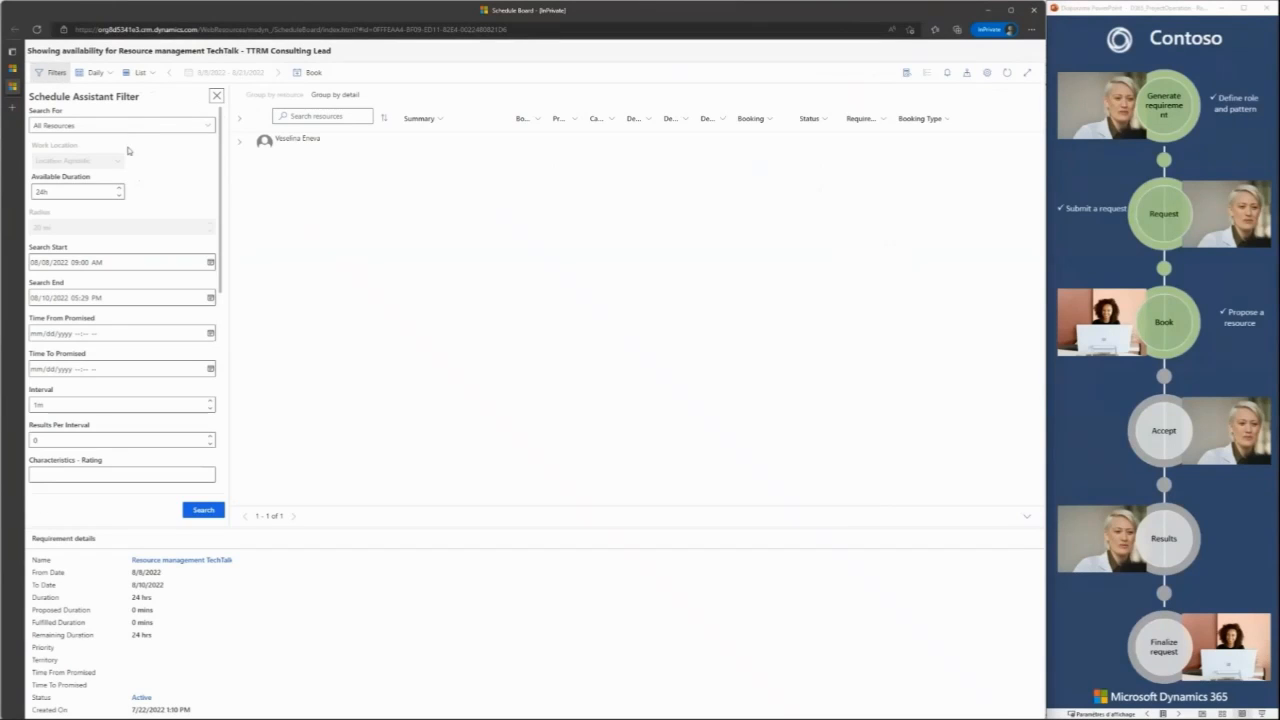
scroll(79, 215, "down", 5)
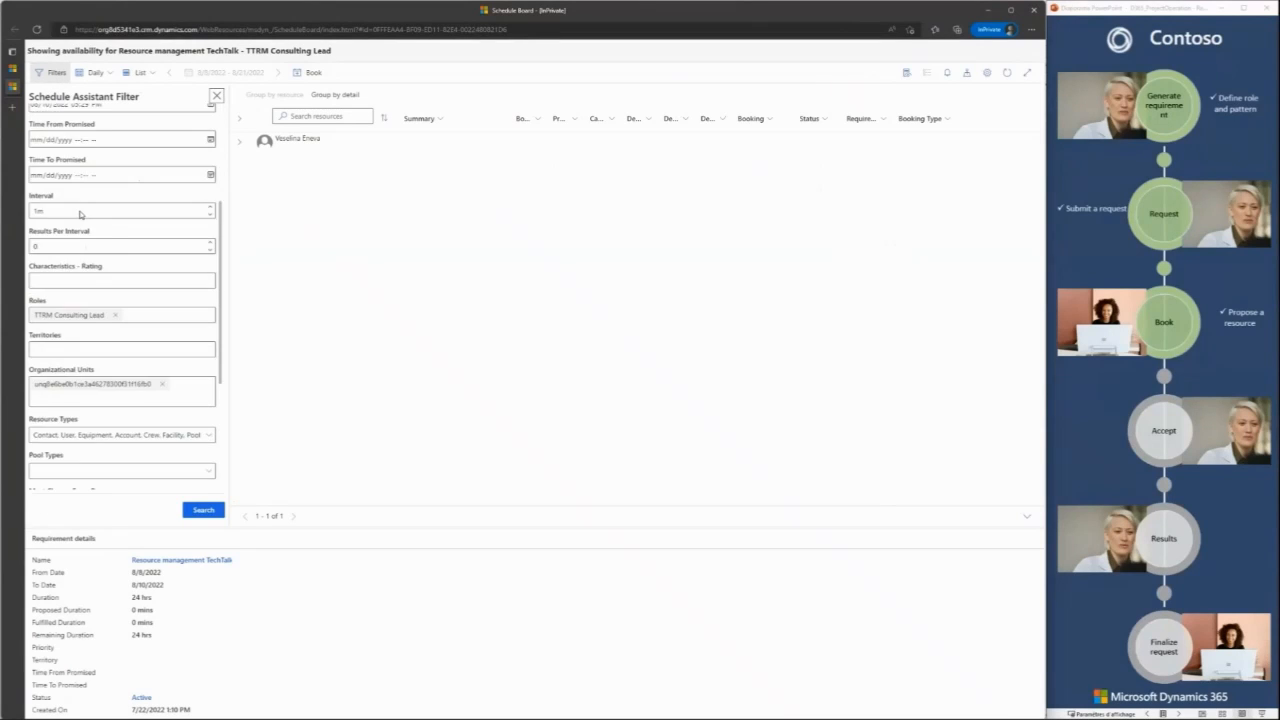
scroll(127, 348, "down", 3)
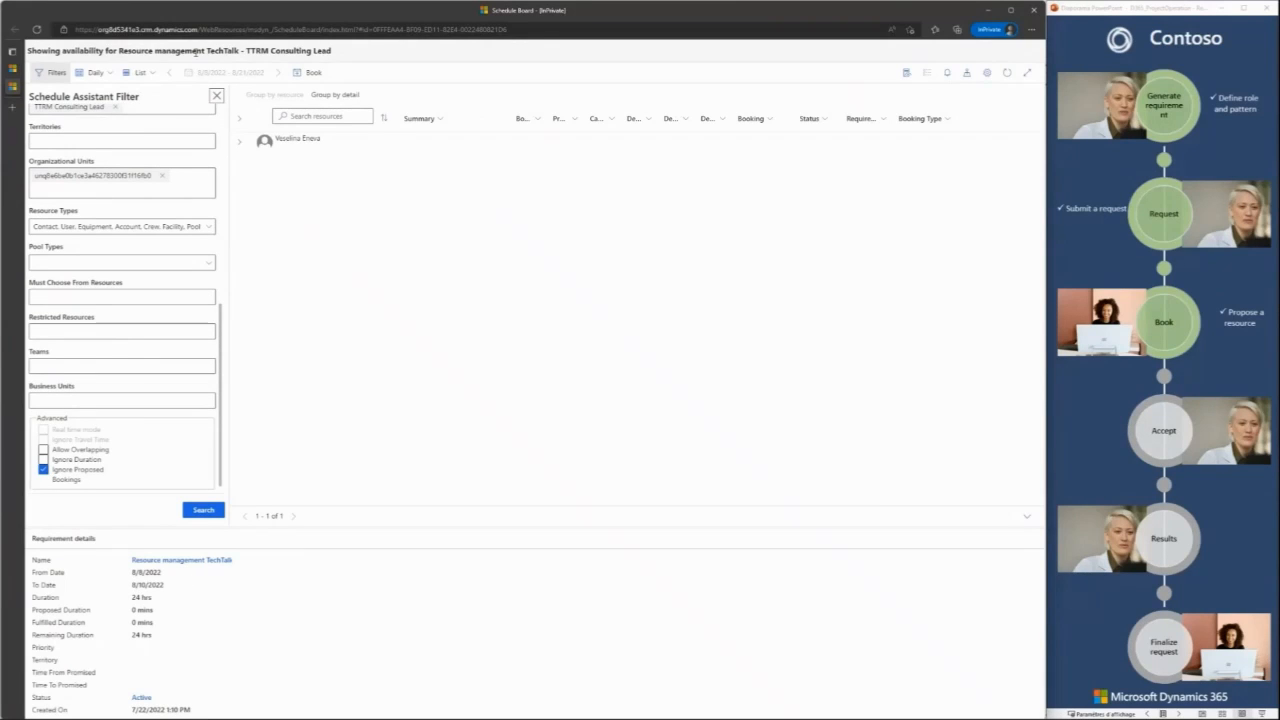
left_click(216, 96)
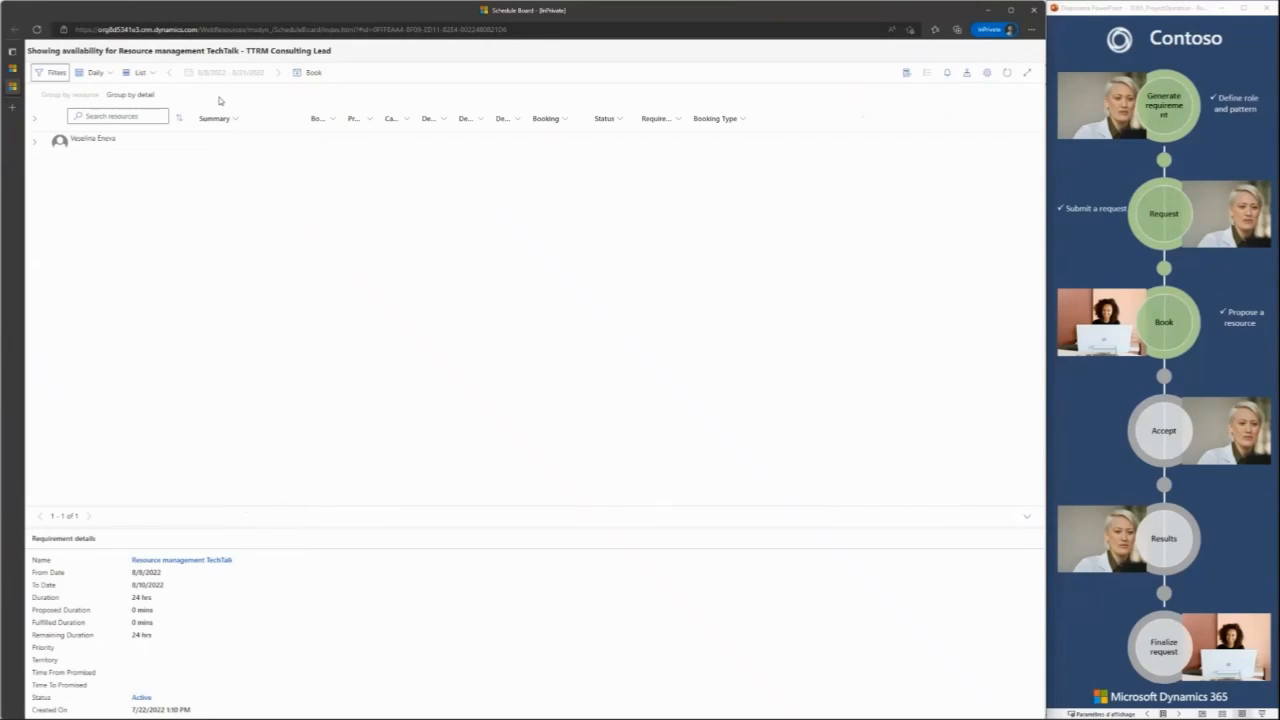
left_click(35, 144)
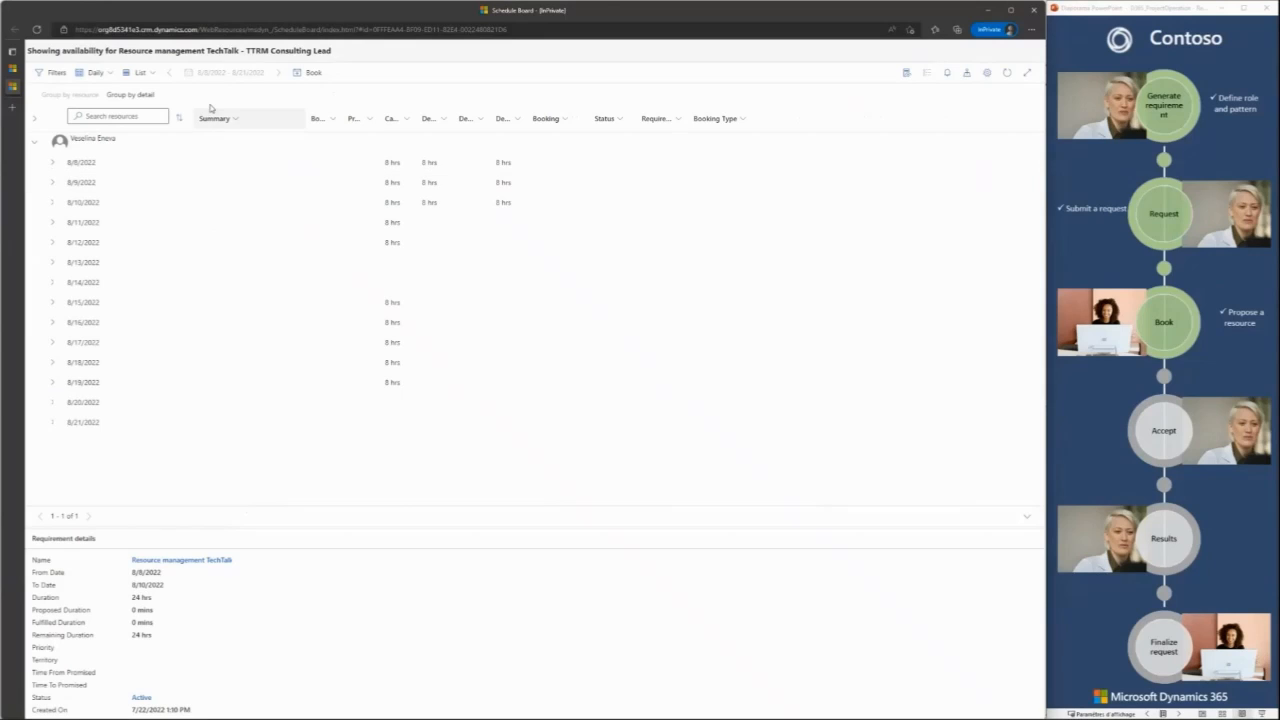
Step: In Gantt view, book the available resource for 8/8/2022 to 8/11/2022 with status Proposed and a 24-hour duration, and exit the board
left_click(138, 73)
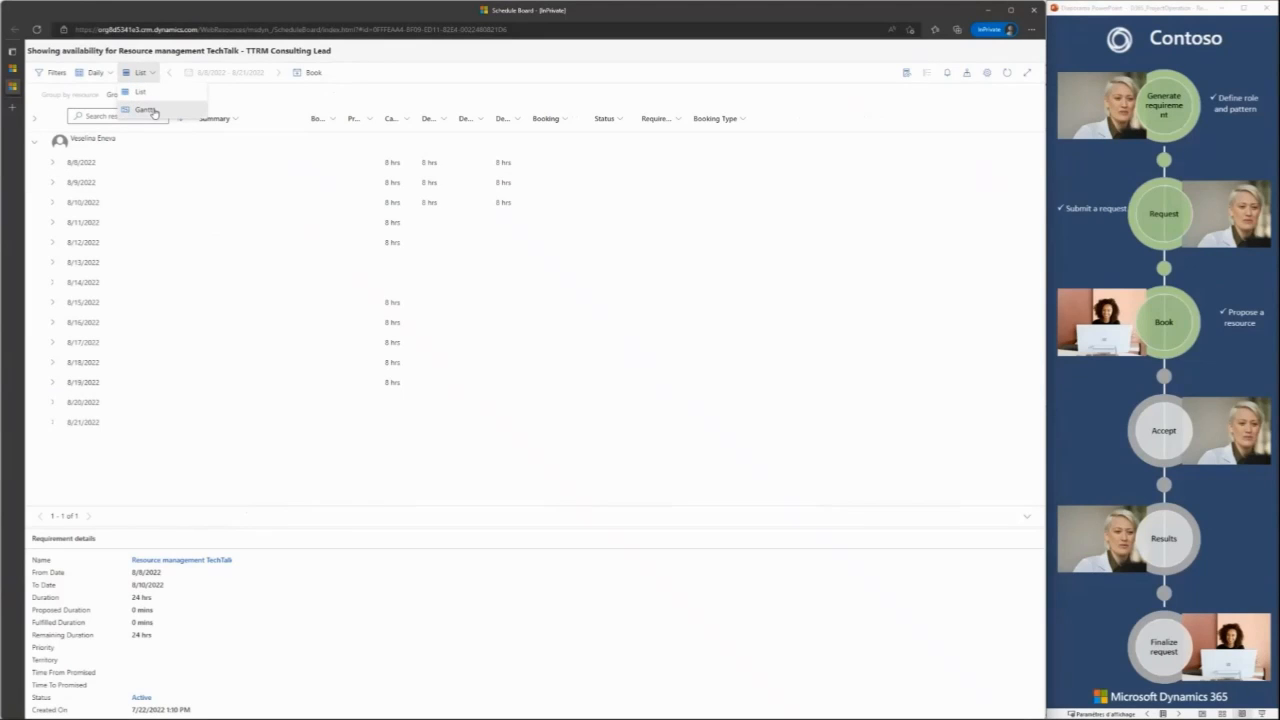
left_click(145, 110)
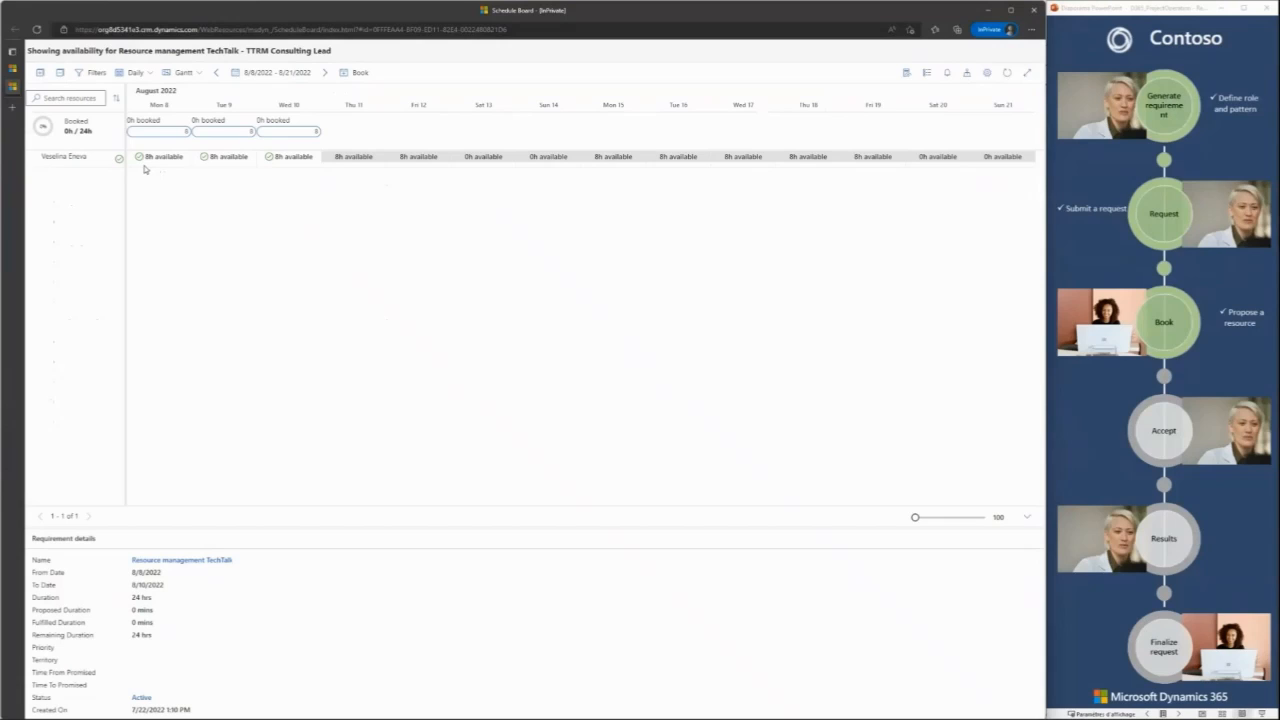
left_click_drag(140, 168, 317, 169)
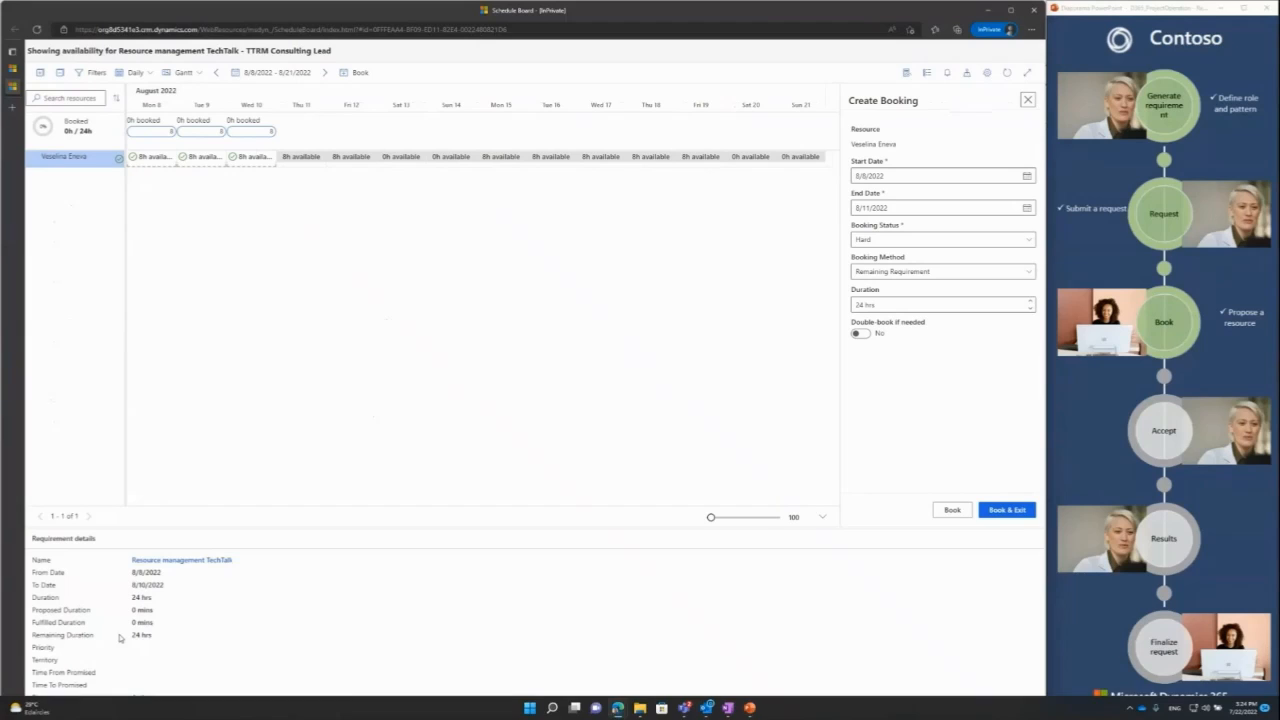
left_click(883, 240)
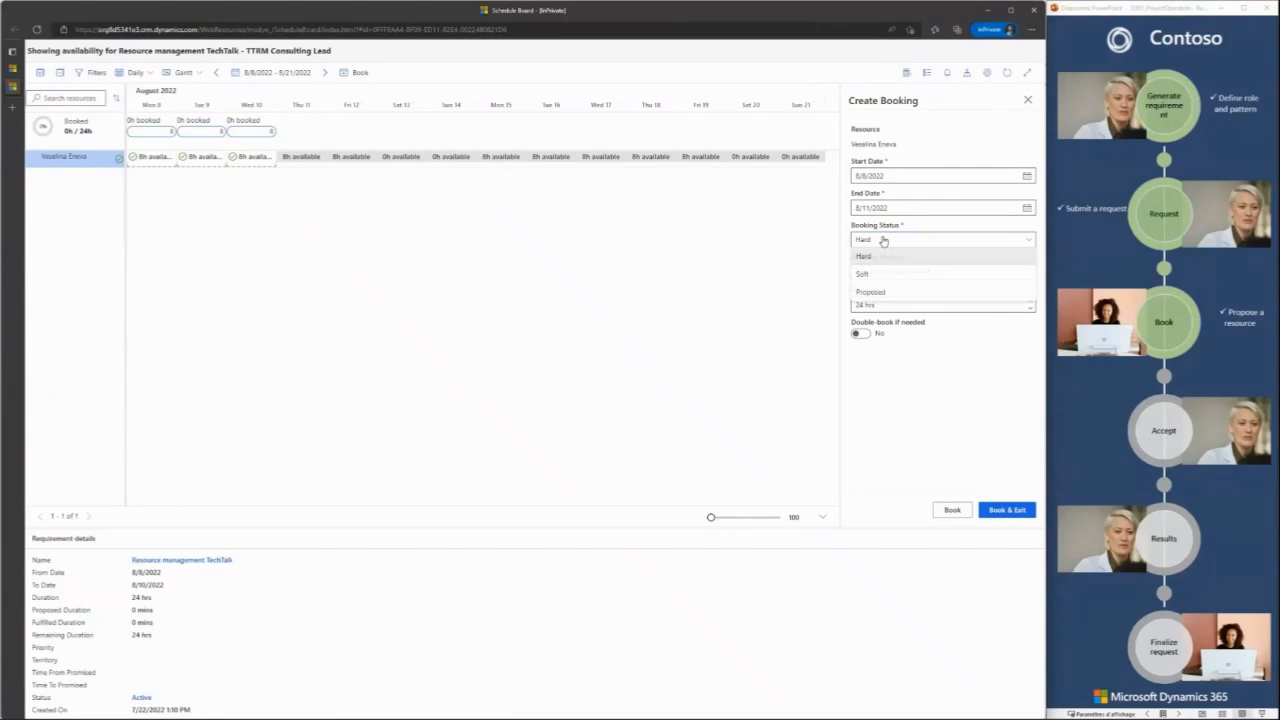
left_click(883, 294)
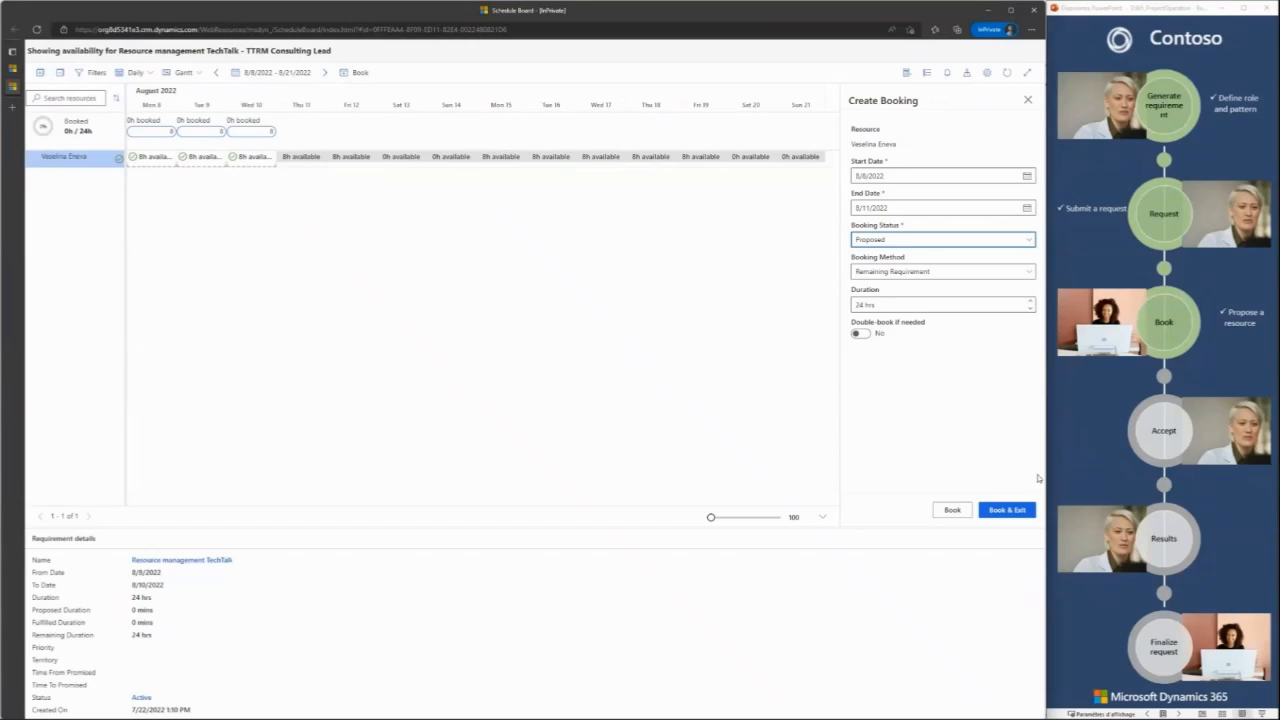
left_click(1008, 511)
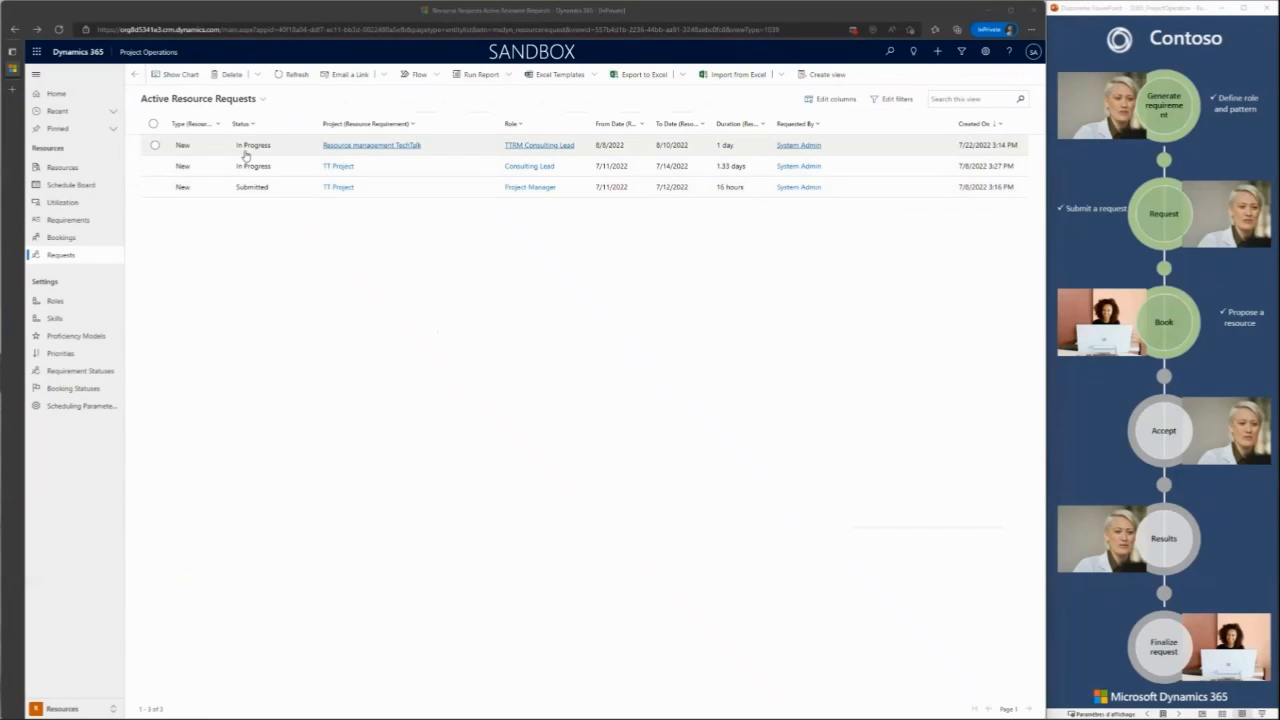
Step: Open the TTRM Consulting Lead resource request for Resource management TechTalk and mark it for review
double_click(245, 150)
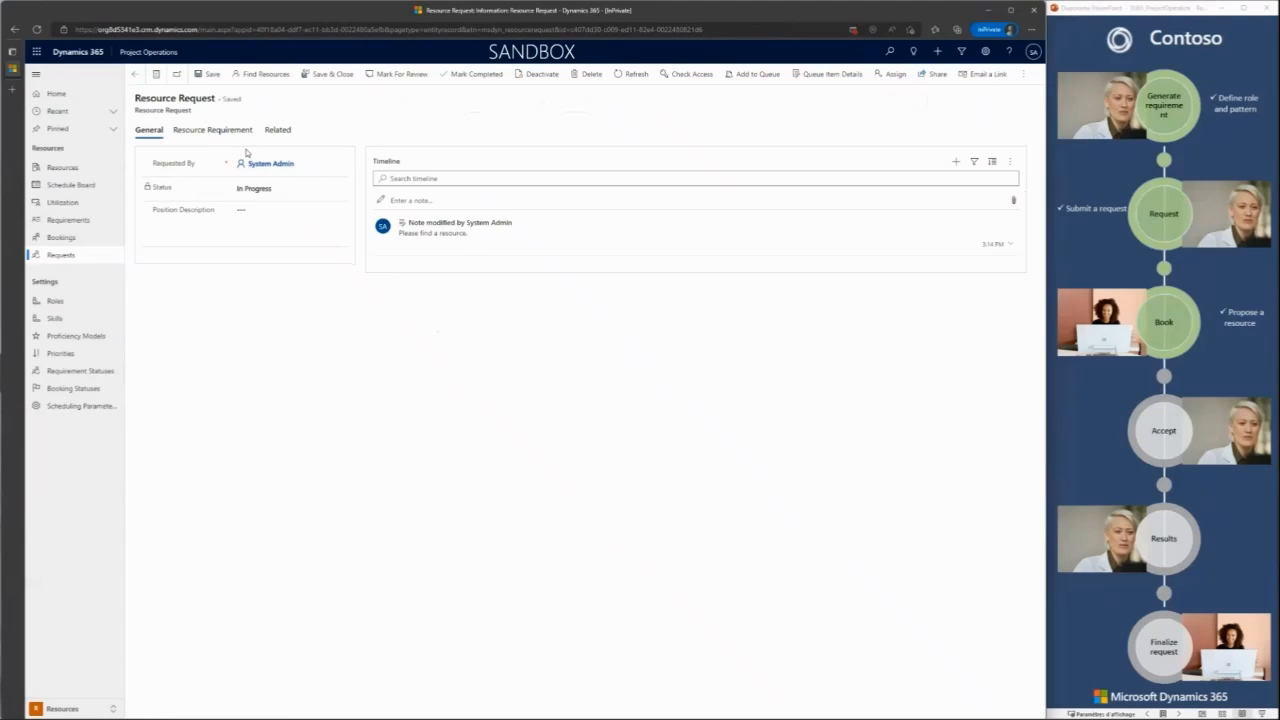
left_click(401, 76)
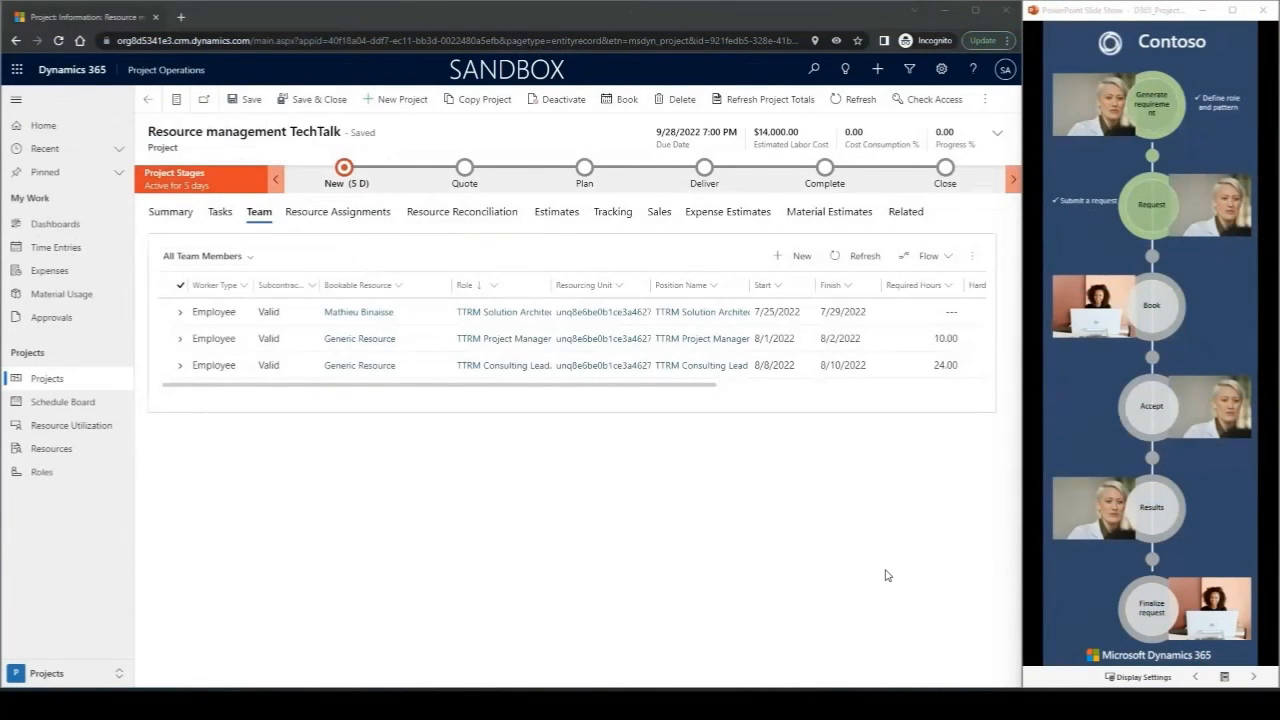
Step: Refresh the project's team members, advance the slide show, and check the request status of the generic TTRM Consulting Lead
left_click(855, 259)
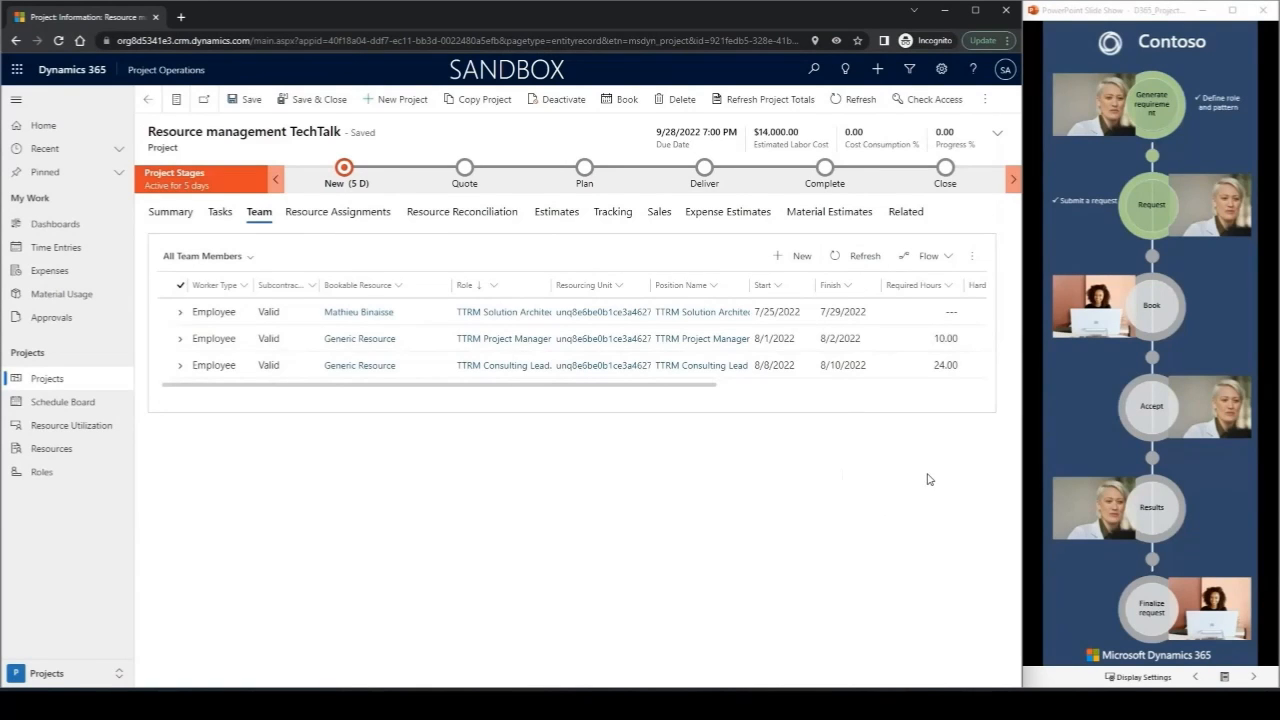
left_click(1100, 416)
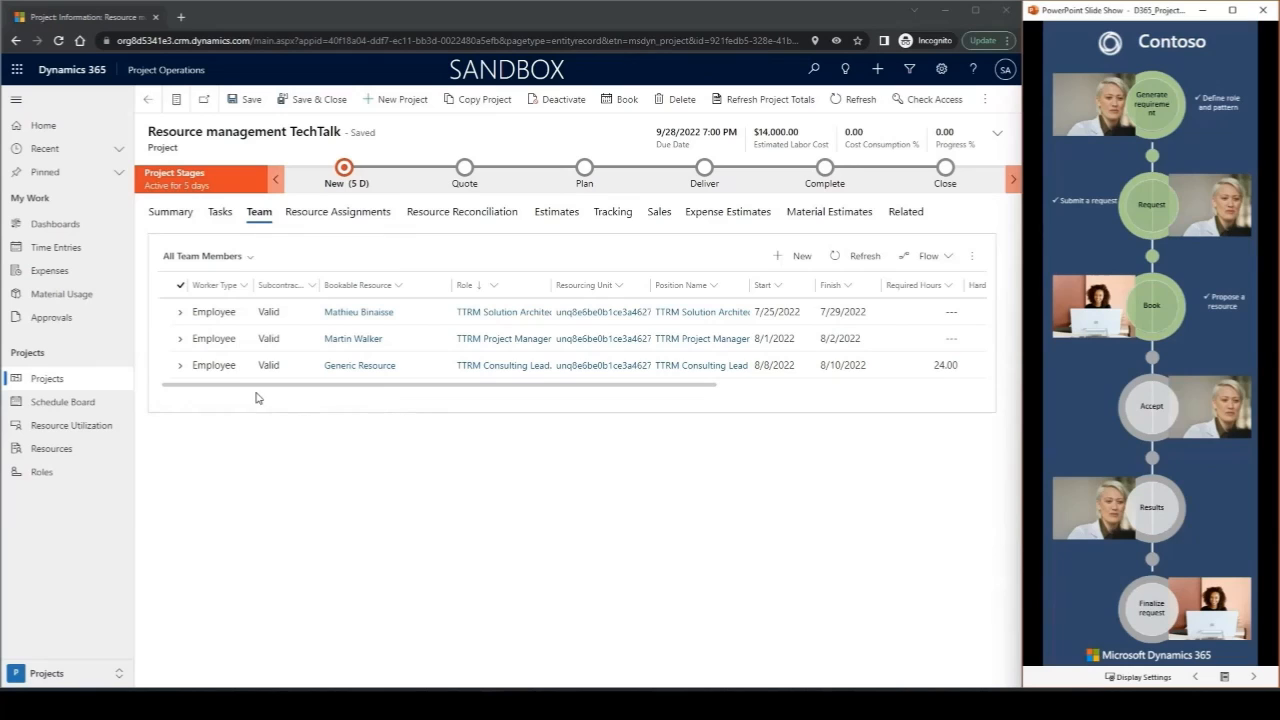
left_click(178, 367)
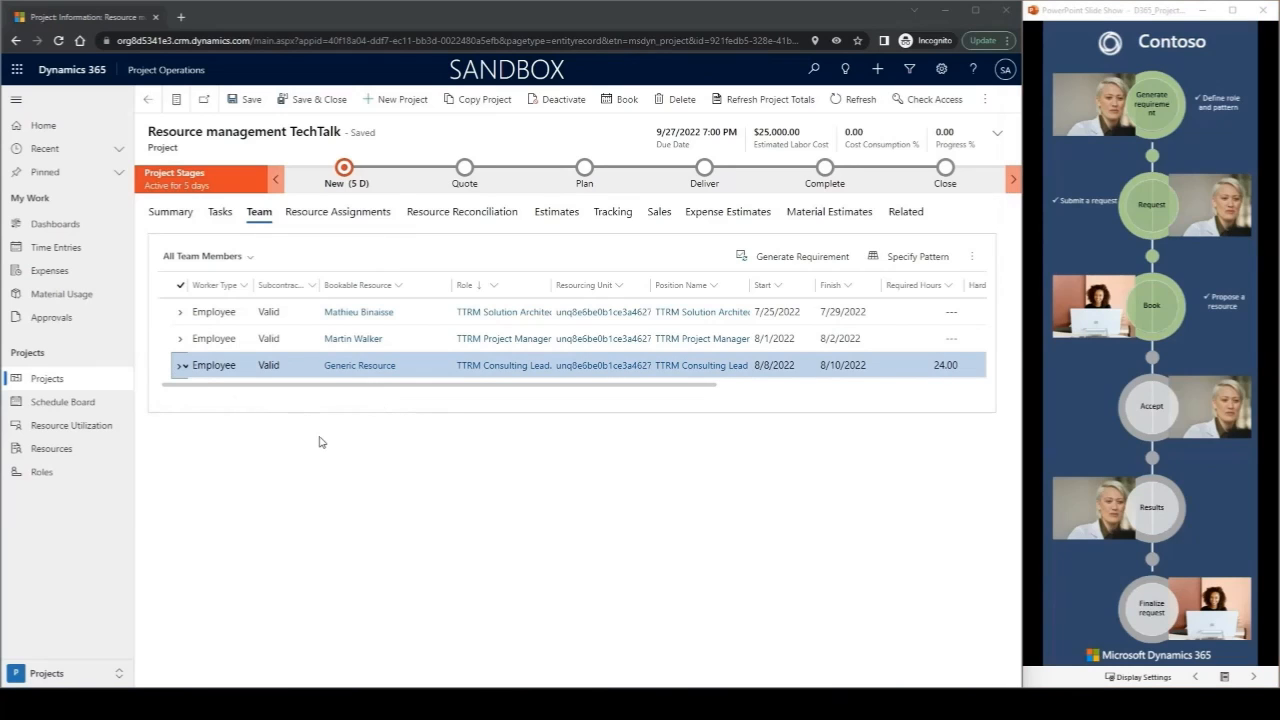
left_click(184, 368)
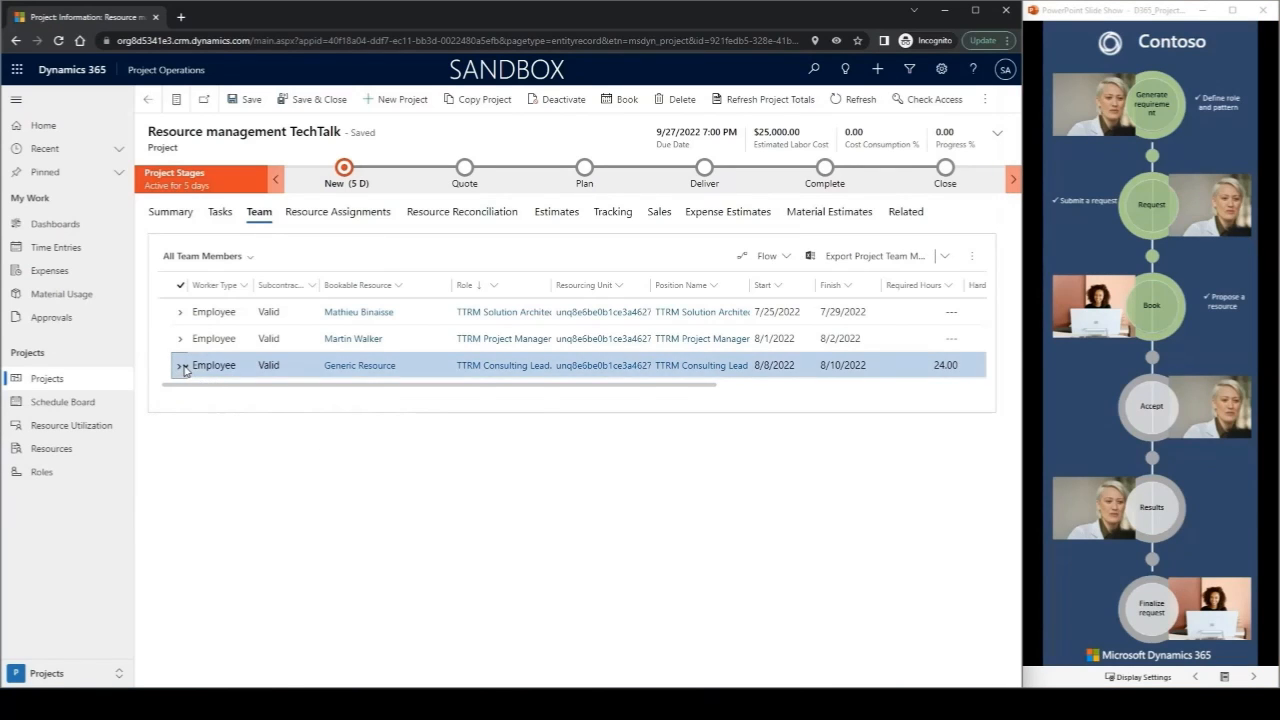
left_click_drag(247, 387, 940, 401)
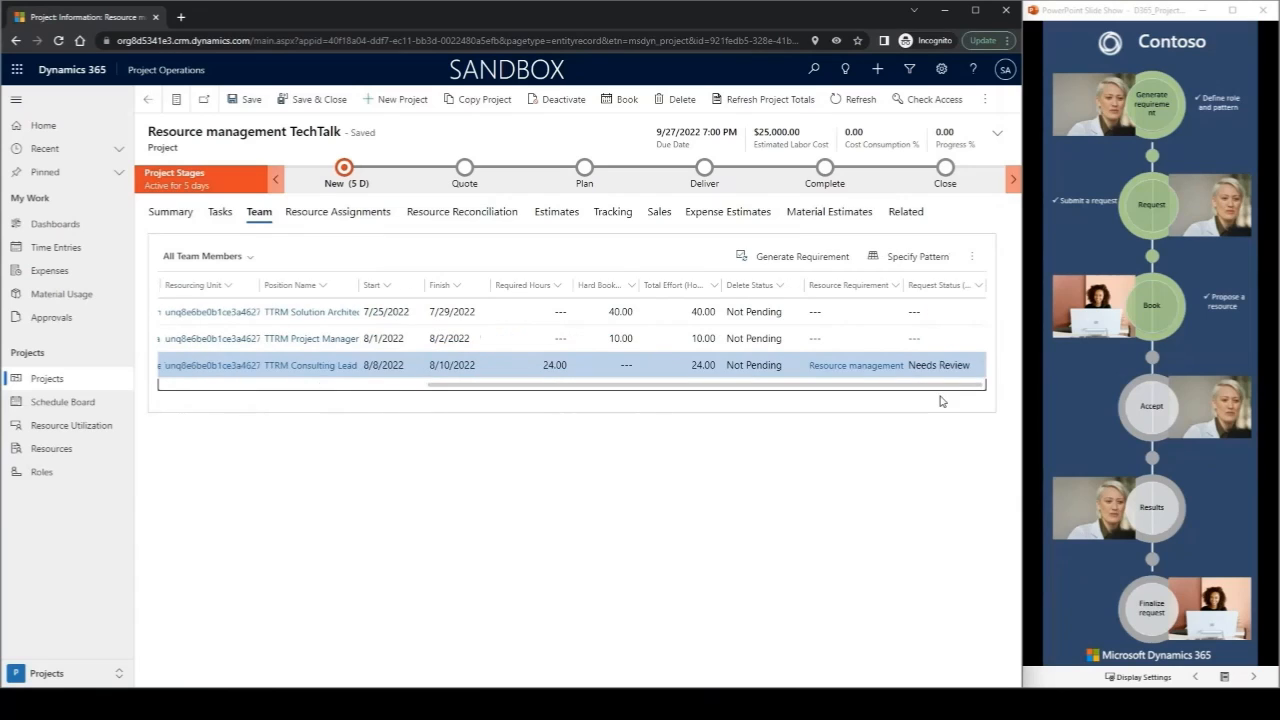
Step: Open the TTRM Consulting Lead requirement's proposed resources and accept the proposal as a Hard booking with the comment "Thank you!"
left_click(849, 368, "ctrl")
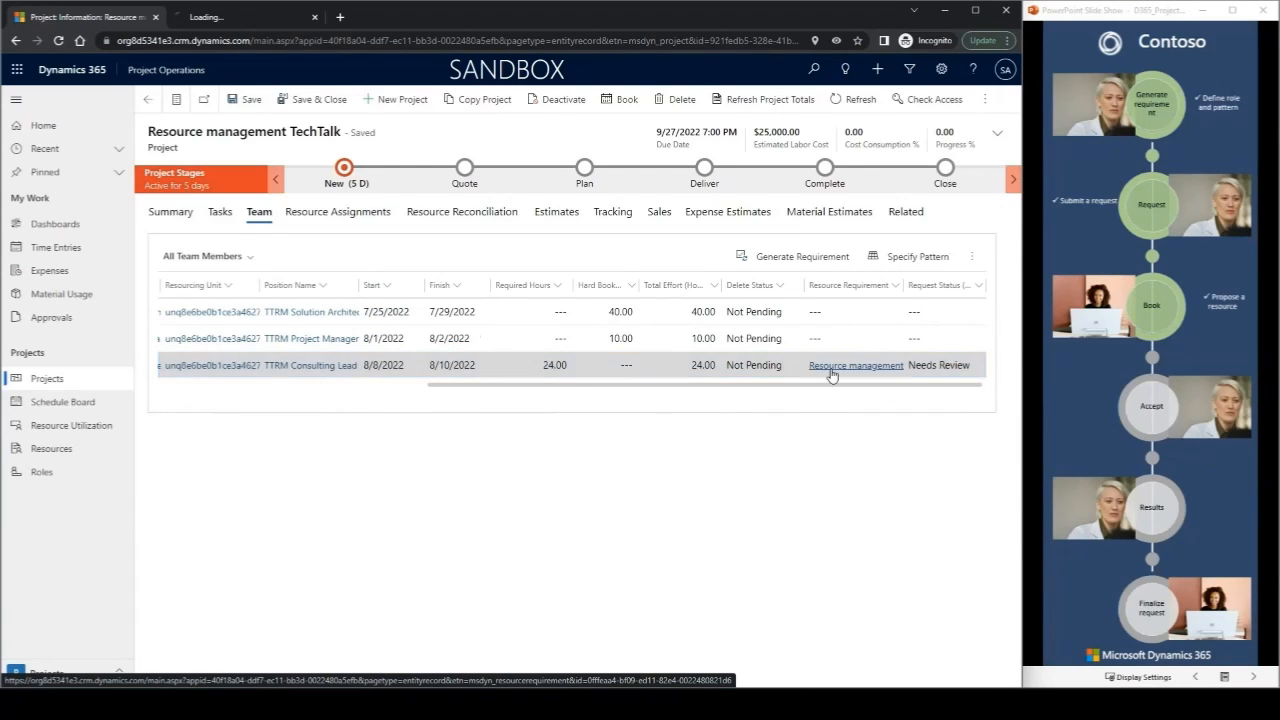
left_click(220, 18)
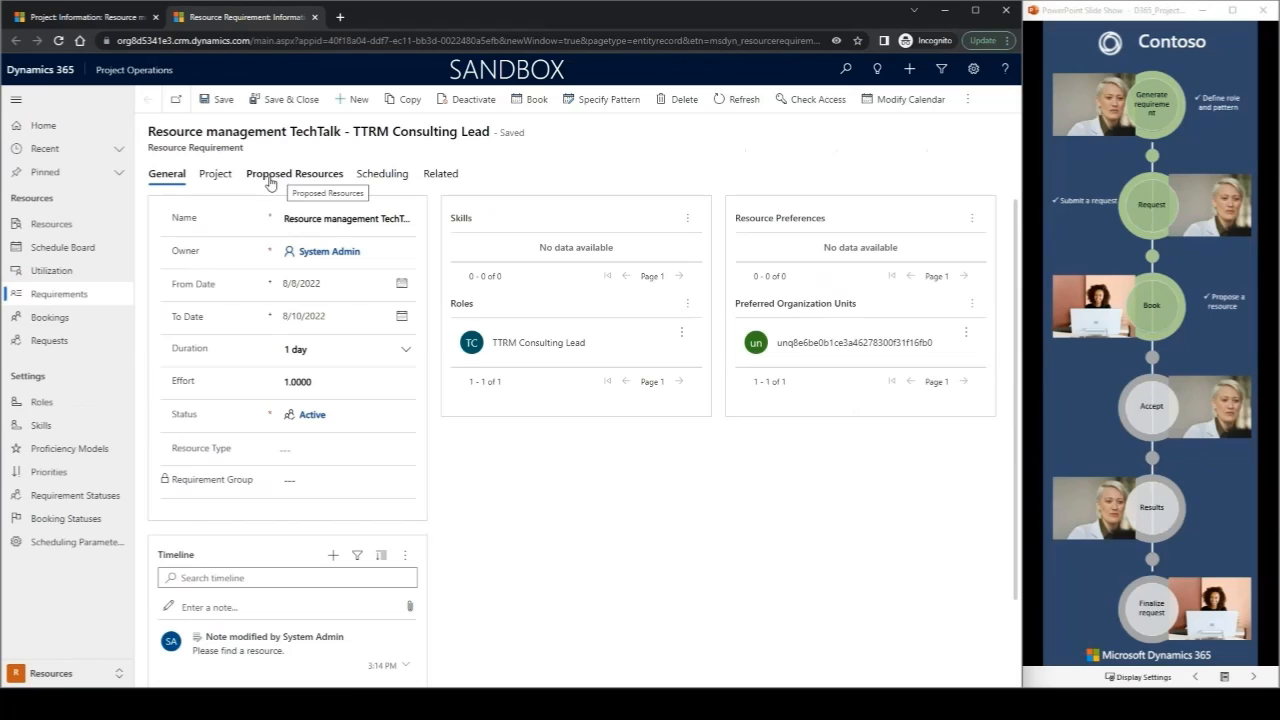
left_click(282, 176)
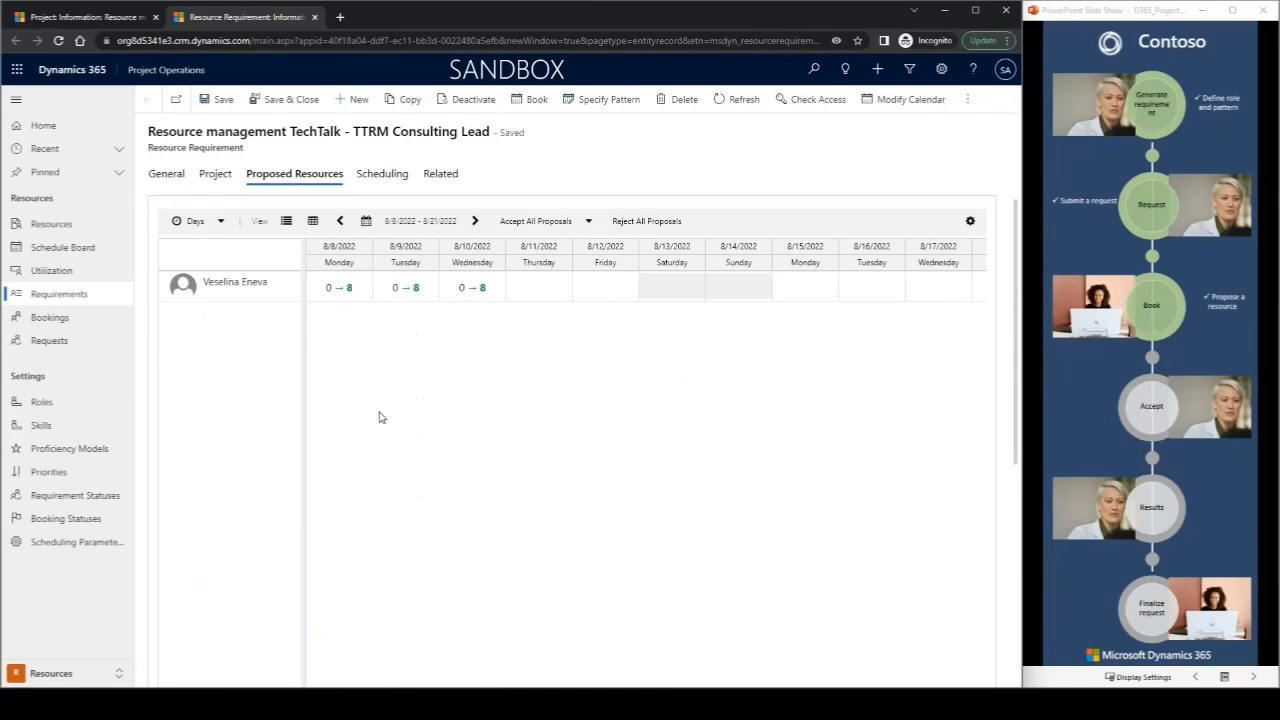
left_click(258, 290)
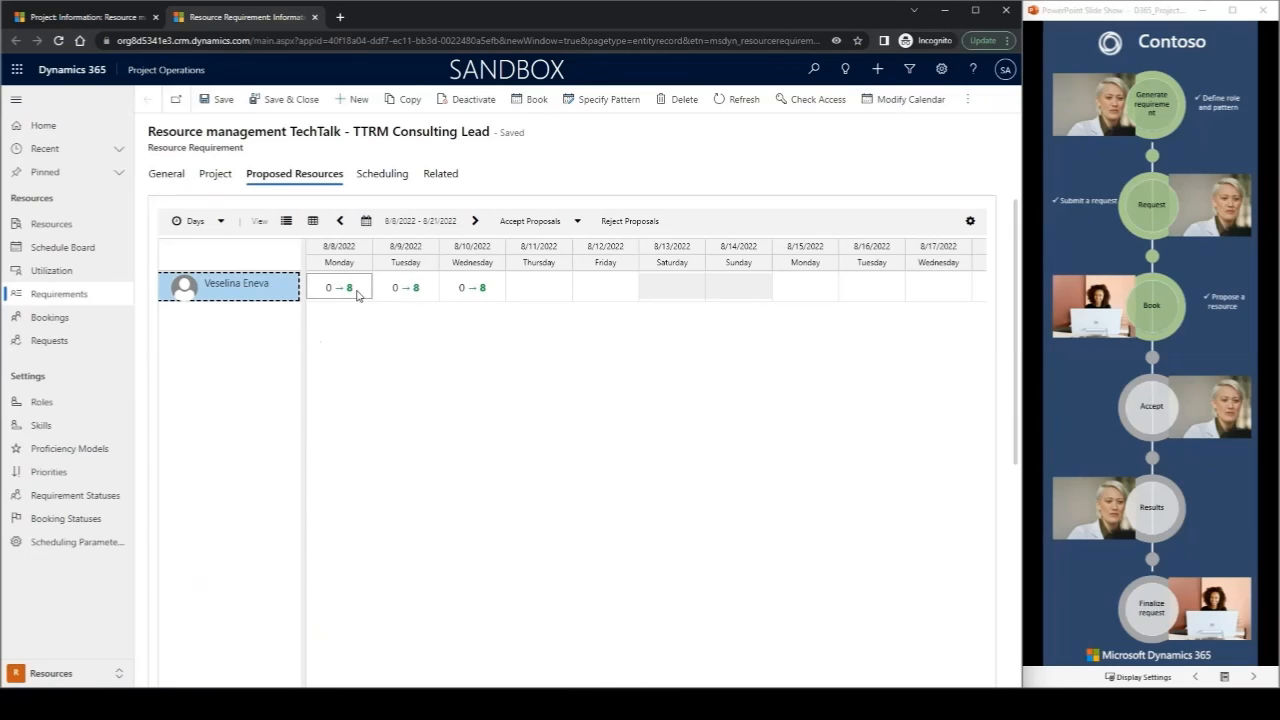
left_click(577, 221)
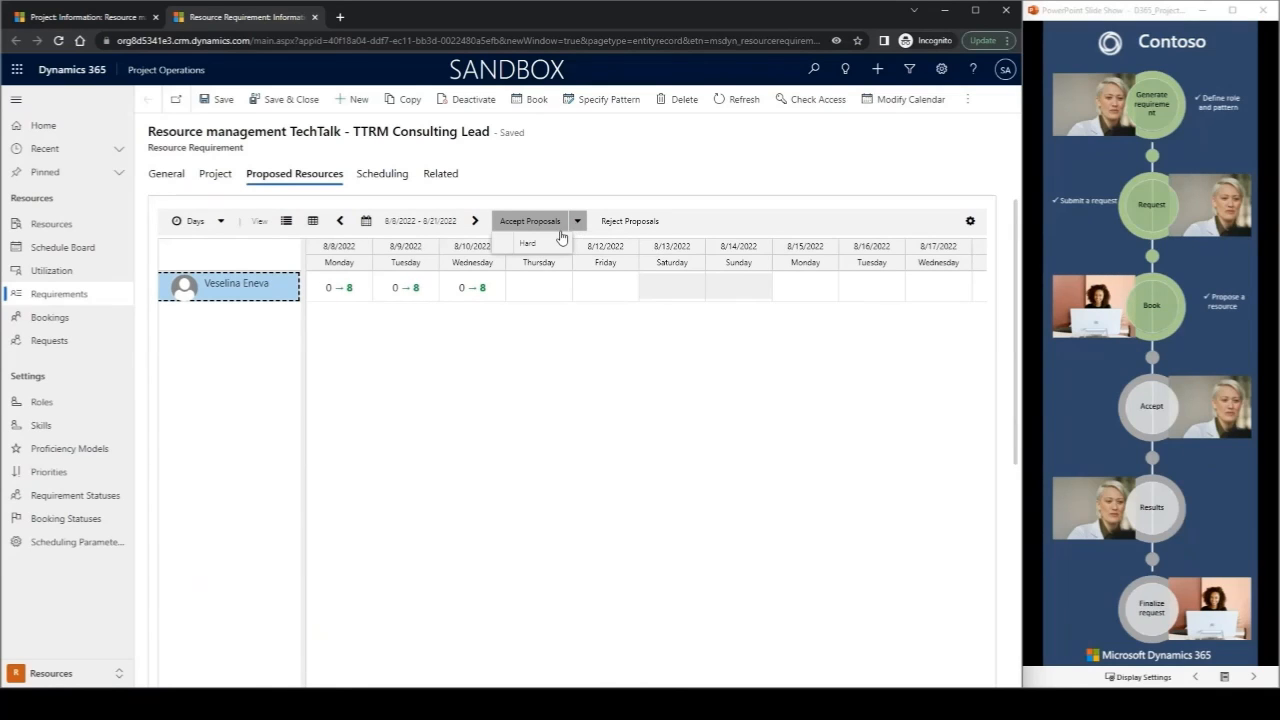
left_click(528, 246)
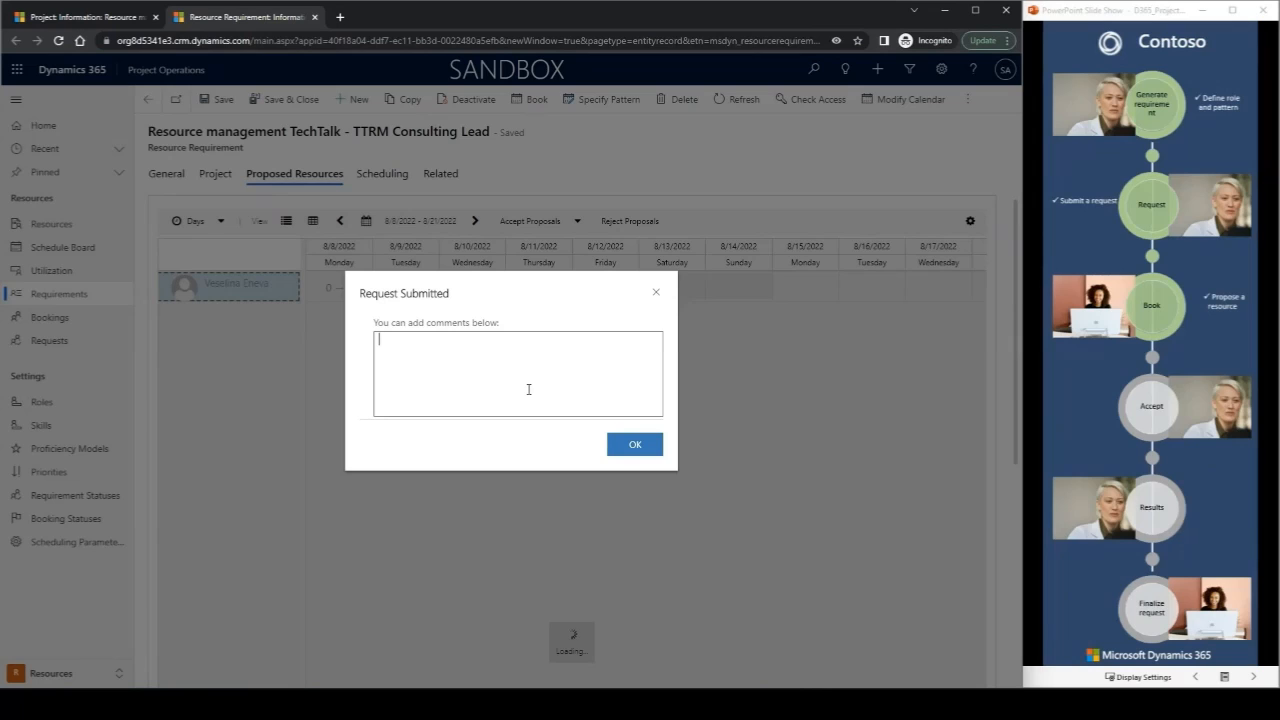
type("Thank you!")
left_click(645, 446)
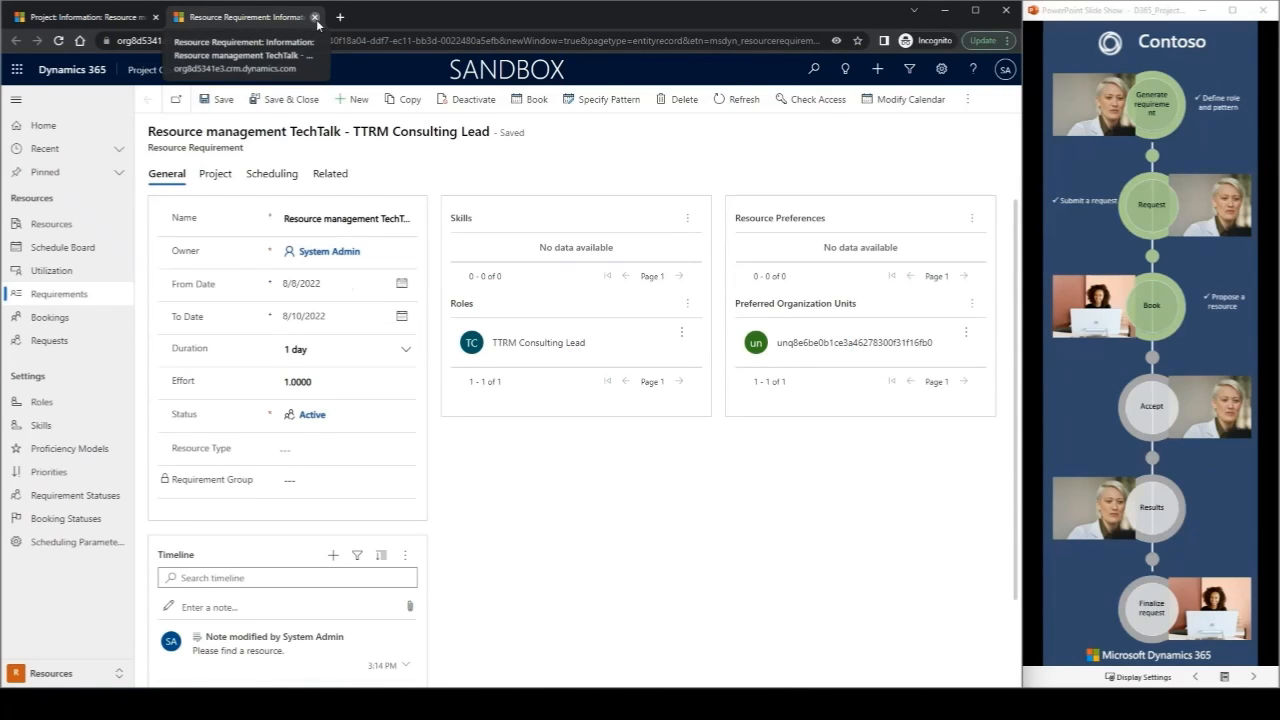
Step: Close the TTRM Consulting Lead requirement and refresh the Resource management TechTalk project record
left_click(314, 17)
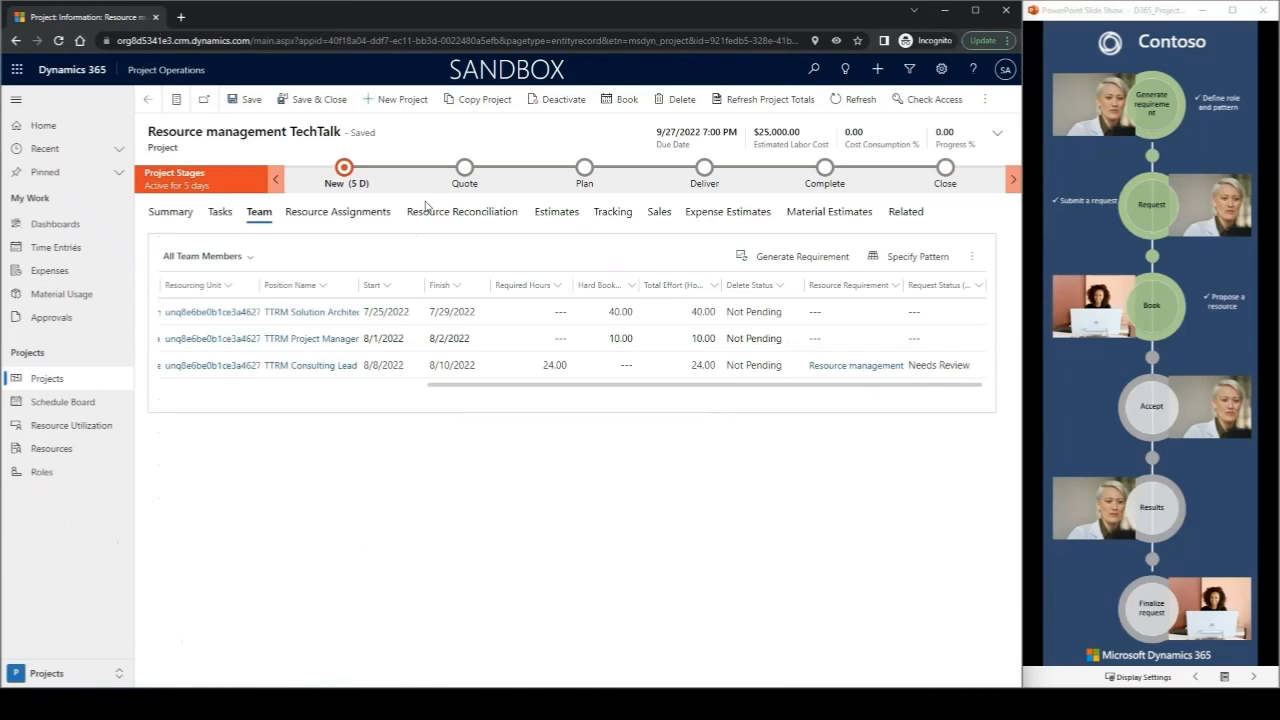
left_click(971, 256)
left_click(565, 250)
mouse_move(492, 386)
left_mouse_down()
mouse_move(387, 386)
mouse_move(505, 385)
left_mouse_up()
left_click(858, 99)
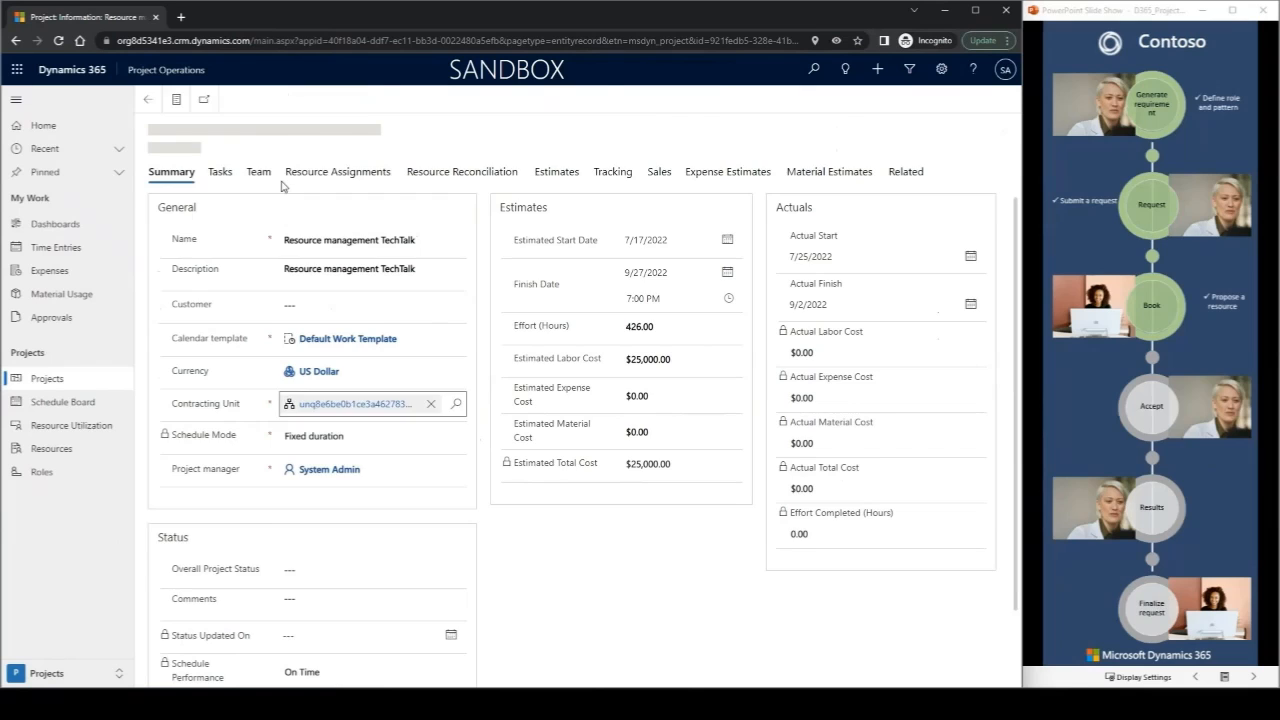
Step: Advance the slide show to the completed Accept stage and list the refreshed project's team members
left_click(222, 235)
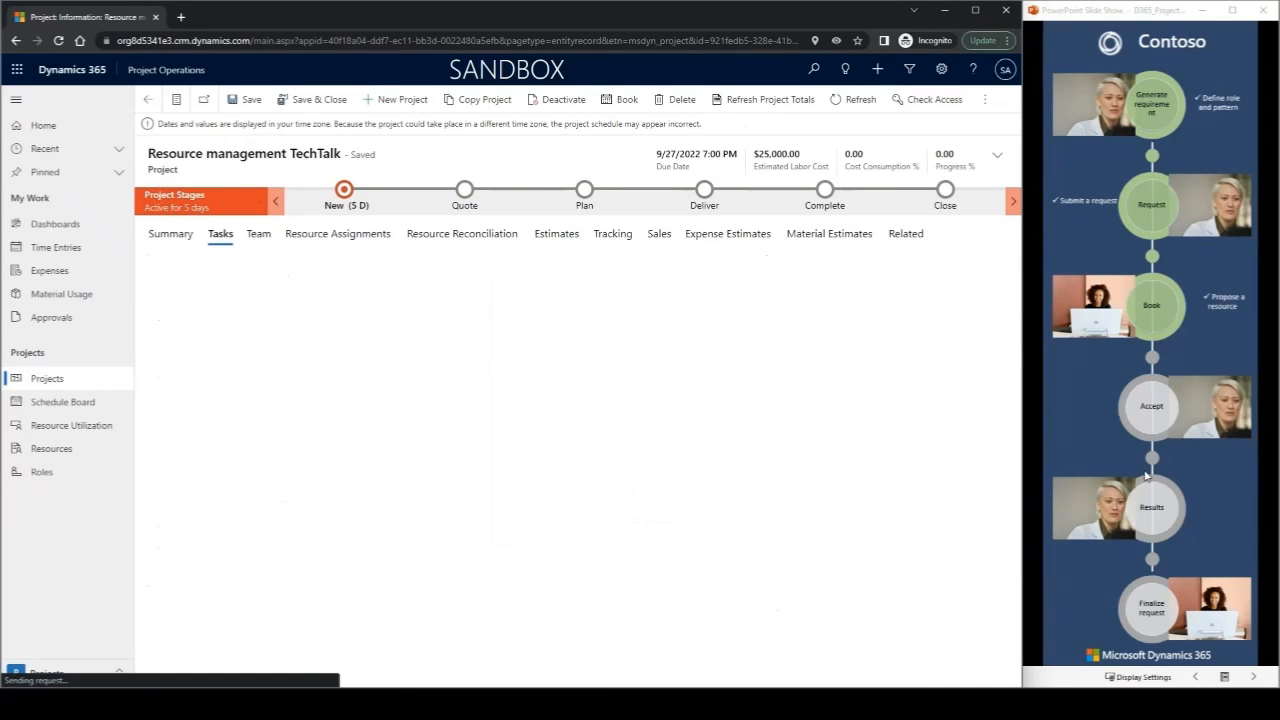
left_click(1174, 456)
left_click(1200, 466)
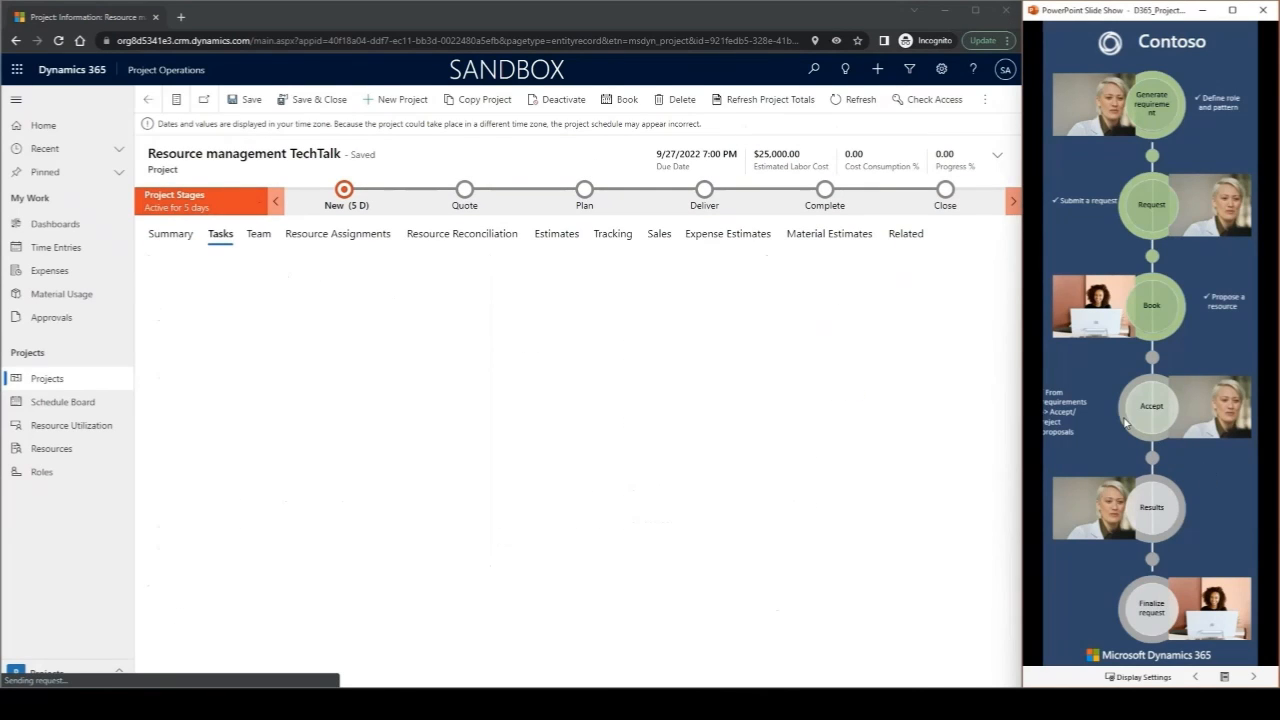
left_click(263, 242)
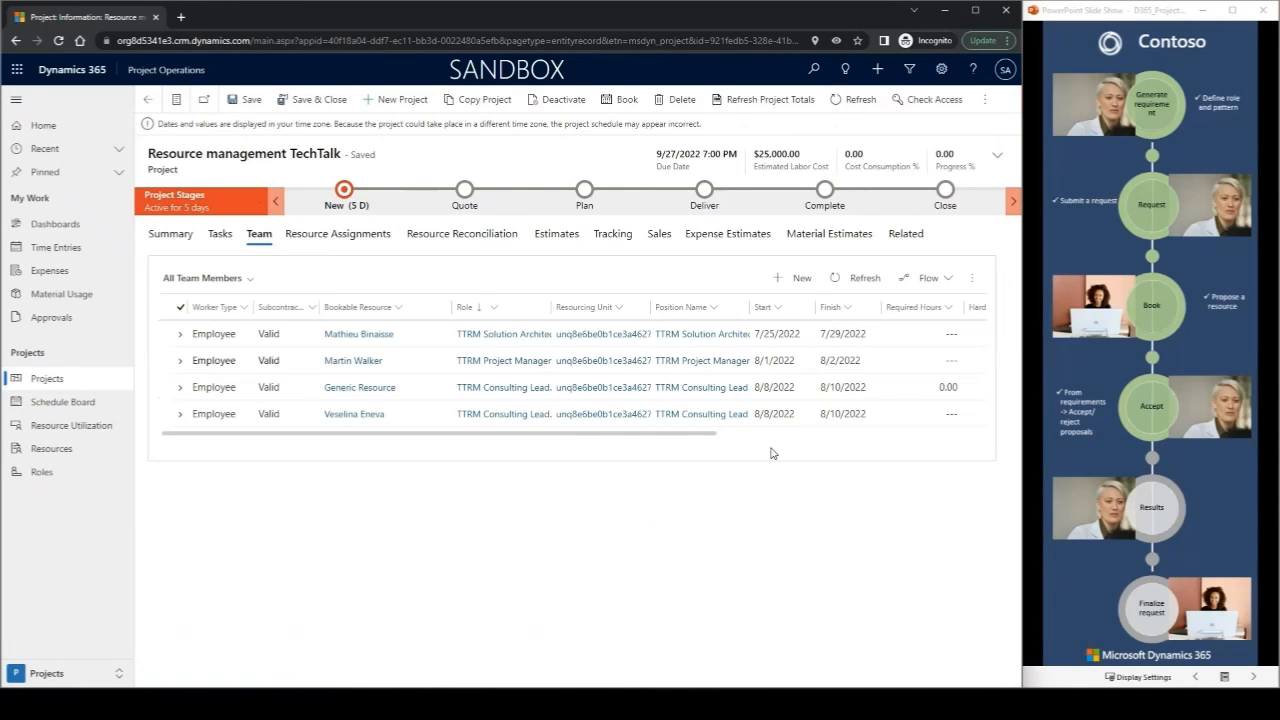
Step: Check the newly booked TTRM Consulting Lead team member's hard-booked hours and advance the slide show to the Results stage
left_click(830, 414)
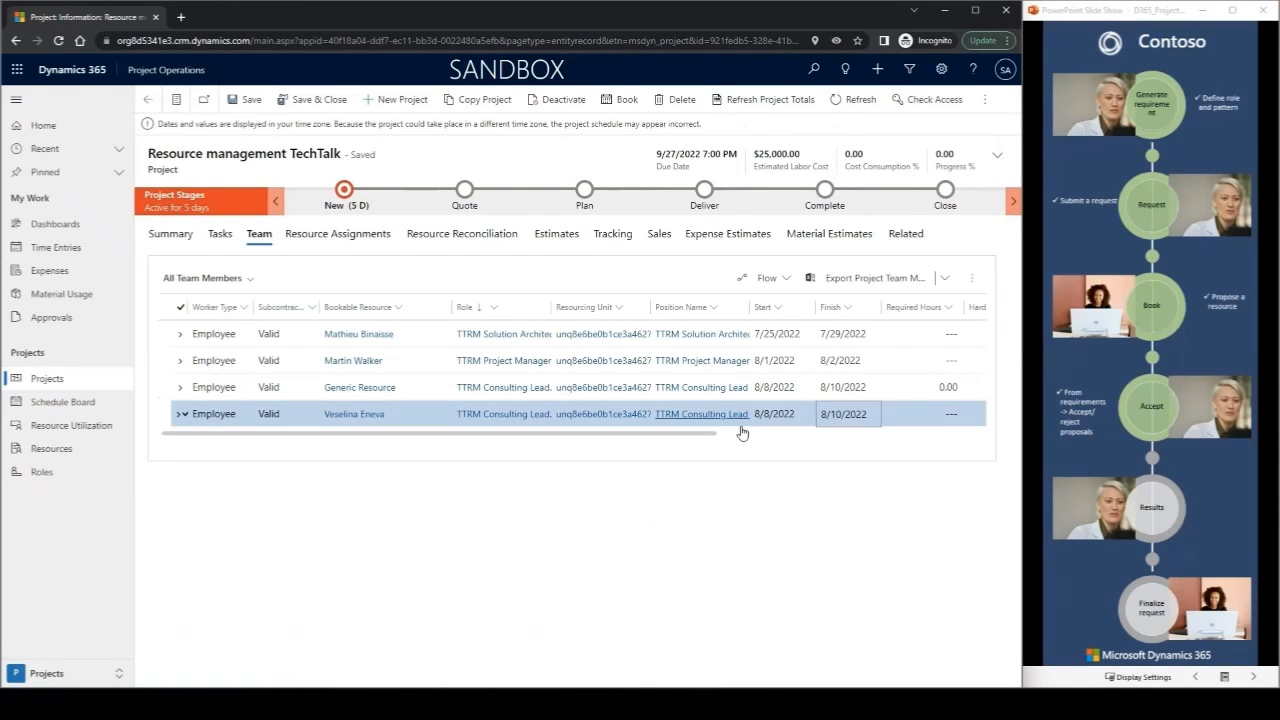
left_click_drag(678, 417, 746, 417)
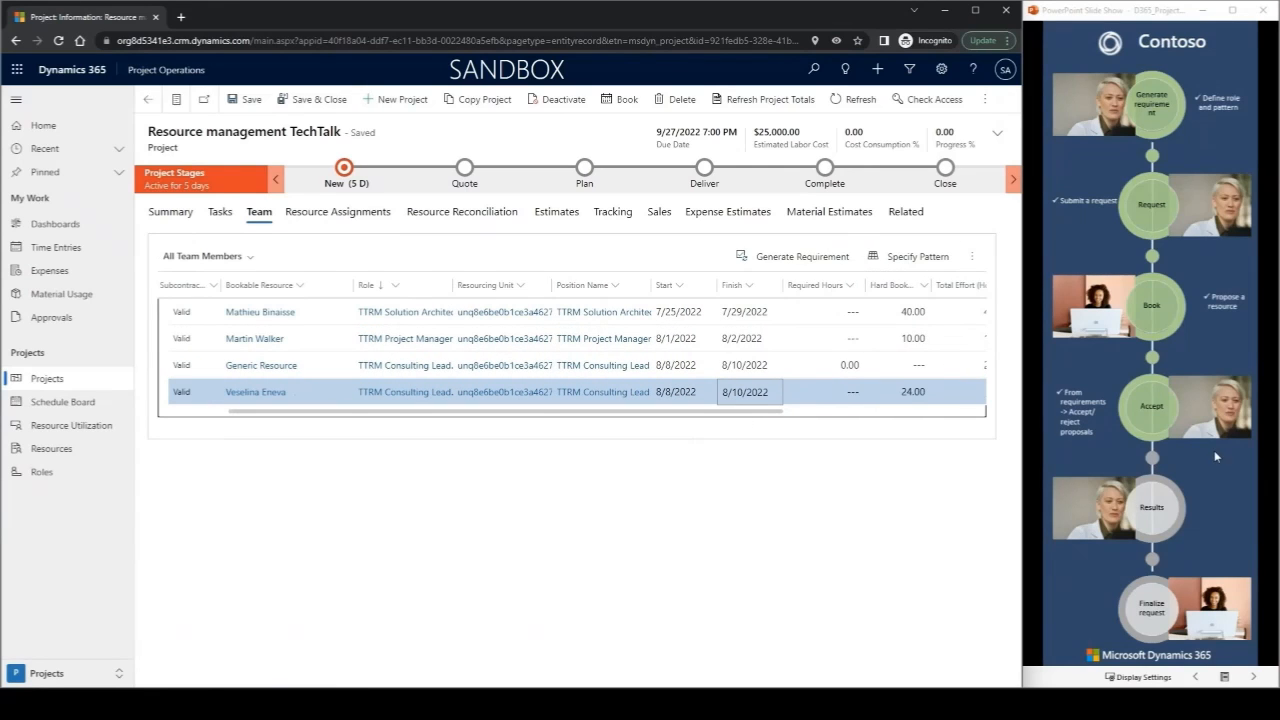
left_click(1206, 490)
left_click(1203, 505)
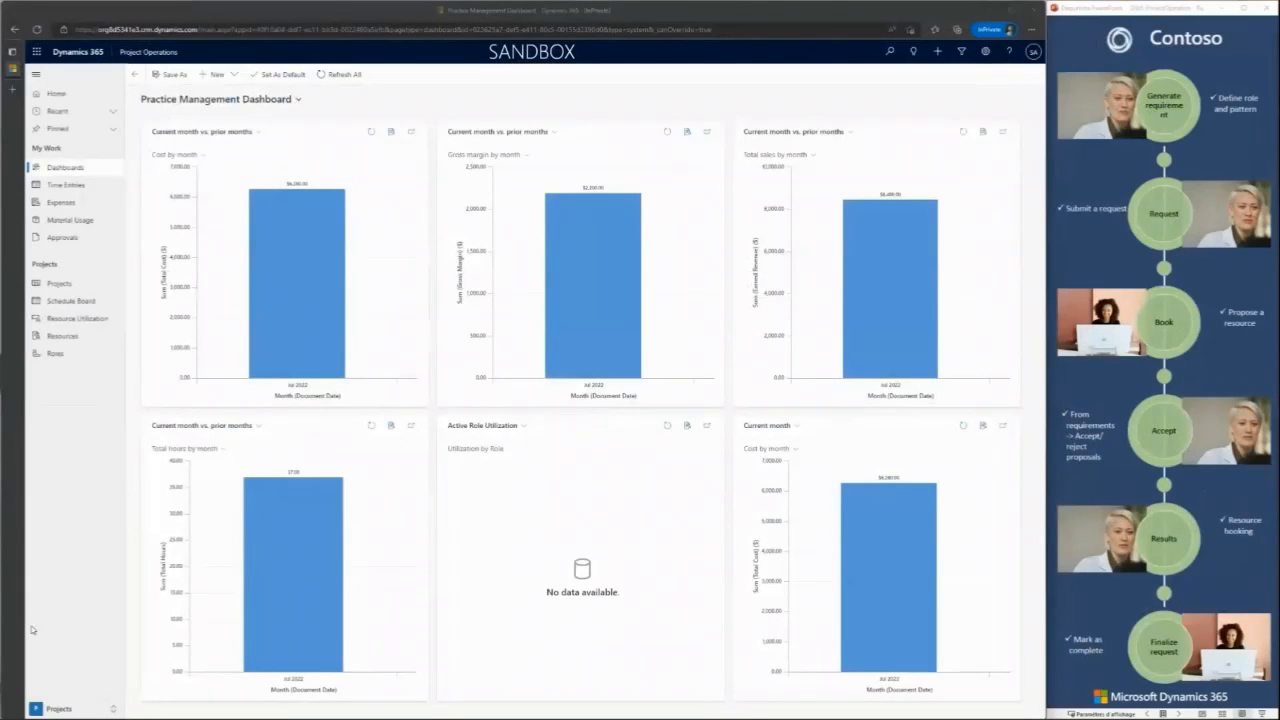
Step: Open the in-progress resource request for the Resource management TechTalk project's TTRM Consulting Lead and mark it completed
left_click(63, 710)
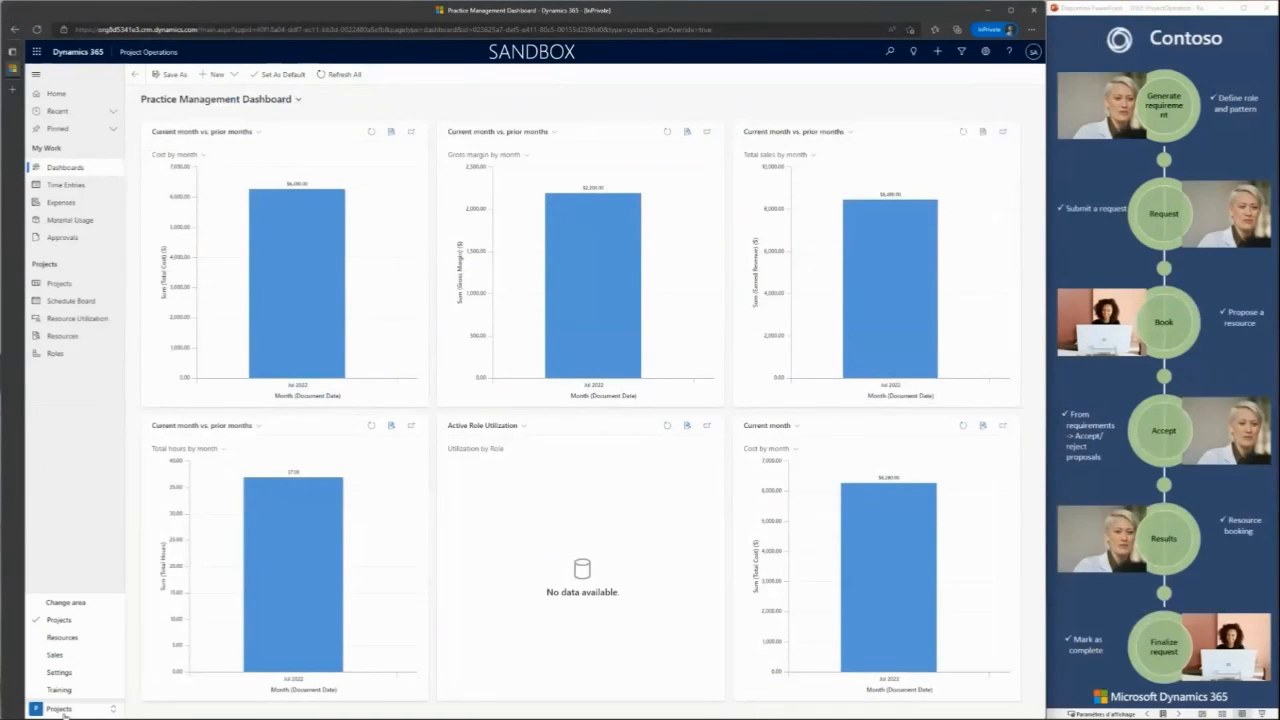
left_click(62, 638)
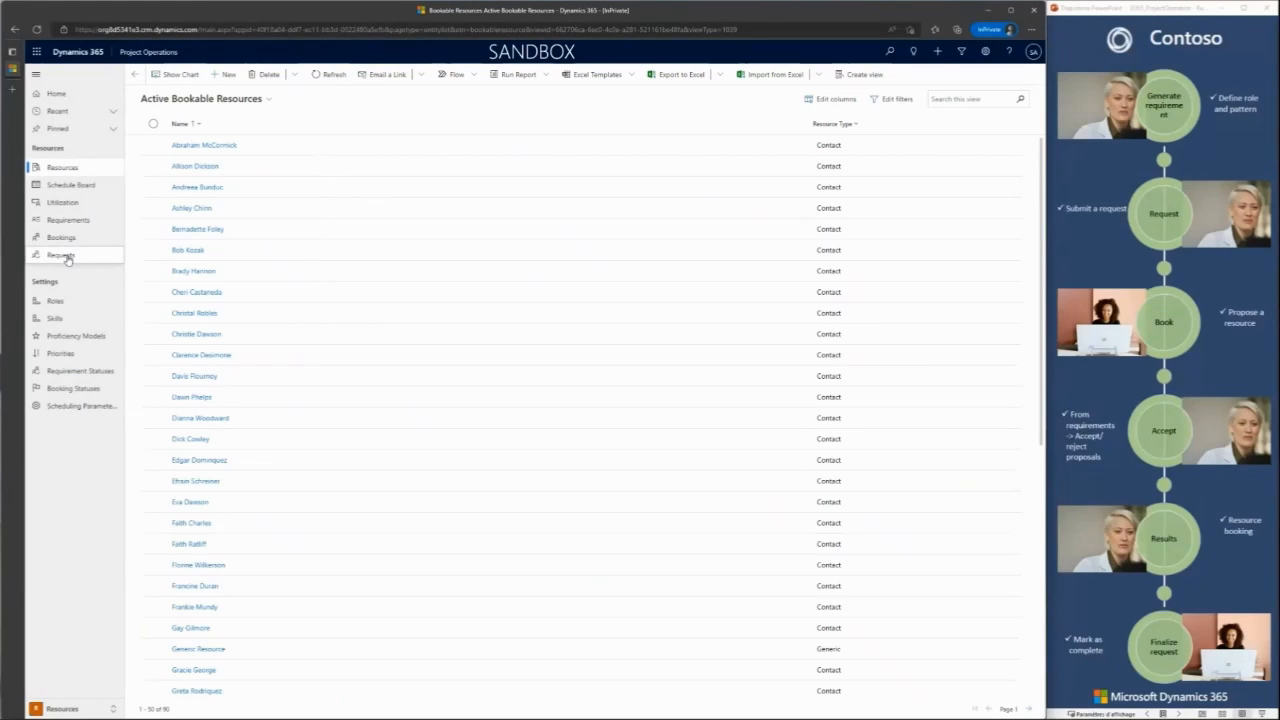
left_click(62, 255)
left_click(285, 147)
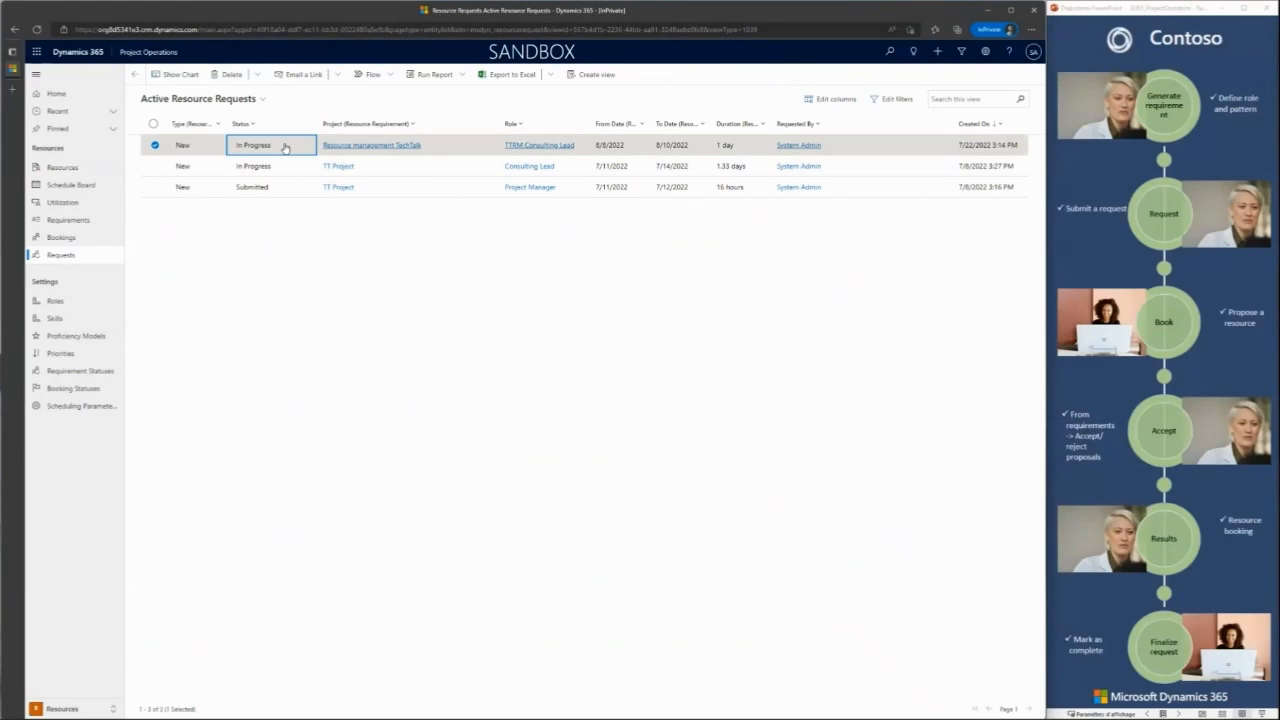
double_click(247, 146)
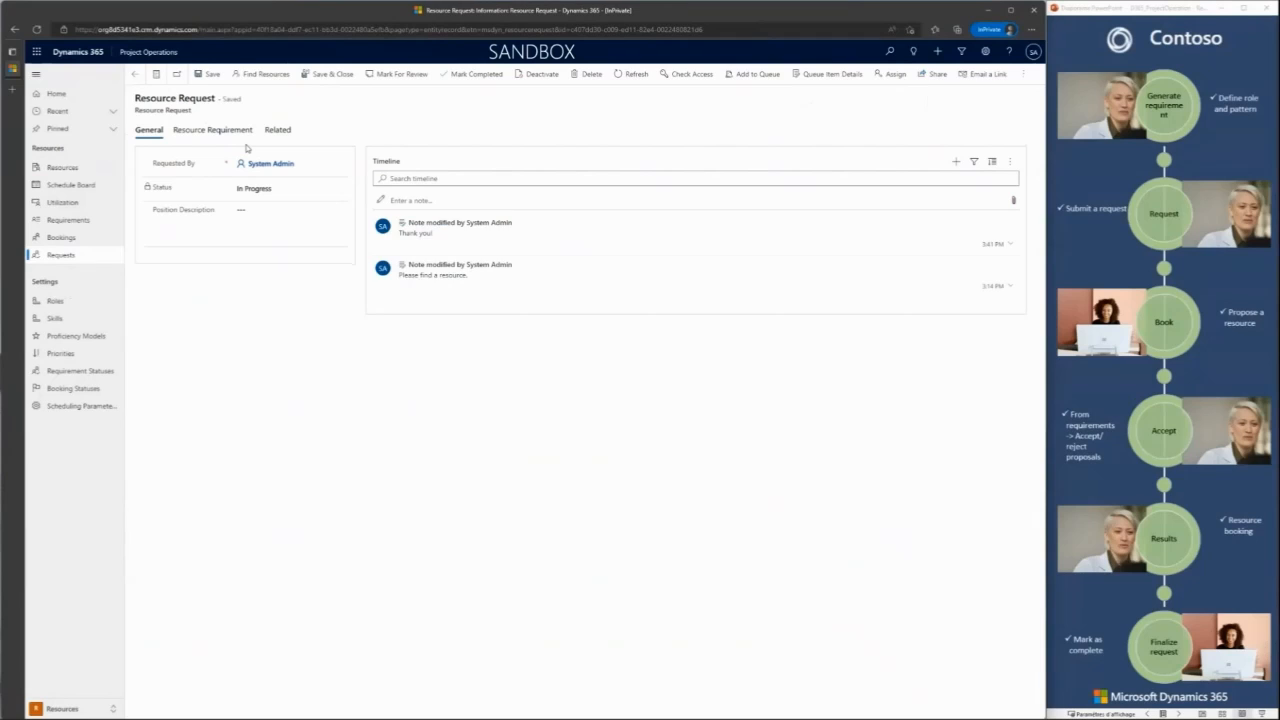
left_click(466, 75)
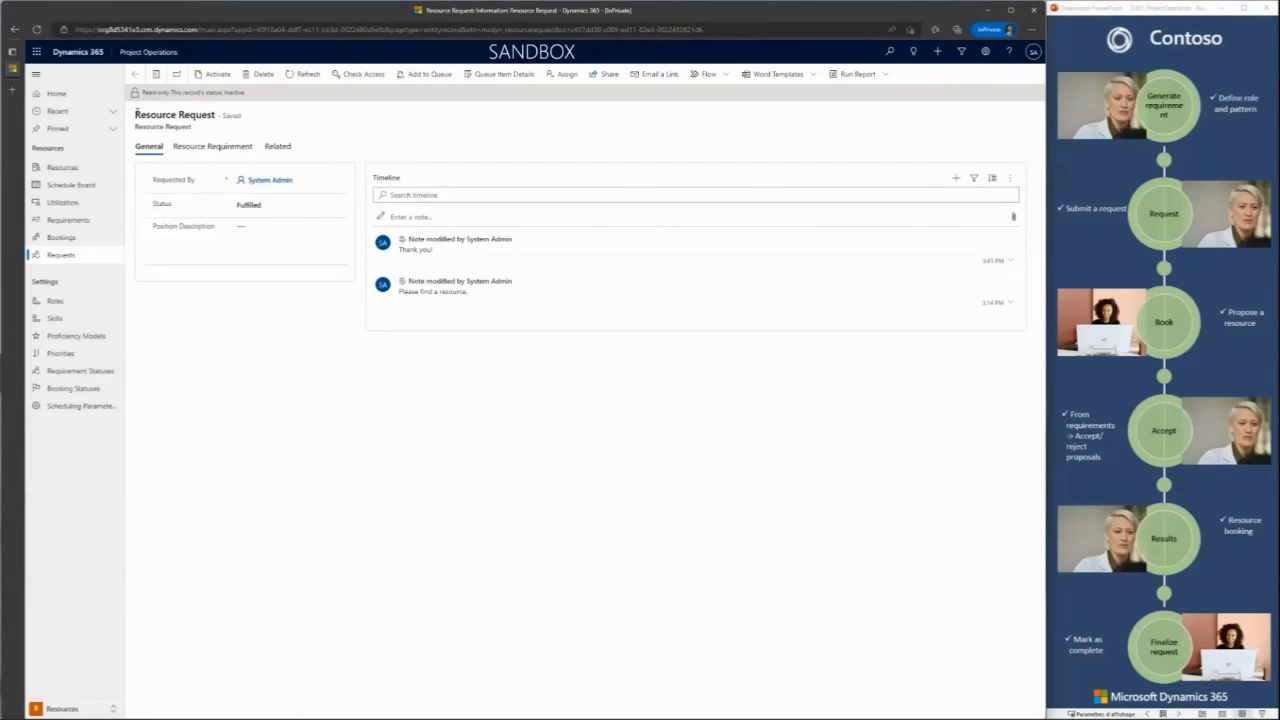
Step: Advance the presentation to the Resource Reconciliation View slide
left_click(37, 708)
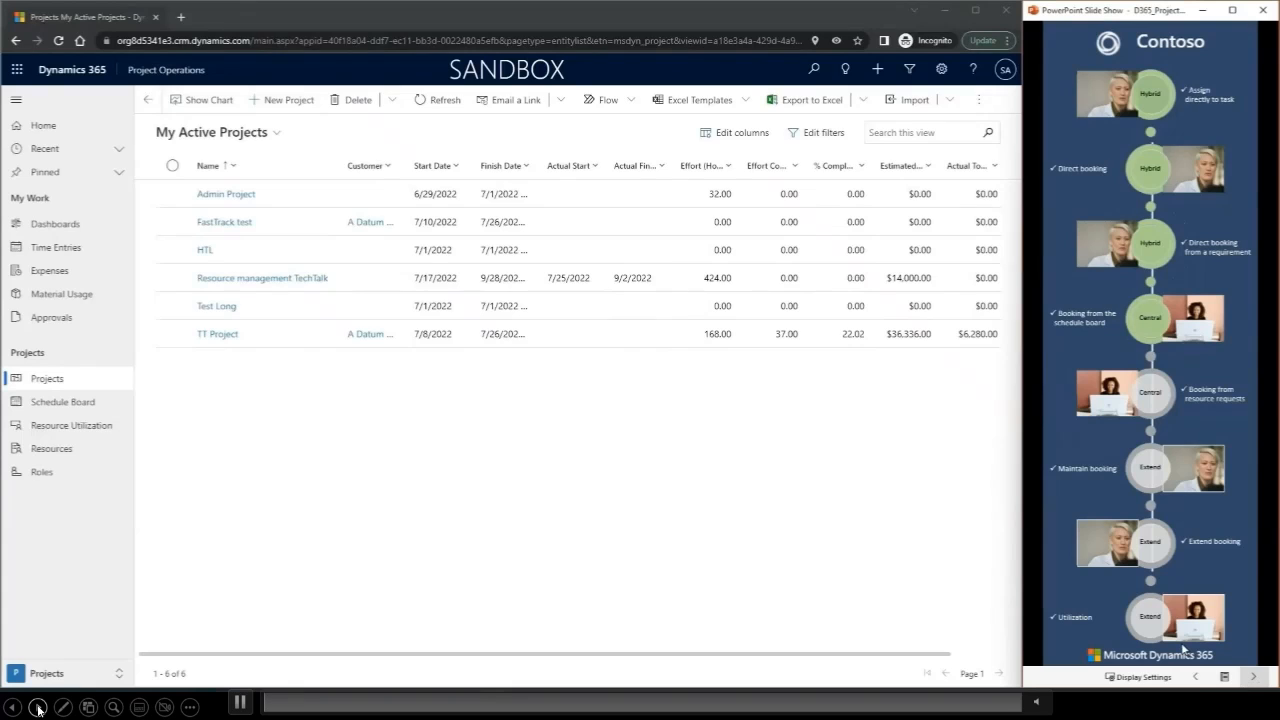
left_click(37, 708)
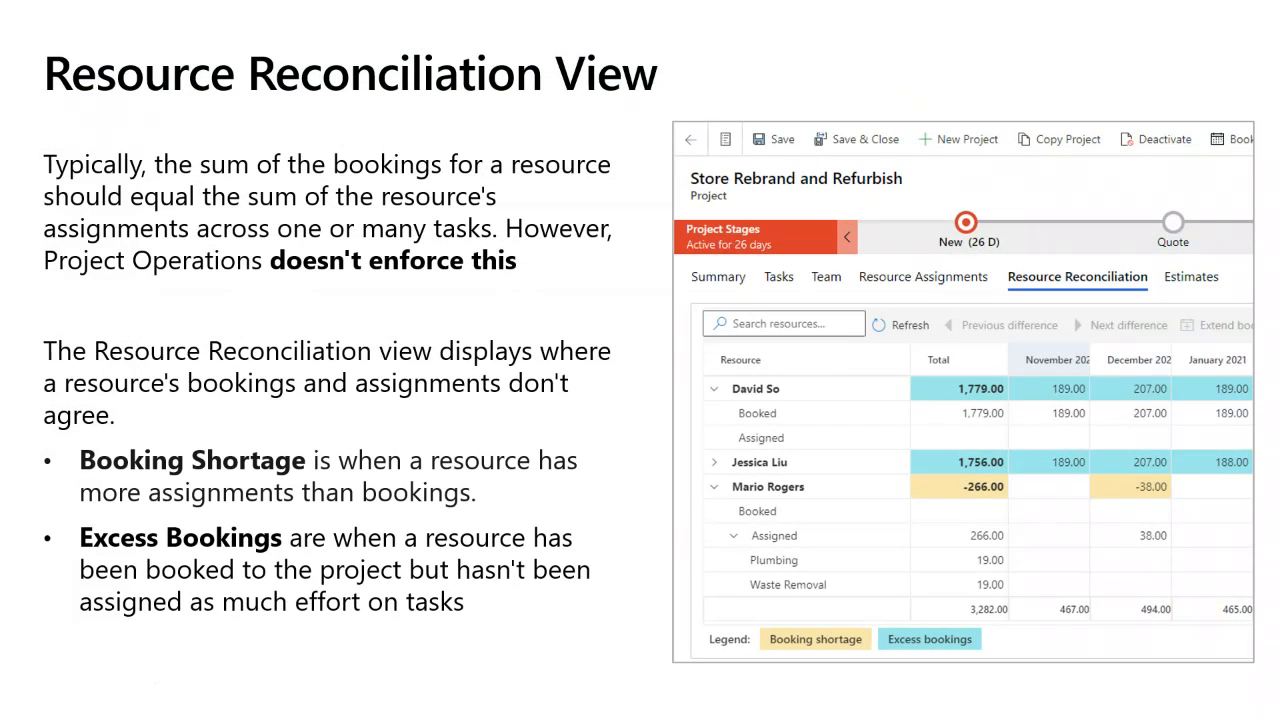
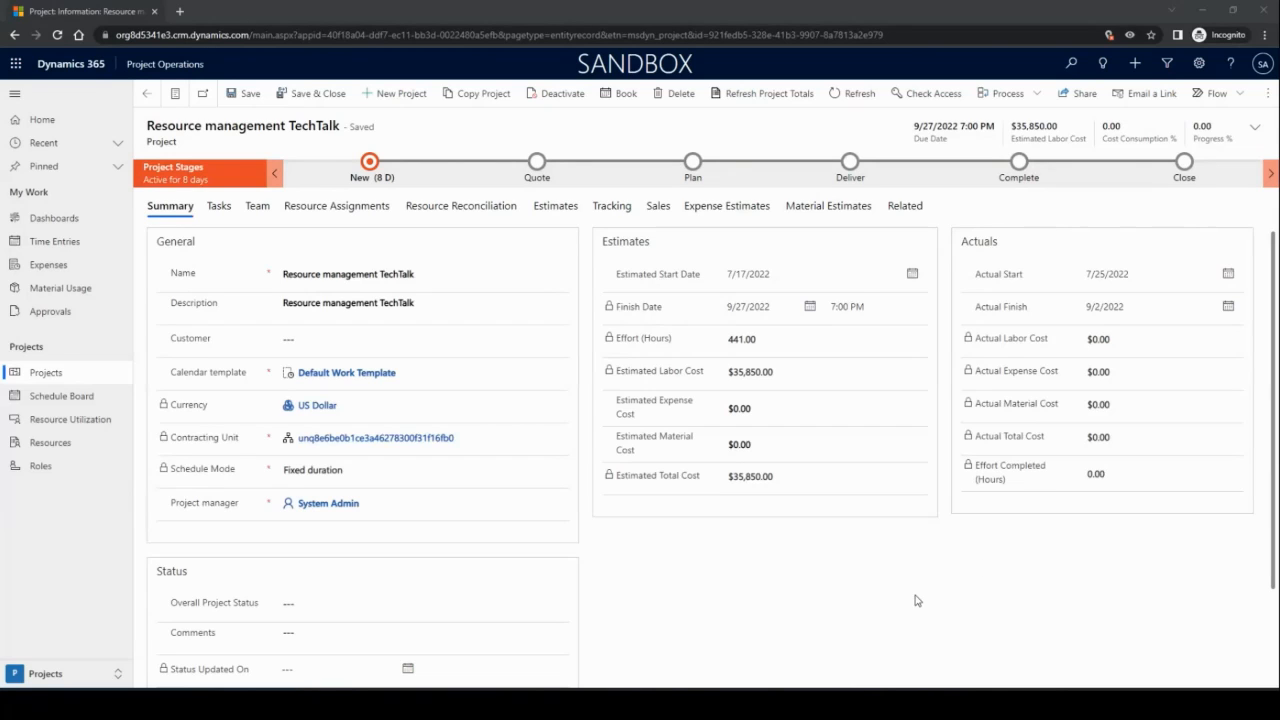
Step: Open the project's resource reconciliation and compare booked and assigned hours for the resource with excess bookings
left_click(446, 213)
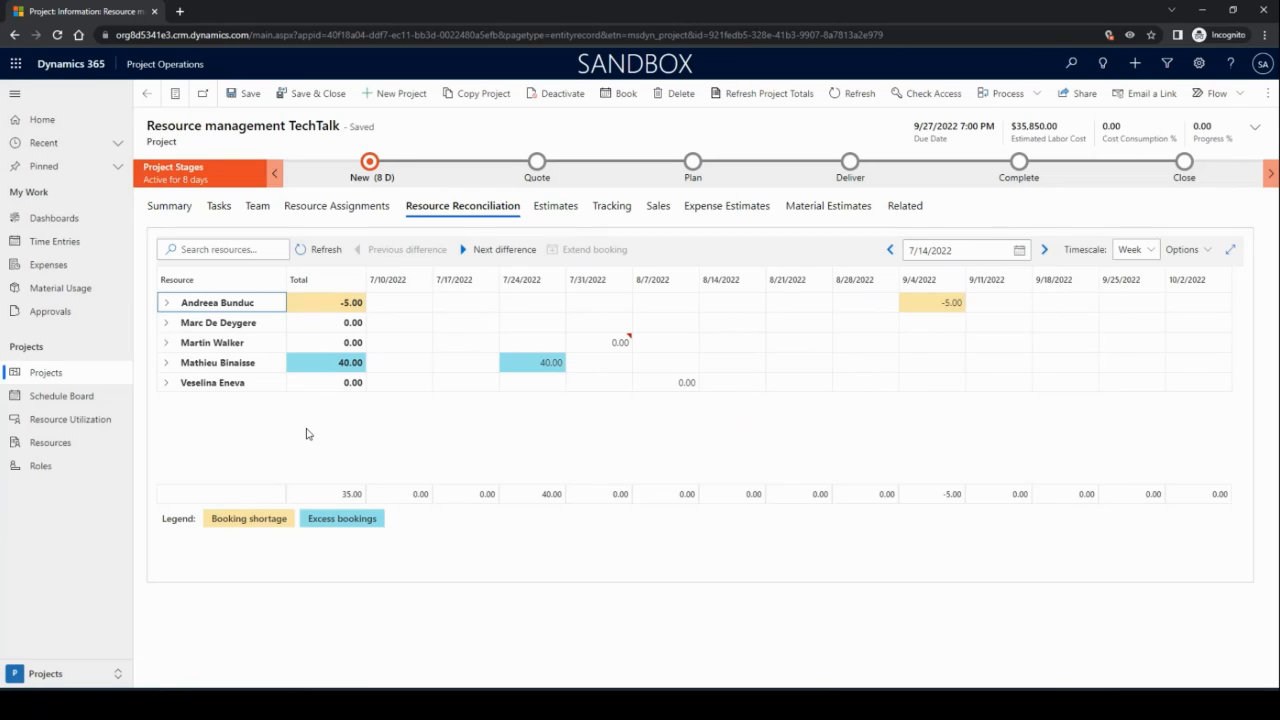
left_click(168, 363)
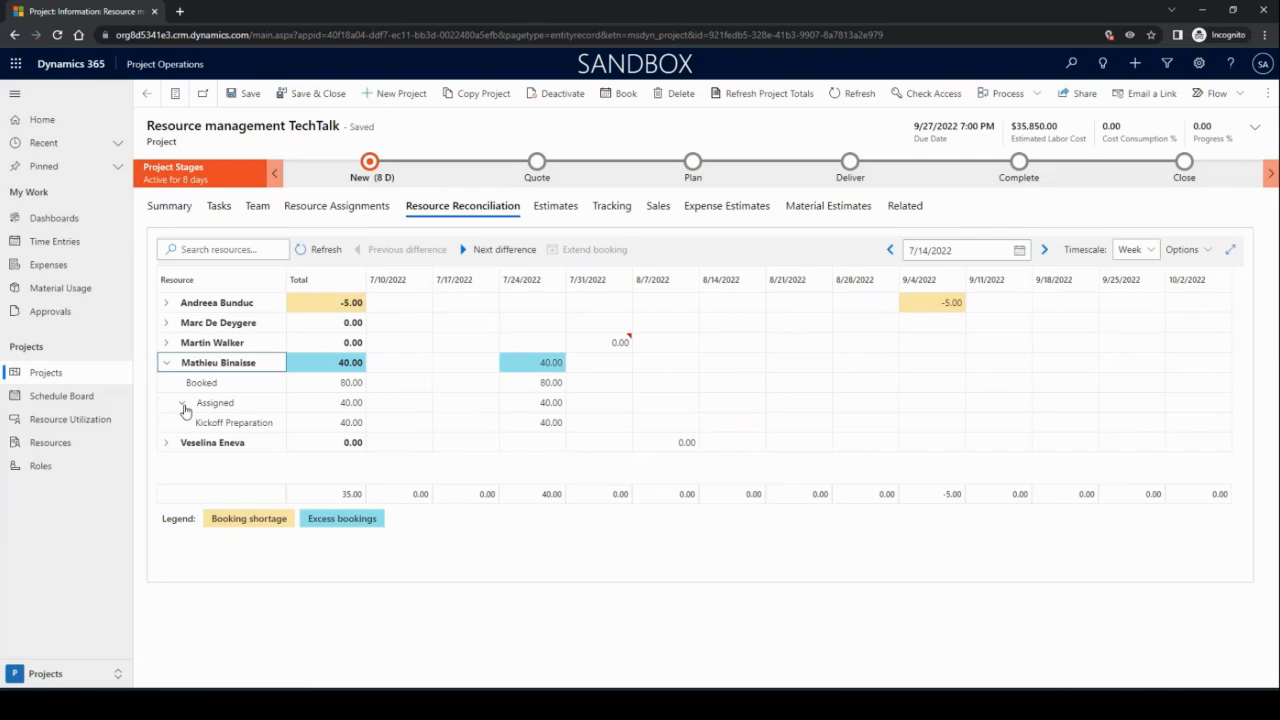
left_click(183, 404)
left_click(183, 404)
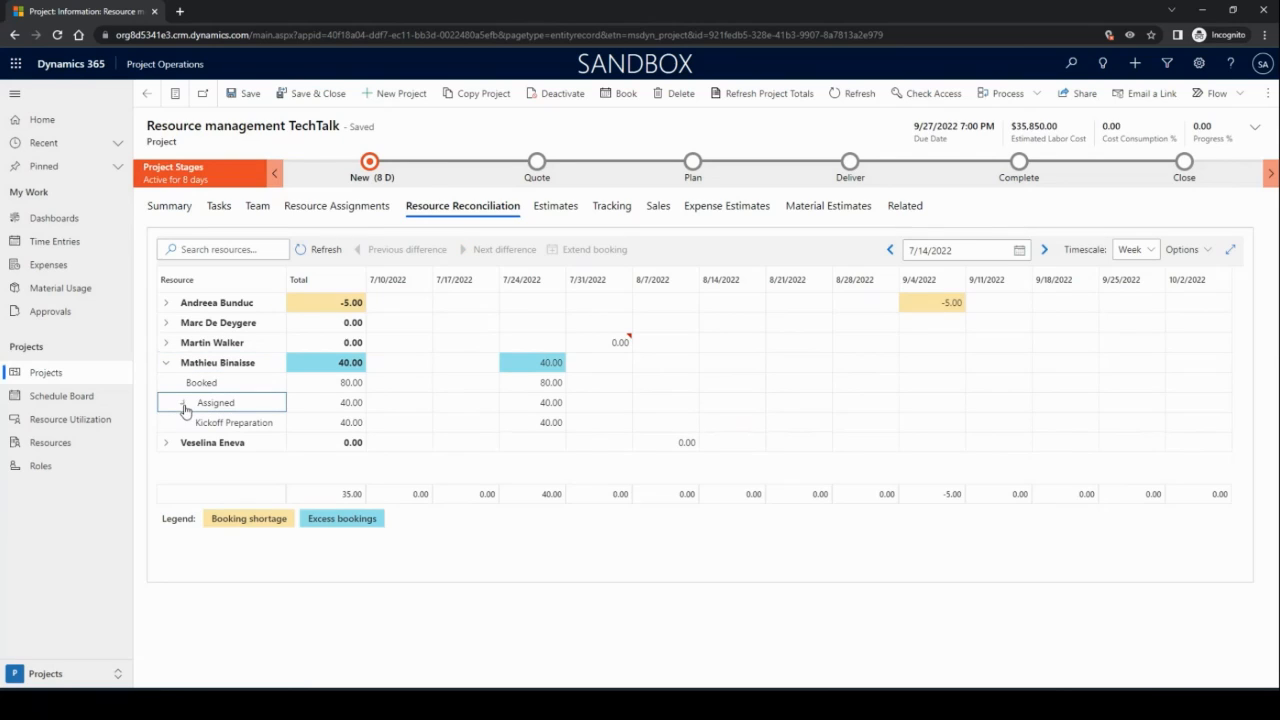
left_click(337, 403)
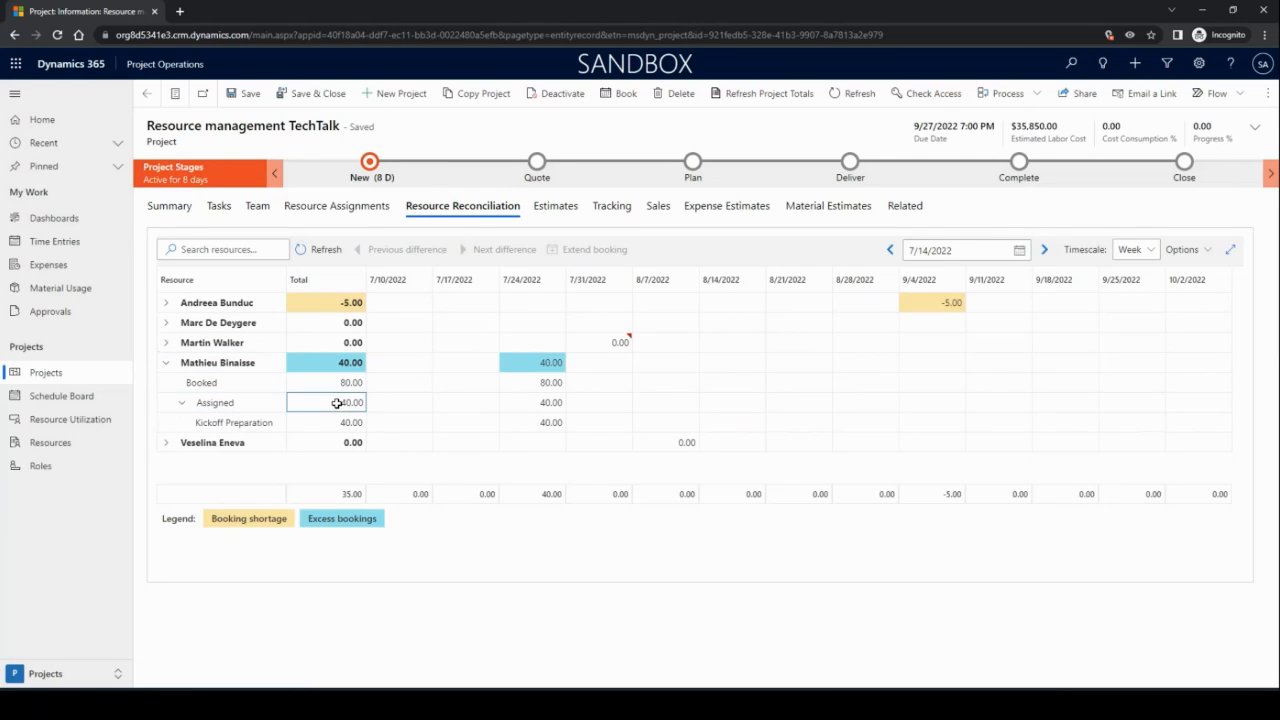
left_click(342, 421)
left_click(341, 402)
left_click(355, 387)
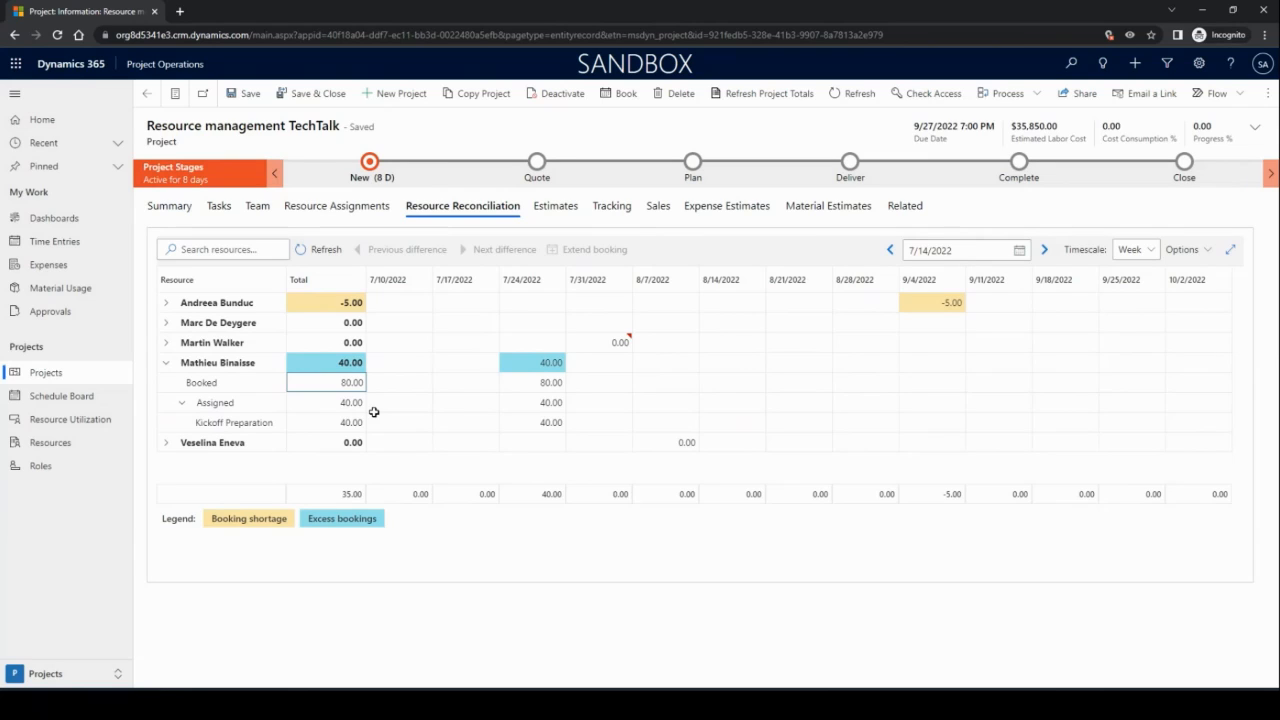
Step: Extend the booking of the resource with a shortage in the week of 9/4/2022 by 3 hours on 9/6 and 2 hours on 9/7
left_click(165, 302)
left_click(944, 302)
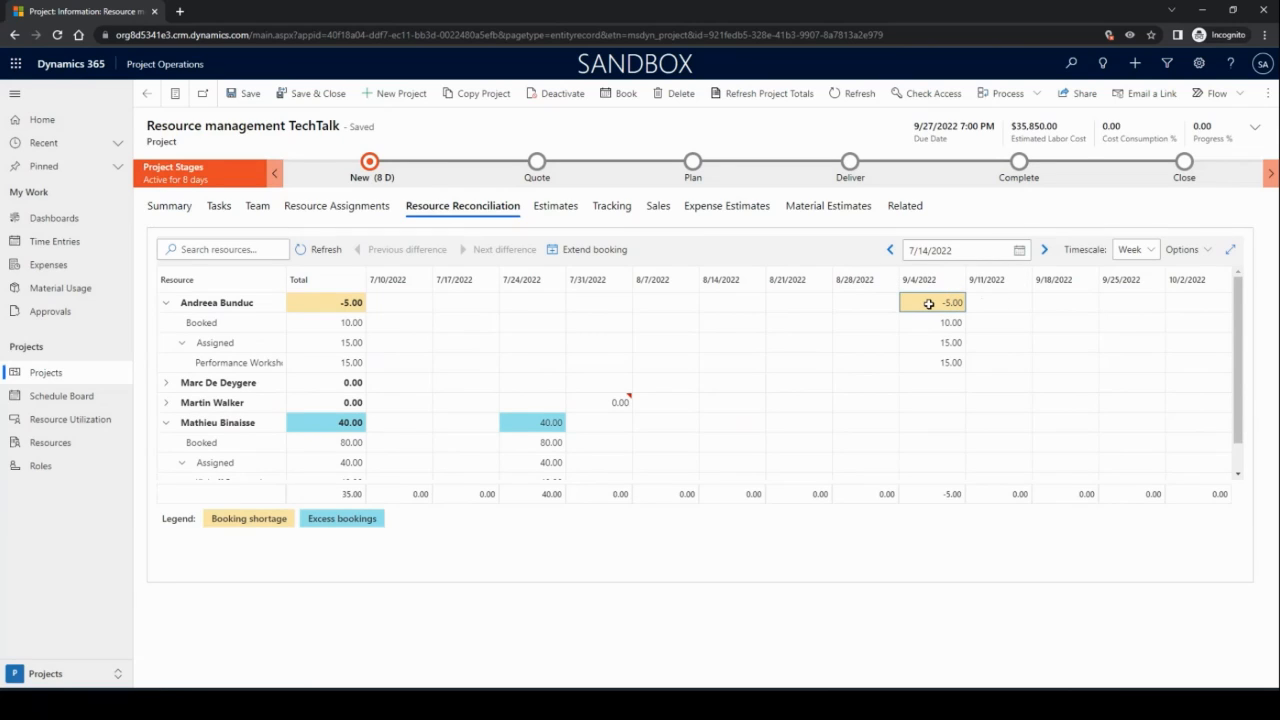
double_click(929, 303)
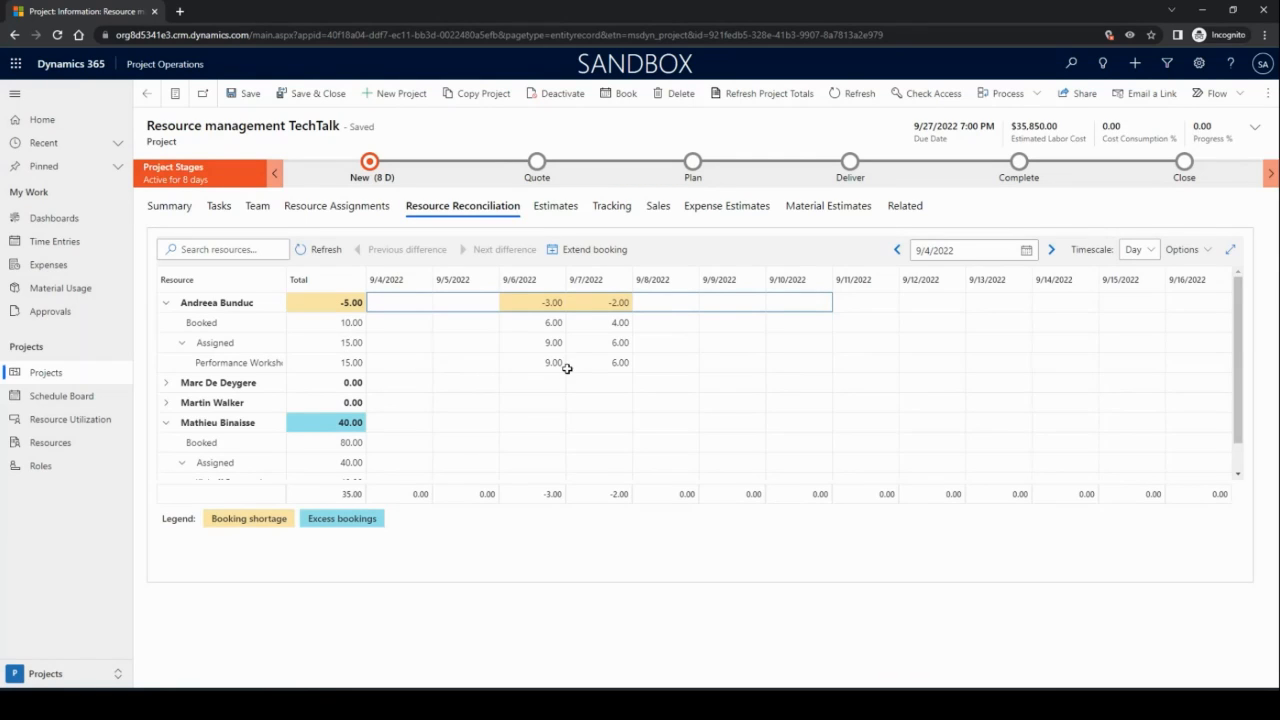
mouse_move(553, 301)
left_click(601, 252)
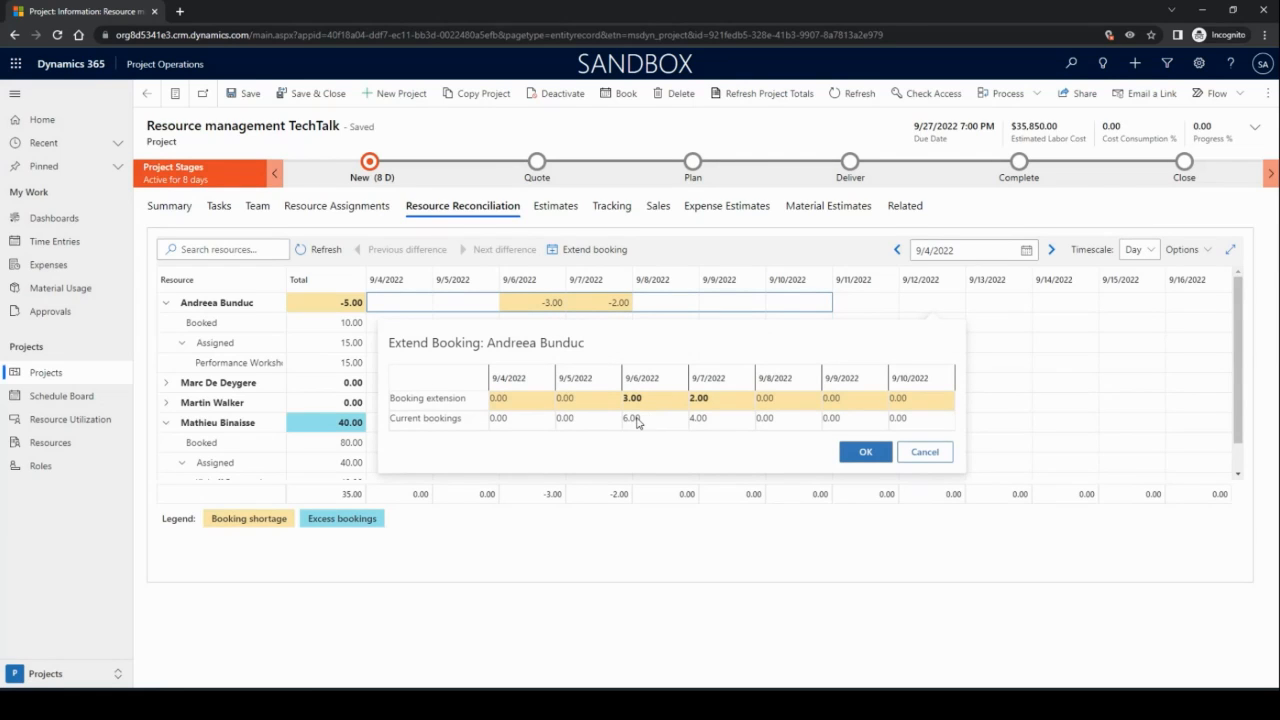
left_click(868, 451)
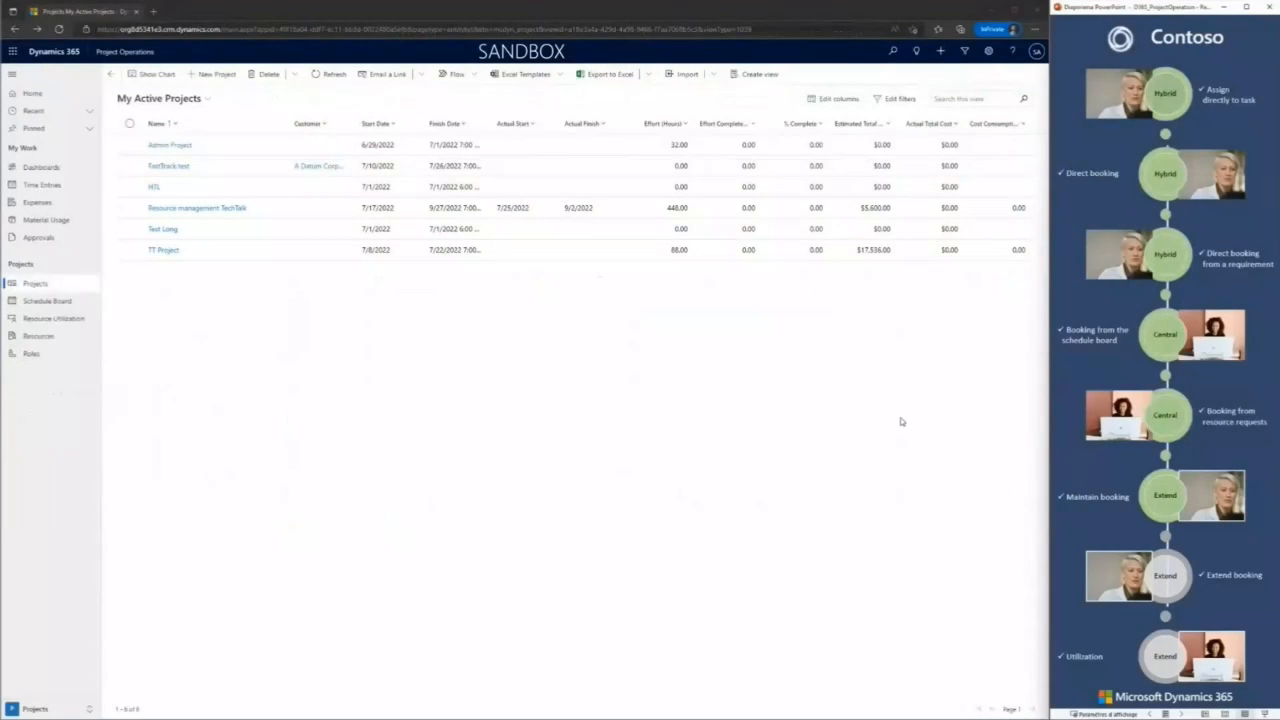
Step: Open the Resource management TechTalk project's team and maintain the bookings of the TTRM Solution Architect team member
double_click(303, 214)
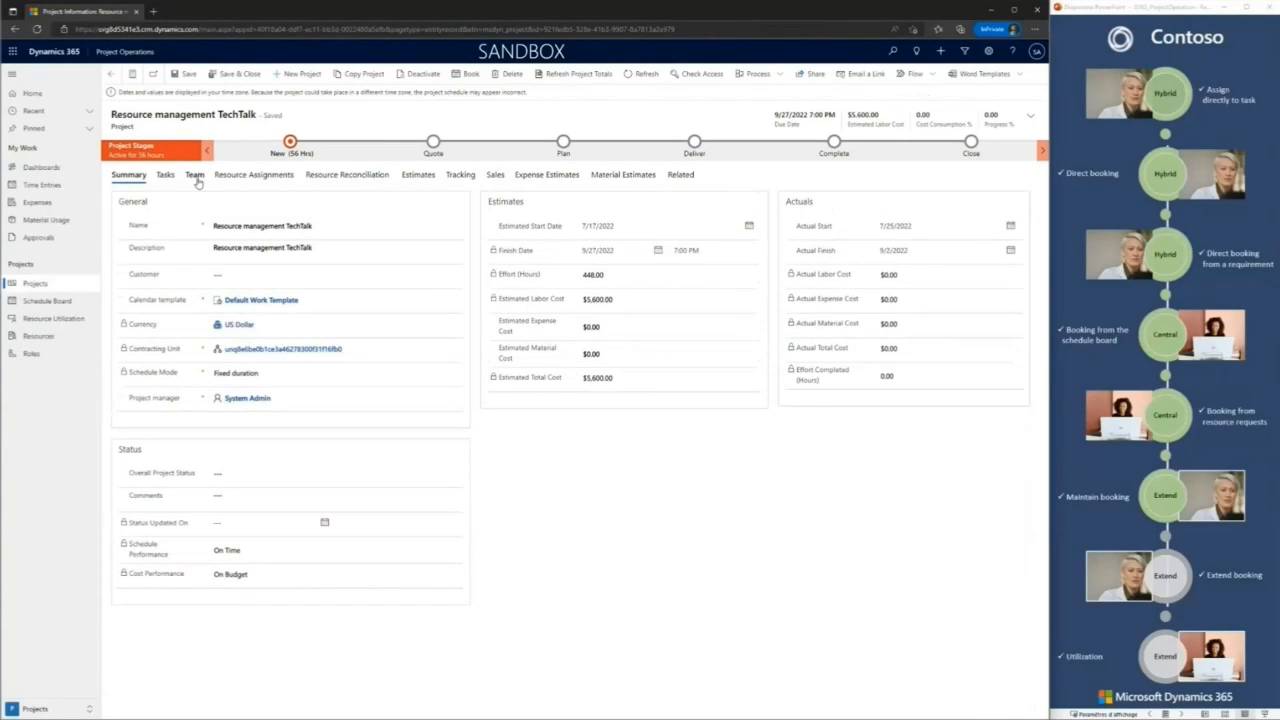
left_click(194, 175)
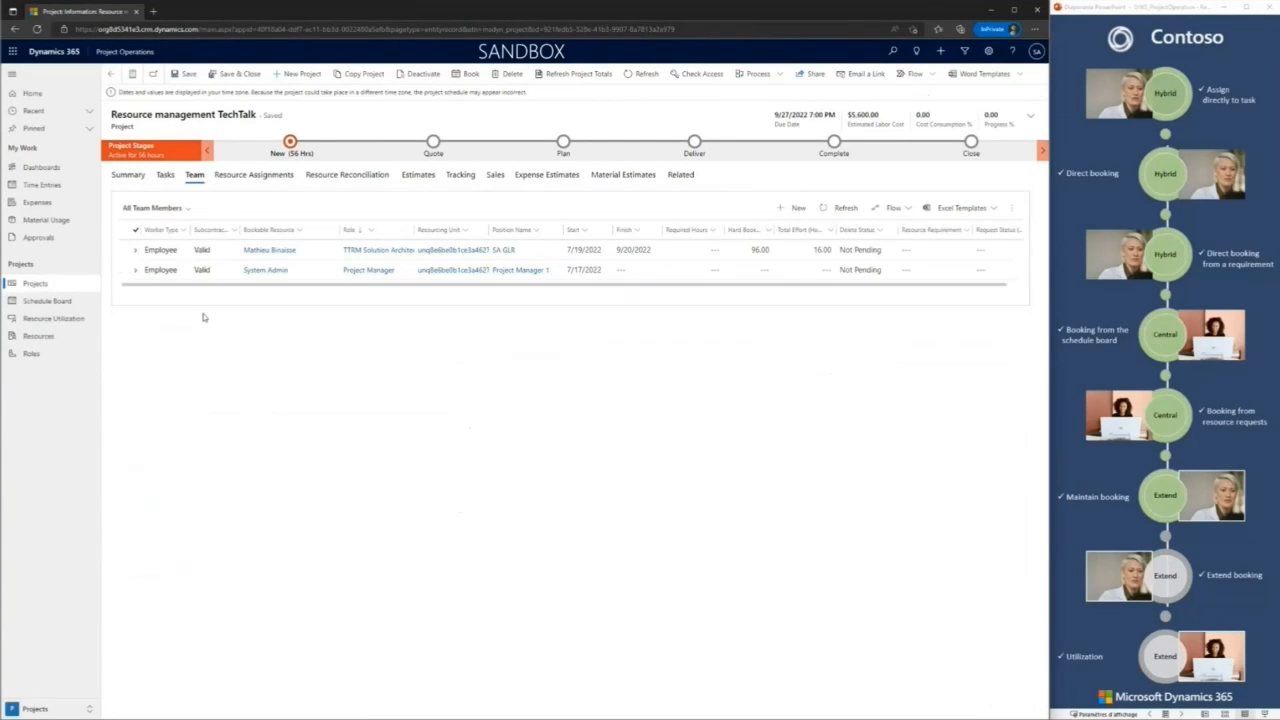
left_click(178, 252)
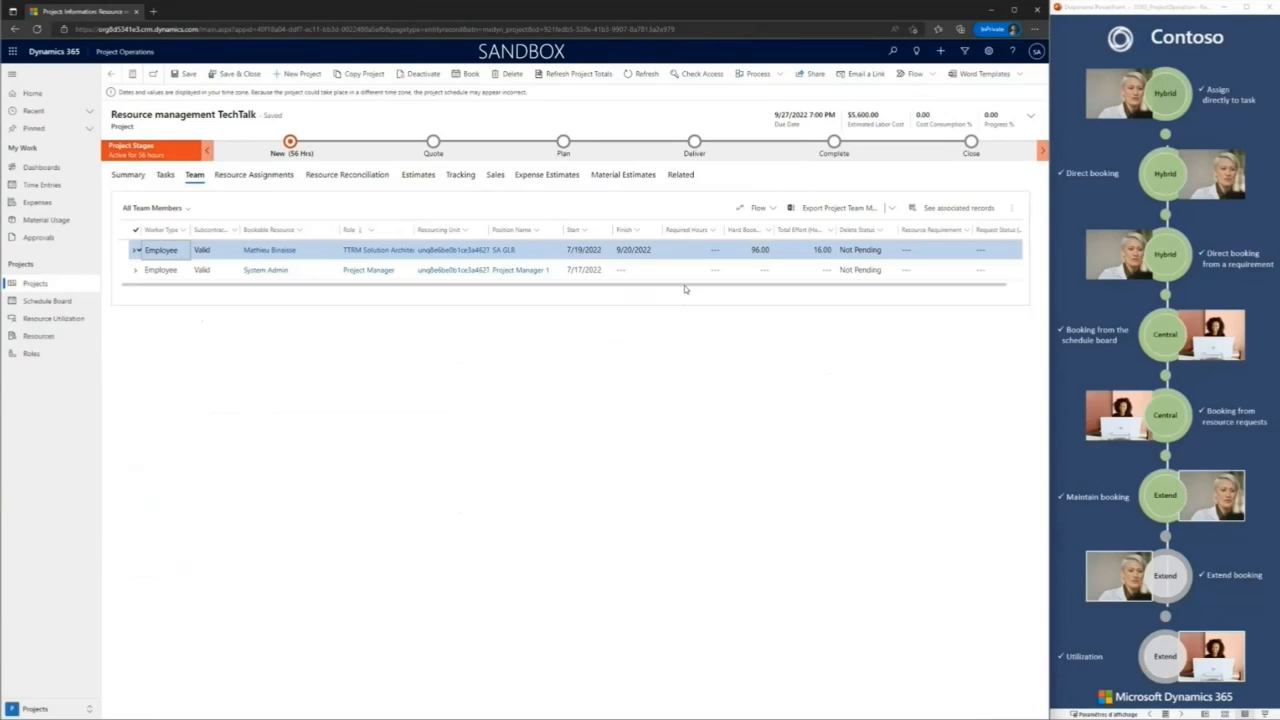
left_click(1011, 208)
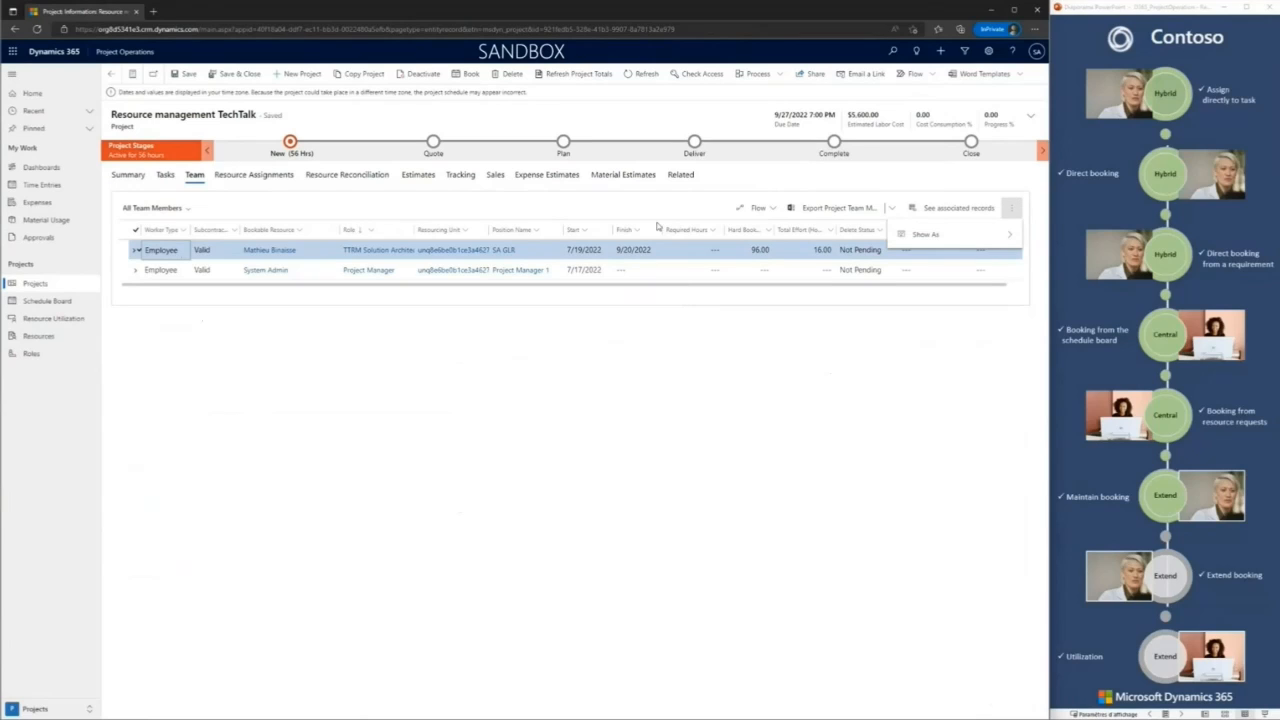
left_click(197, 256)
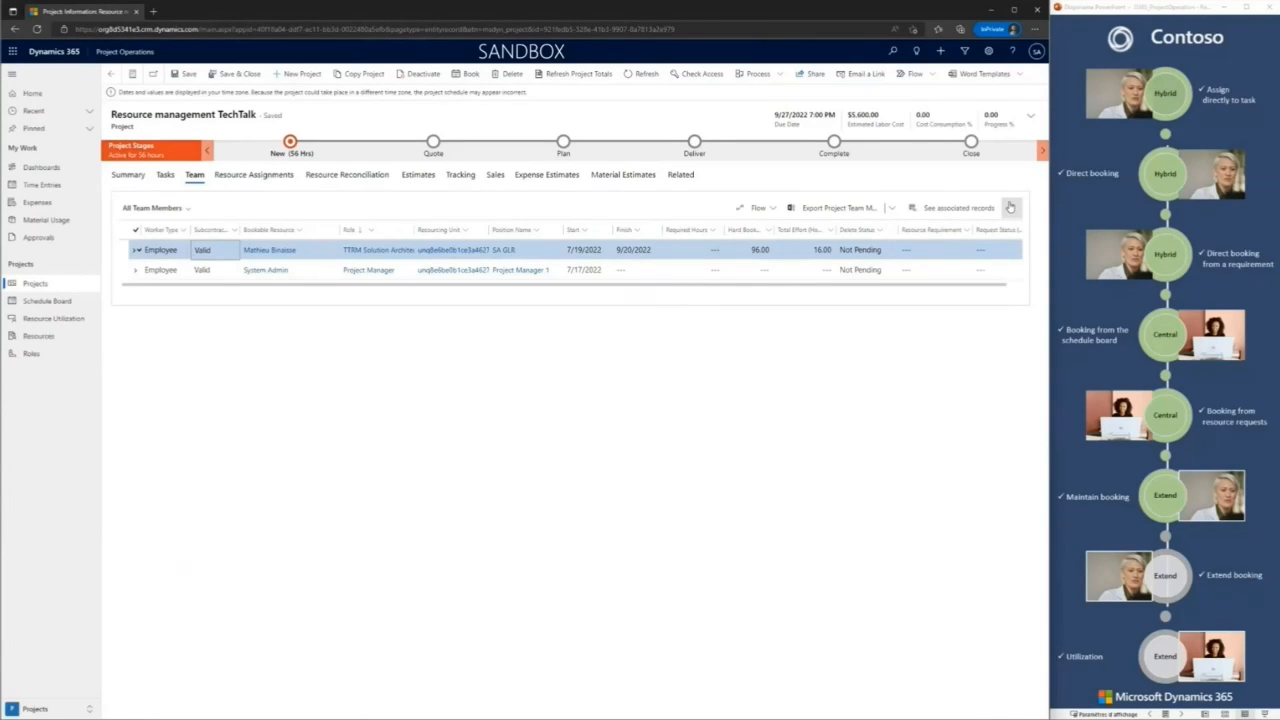
left_click(1014, 208)
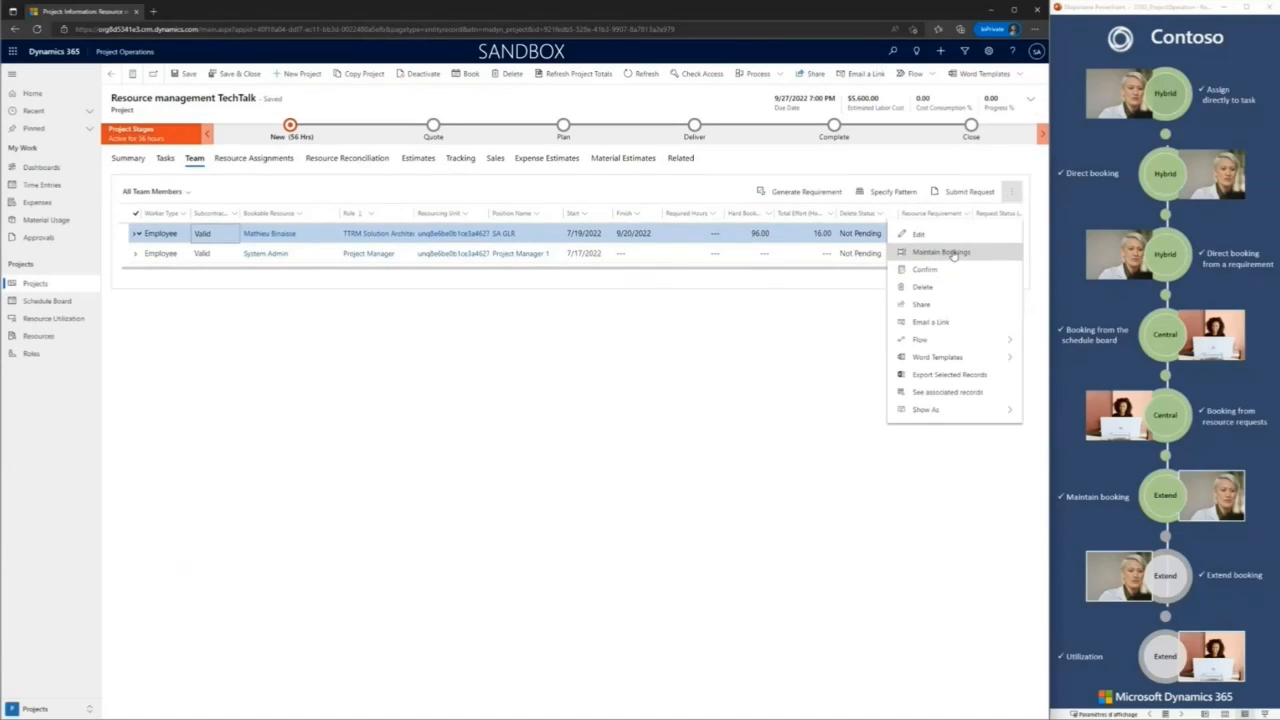
left_click(950, 250)
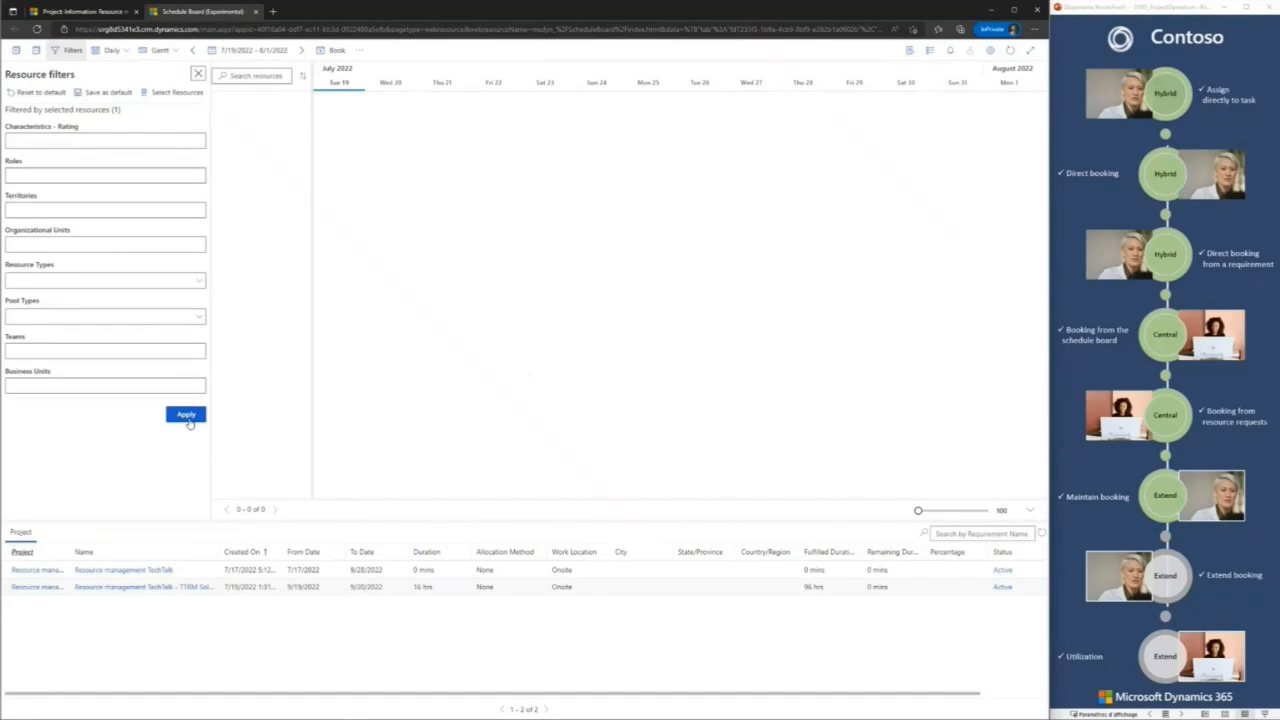
Step: Apply the schedule board's resource filter and shorten the resource's 9/19–9/20/2022 booking to 9/19 only
left_click(187, 418)
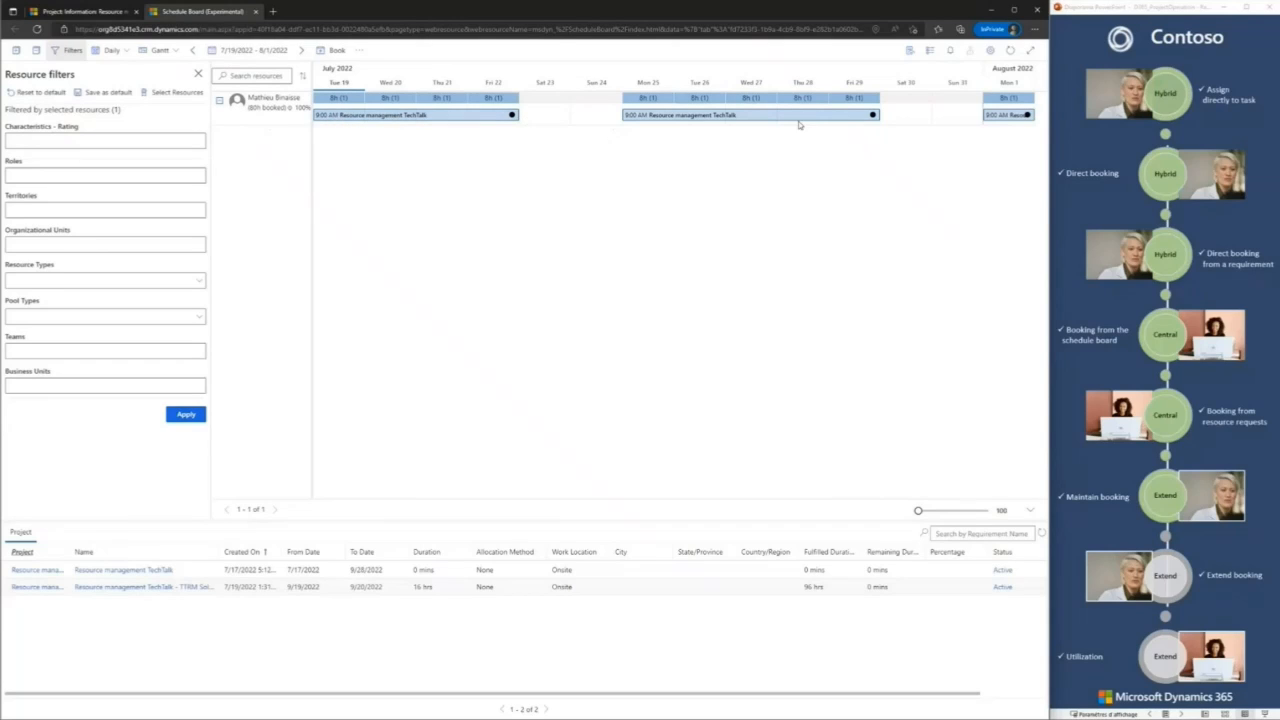
left_click(266, 50)
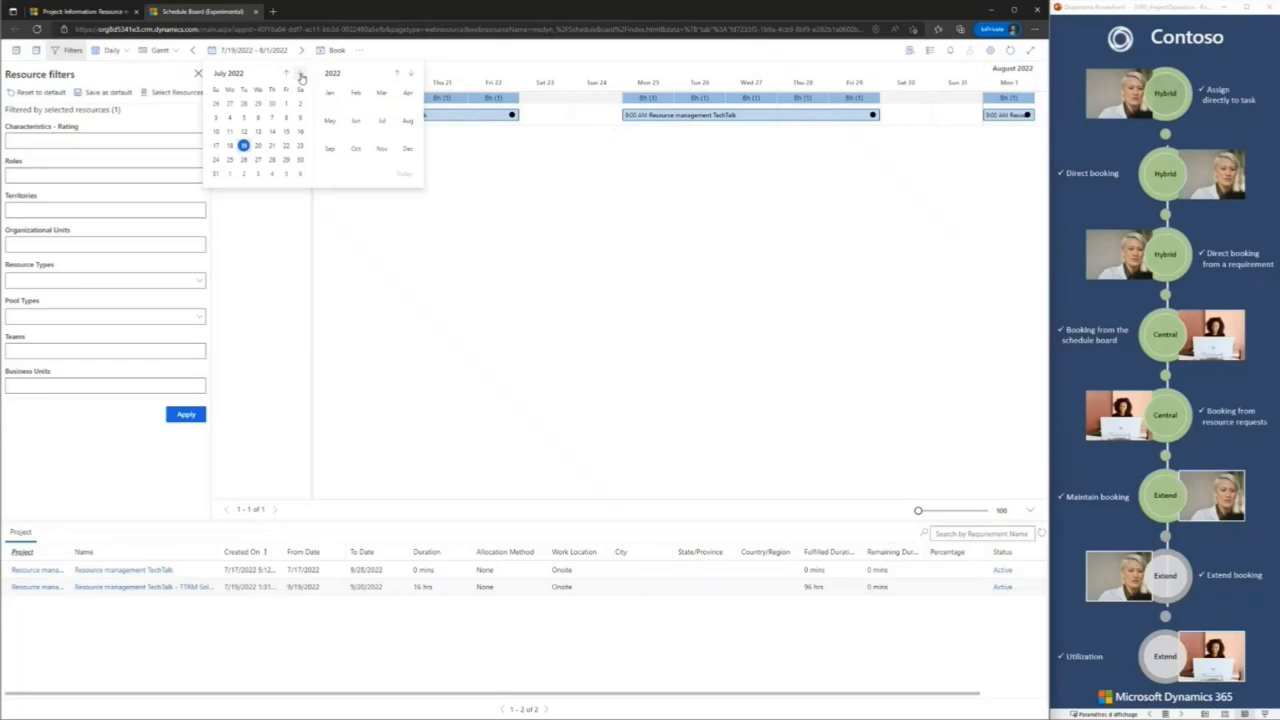
left_click(301, 75)
left_click(301, 75)
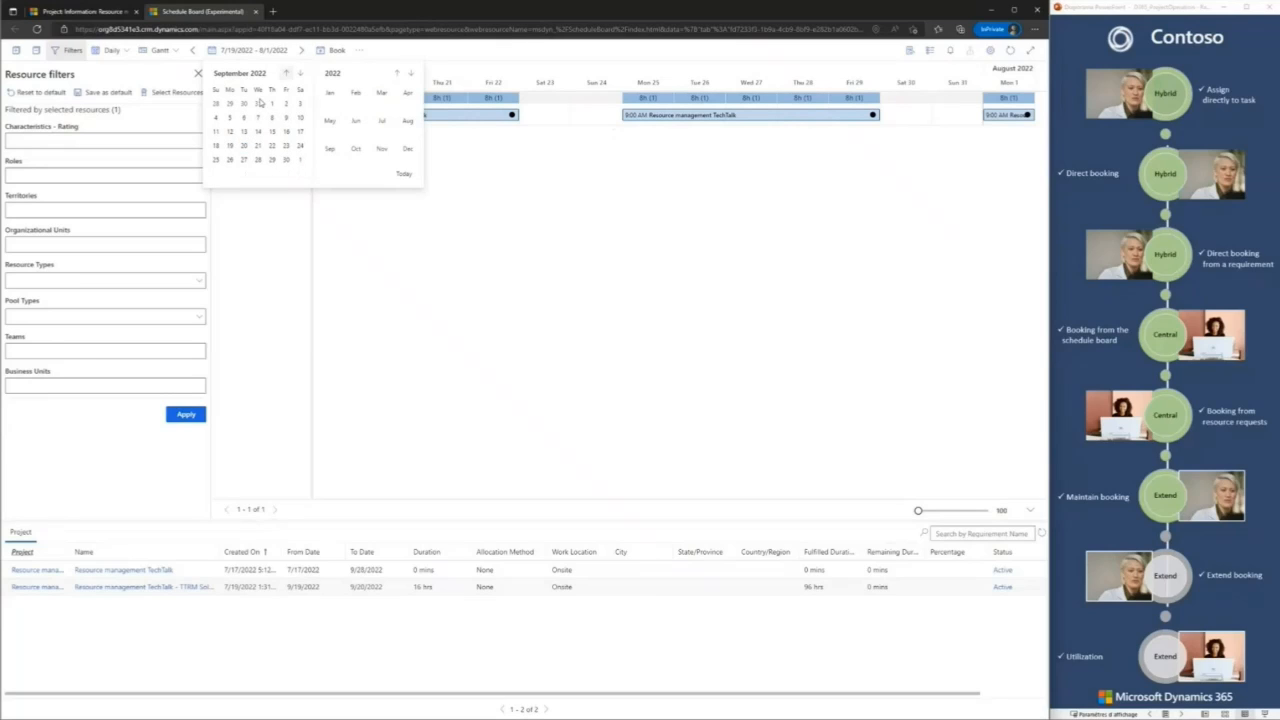
left_click(229, 147)
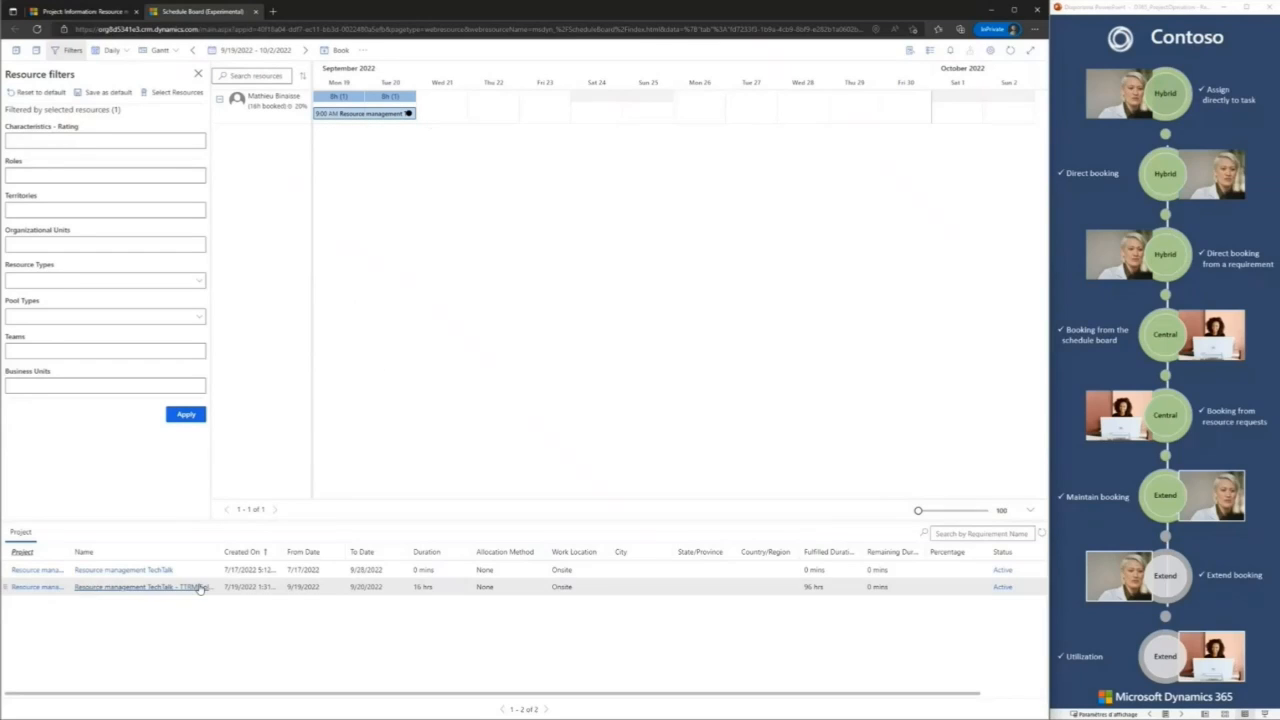
left_click_drag(408, 113, 378, 117)
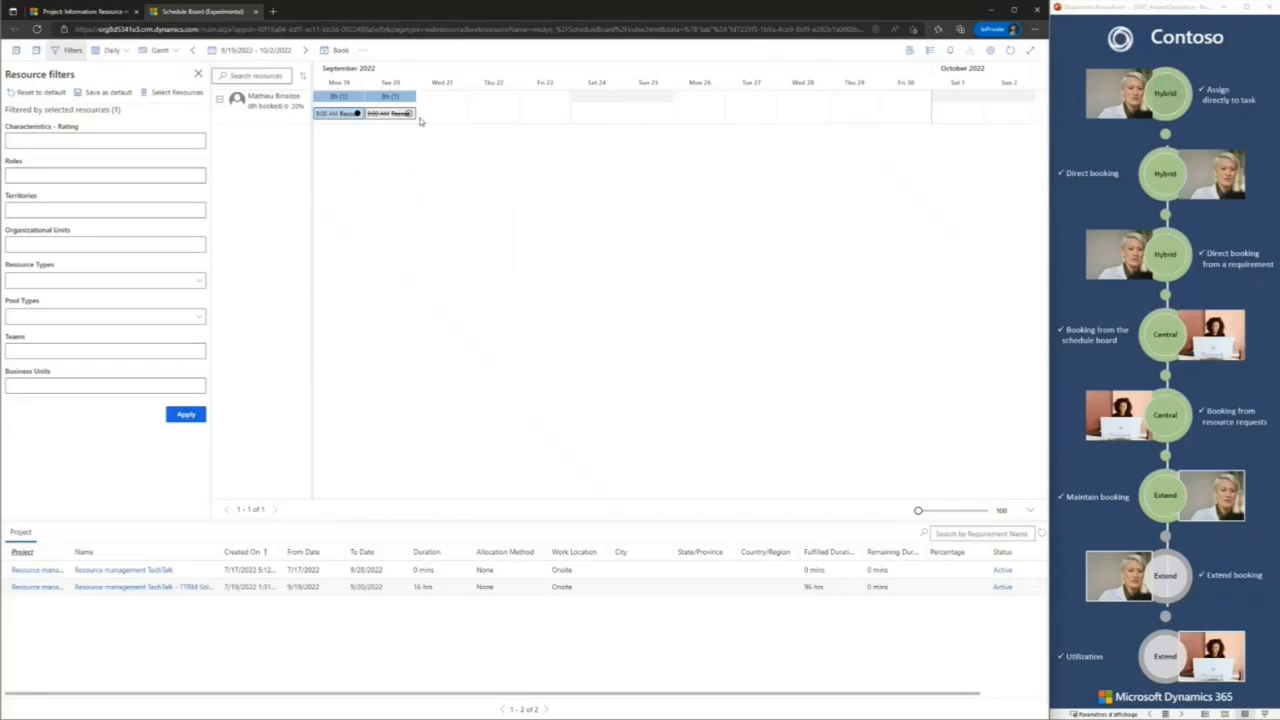
Step: Book the resource for 9/21–9/22/2022 against the TTRM Solution Architect requirement, using the Full capacity booking method
left_click_drag(420, 120, 515, 124)
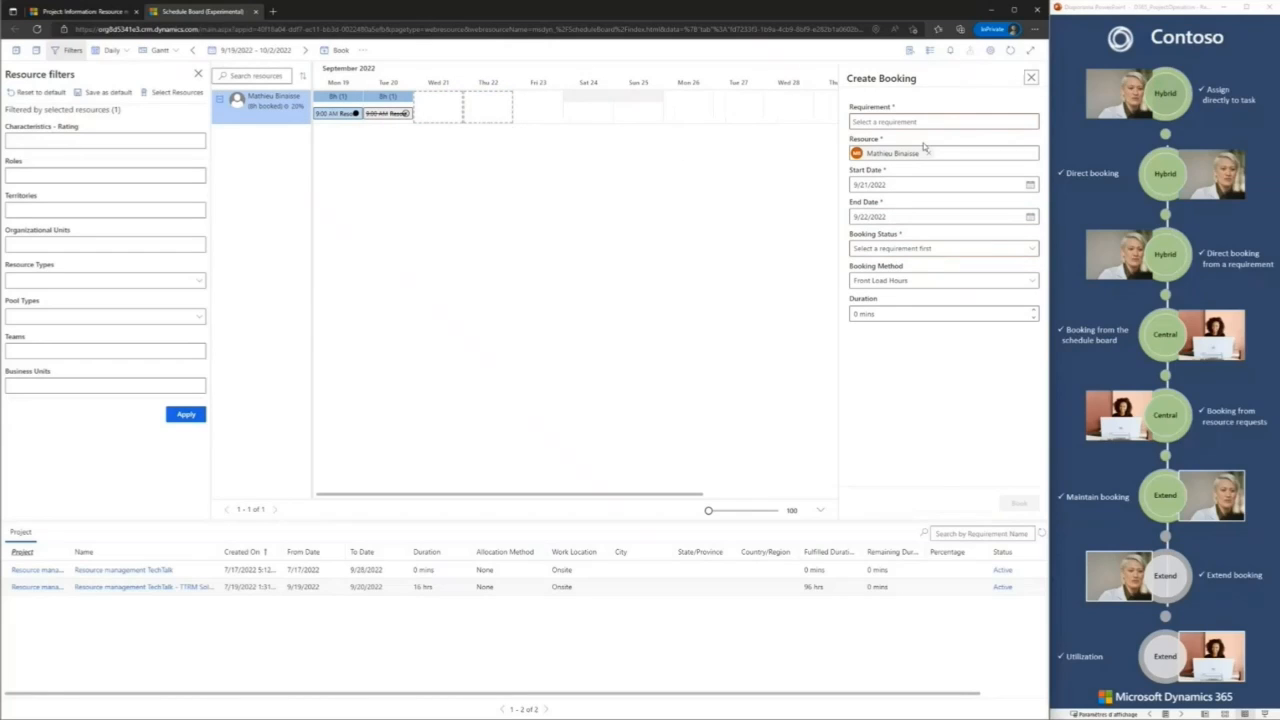
left_click(506, 589)
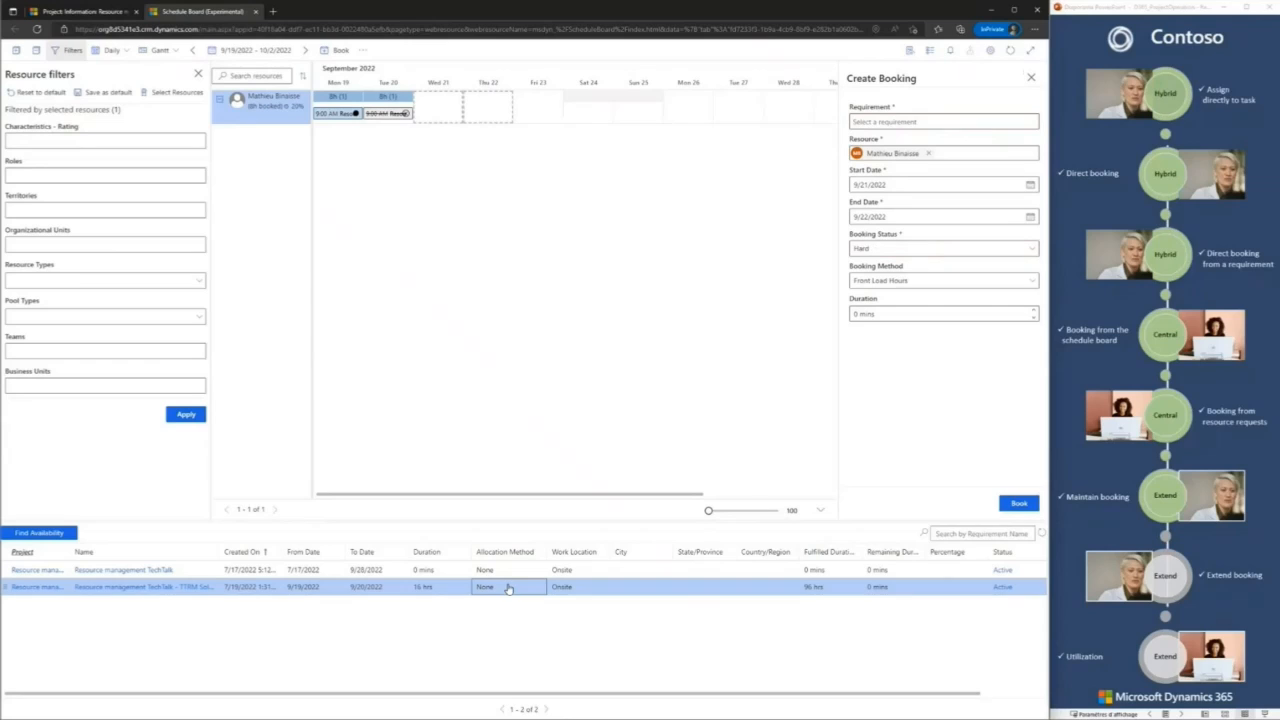
left_click(1022, 284)
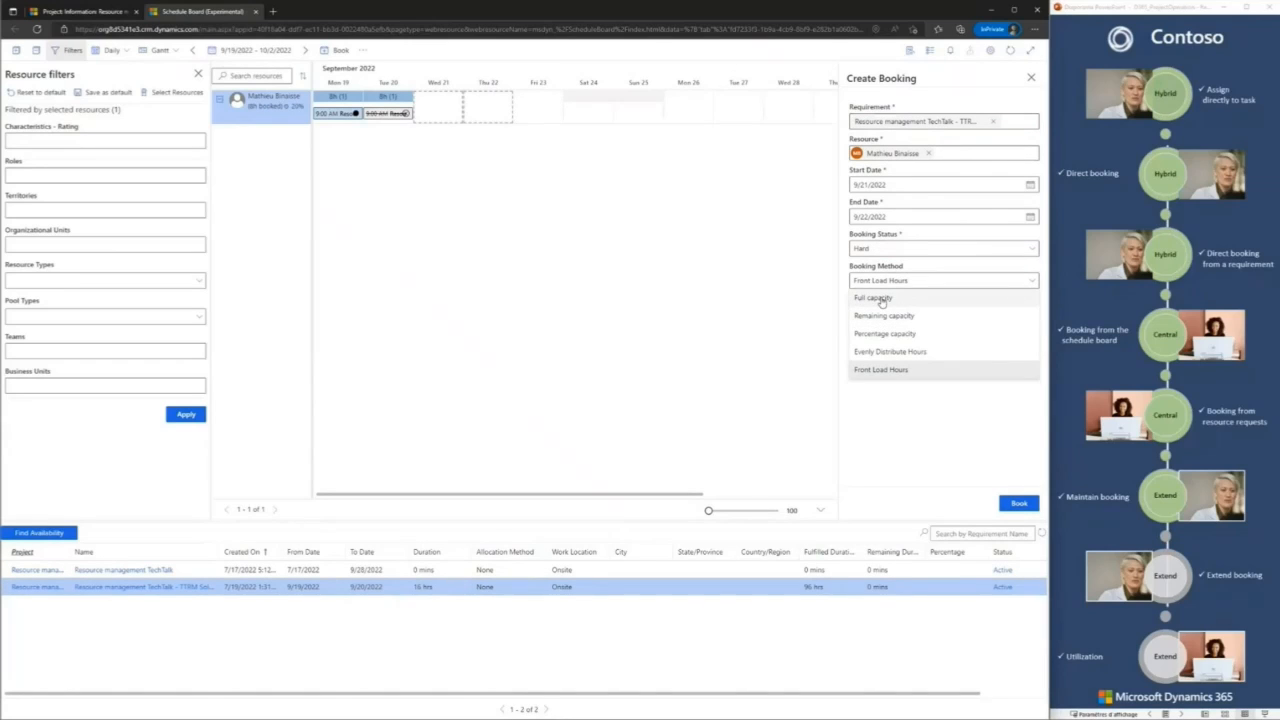
left_click(882, 299)
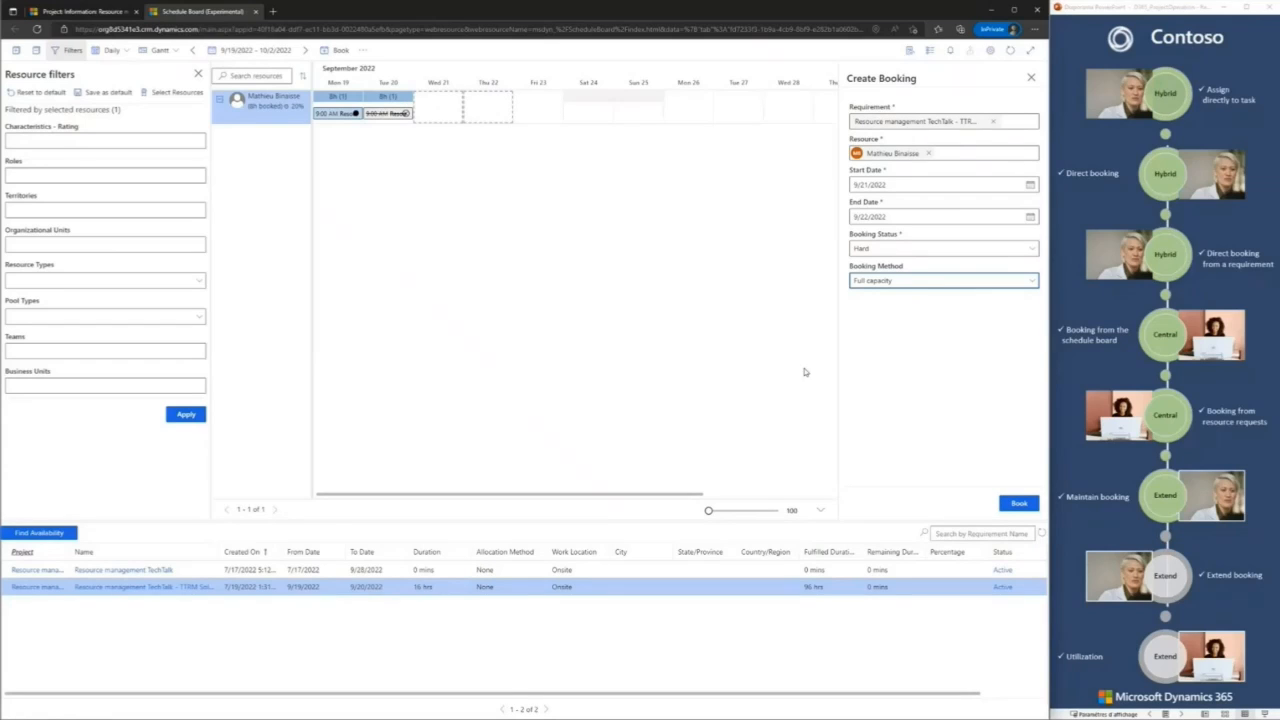
left_click(1020, 505)
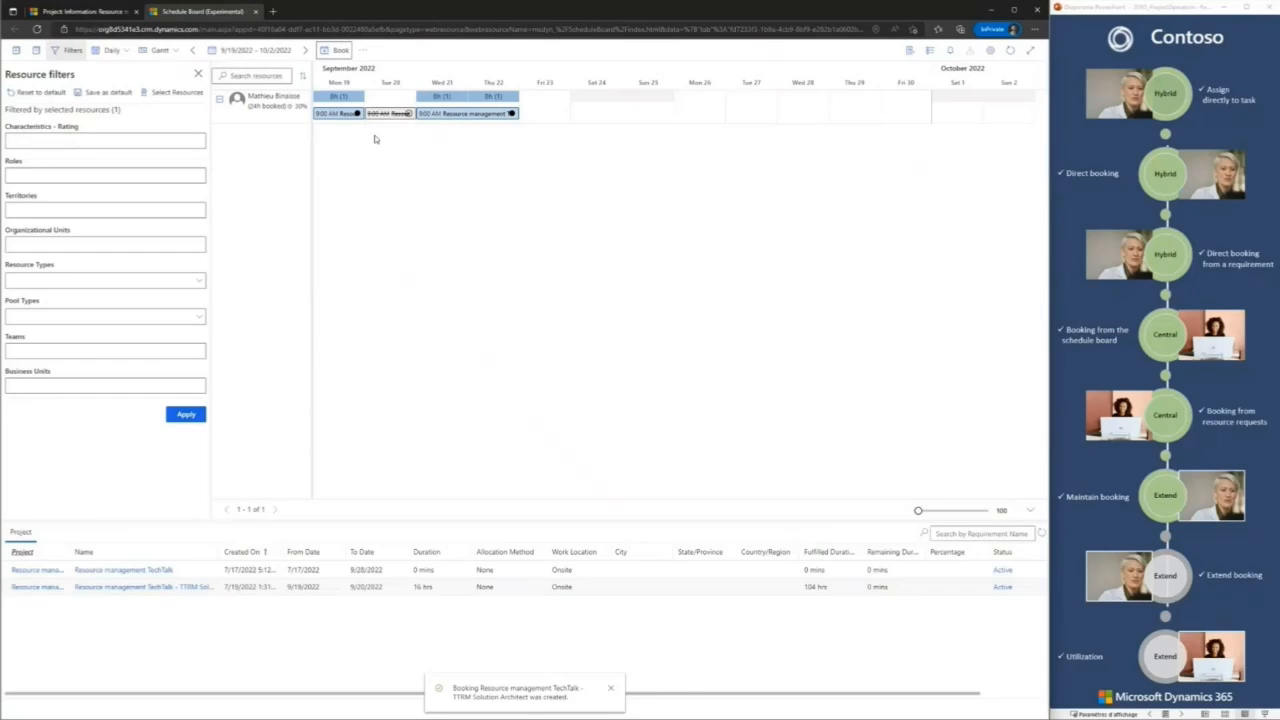
Step: Open the resource's record from its resource card on the schedule board and view its related resource bookings
left_click(273, 111)
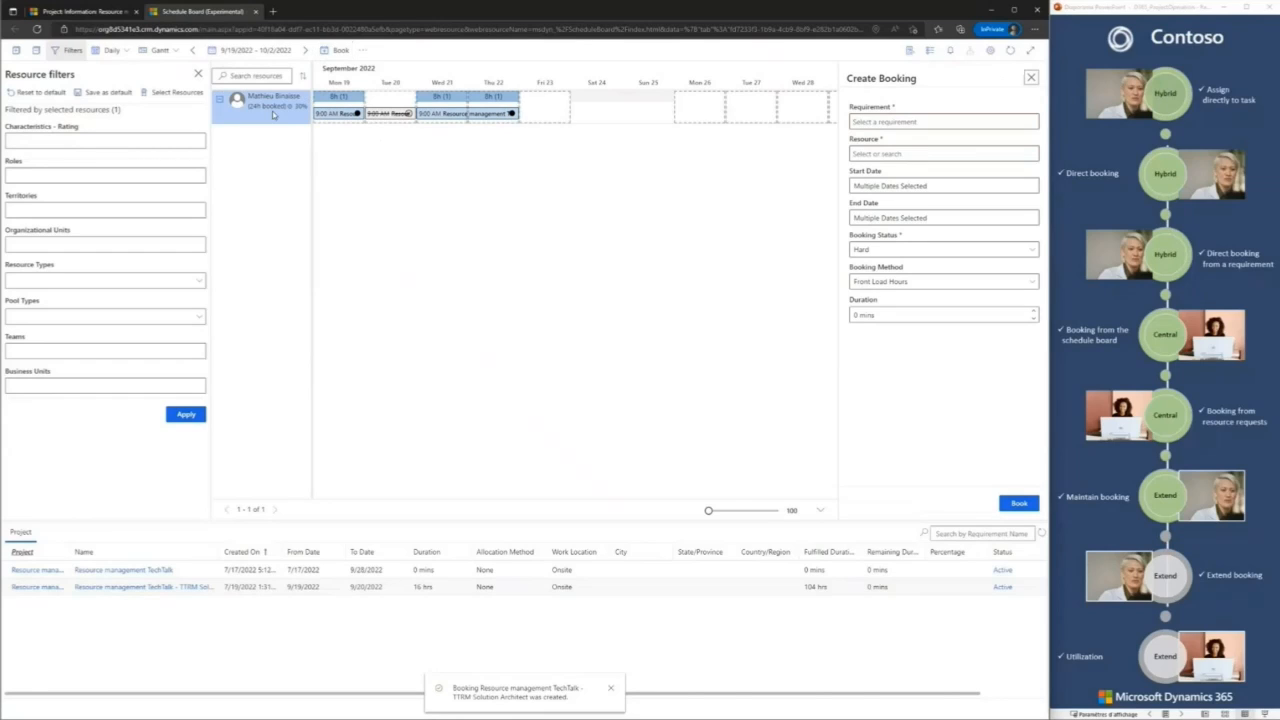
right_click(262, 108)
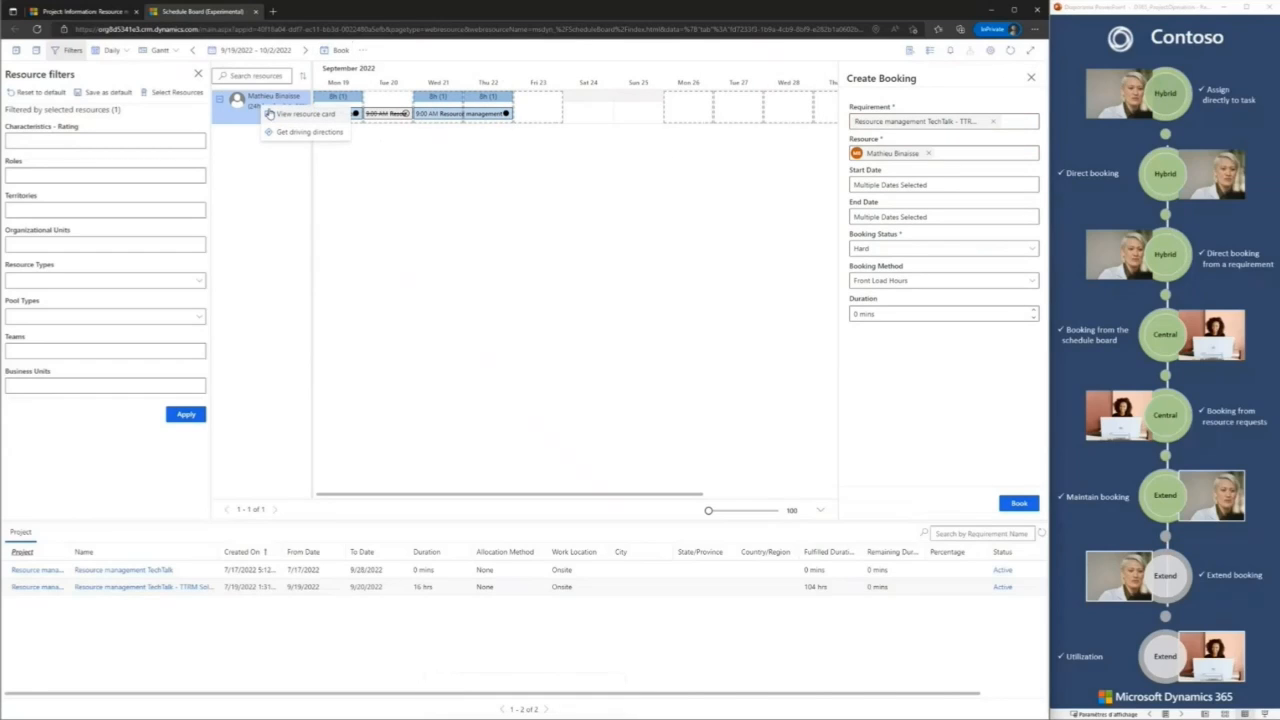
left_click(282, 117)
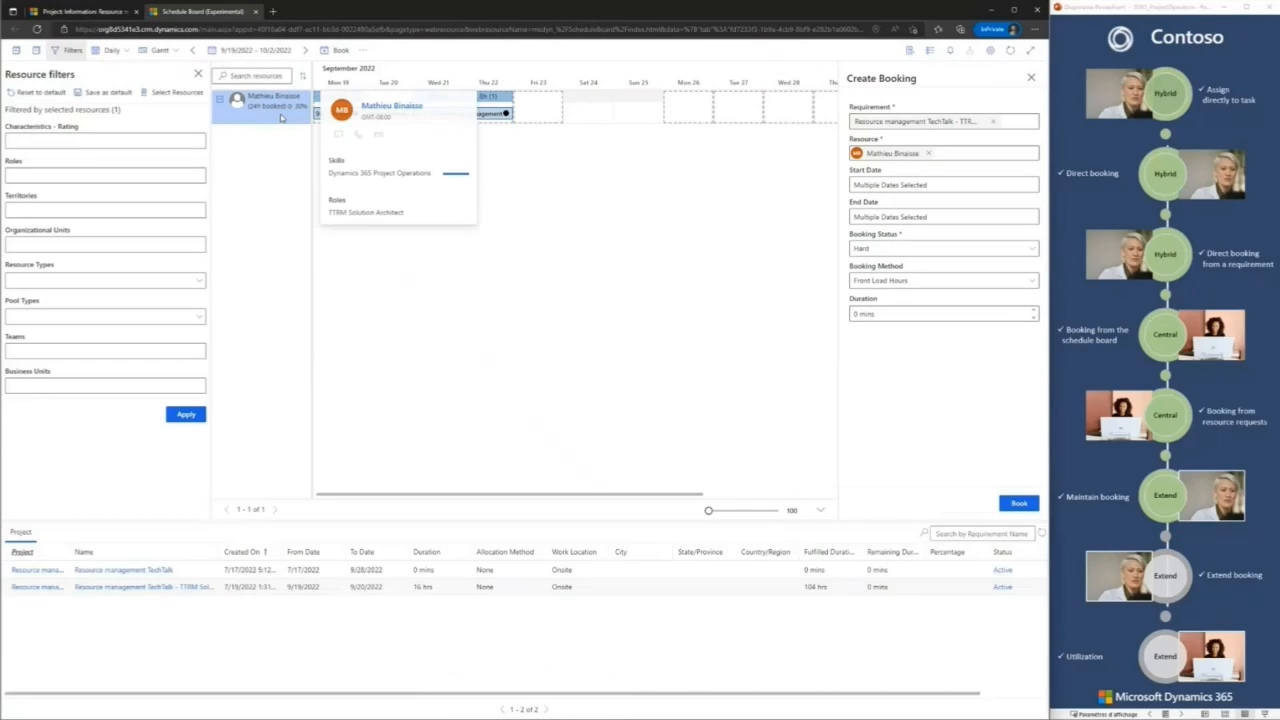
left_click(391, 108)
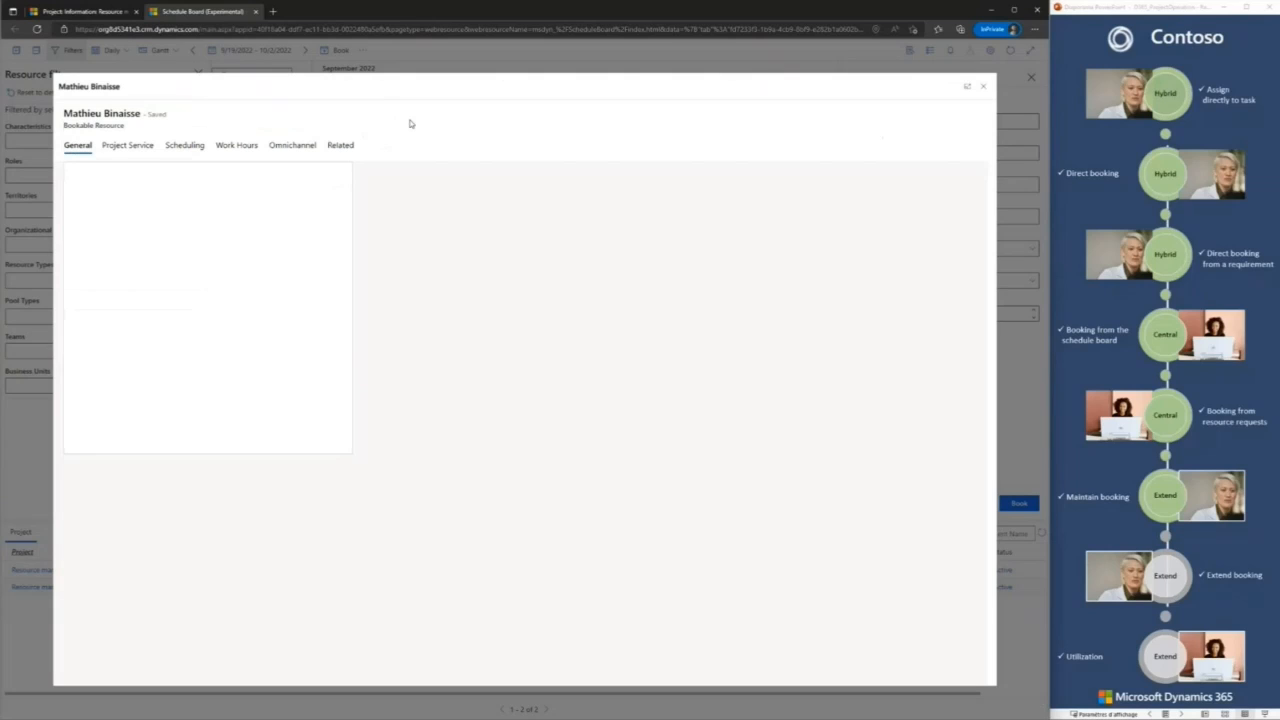
left_click(341, 146)
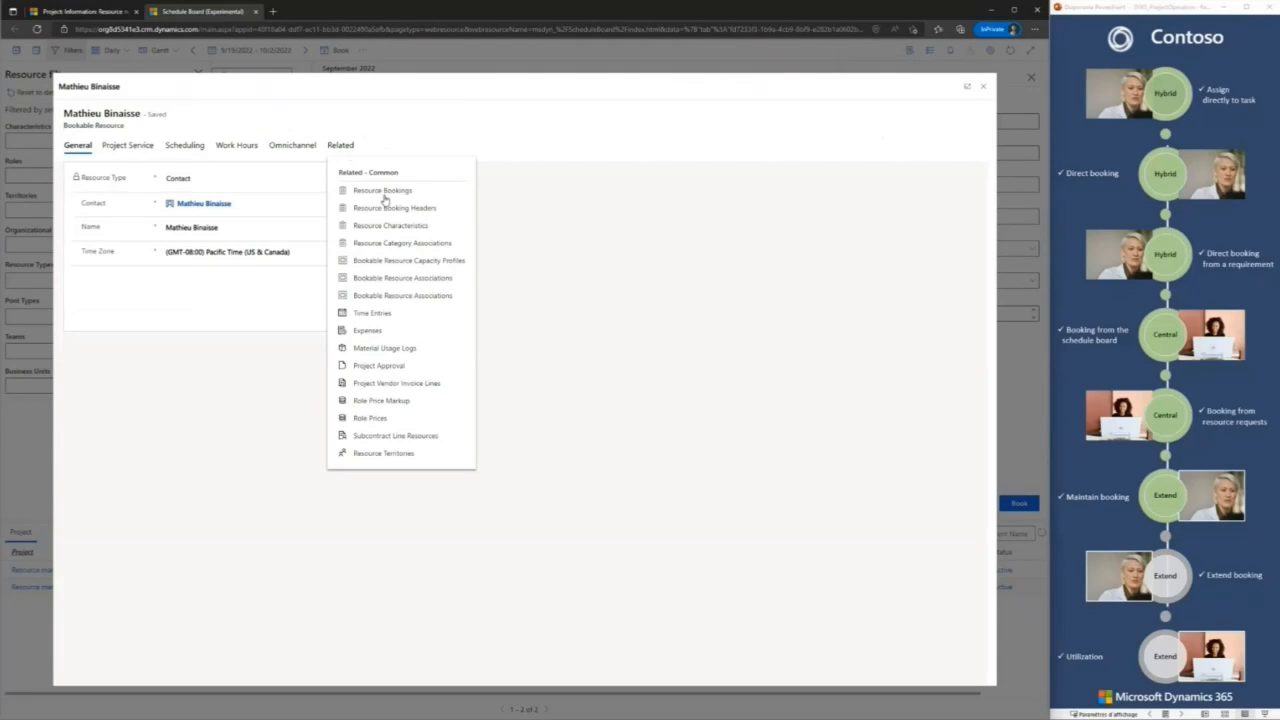
left_click(383, 192)
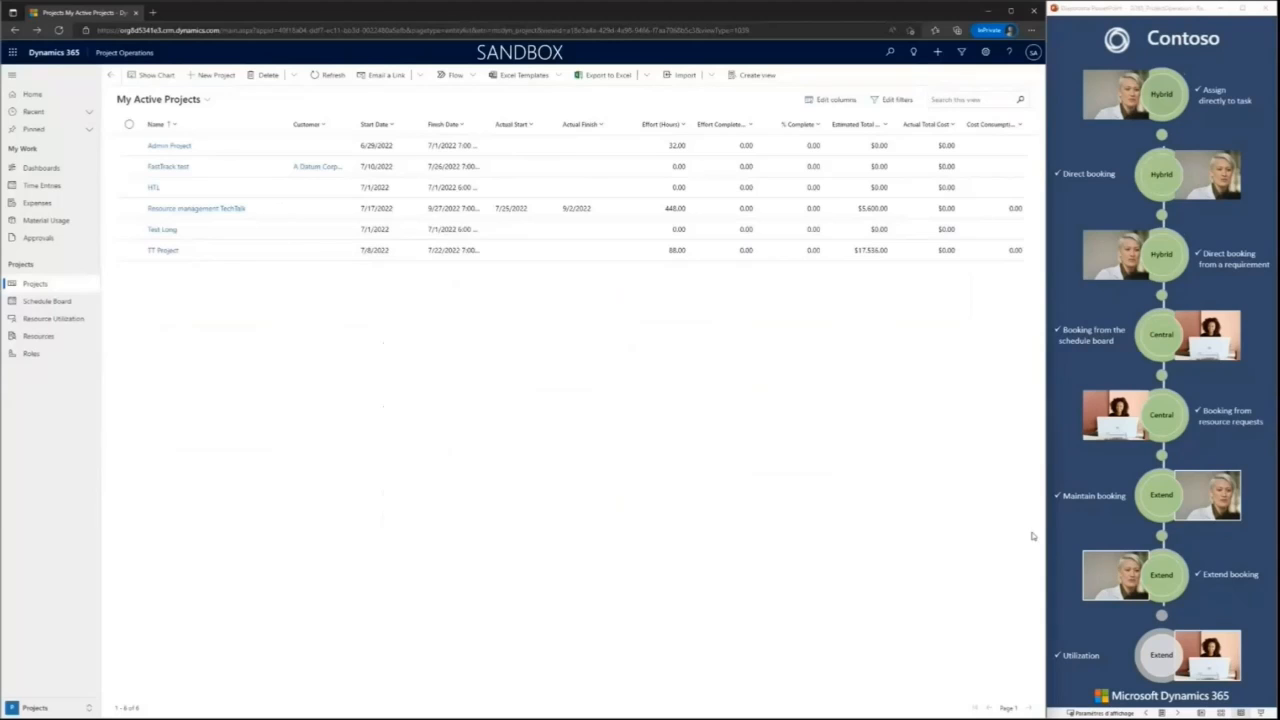
Step: Open the Resource management TechTalk project's TTRM Solution Architect resource requirement and list its related resource bookings
double_click(308, 214)
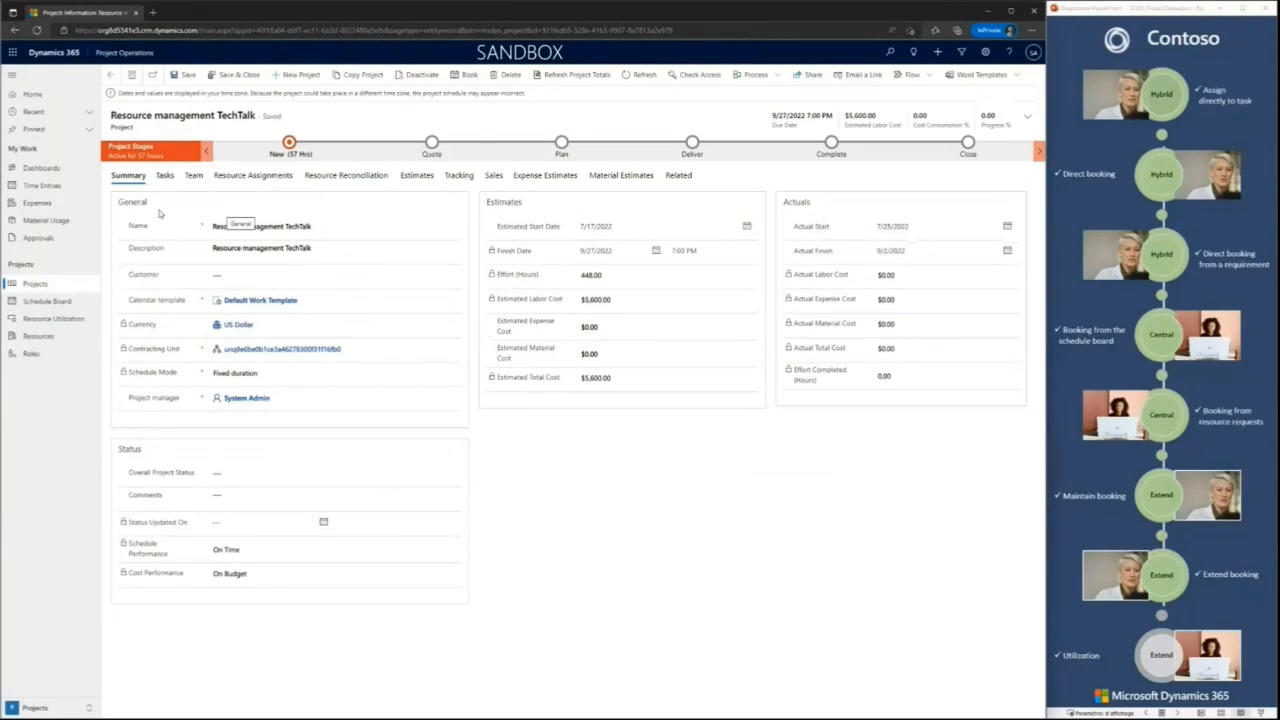
left_click(688, 177)
left_click(718, 238)
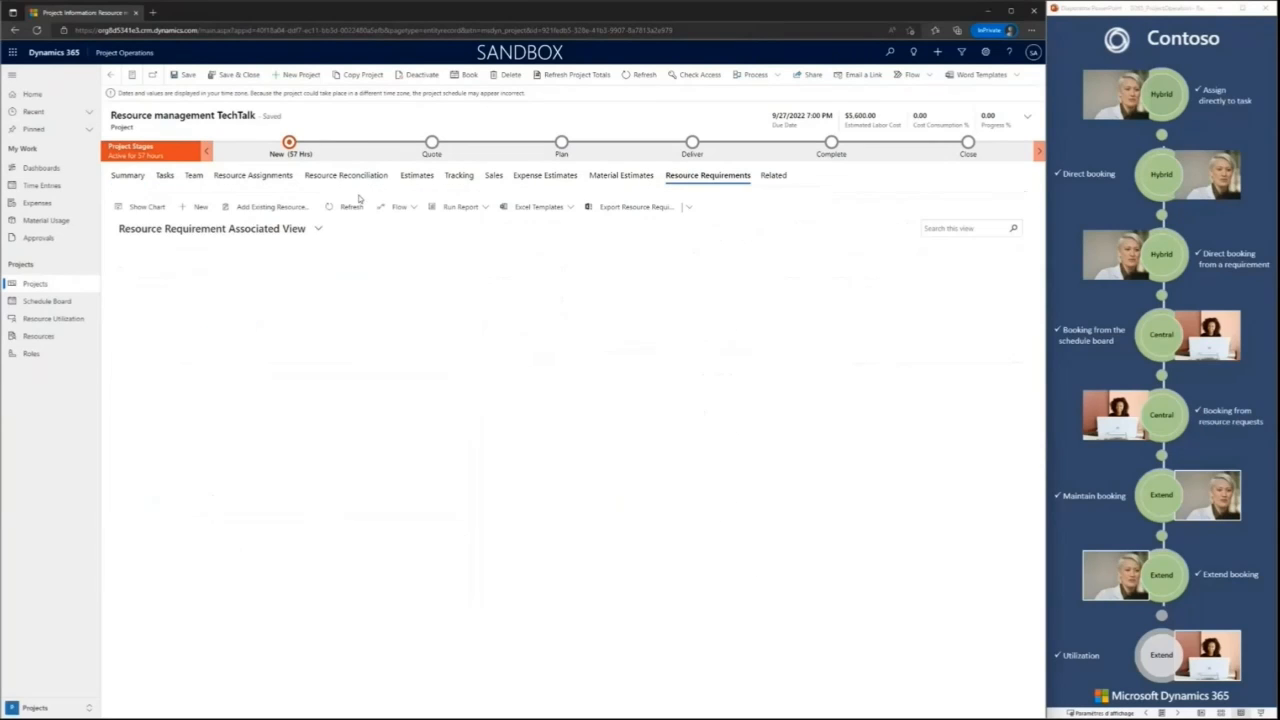
left_click(220, 289)
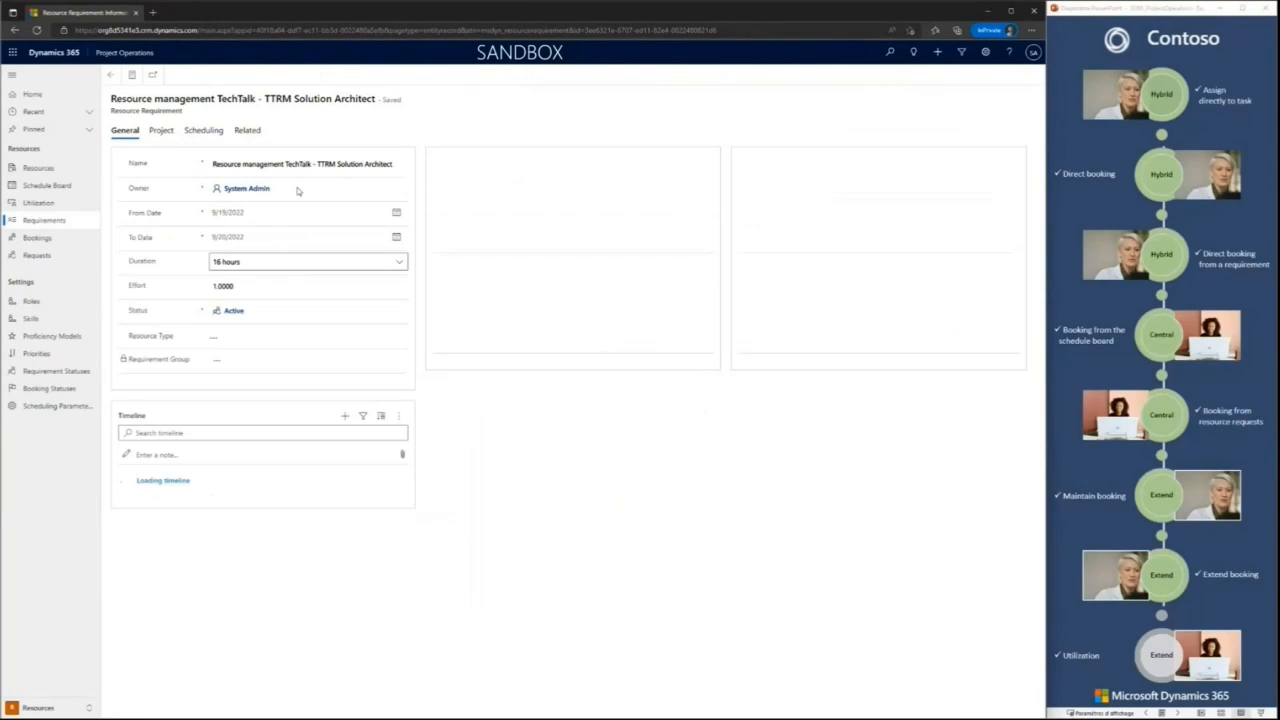
left_click(246, 131)
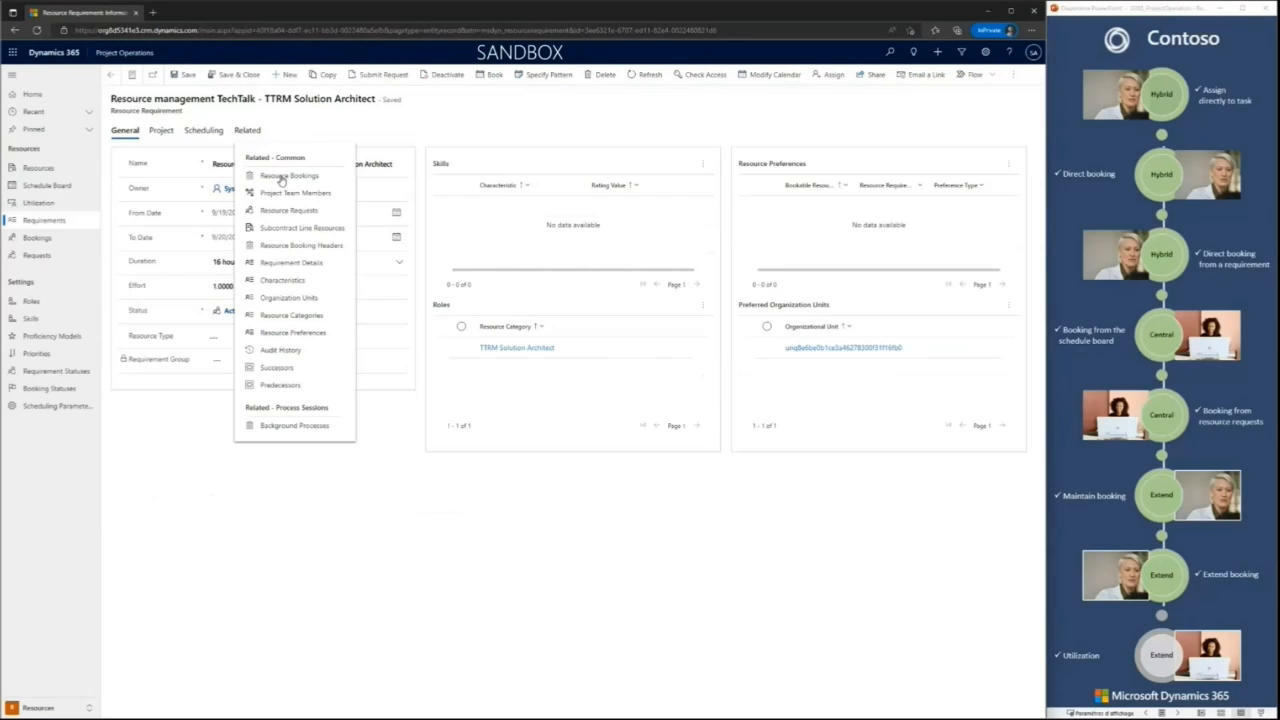
left_click(282, 177)
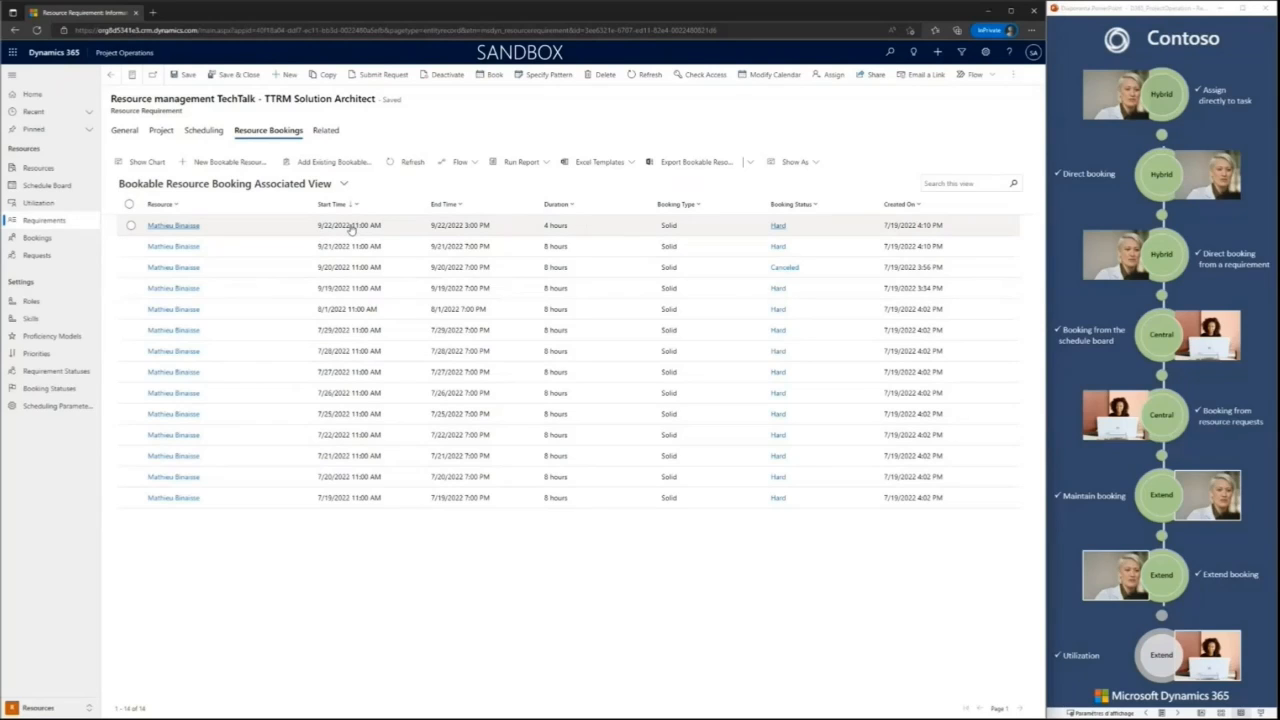
Step: Display the requirement's resource bookings as a monthly calendar for September 2022
left_click(816, 163)
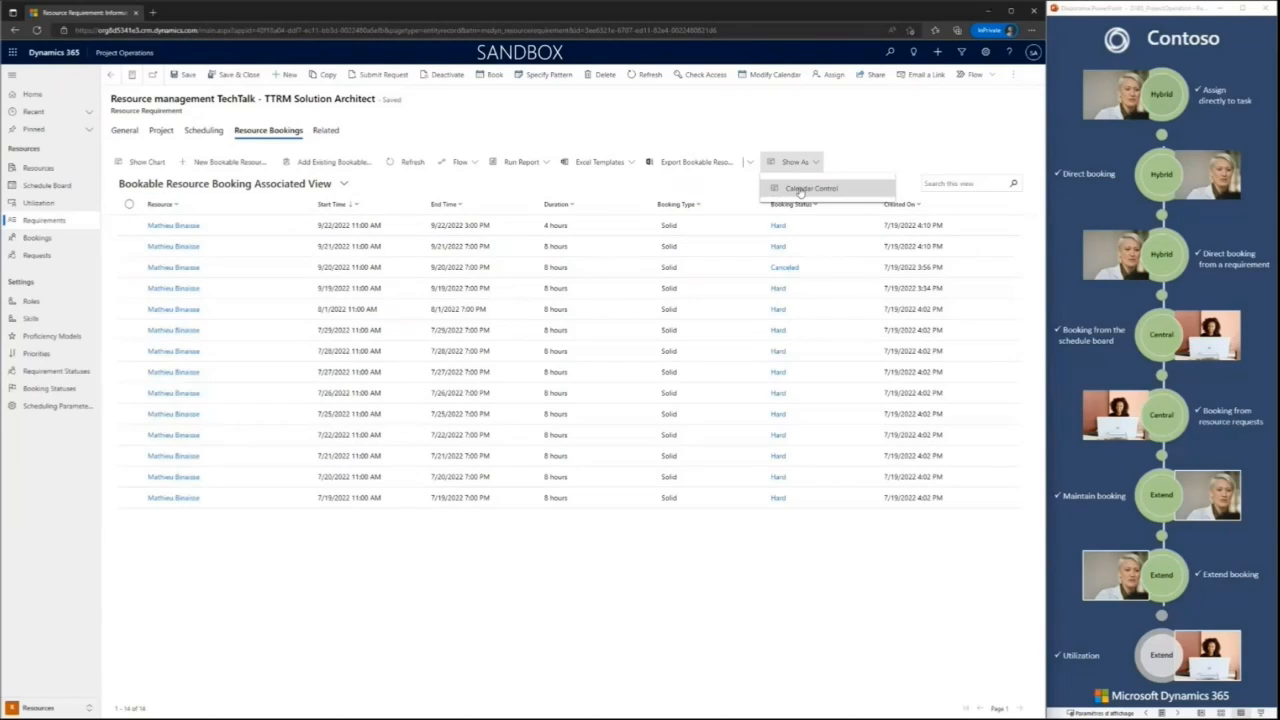
left_click(805, 189)
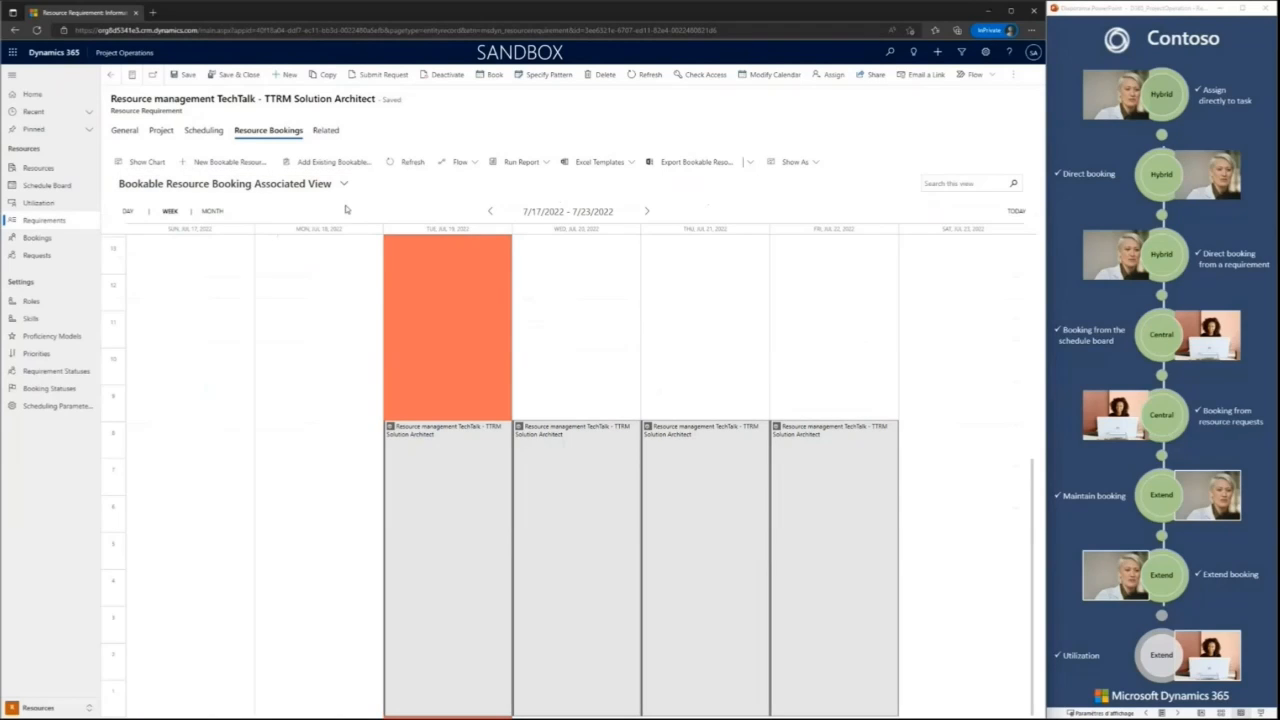
left_click(211, 212)
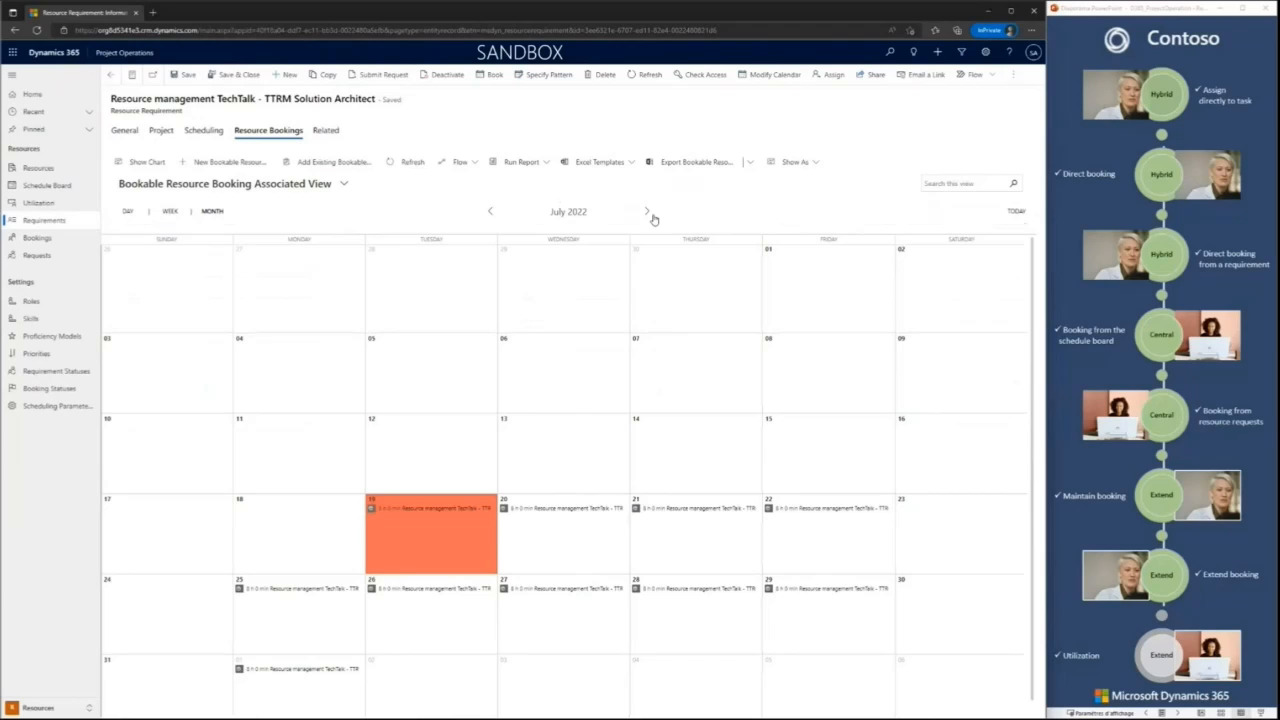
left_click(647, 213)
left_click(647, 213)
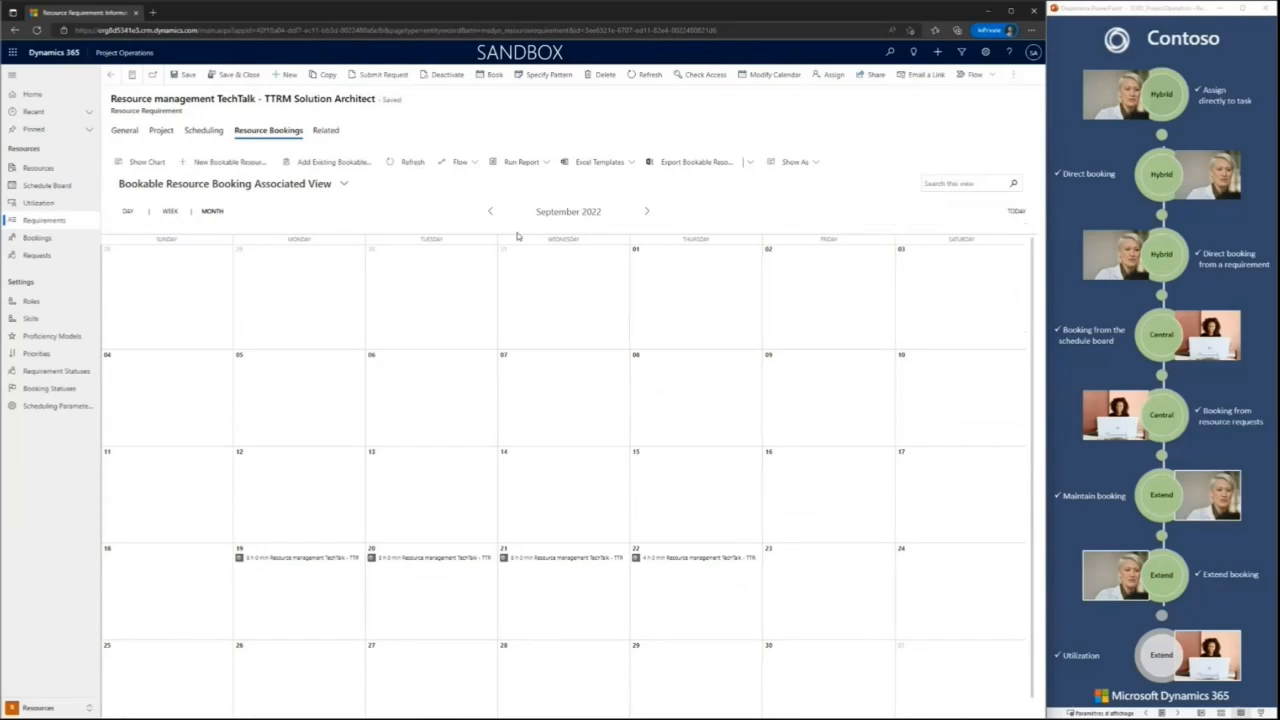
Step: Open the 9/22/2022 booking from the calendar and set its duration to 8 hours
left_click(683, 565)
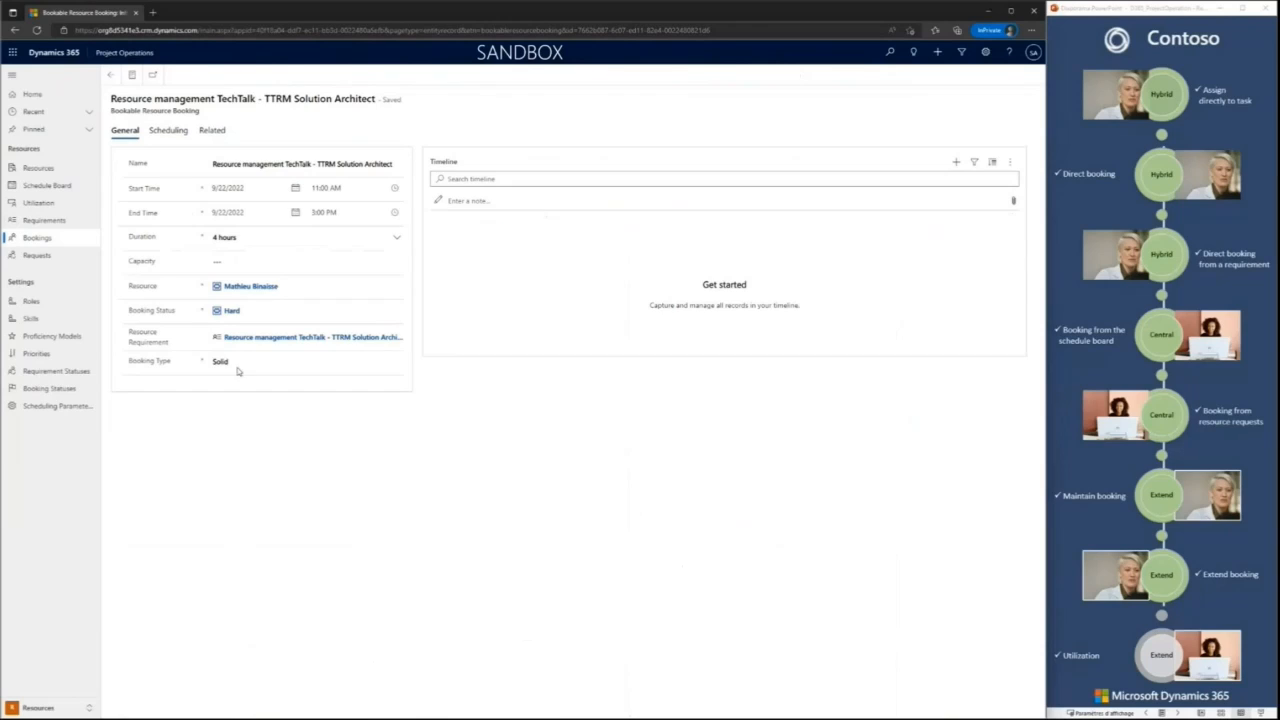
left_click(251, 244)
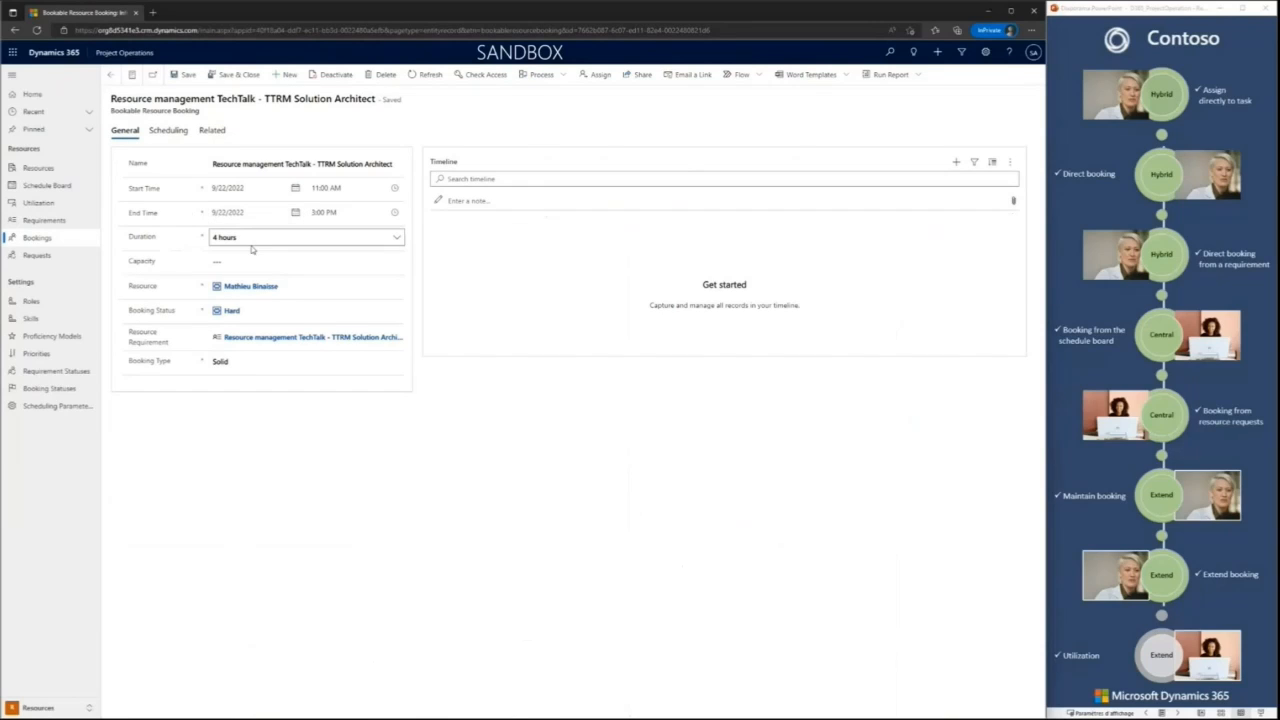
type("8")
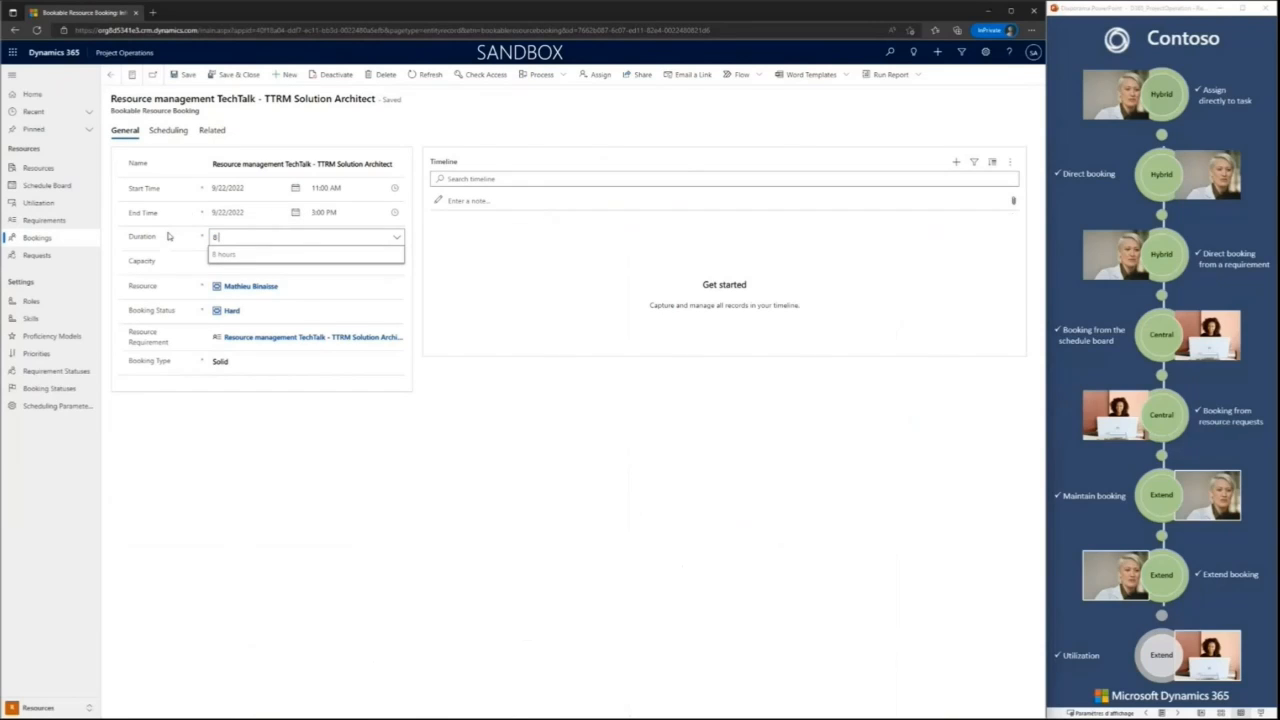
type("hou")
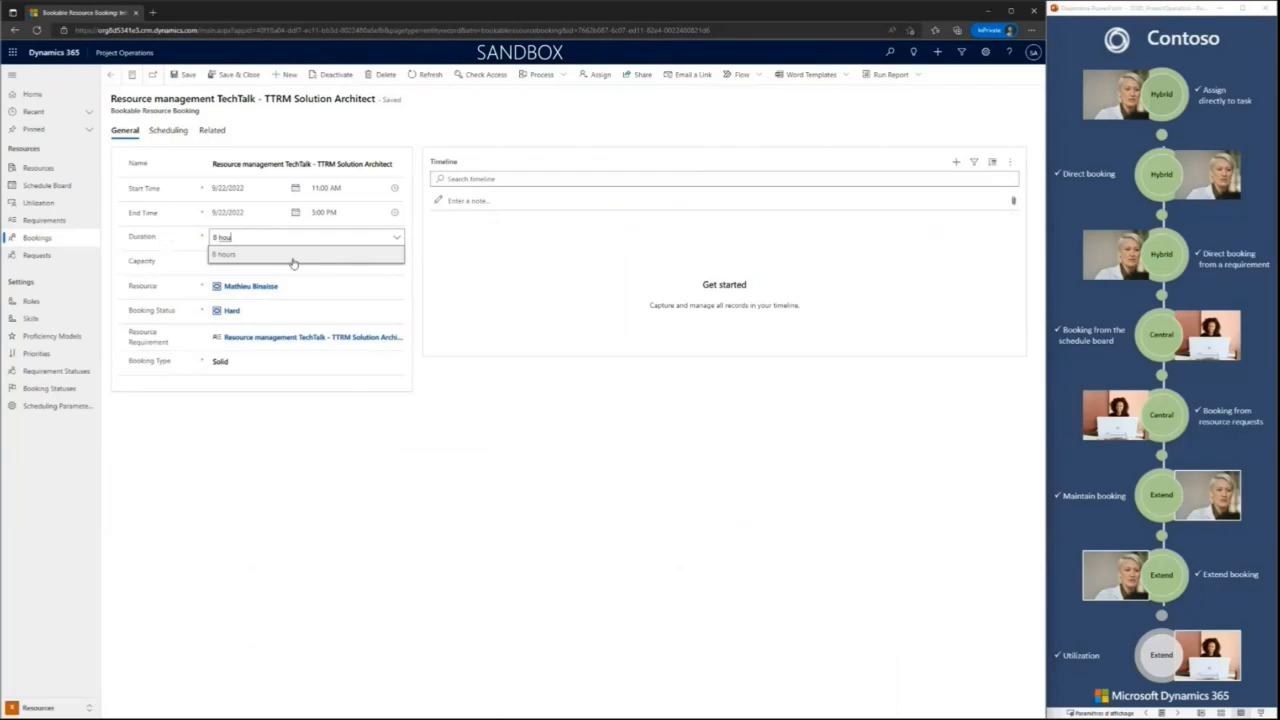
left_click(292, 258)
Step: Move the booking's start and end dates to 9/23/2022, and save and close the booking
left_click(295, 189)
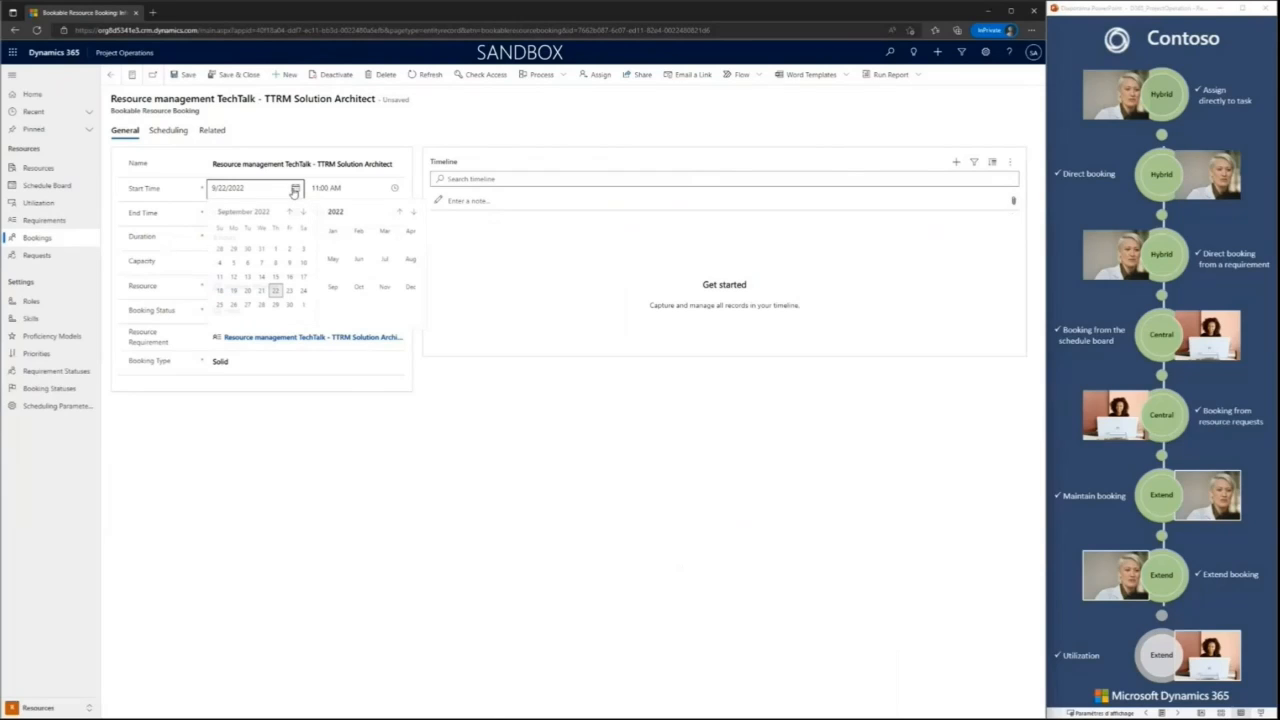
left_click(289, 290)
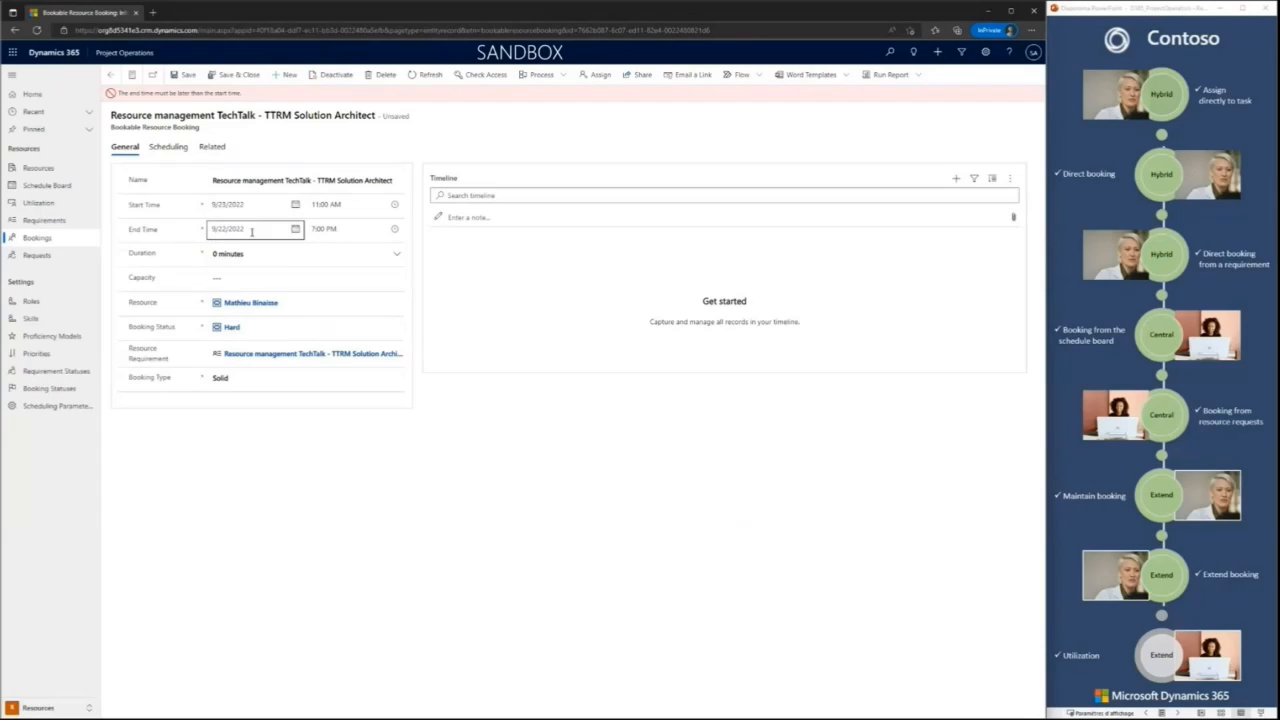
left_click(295, 229)
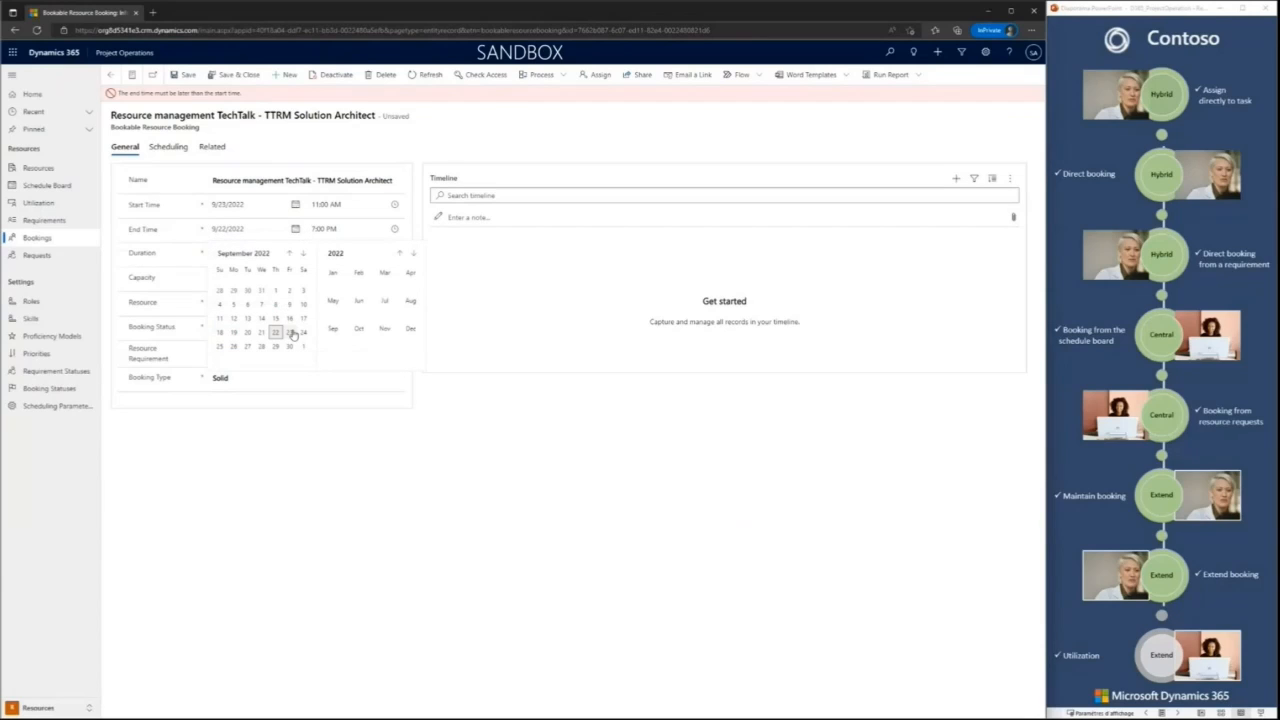
left_click(289, 332)
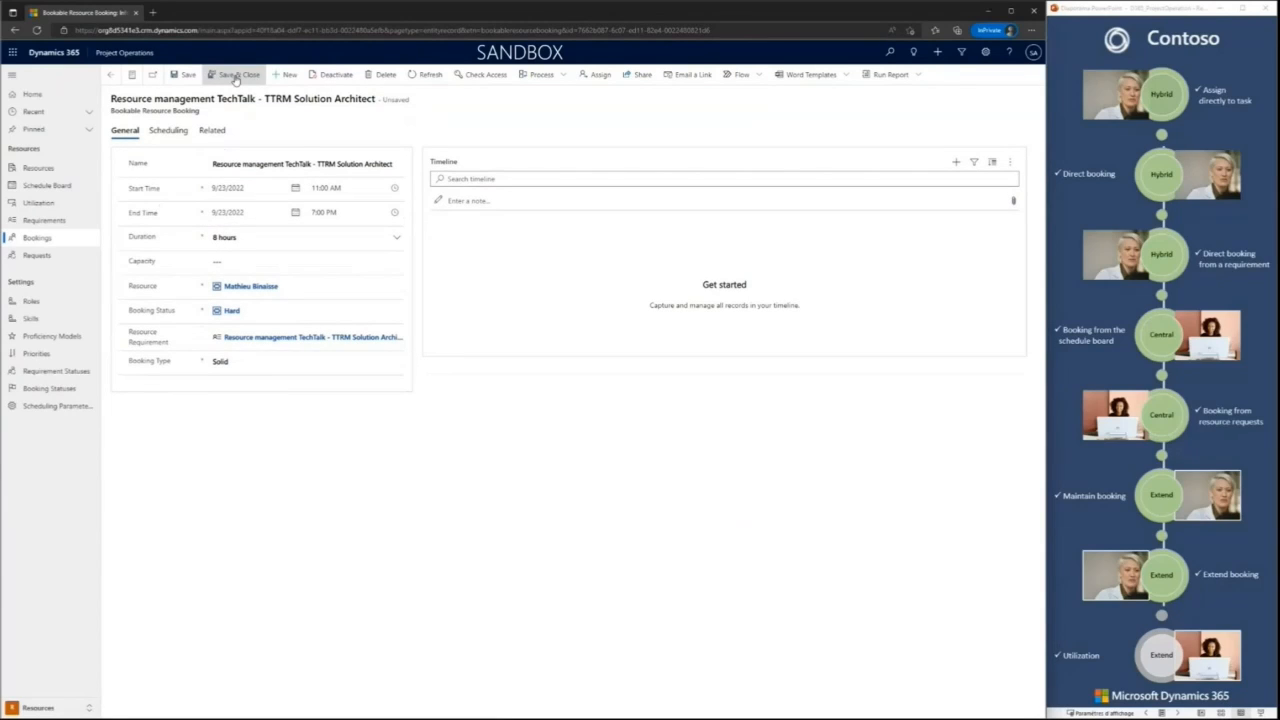
left_click(236, 78)
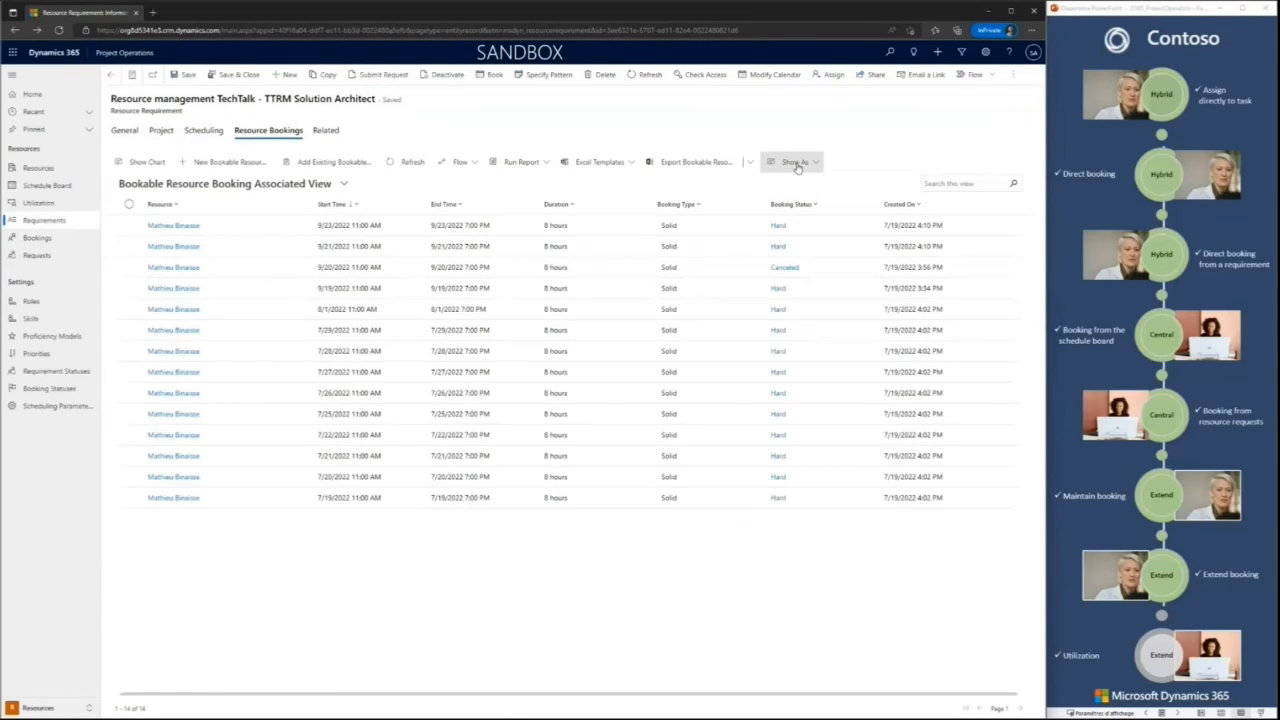
Step: Return the bookings list to the monthly calendar and check the rescheduled booking in September 2022
left_click(796, 163)
left_click(806, 189)
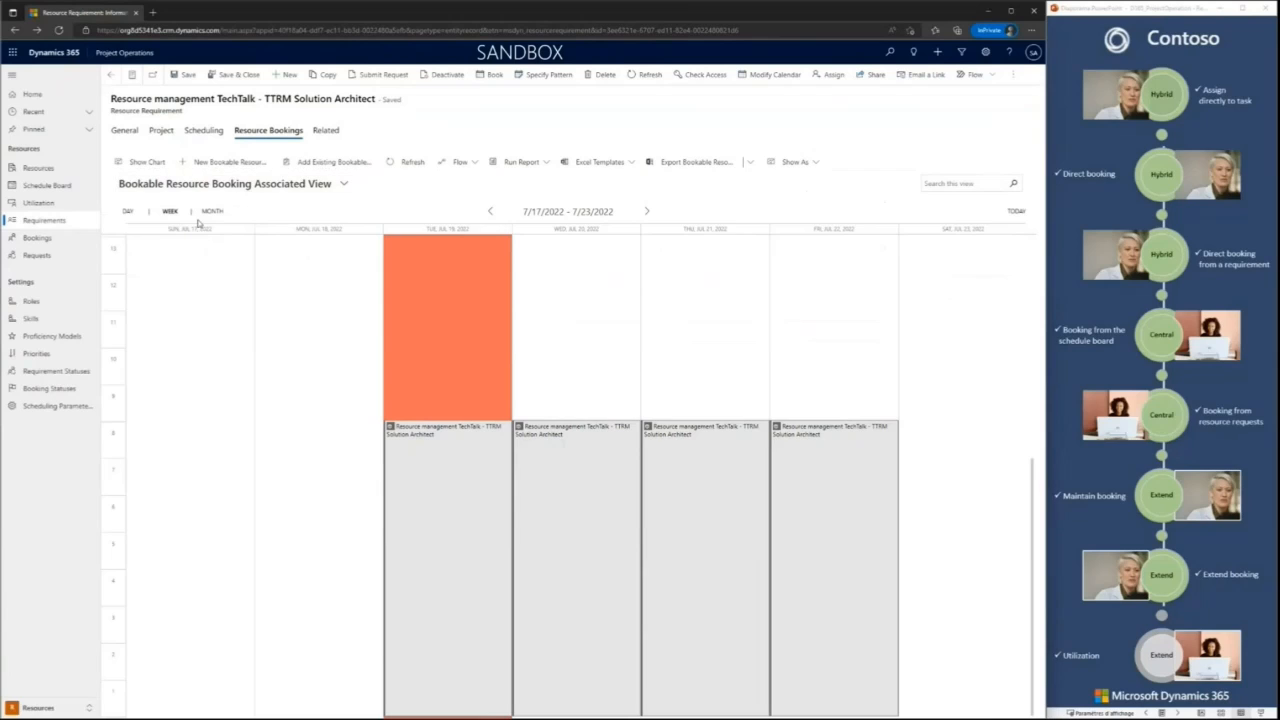
left_click(213, 211)
left_click(647, 211)
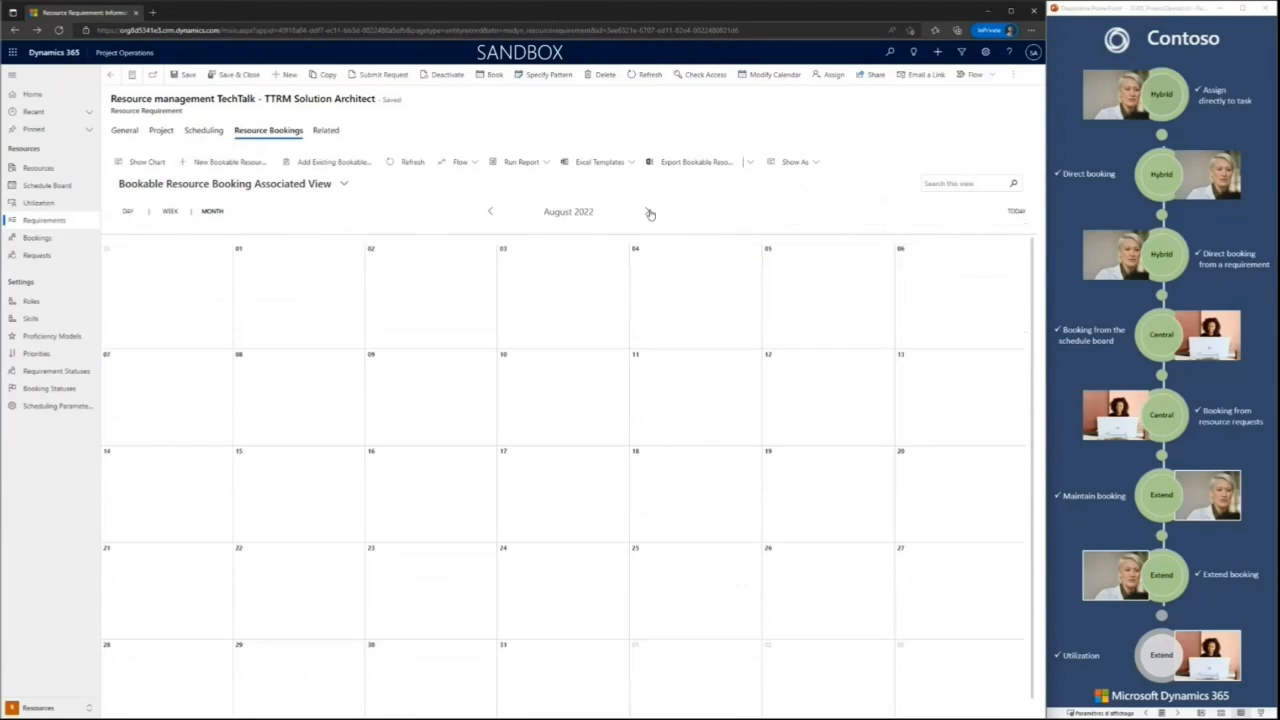
left_click(647, 211)
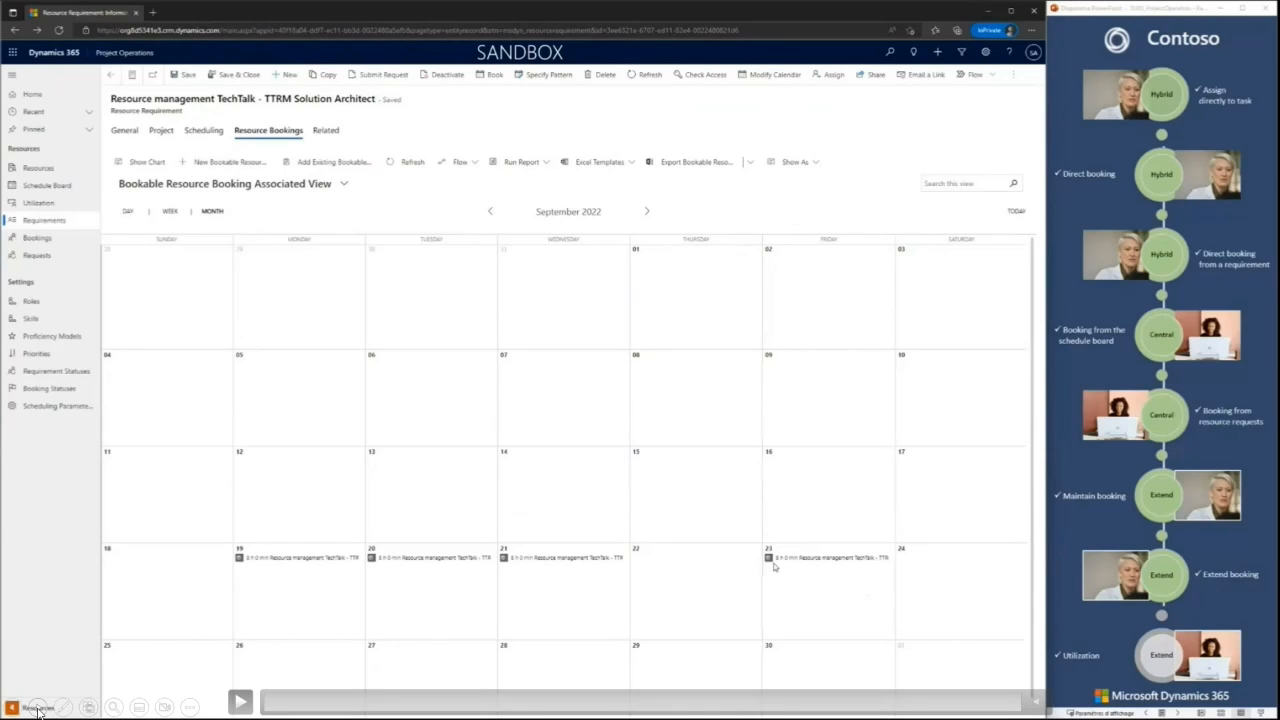
left_click(37, 708)
left_click(37, 708)
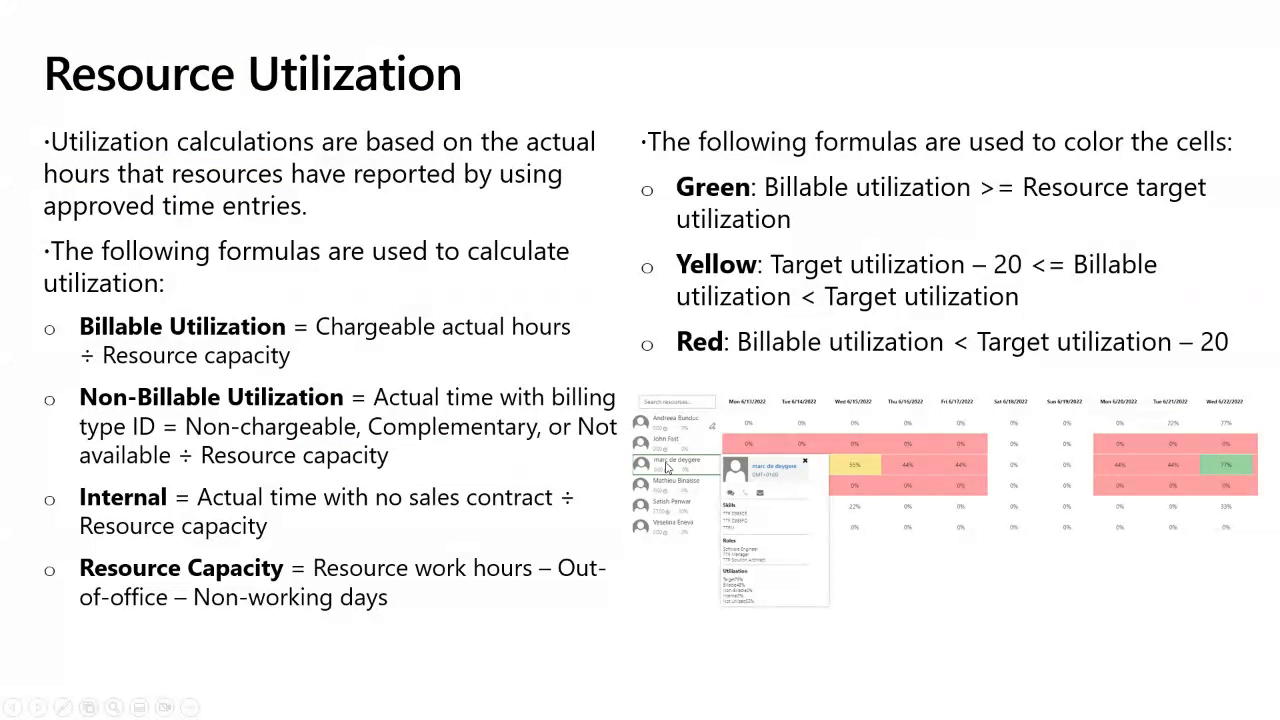